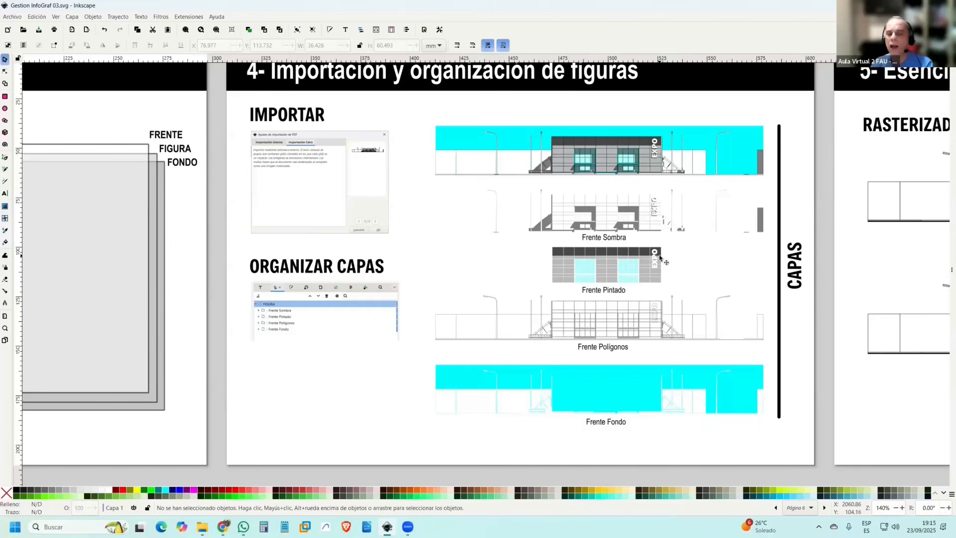
Examine the layer list under ORGANIZAR CAPAS and match its entries to the facade figures on the page 4 slide.
scroll(249, 335, "up", 4, "ctrl")
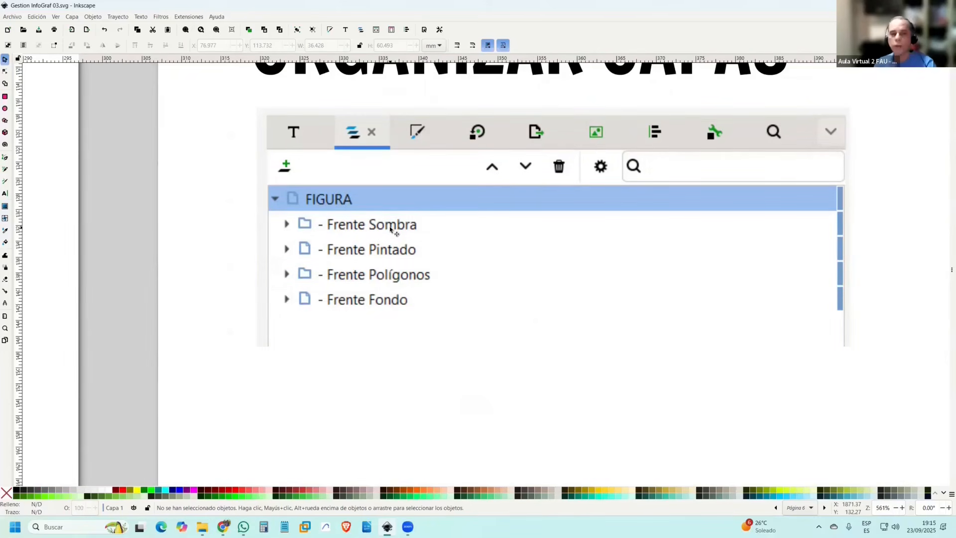
scroll(514, 222, "down", 5, "ctrl")
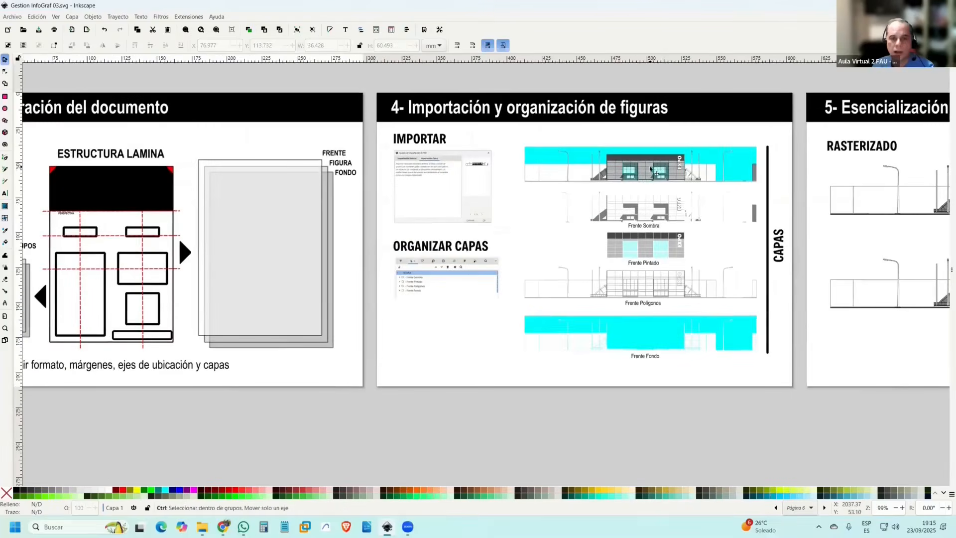
scroll(650, 168, "up", 3, "ctrl")
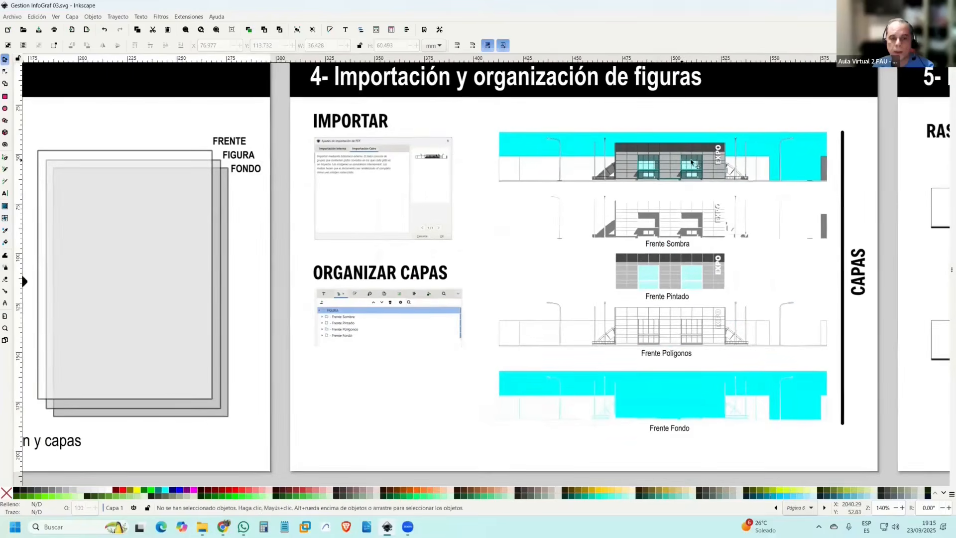
left_click_drag(691, 163, 700, 162)
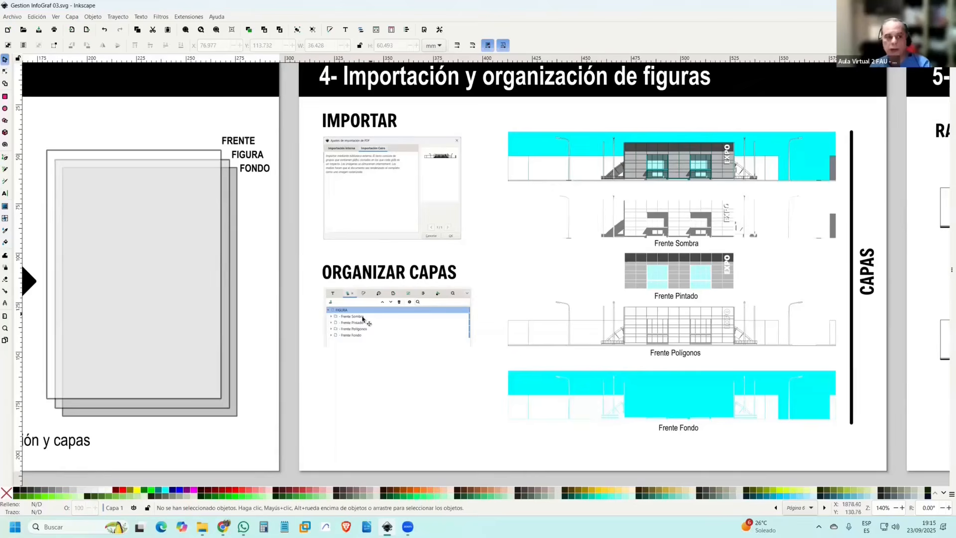
scroll(359, 322, "up", 4, "ctrl")
scroll(397, 301, "down", 2)
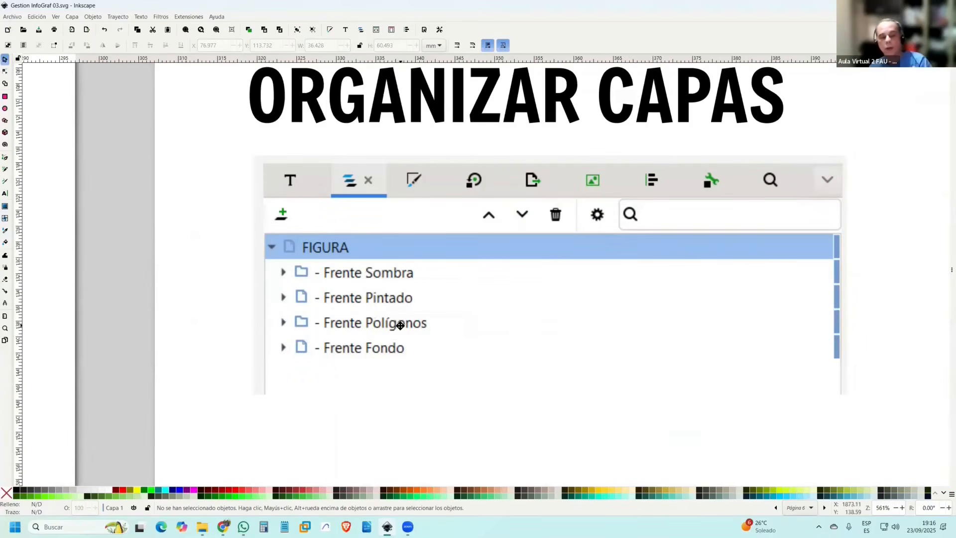
scroll(457, 306, "down", 2, "ctrl")
left_click_drag(705, 265, 433, 176)
scroll(671, 254, "down", 1, "ctrl")
scroll(709, 245, "down", 1, "ctrl")
left_click_drag(746, 158, 669, 202)
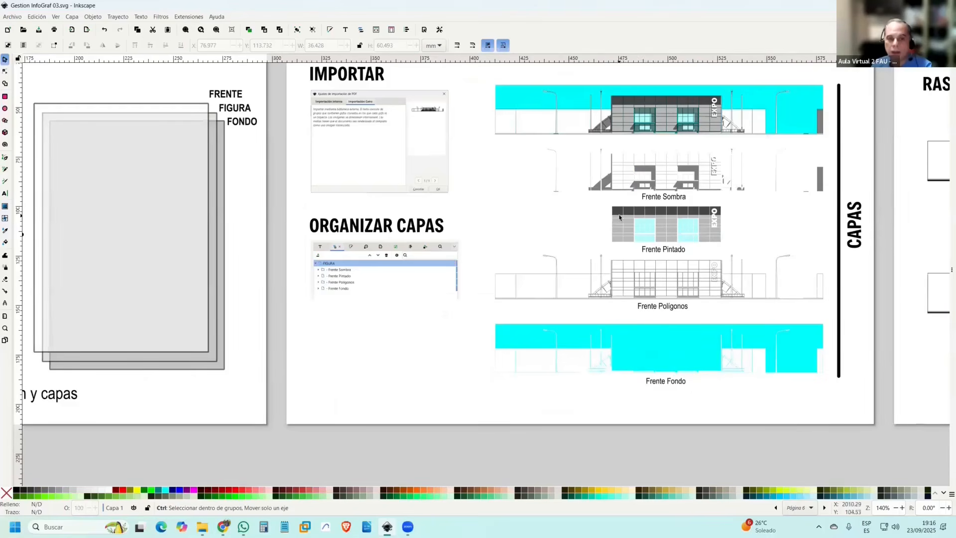
Inspect the Frente Pintado and Frente Polígonos figures up close and compare them with the other facade layers.
scroll(619, 217, "up", 10, "ctrl")
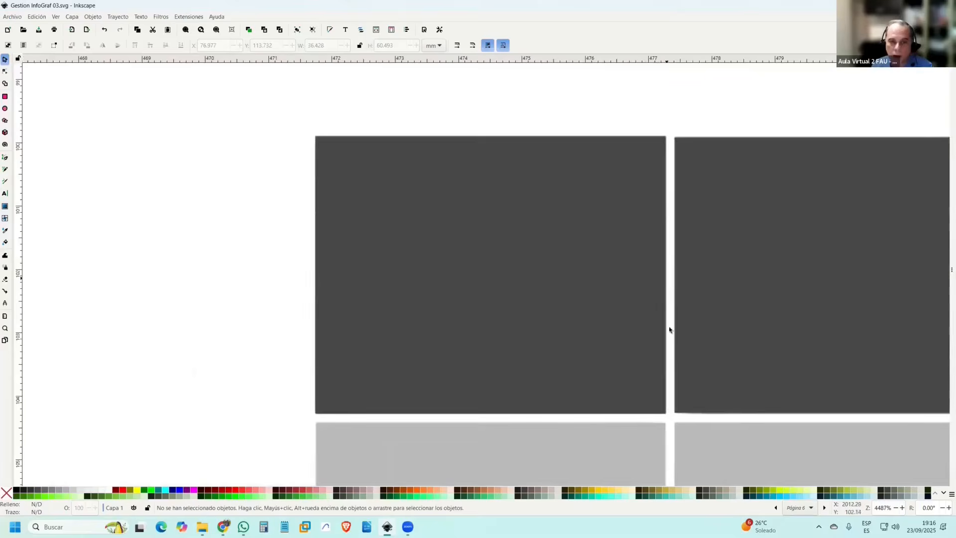
scroll(672, 355, "down", 10, "ctrl")
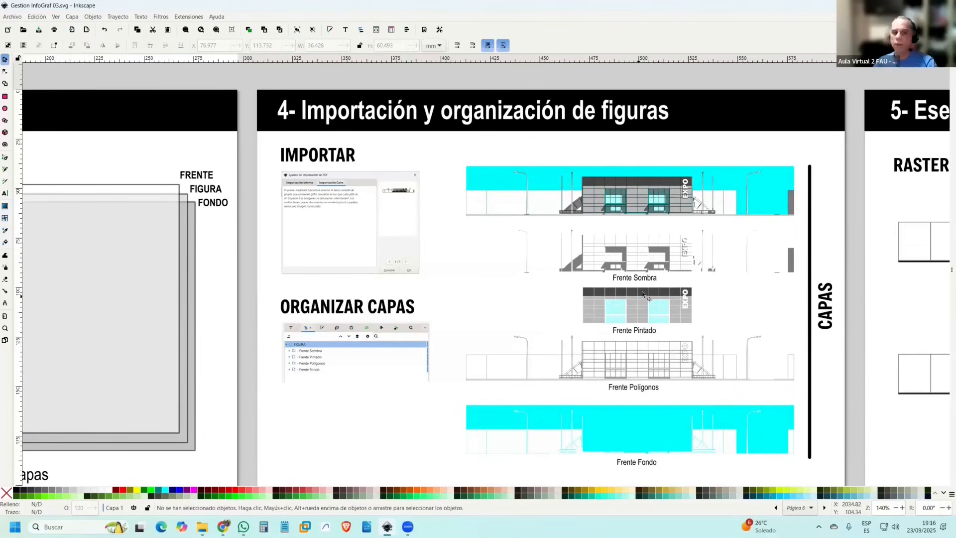
scroll(730, 240, "down", 1)
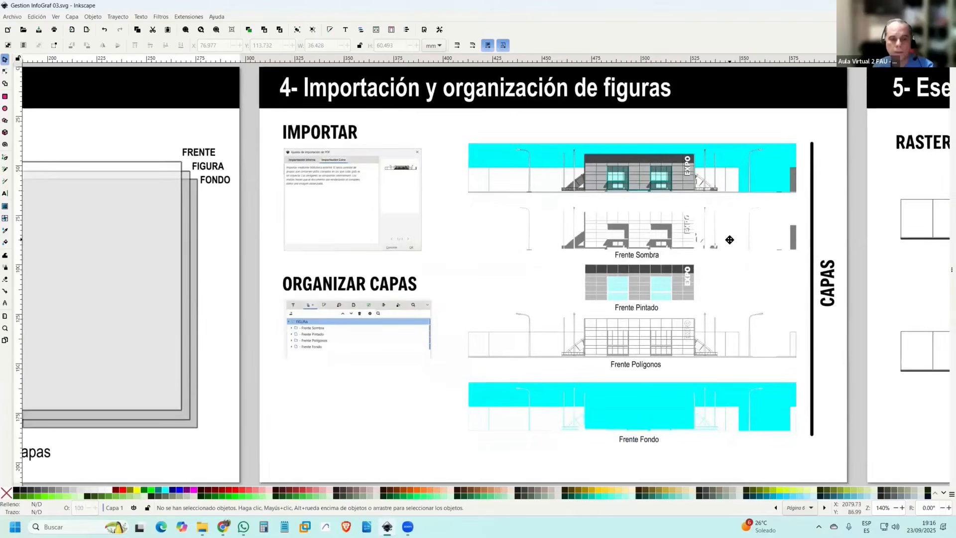
scroll(730, 240, "down", 1, "ctrl")
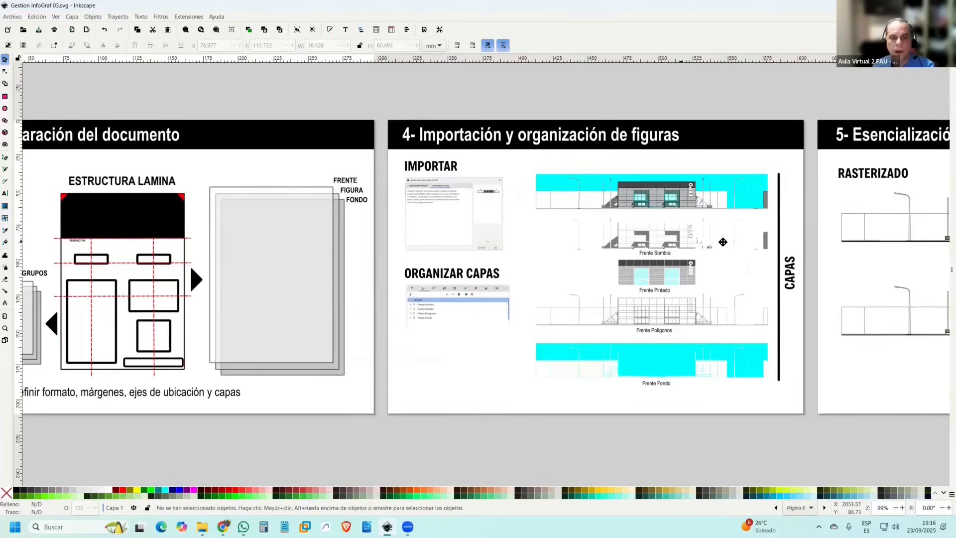
scroll(692, 247, "up", 1, "ctrl")
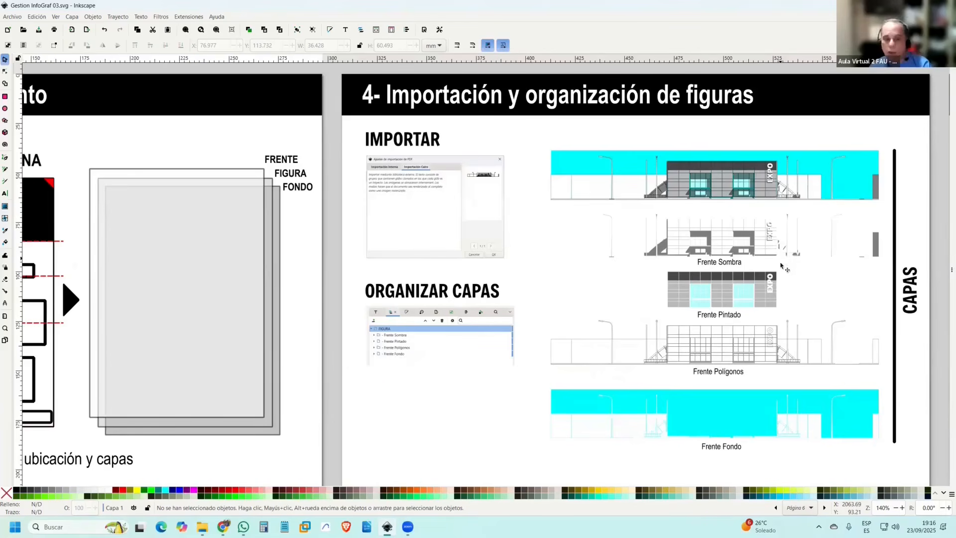
scroll(732, 309, "up", 2, "ctrl")
scroll(735, 234, "down", 2)
scroll(736, 234, "up", 2, "ctrl")
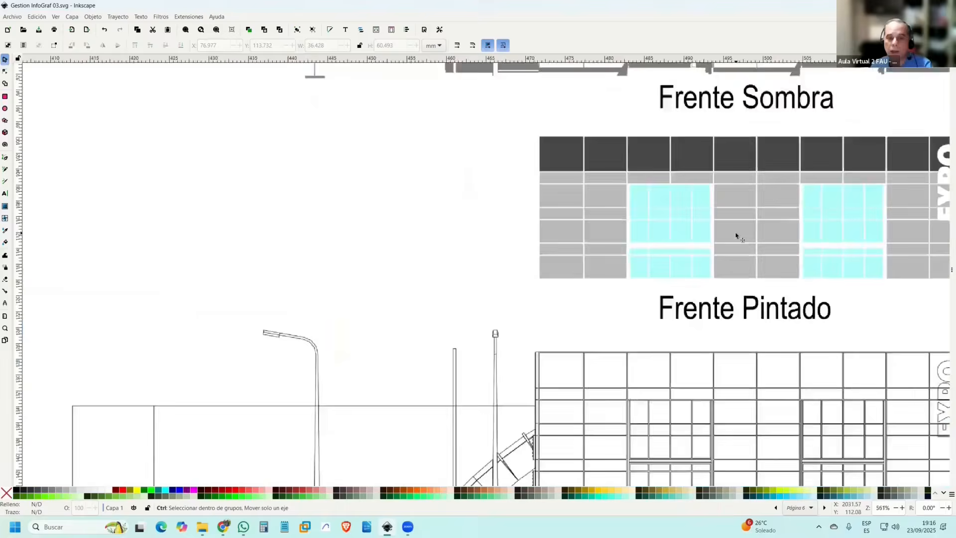
scroll(737, 177, "down", 2, "ctrl")
scroll(740, 178, "down", 1)
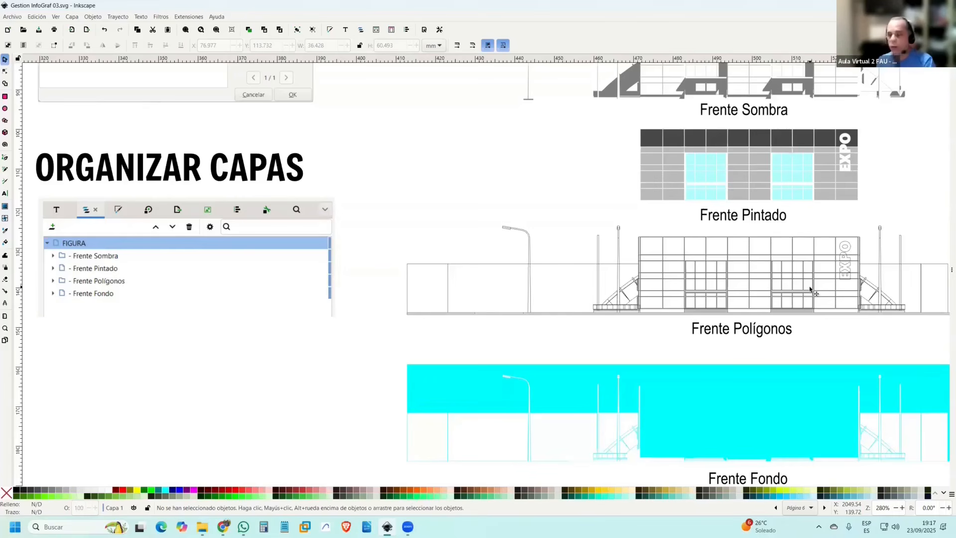
scroll(717, 273, "up", 1, "ctrl")
scroll(752, 252, "down", 2, "ctrl")
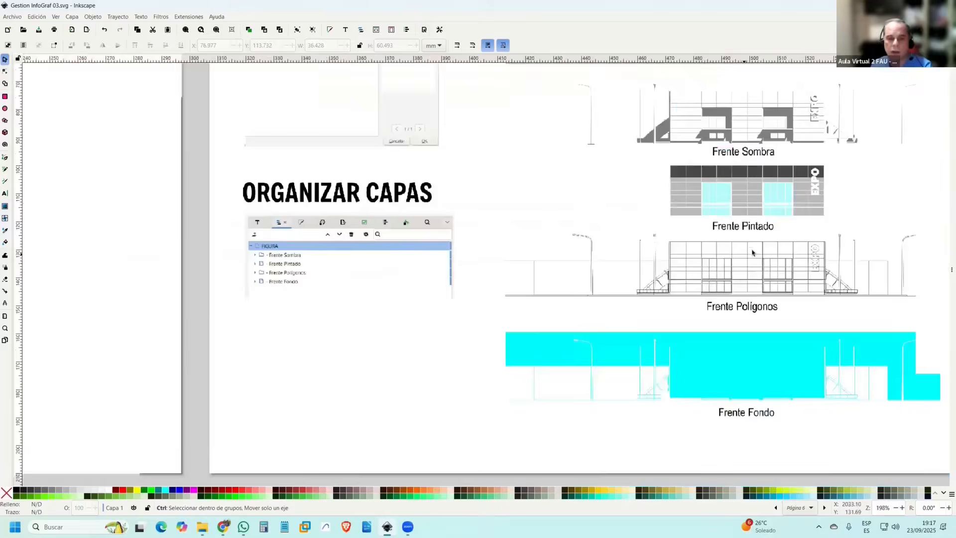
Move on to the slide "5- Esencialización de gráficos - Rasterizado" and examine its vector and 300 dpi rasterized facades.
scroll(753, 252, "down", 2, "ctrl")
mouse_move(775, 230)
left_mouse_down()
mouse_move(684, 264)
mouse_move(636, 262)
left_mouse_up()
left_click_drag(752, 251, 495, 256)
scroll(690, 244, "up", 1)
left_click_drag(631, 230, 592, 221)
left_click_drag(698, 230, 684, 235)
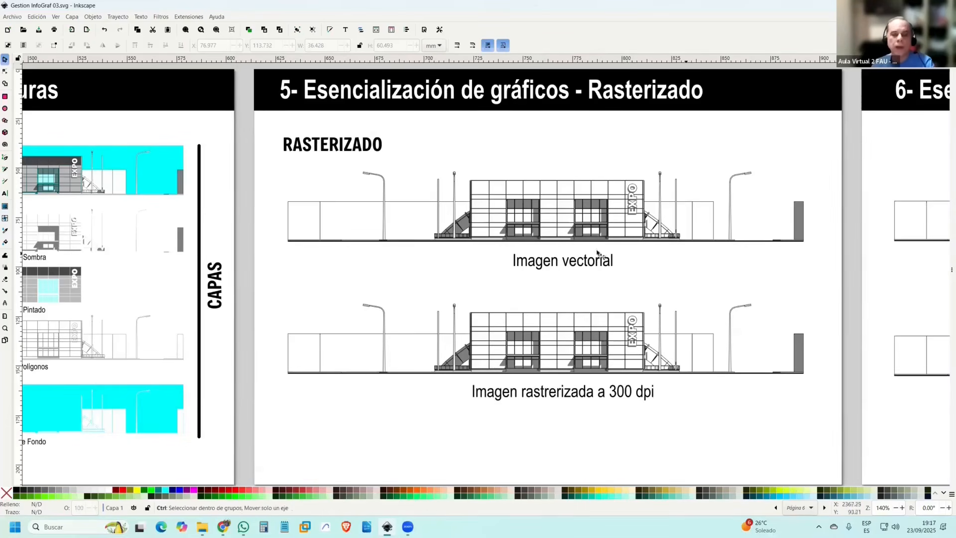
scroll(600, 216, "up", 3)
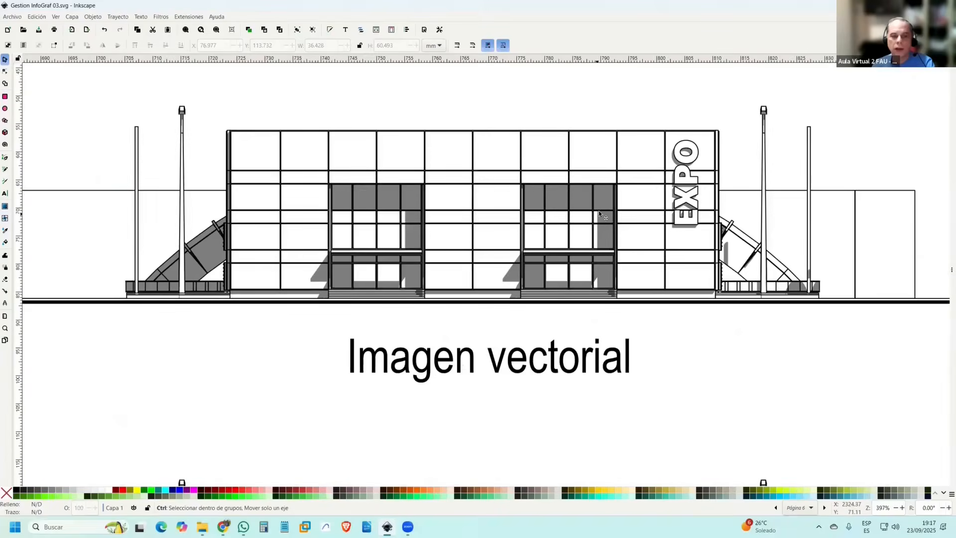
scroll(599, 215, "down", 2)
scroll(631, 260, "down", 5)
scroll(631, 260, "down", 1)
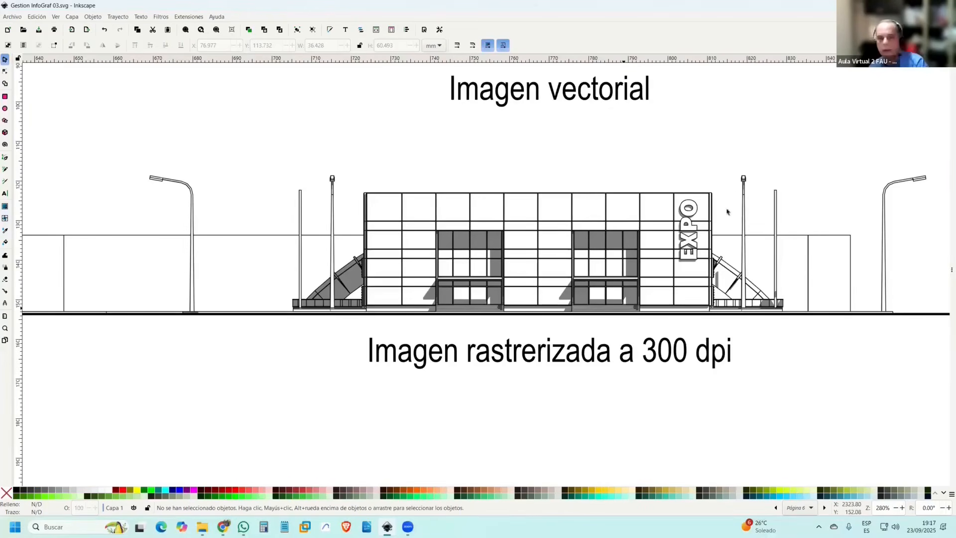
Compare the line edges around the EXPO sign's letter O in the vector facade and the 300 dpi rasterized facade.
scroll(687, 120, "up", 6)
scroll(683, 110, "up", 8)
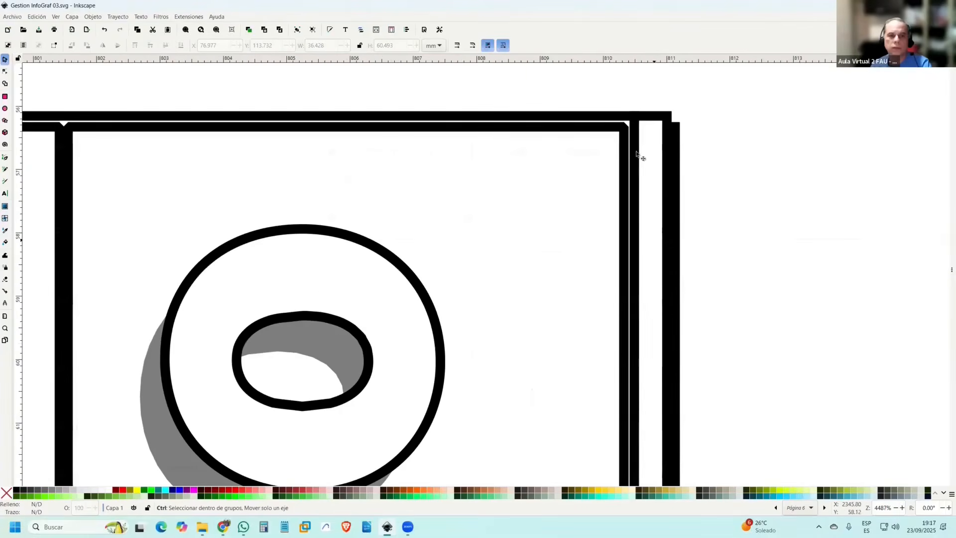
scroll(647, 174, "down", 11)
scroll(652, 208, "up", 2)
scroll(652, 208, "up", 8)
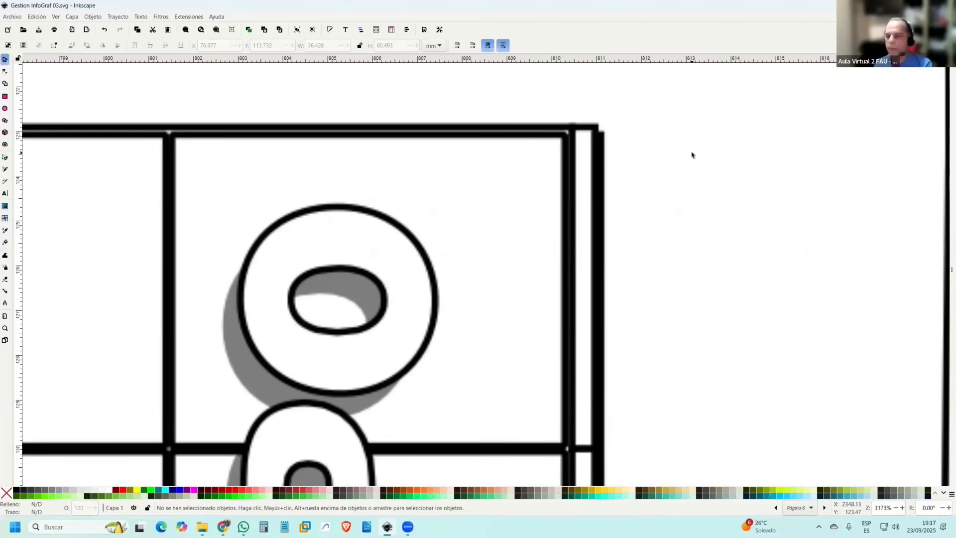
scroll(627, 153, "down", 9, "ctrl")
scroll(617, 280, "up", 7)
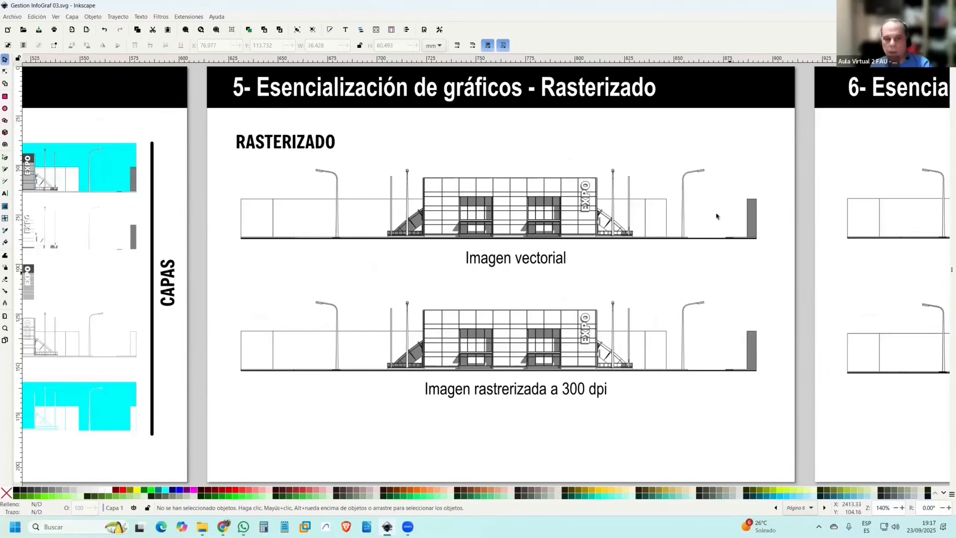
scroll(597, 178, "up", 8, "ctrl")
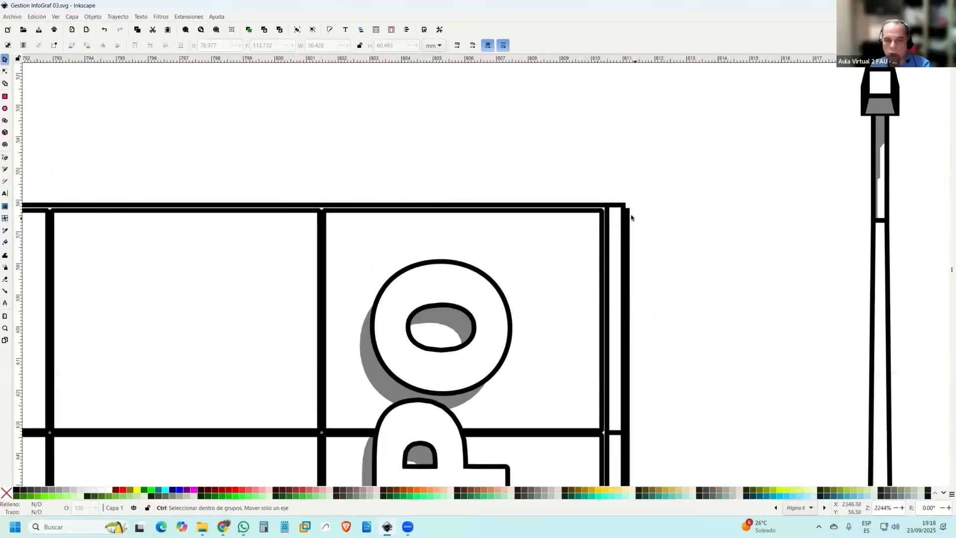
scroll(628, 213, "down", 8, "ctrl")
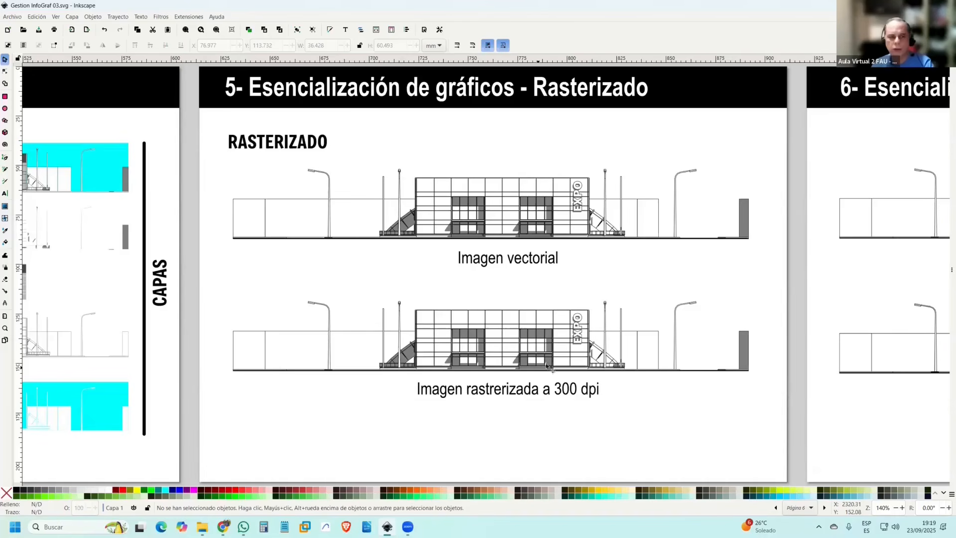
Go to the slide "6- Esencialización de gráficos - Vectorizado" and select the facade labelled Imagen pixelar to inspect it.
scroll(554, 243, "down", 1, "ctrl")
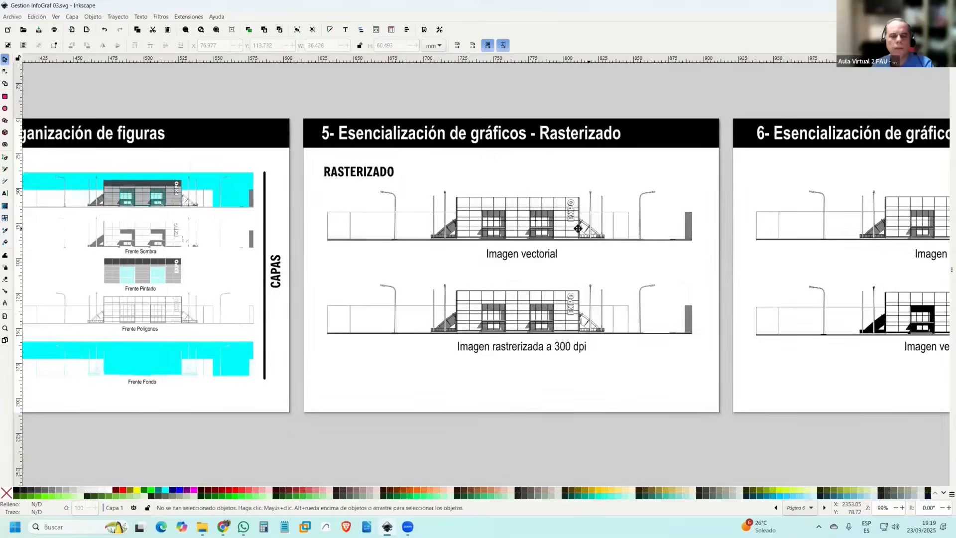
scroll(577, 228, "right", 3)
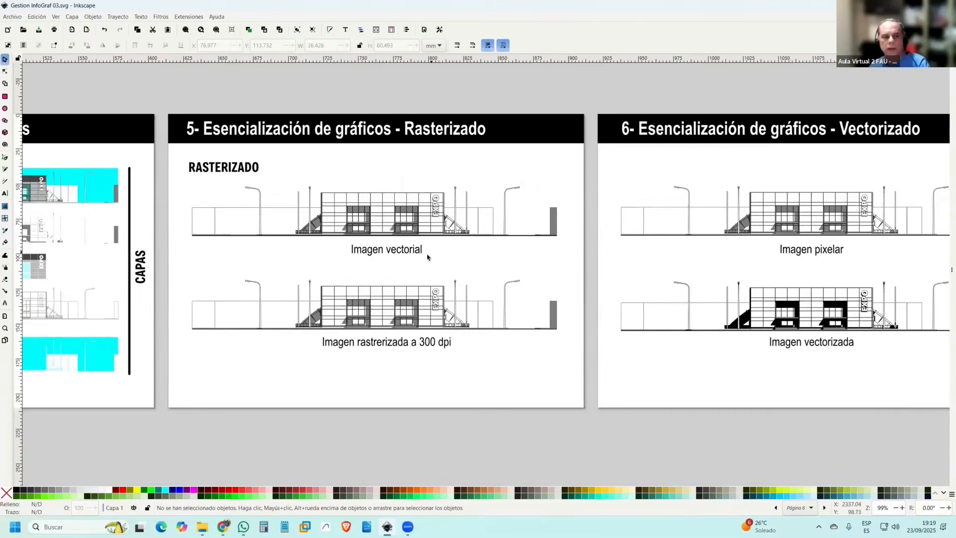
scroll(531, 267, "right", 4)
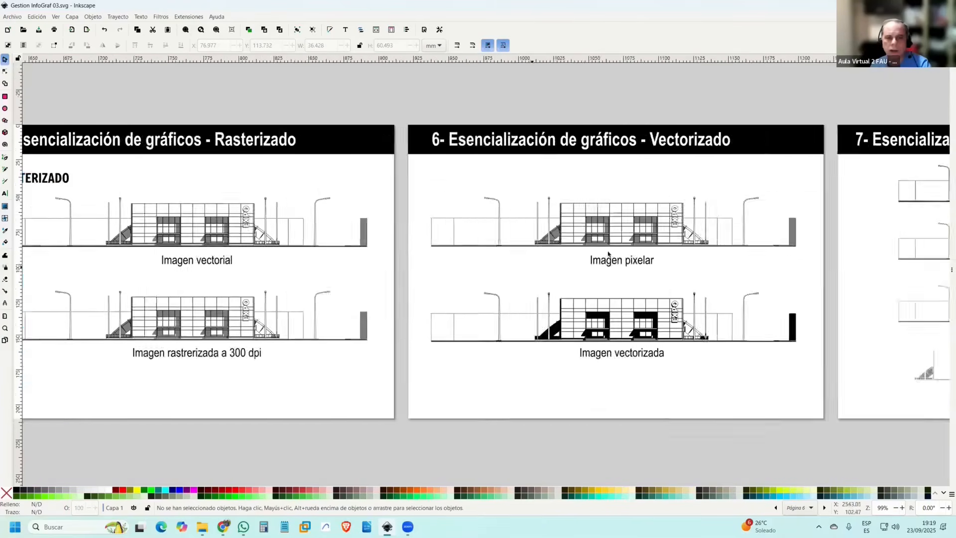
scroll(628, 246, "up", 1, "ctrl")
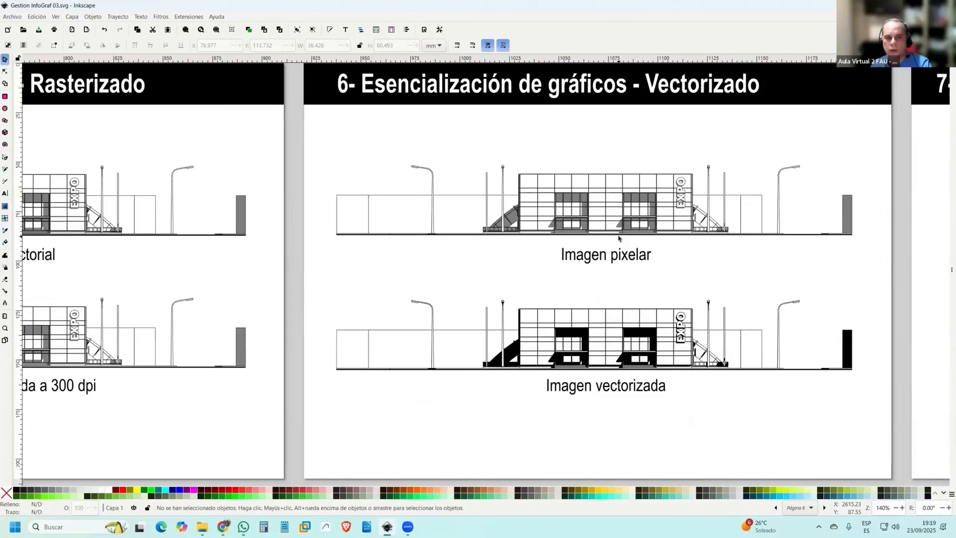
left_click(658, 226)
scroll(680, 227, "left", 1)
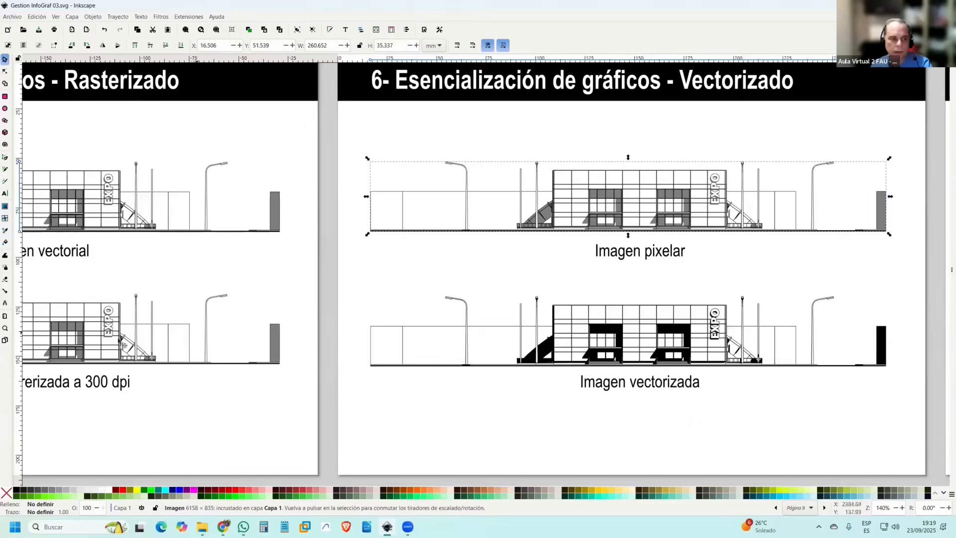
scroll(644, 258, "up", 1, "ctrl")
scroll(668, 251, "up", 1, "ctrl")
scroll(601, 241, "down", 1, "ctrl")
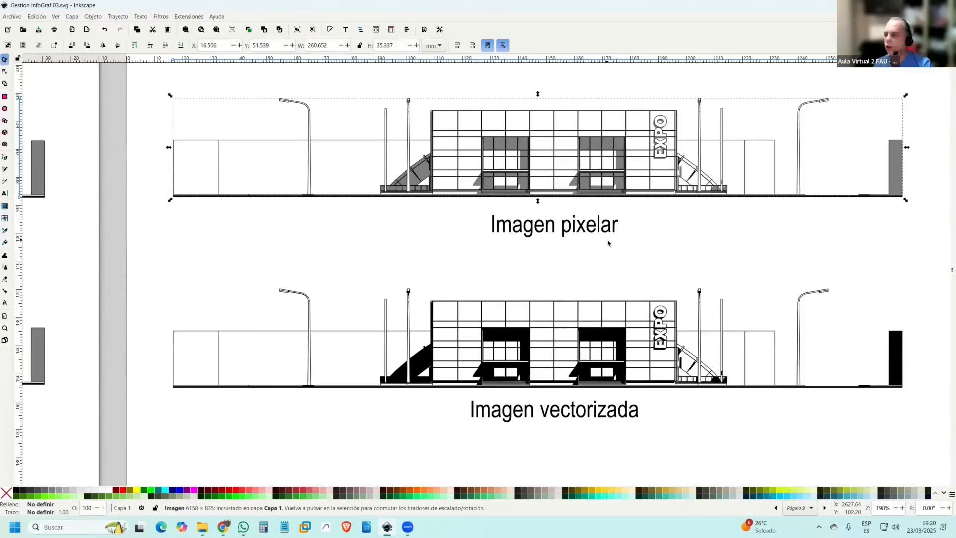
Examine the traced outlines of the EXPO sign in the Imagen vectorizada facade and compare them with the pixel image.
scroll(656, 297, "up", 8, "ctrl")
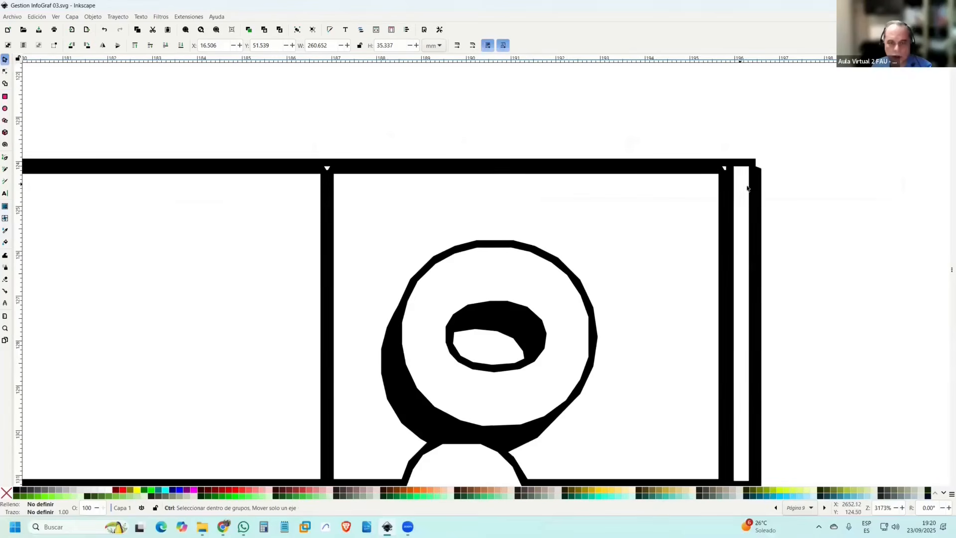
scroll(697, 249, "down", 2, "ctrl")
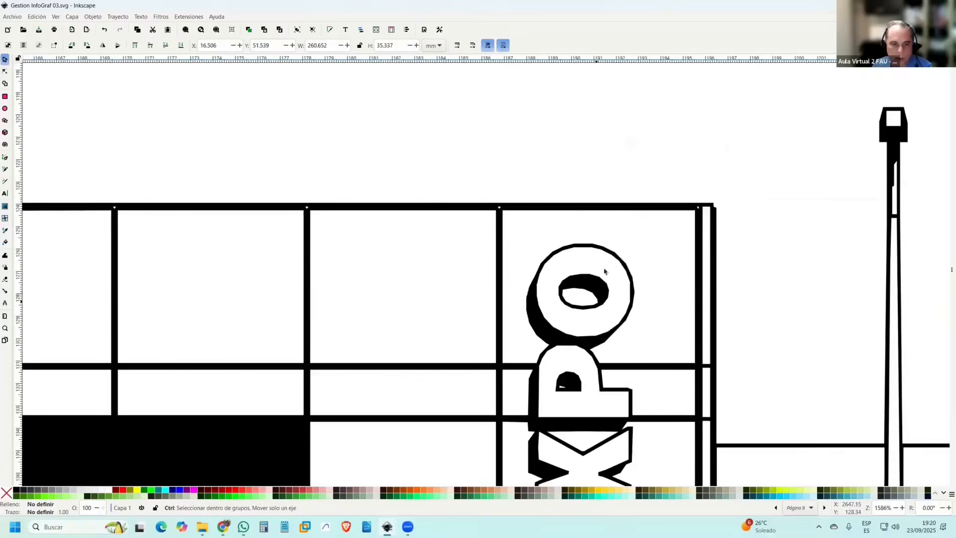
scroll(603, 309, "down", 3)
scroll(707, 291, "up", 2, "ctrl")
scroll(726, 269, "down", 2, "ctrl")
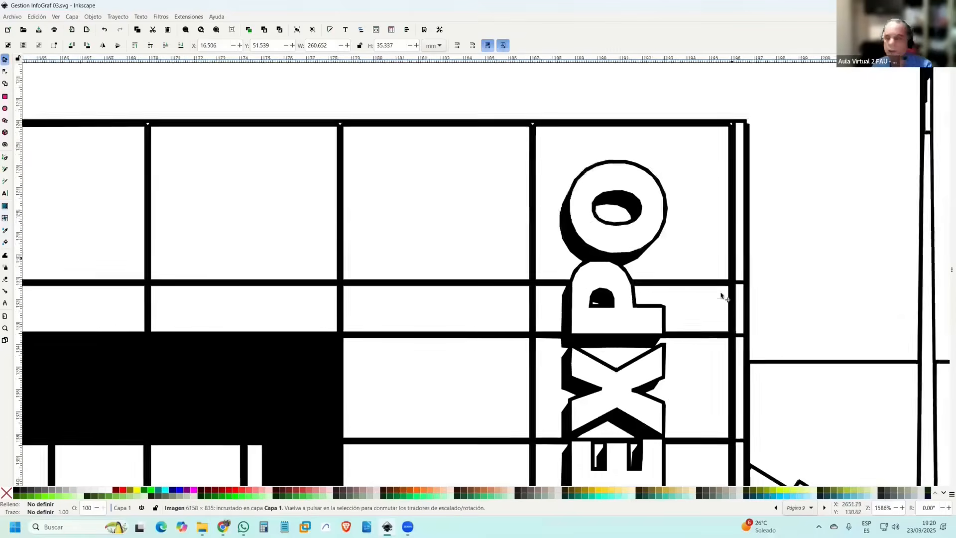
scroll(725, 288, "up", 2)
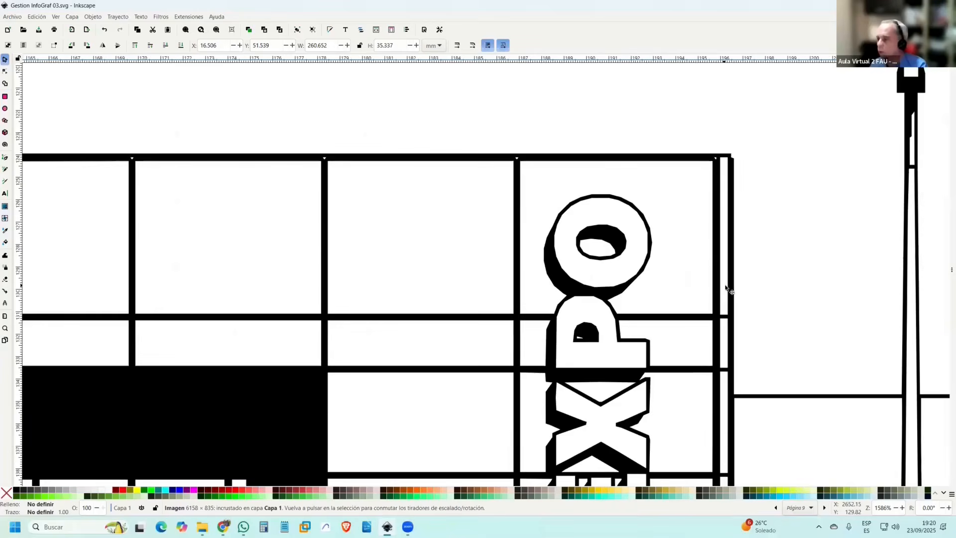
scroll(725, 279, "down", 4, "ctrl")
left_click_drag(726, 208, 714, 282)
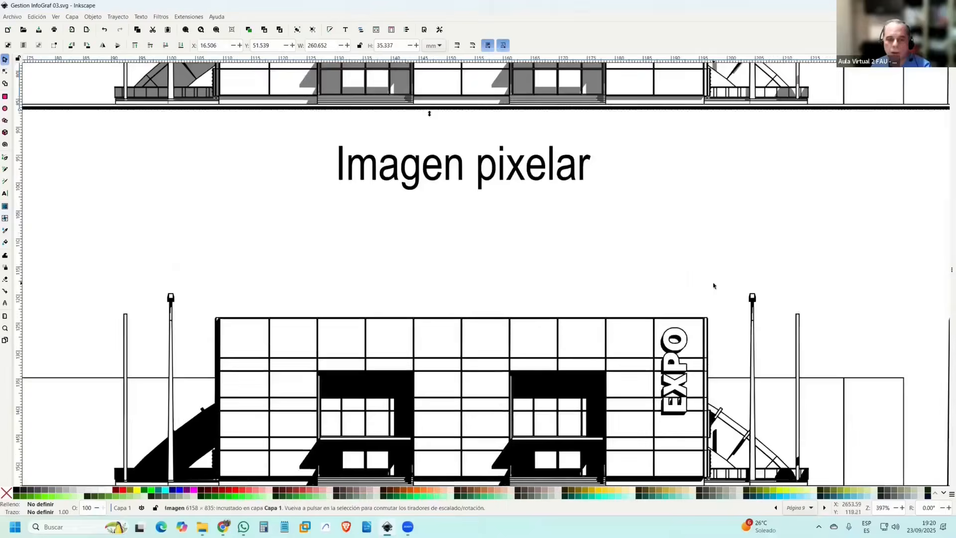
scroll(725, 215, "down", 1, "ctrl")
left_click_drag(705, 120, 703, 202)
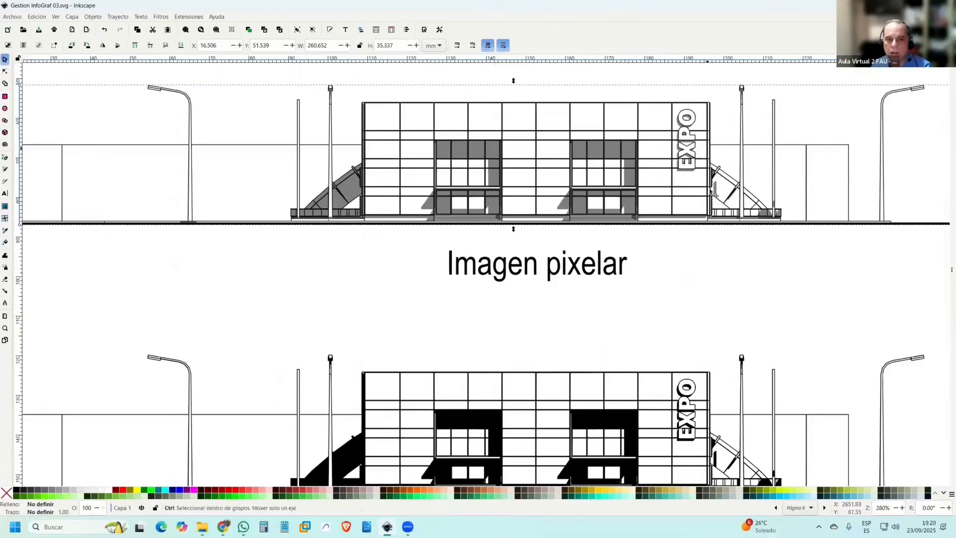
scroll(704, 209, "down", 2, "ctrl")
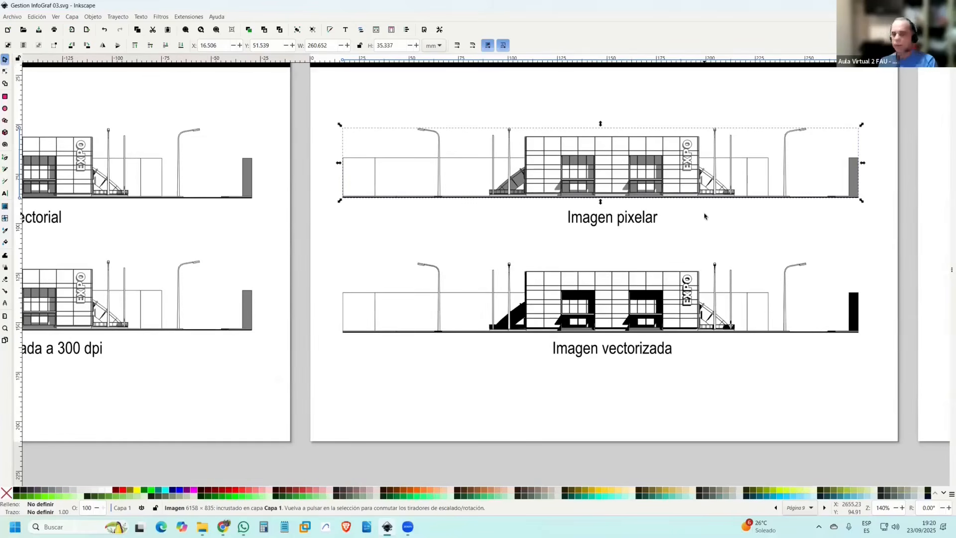
Select the facade labelled Imagen vectorizada to inspect its traced path, and clear the selection.
left_click_drag(628, 287, 706, 311)
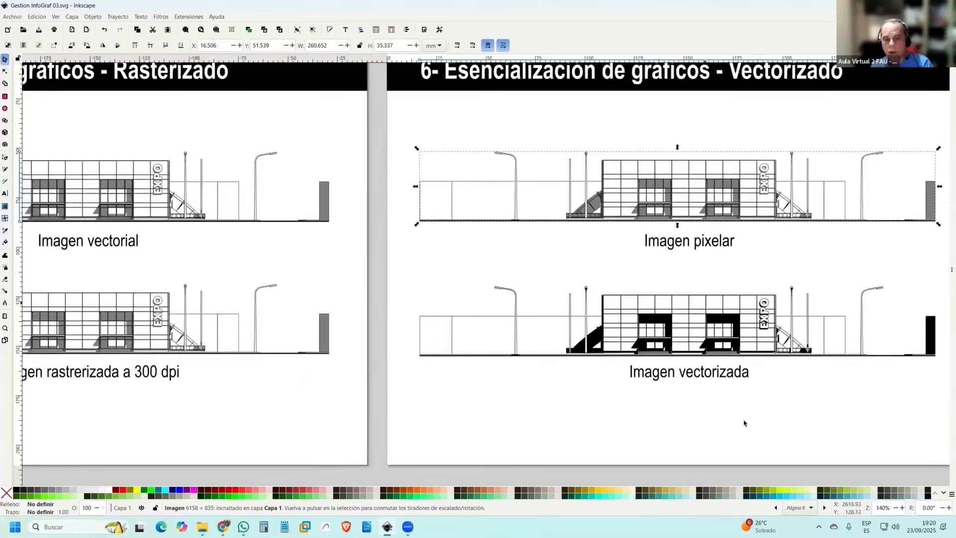
left_click(745, 409)
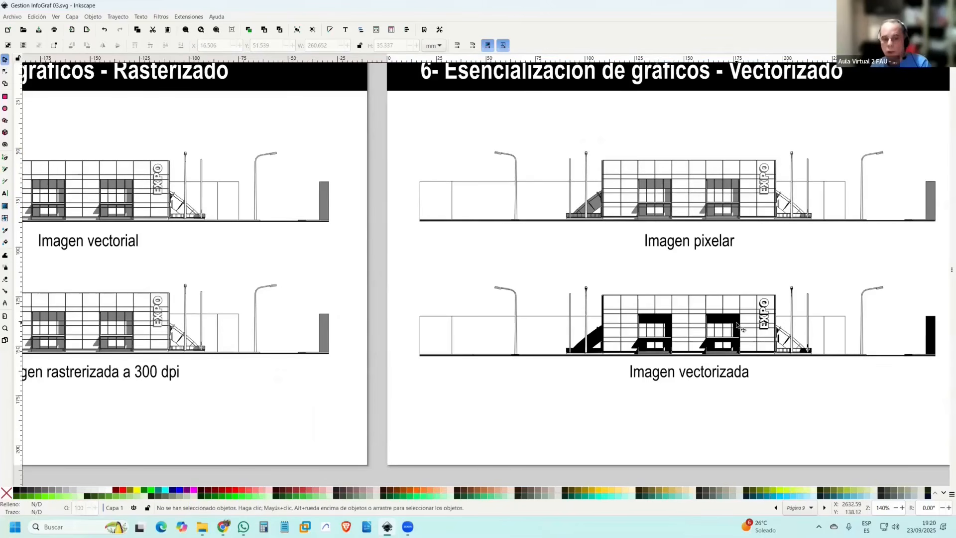
left_click(737, 325)
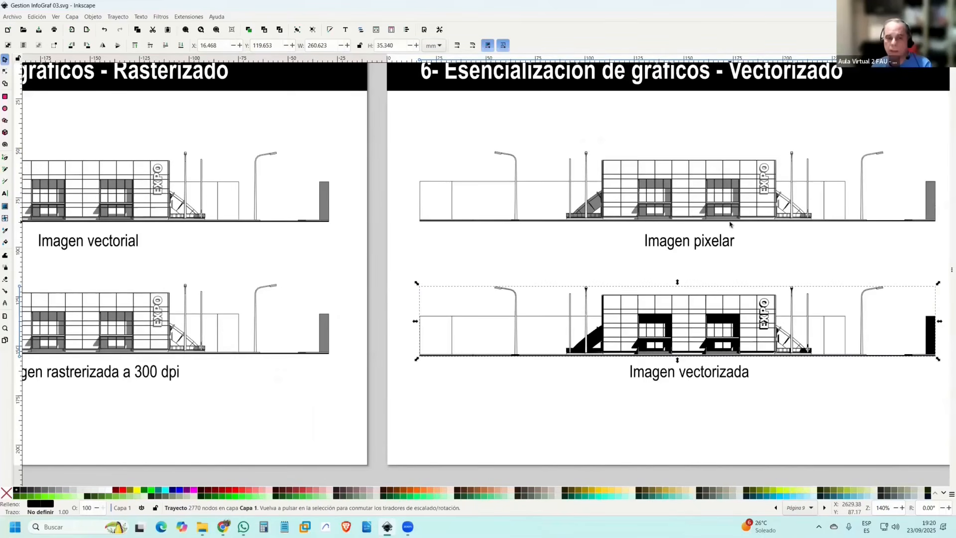
left_click(732, 270)
Move on to the slide "7- Esencialización de gráficos - Combinado" and examine its vector, 600 dpi pixel and multicolour vectorized facades.
scroll(732, 271, "down", 1, "ctrl")
scroll(734, 272, "right", 10)
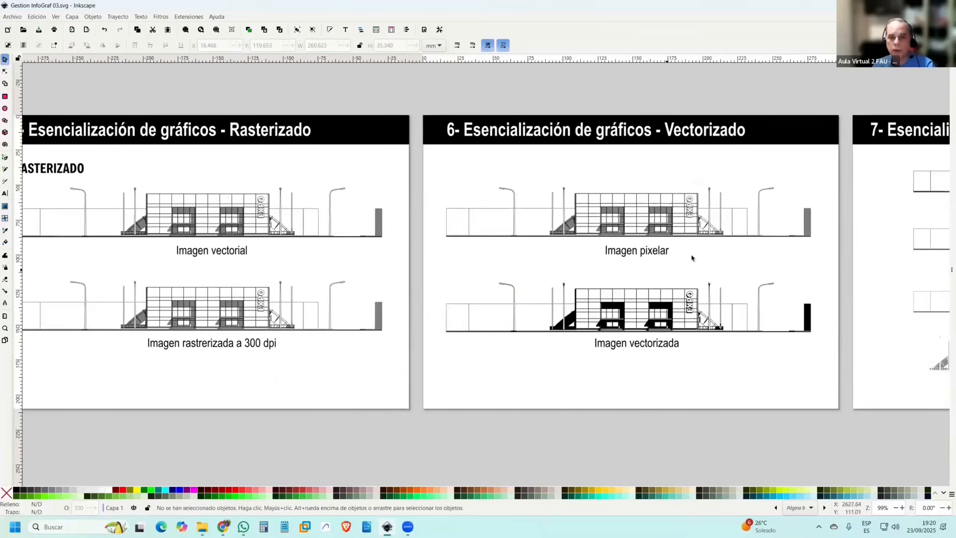
scroll(747, 255, "right", 2)
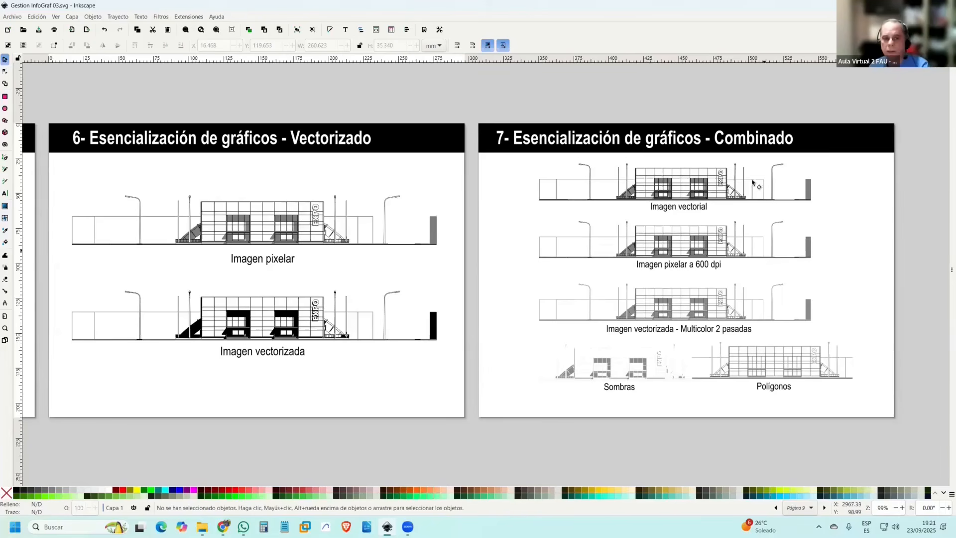
left_click_drag(759, 201, 709, 192)
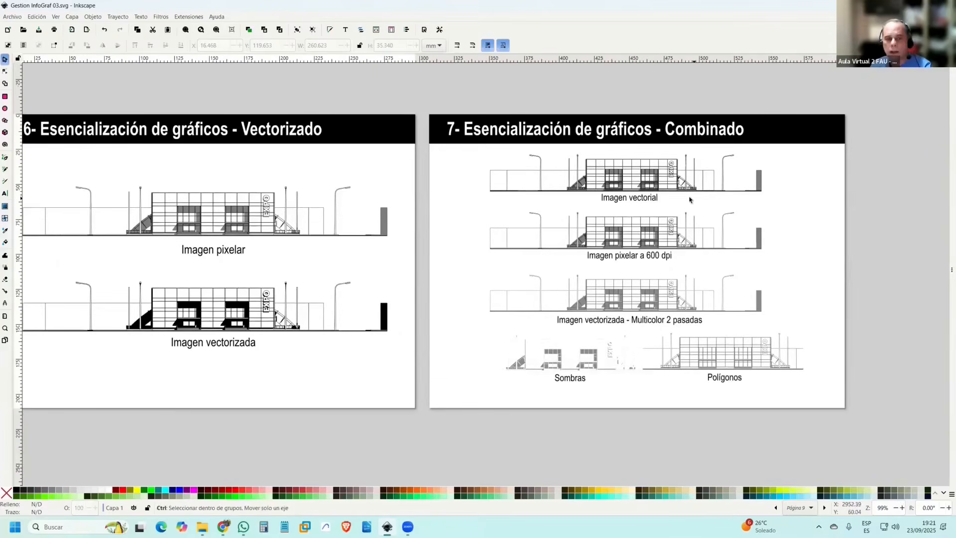
scroll(688, 196, "up", 2)
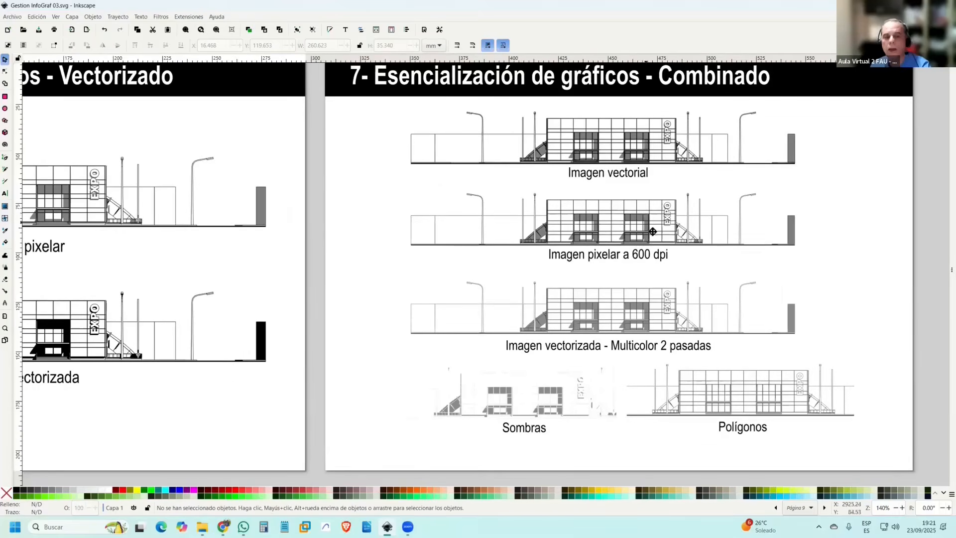
left_click_drag(653, 232, 669, 204)
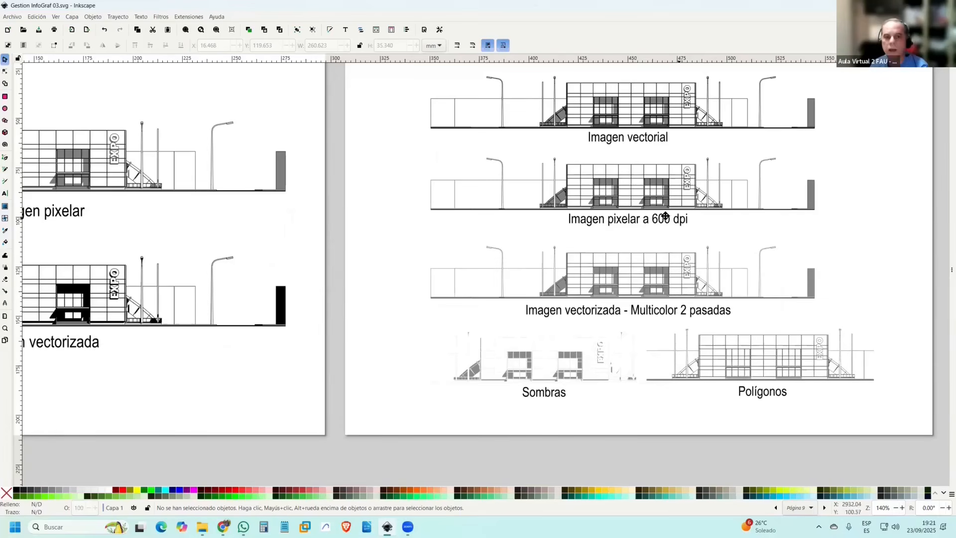
Compare the Multicolor 2 pasadas facade with the Imagen vectorizada facade on slide 6, ending at the Sombras and Polígonos figures.
scroll(669, 219, "right", 1)
scroll(682, 256, "up", 1)
scroll(478, 279, "left", 10)
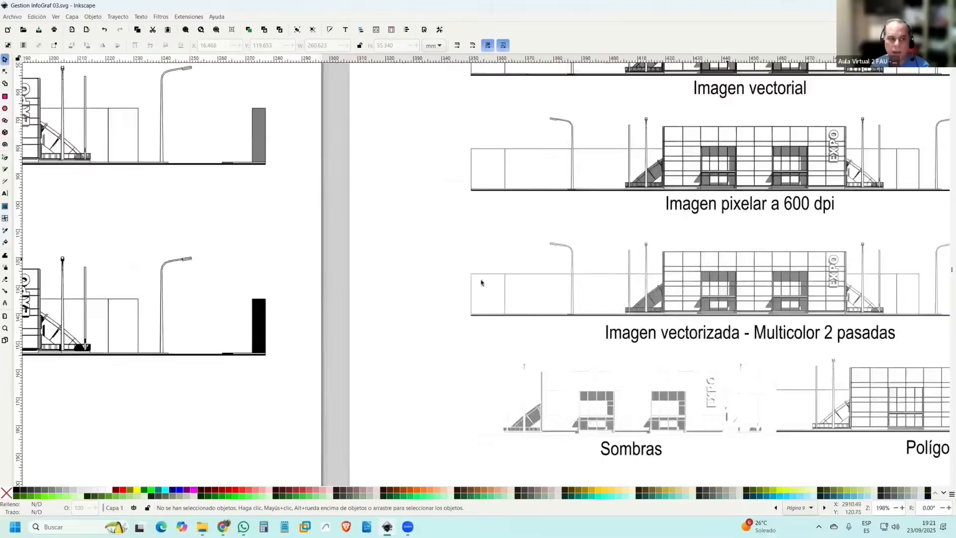
scroll(310, 316, "left", 5)
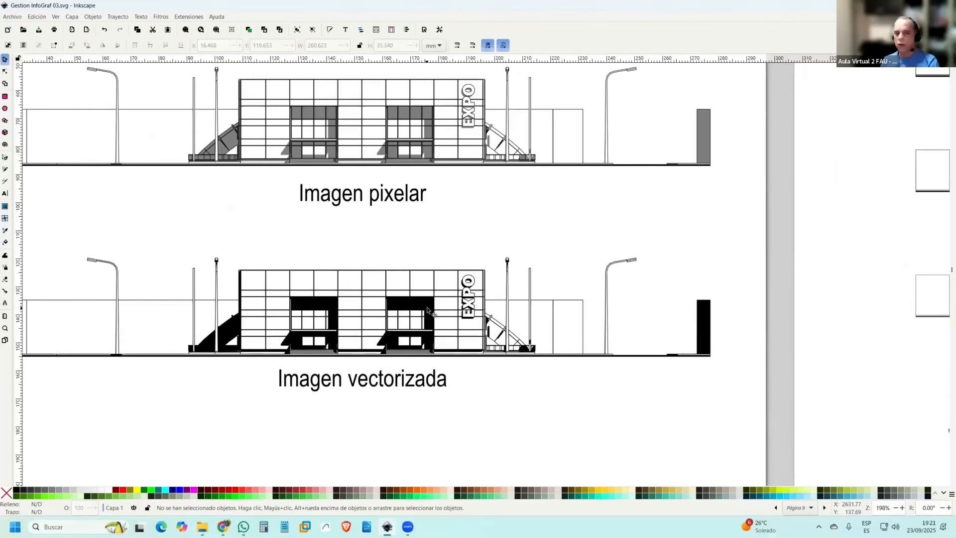
scroll(604, 241, "right", 20)
scroll(775, 210, "down", 2)
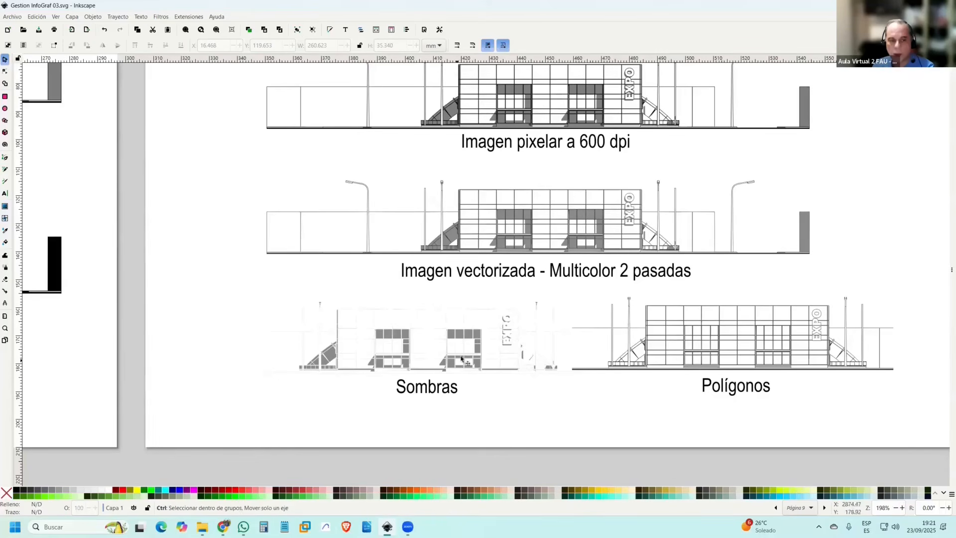
Examine the shadow shapes of the Sombras figure up close and select its group.
scroll(467, 351, "up", 4)
scroll(509, 277, "up", 3)
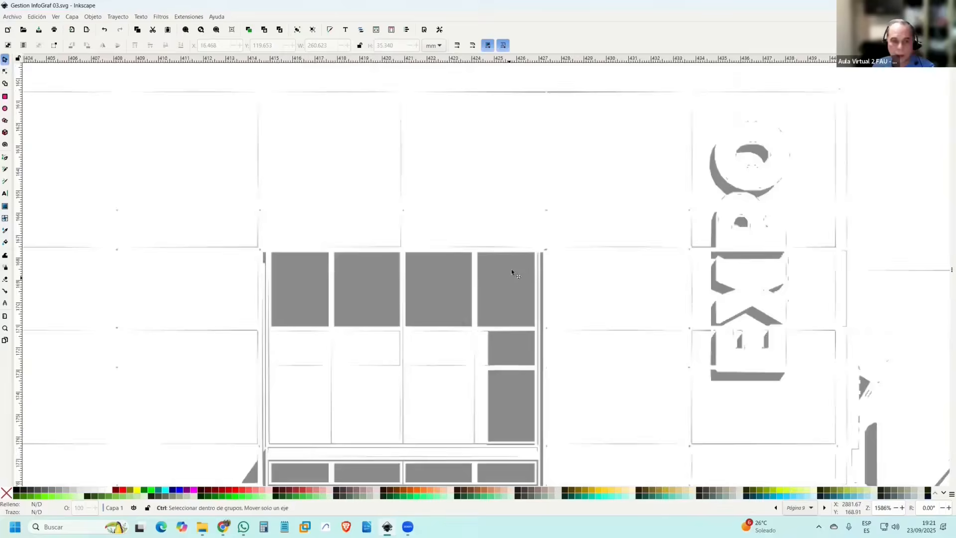
left_click(509, 272)
scroll(509, 272, "down", 3)
scroll(557, 274, "down", 3)
scroll(583, 274, "right", 13)
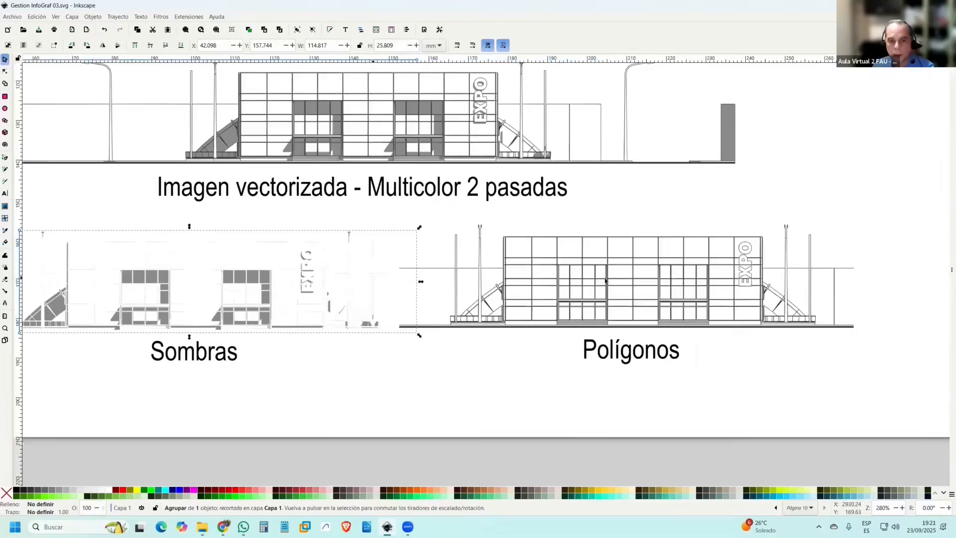
Examine the linework of the Polígonos figure around the EXPO sign up close.
scroll(643, 318, "up", 3)
scroll(656, 327, "up", 3)
scroll(742, 323, "up", 3)
scroll(797, 221, "up", 4)
scroll(808, 250, "down", 10)
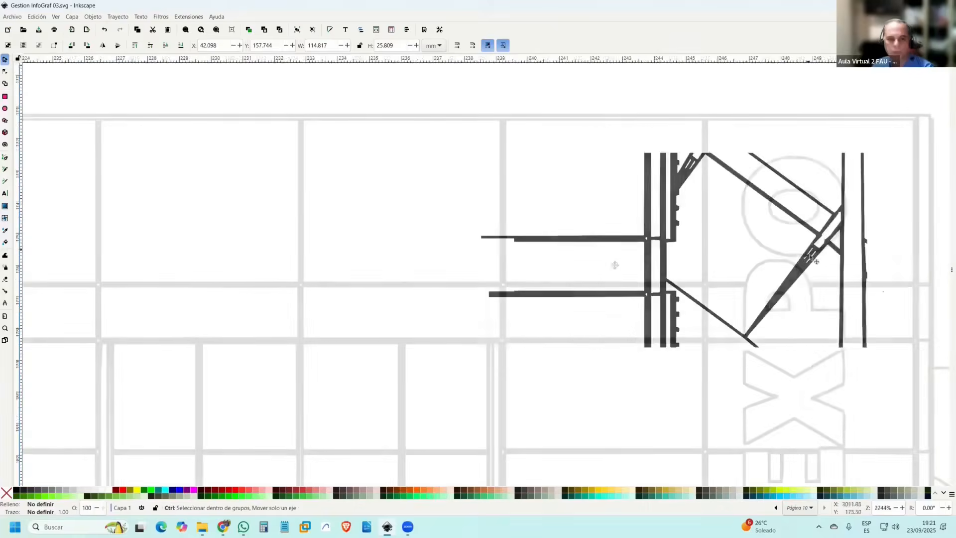
scroll(808, 249, "down", 1)
left_click_drag(777, 326, 745, 406)
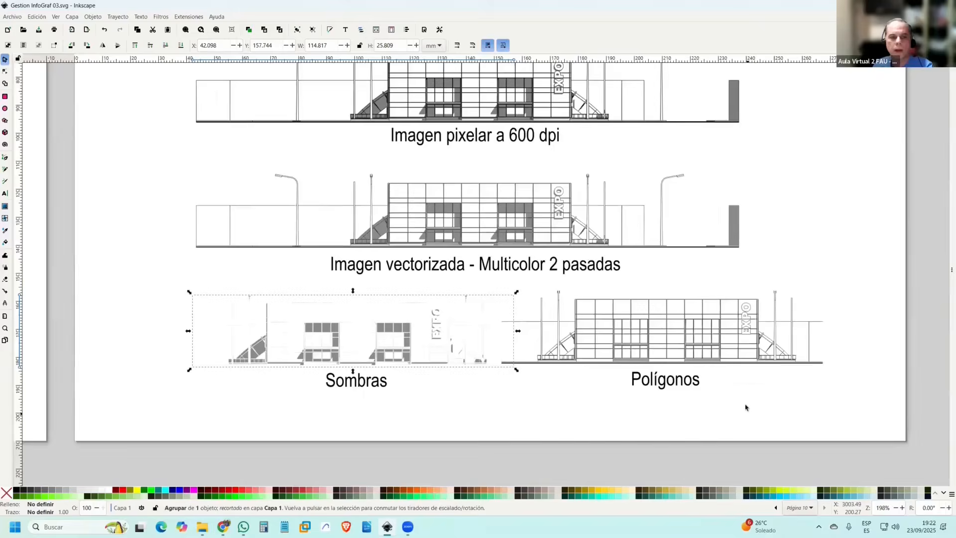
Clear the selection and view the Vectorizado and Combinado slides side by side.
left_click(733, 386)
scroll(732, 385, "down", 1)
scroll(741, 354, "down", 1)
left_click_drag(741, 354, 819, 386)
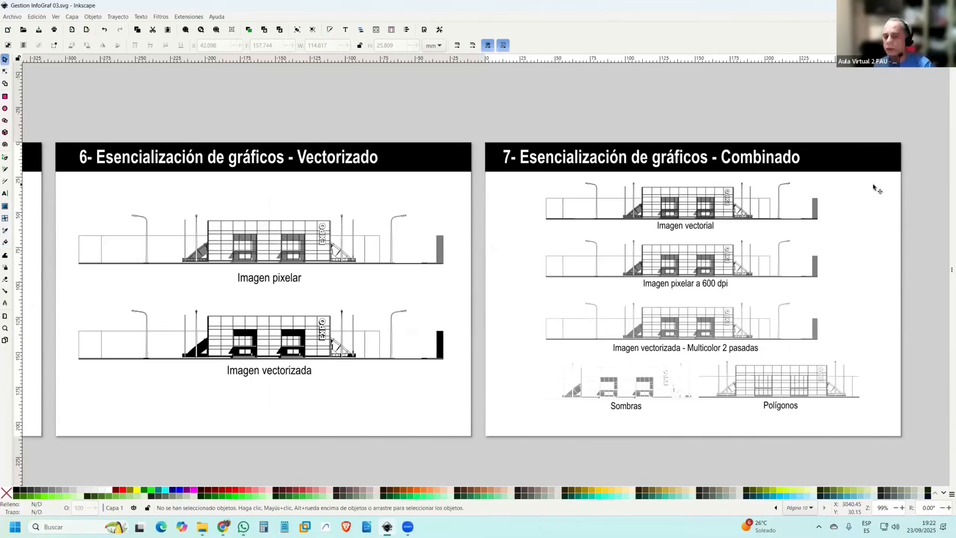
Switch to the Tecnicas Infografia folder in File Explorer and open Figuras vestoriales.svg.
key("alt+Tab")
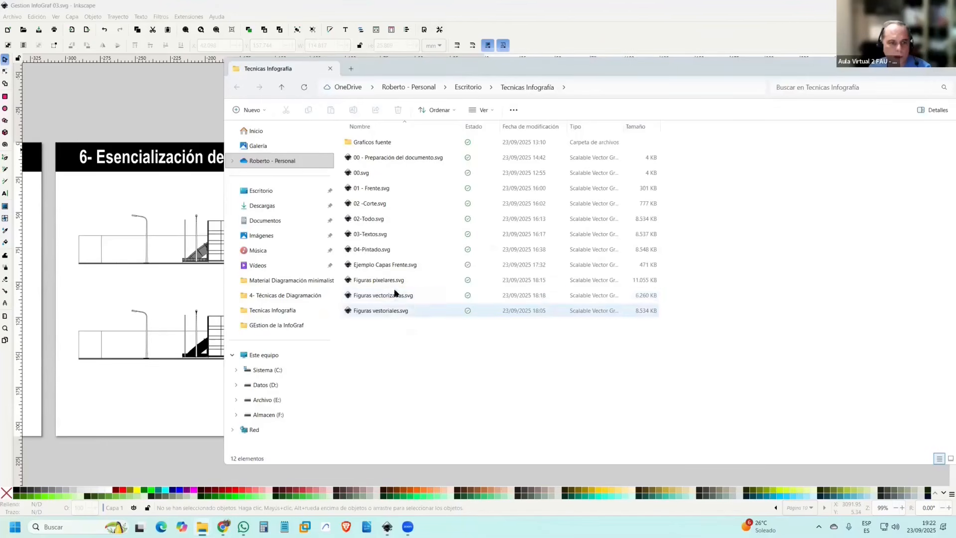
left_click(391, 282)
left_click(388, 299)
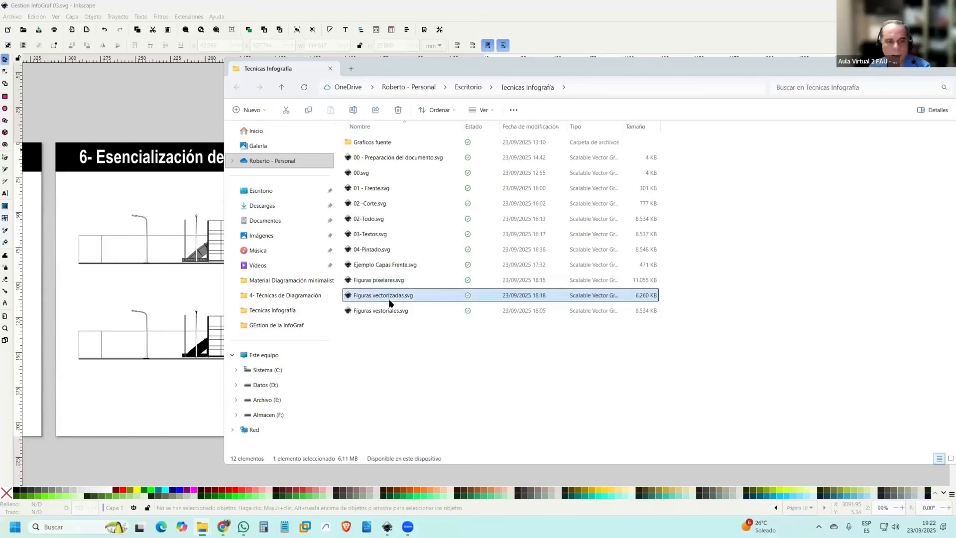
left_click(389, 309)
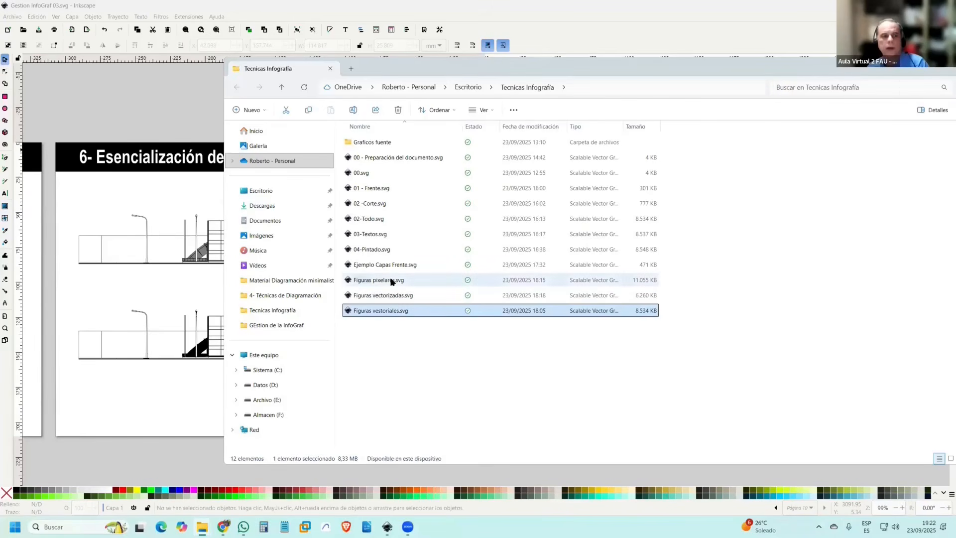
left_click(389, 327)
left_click(392, 313)
double_click(403, 314)
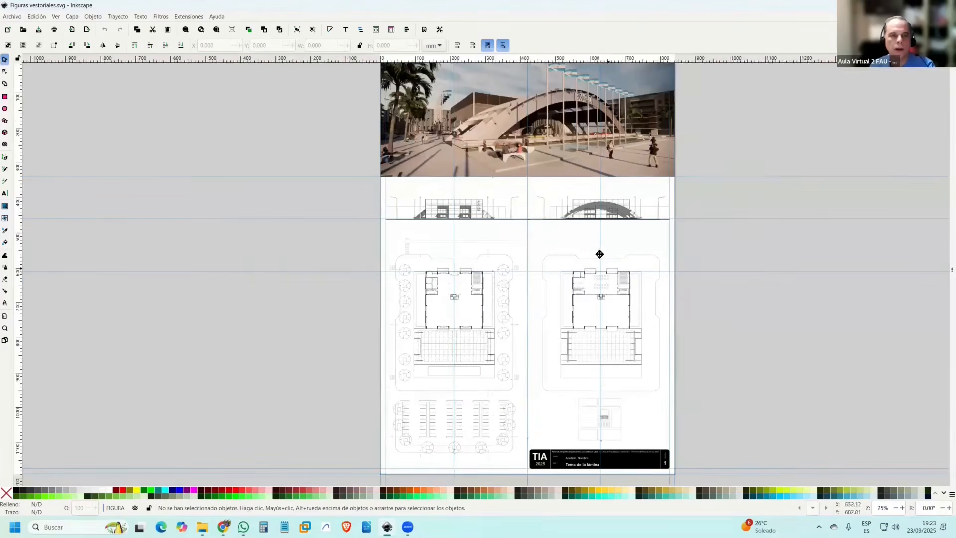
Show the sheet's layers and objects, expand the FIGURA layer and inspect the paths inside its Frente Vista-Corte group.
left_click_drag(600, 254, 662, 244)
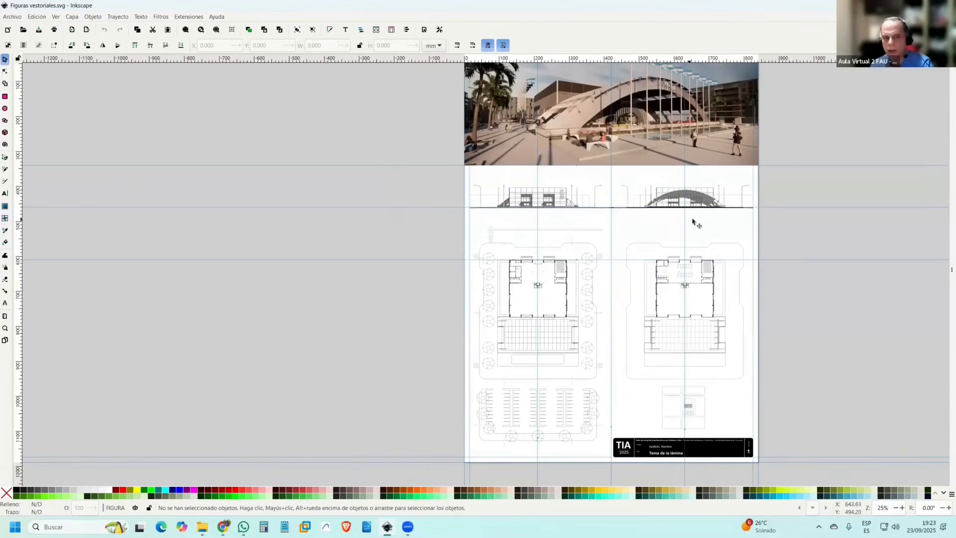
scroll(593, 200, "up", 2)
scroll(593, 198, "down", 2)
left_click_drag(593, 198, 574, 200)
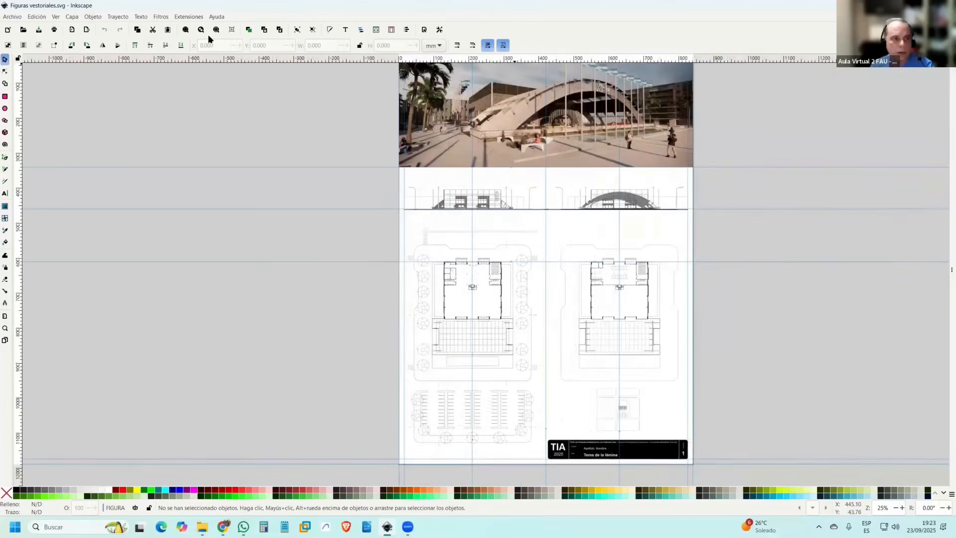
left_click(362, 30)
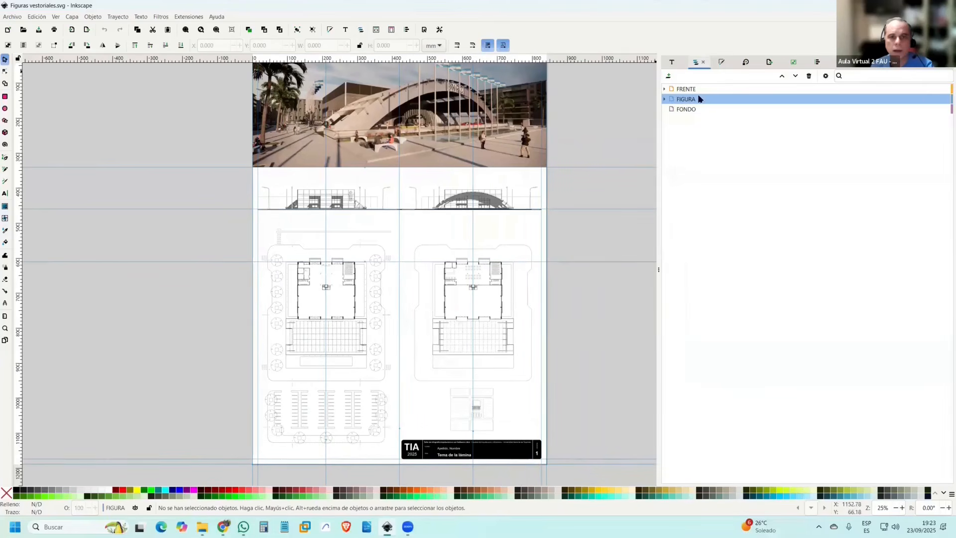
left_click(664, 100)
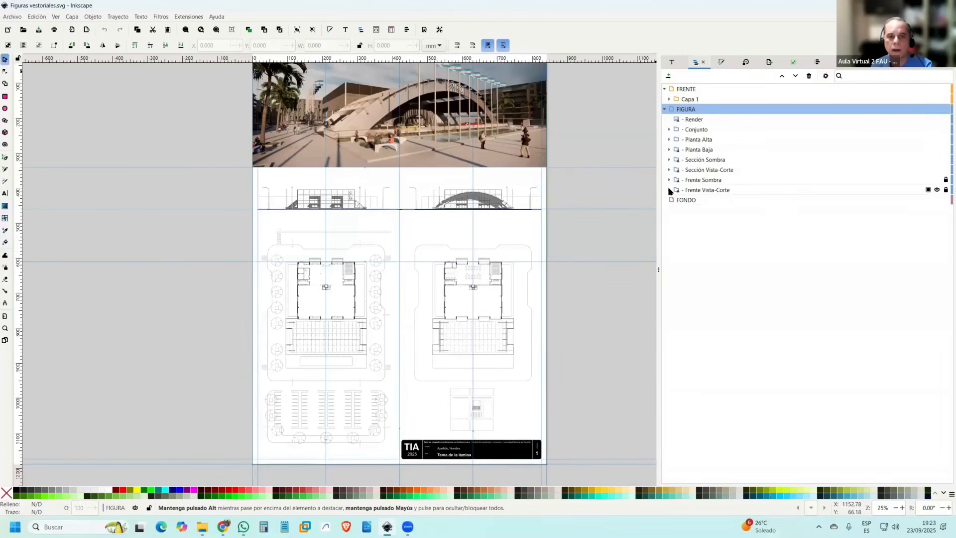
left_click(669, 188)
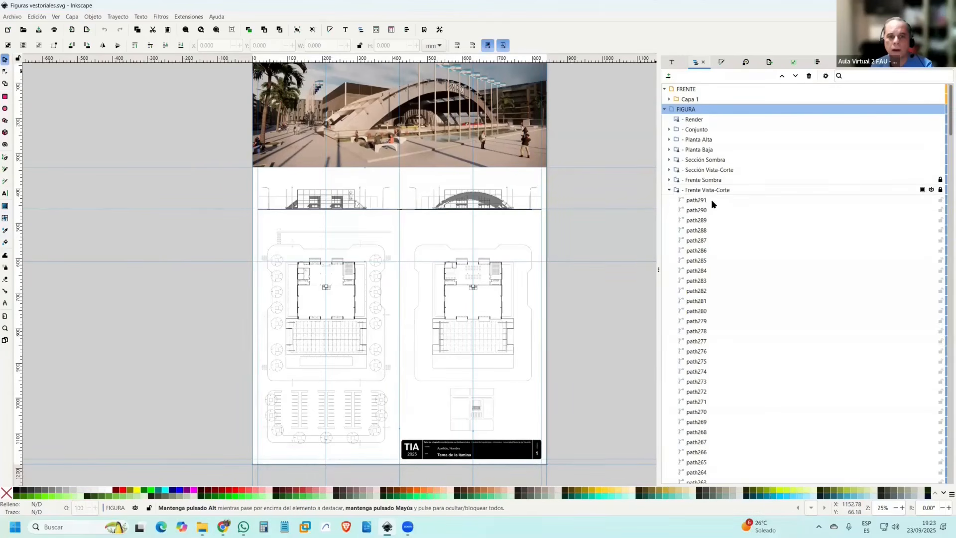
left_click(669, 189)
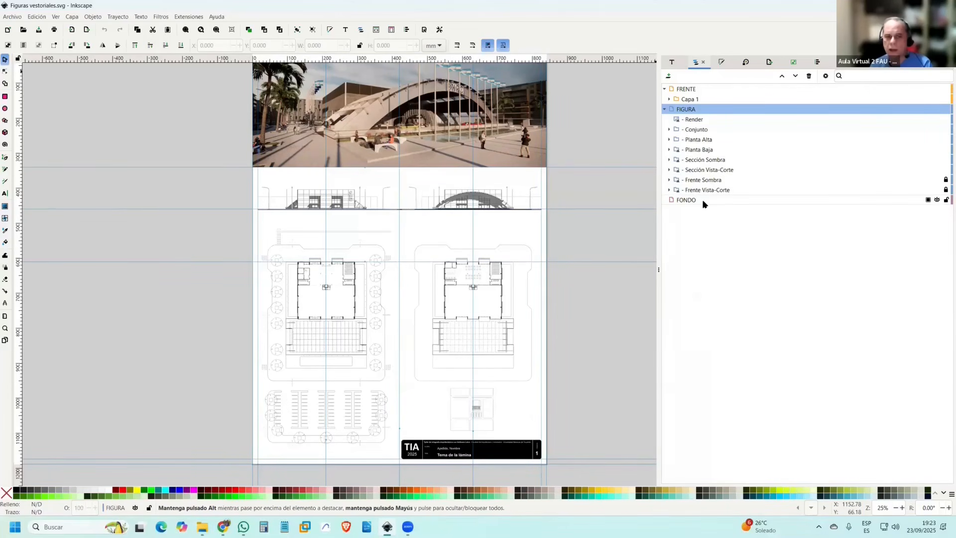
Select the FONDO layer and return to FIGURA as the current layer.
left_click(702, 199)
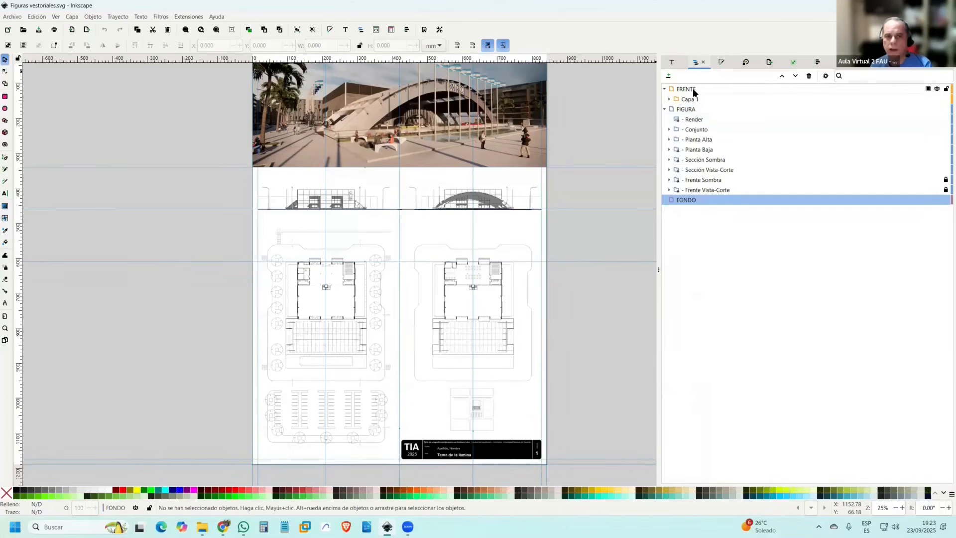
left_click(707, 109)
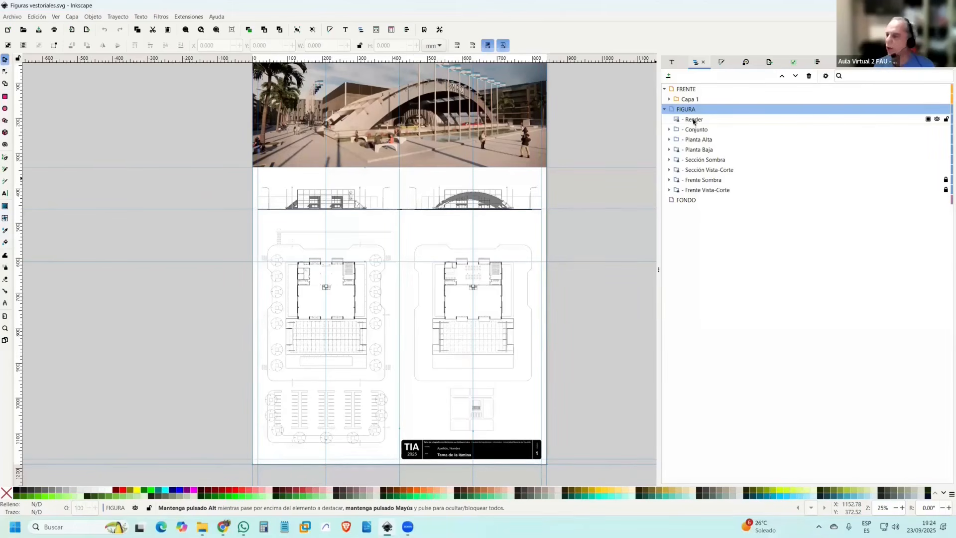
left_click_drag(538, 177, 550, 175)
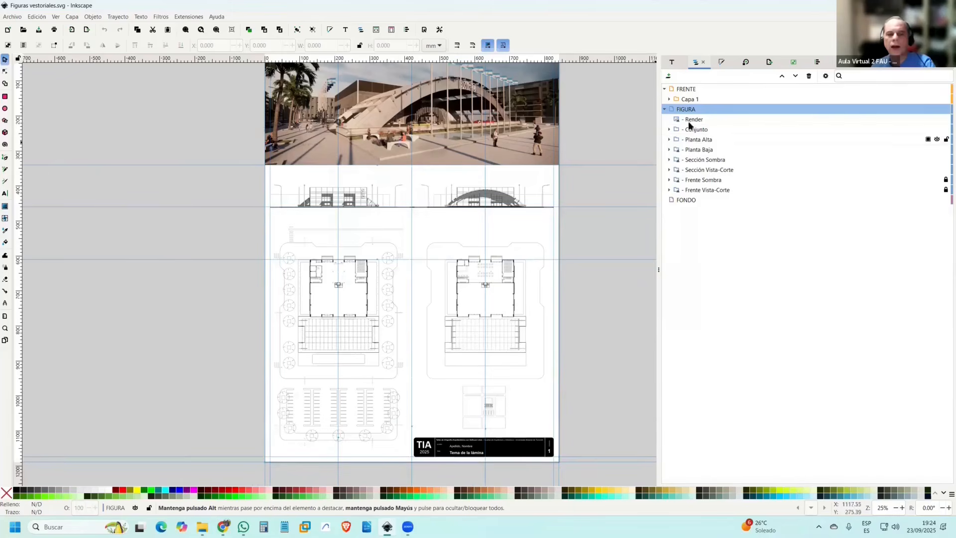
Hide Conjunto, Planta Alta, Planta Baja, Sección Sombra, Sección Vista-Corte and Frente Sombra, leaving the Frente Vista-Corte drawing visible.
left_click(756, 130)
left_click(937, 129)
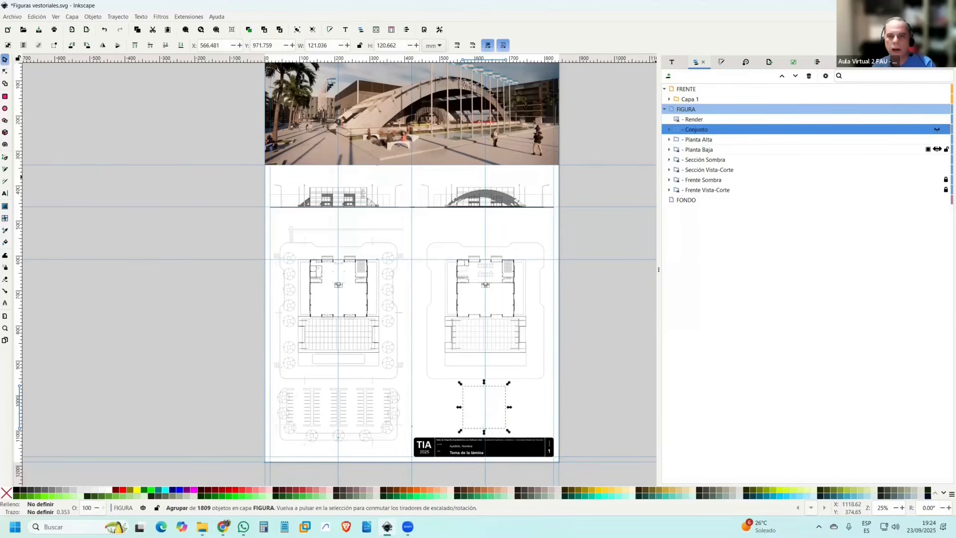
left_click(937, 139)
left_click(937, 149)
left_click(937, 159)
left_click(937, 170)
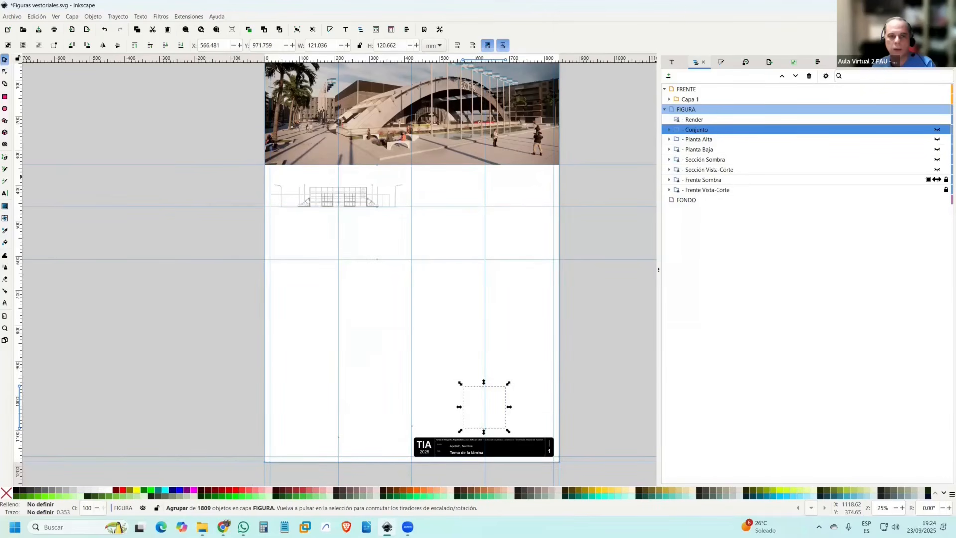
left_click(937, 190)
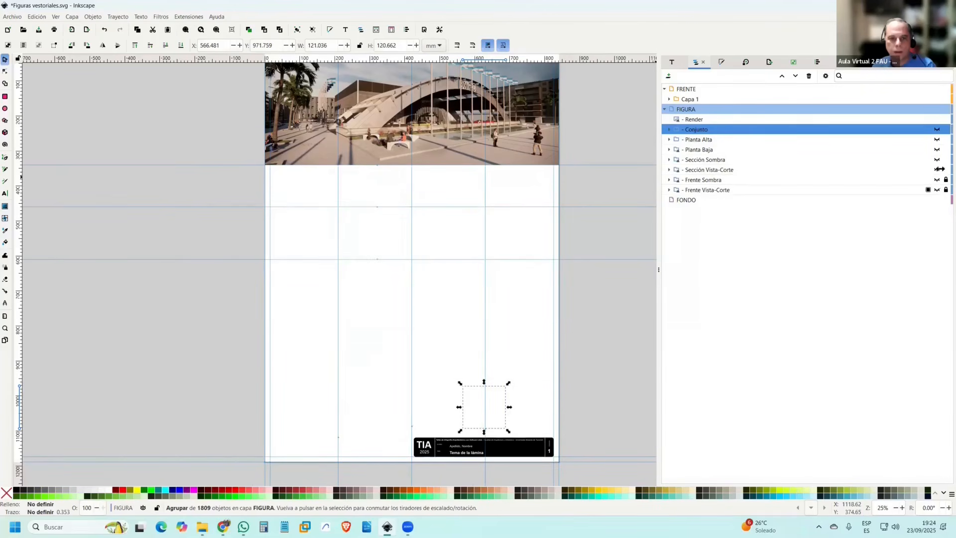
left_click(937, 190)
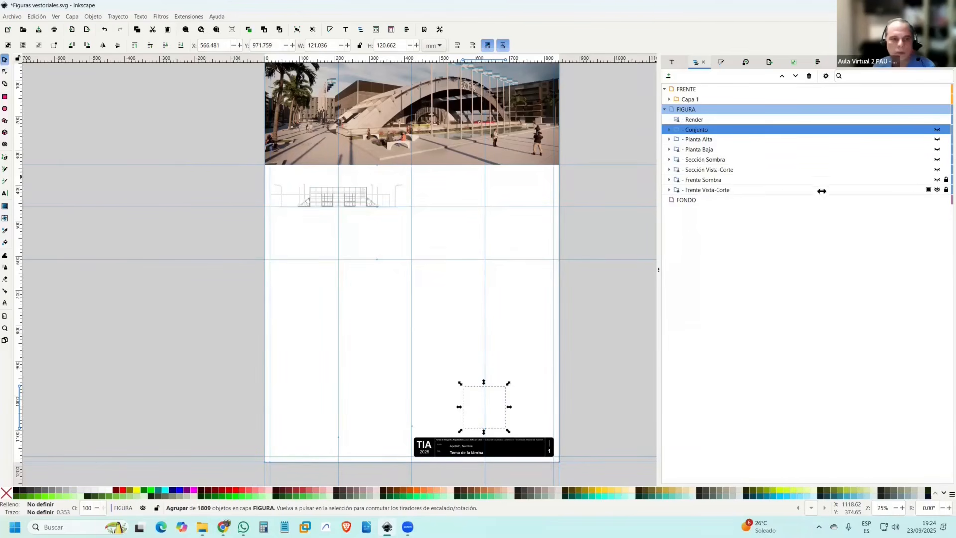
Clear the selection and hide the Render image in the FIGURA layer.
key("Escape")
scroll(359, 199, "up", 1)
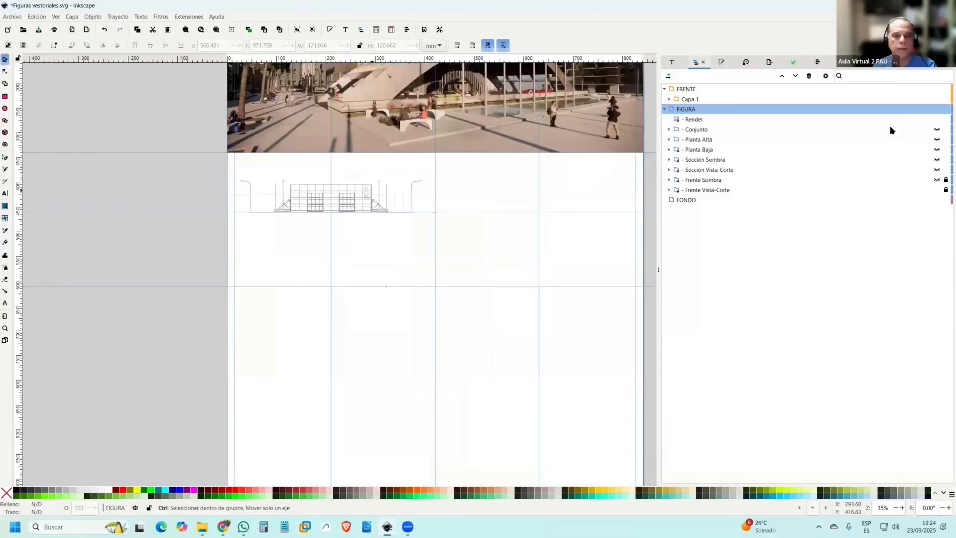
left_click(937, 120)
scroll(621, 207, "left", 4)
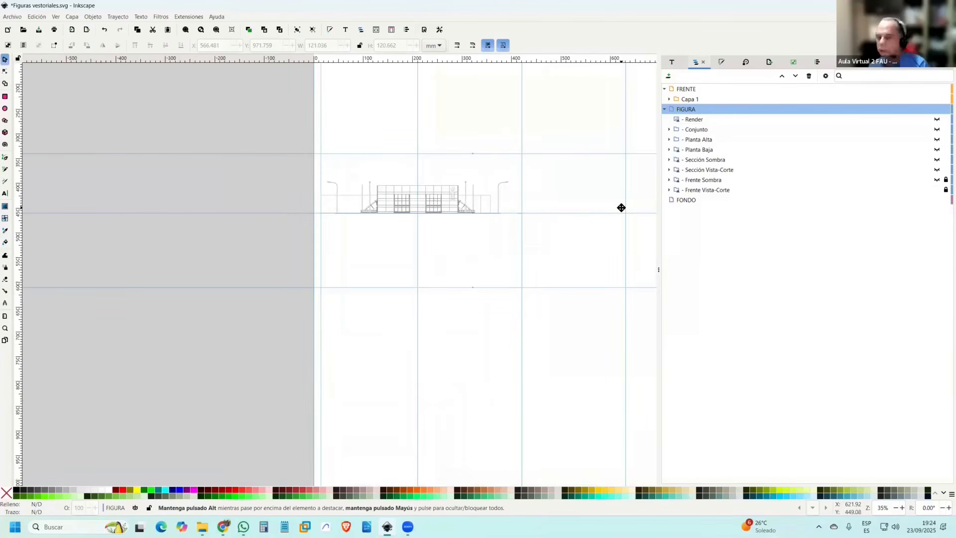
Examine the isolated front elevation up close and make Frente Vista-Corte the current layer.
scroll(420, 199, "up", 4)
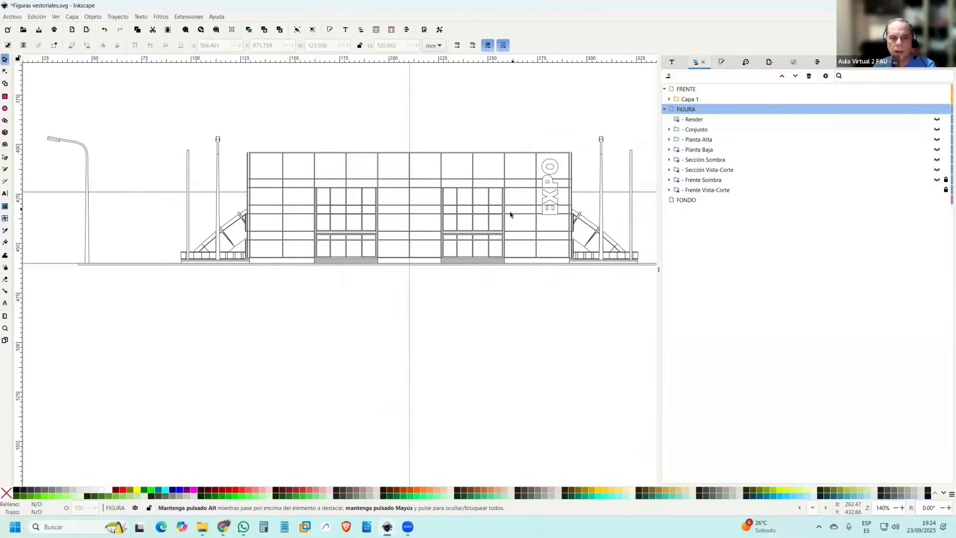
scroll(554, 186, "down", 8)
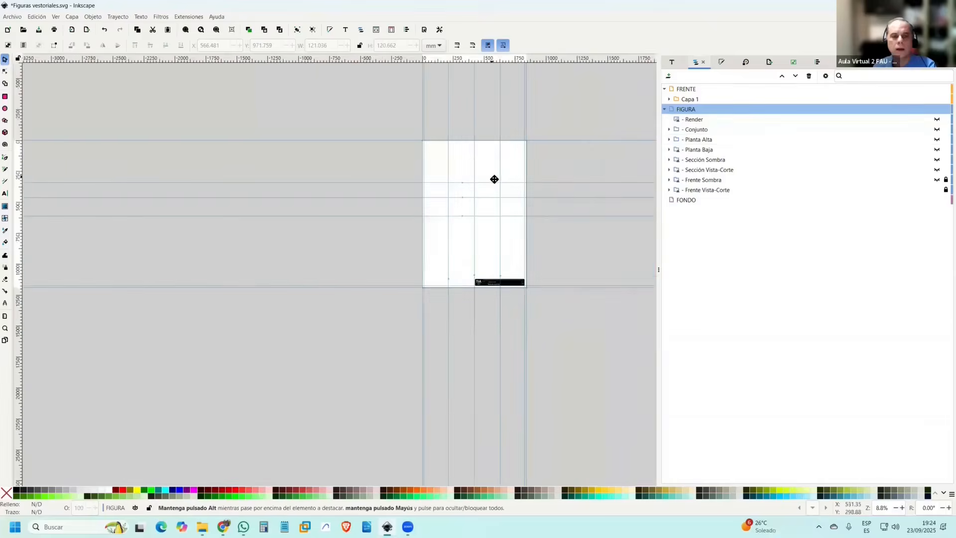
scroll(494, 179, "up", 3)
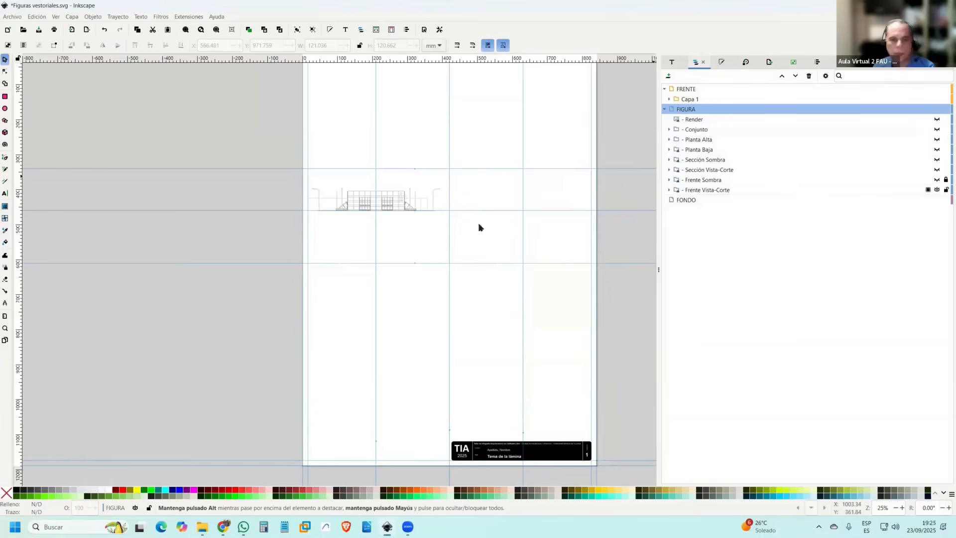
scroll(397, 195, "up", 3)
scroll(397, 194, "up", 2)
left_click(467, 171)
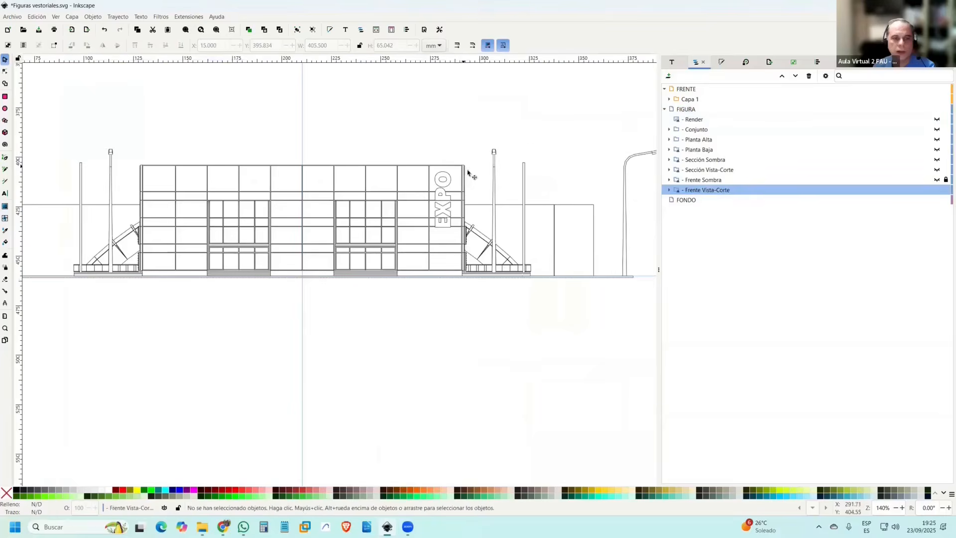
Lock Render, Conjunto, Planta Alta, Planta Baja, Sección Sombra and Sección Vista-Corte in the FIGURA layer.
scroll(466, 172, "down", 1)
scroll(448, 178, "down", 1)
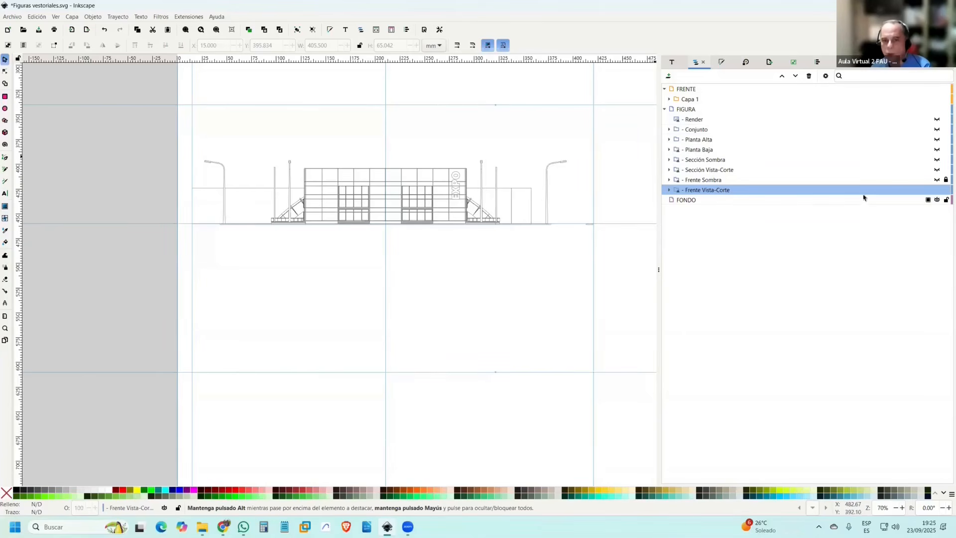
left_click(946, 119)
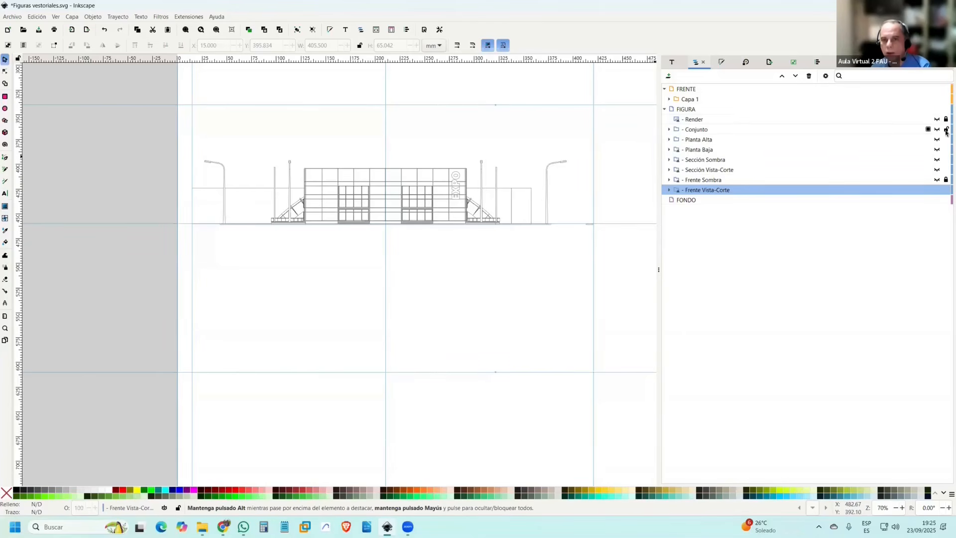
left_click_drag(946, 130, 946, 165)
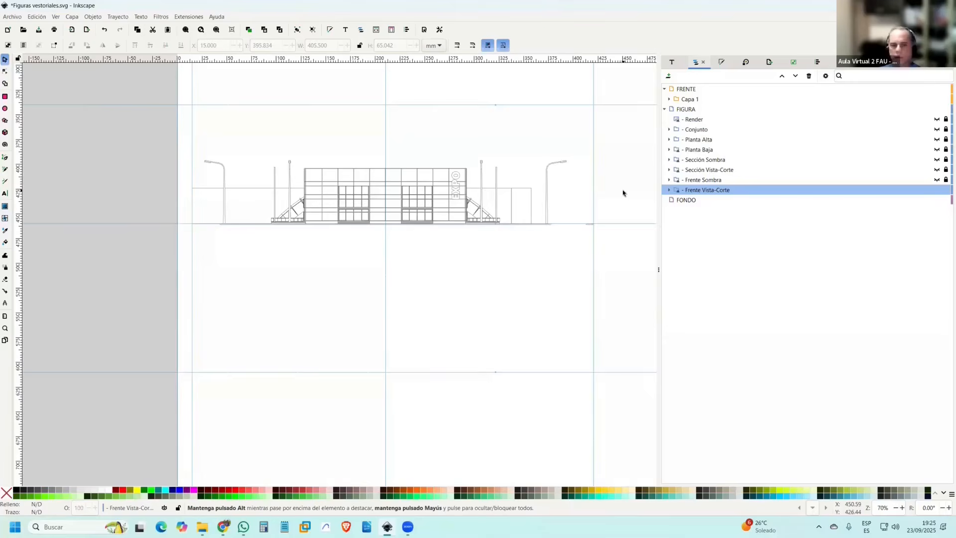
Close Figuras vestoriales.svg without saving its changes and start a new blank document.
scroll(623, 194, "down", 3)
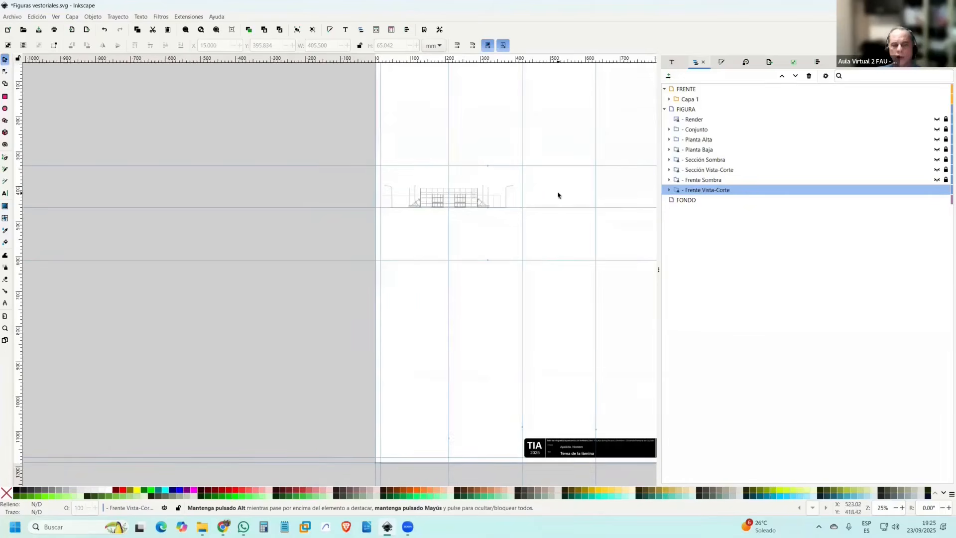
left_click_drag(558, 195, 504, 196)
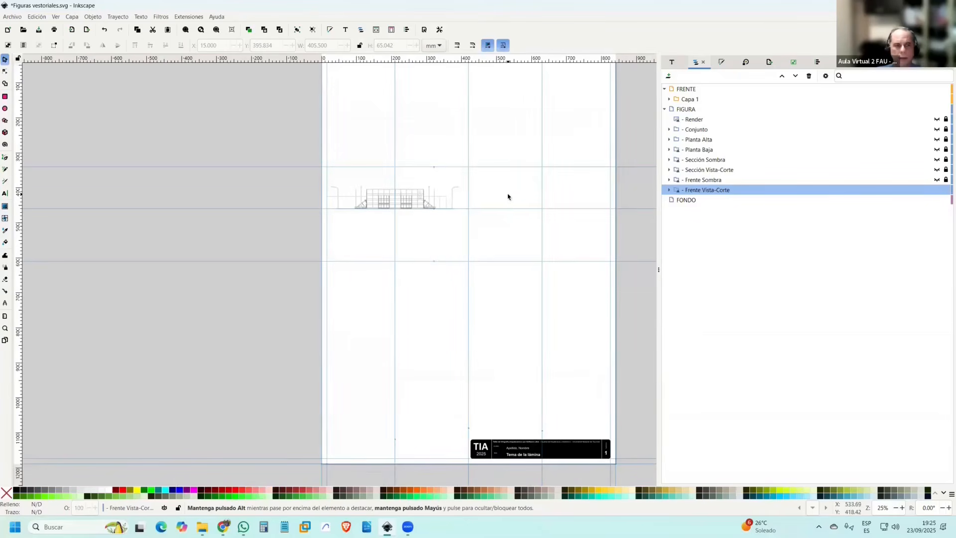
left_click(944, 5)
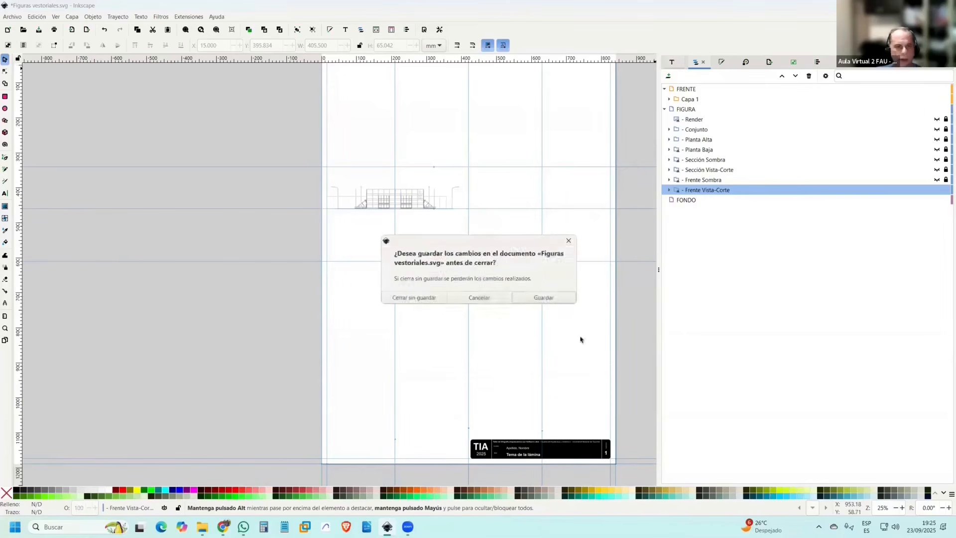
left_click(430, 300)
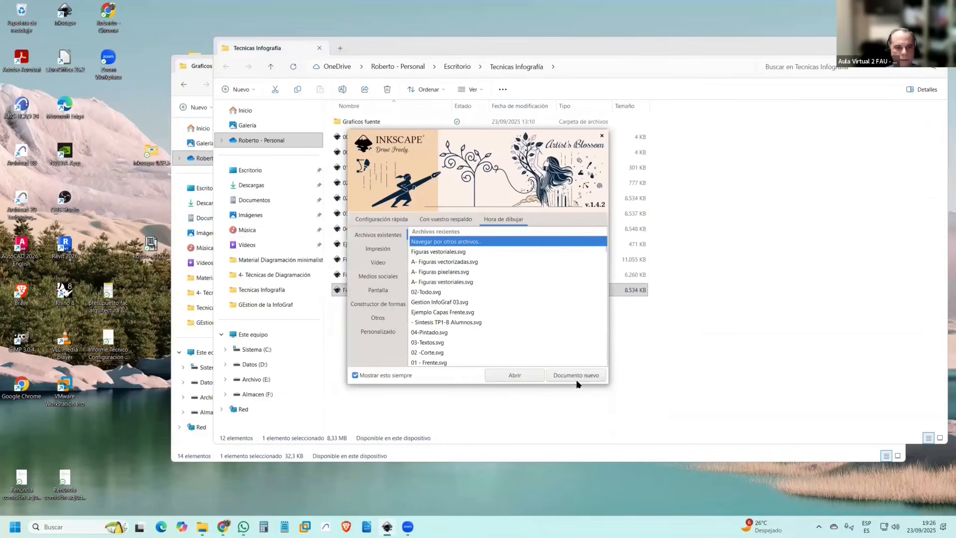
left_click(578, 376)
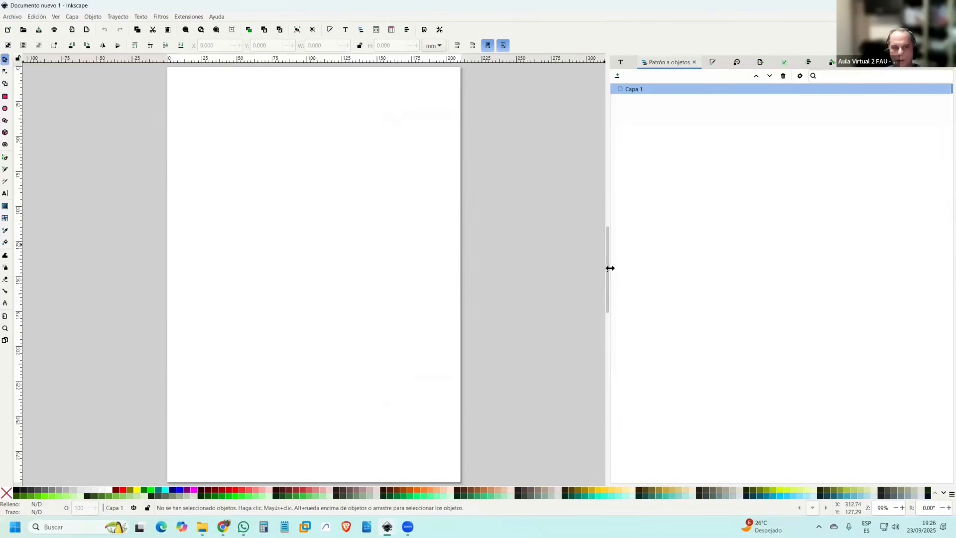
Enlarge the new document's page to about 840 mm wide through the document properties.
left_click_drag(610, 268, 755, 253)
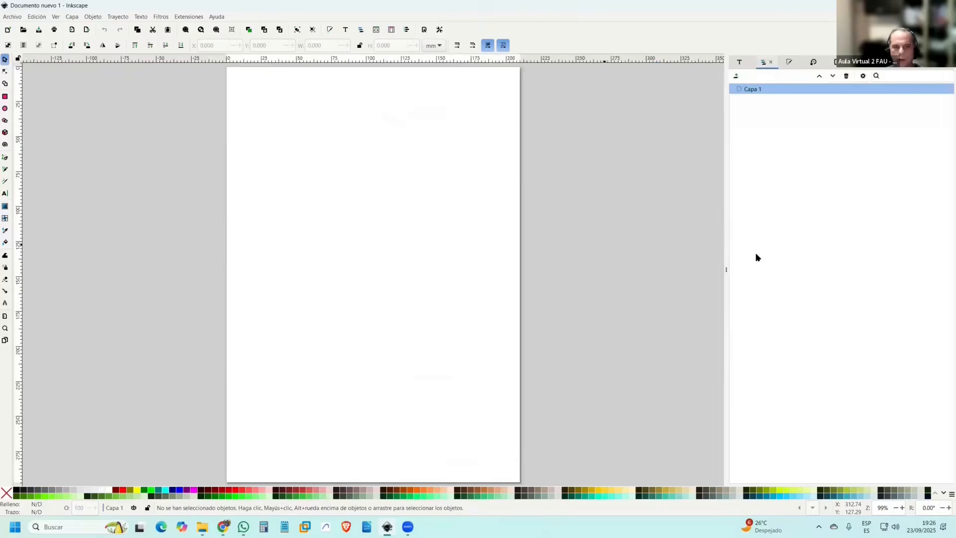
left_click(424, 31)
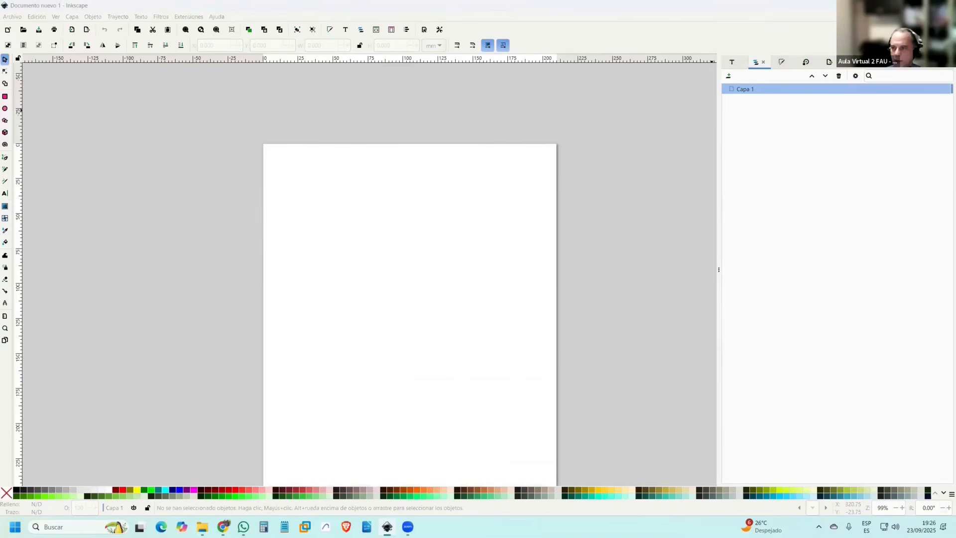
key("Tab")
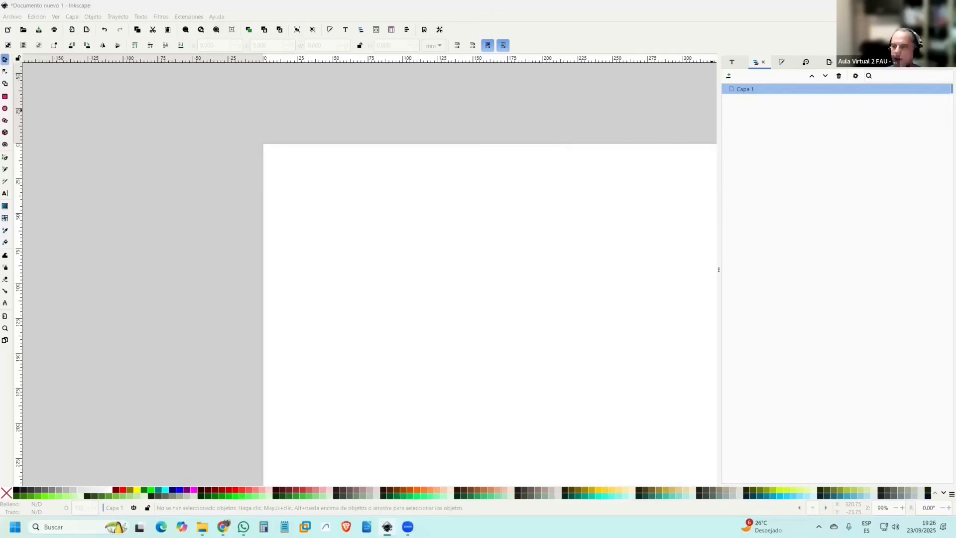
scroll(649, 231, "down", 4)
left_click_drag(666, 218, 471, 147)
left_click_drag(718, 270, 762, 266)
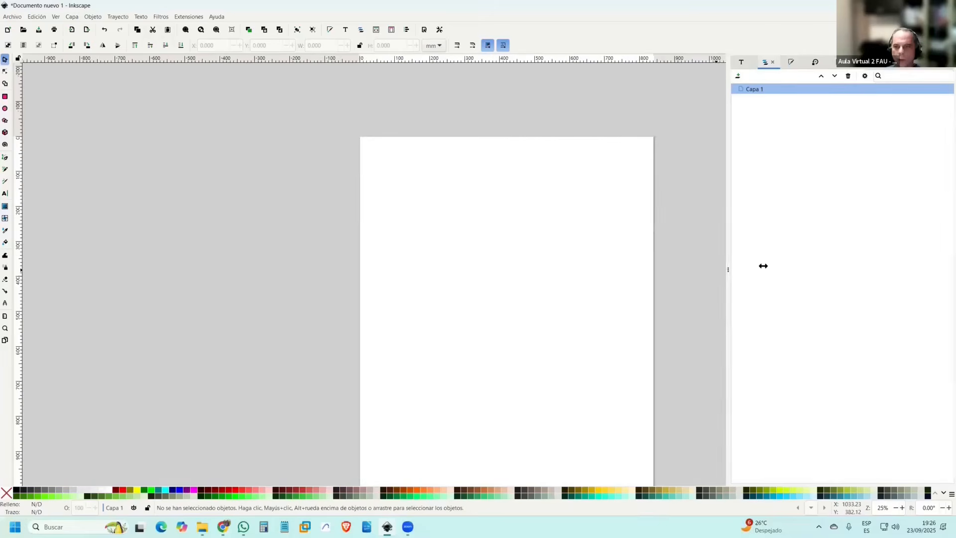
Switch to File Explorer and open the Graficos fuente folder inside Tecnicas Infografía, keeping the blank page in view.
mouse_move(202, 526)
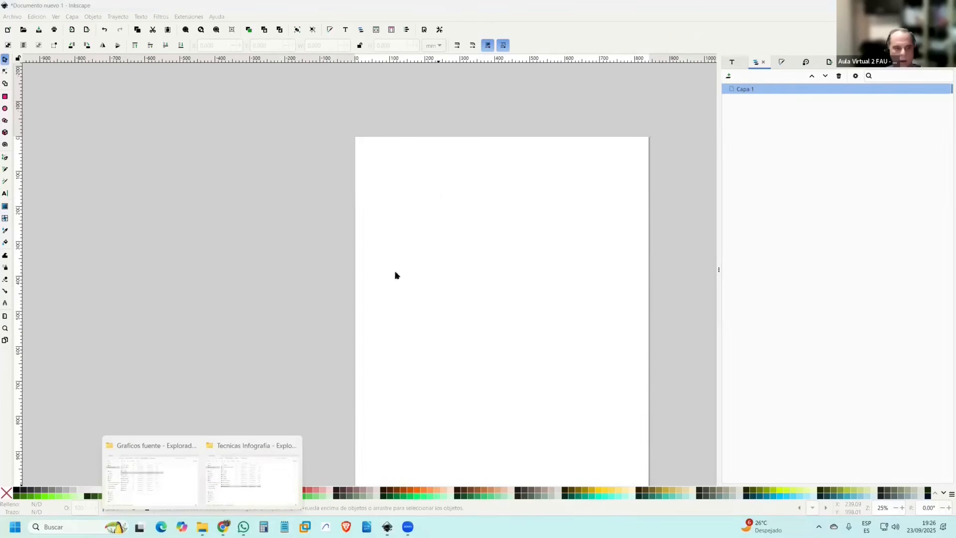
left_click(279, 448)
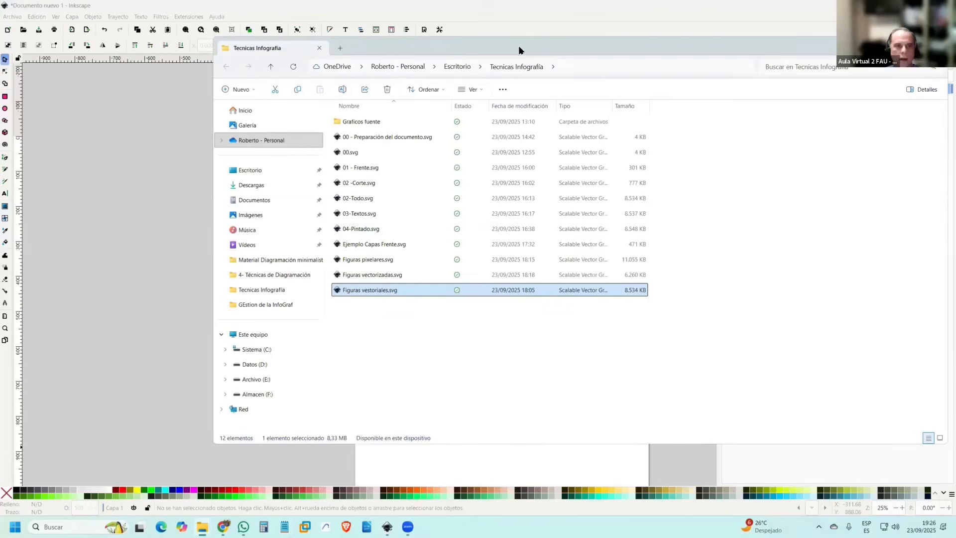
left_click(638, 191)
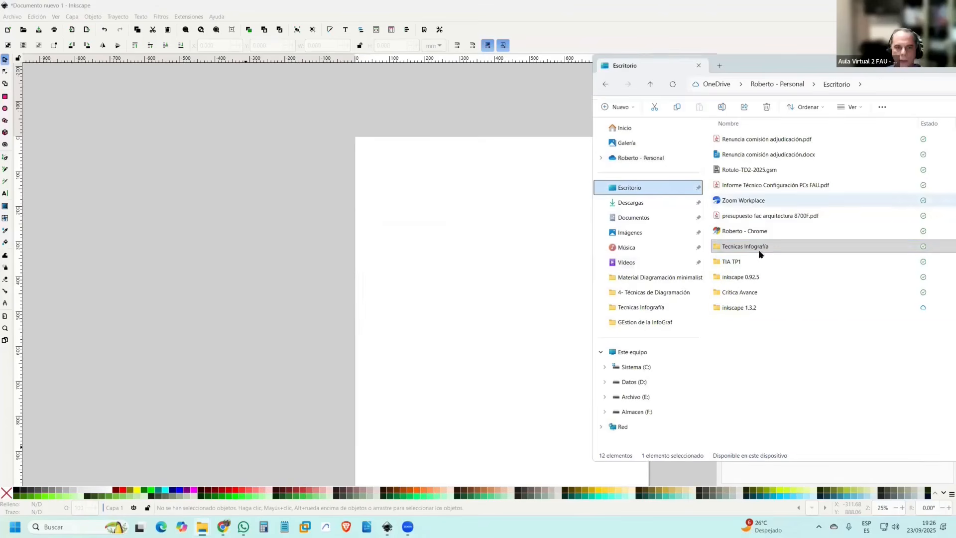
left_click(759, 248)
double_click(759, 248)
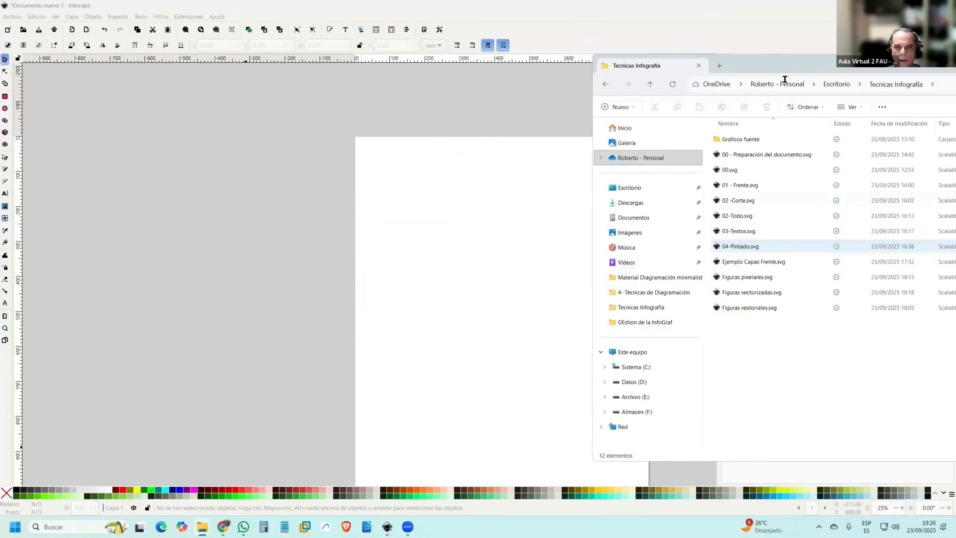
left_click_drag(777, 63, 902, 68)
double_click(806, 133)
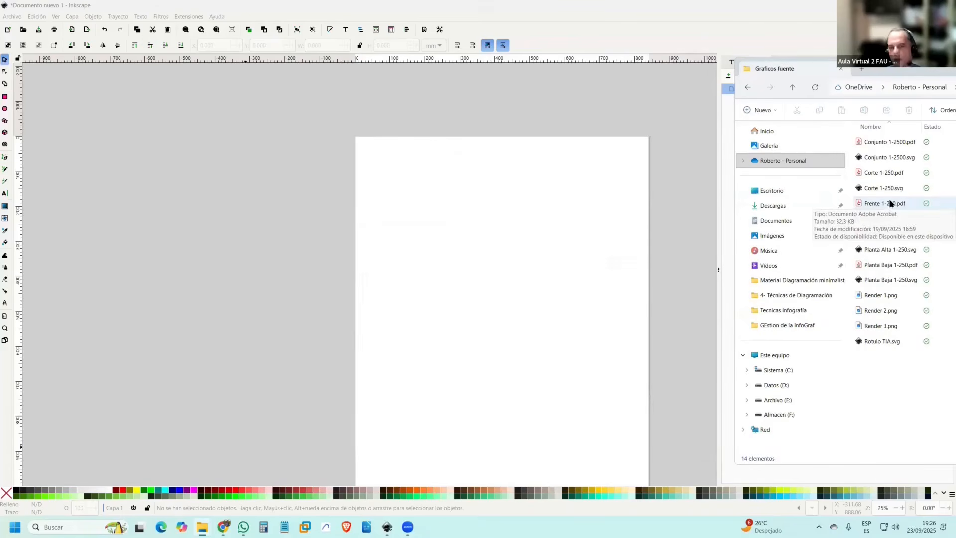
Import Frente 1-250.pdf onto the blank page using the Cairo import option.
left_click_drag(891, 203, 473, 278)
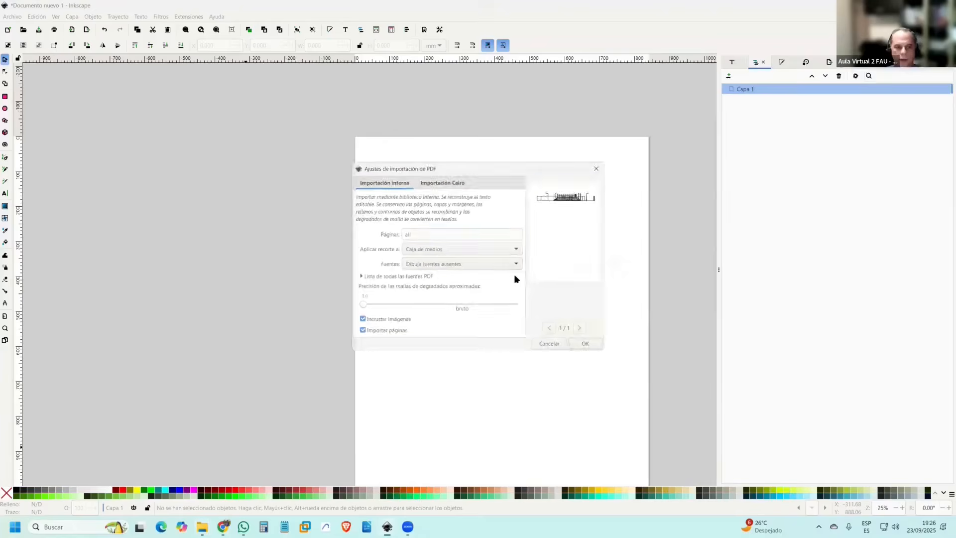
left_click(459, 174)
left_click(592, 349)
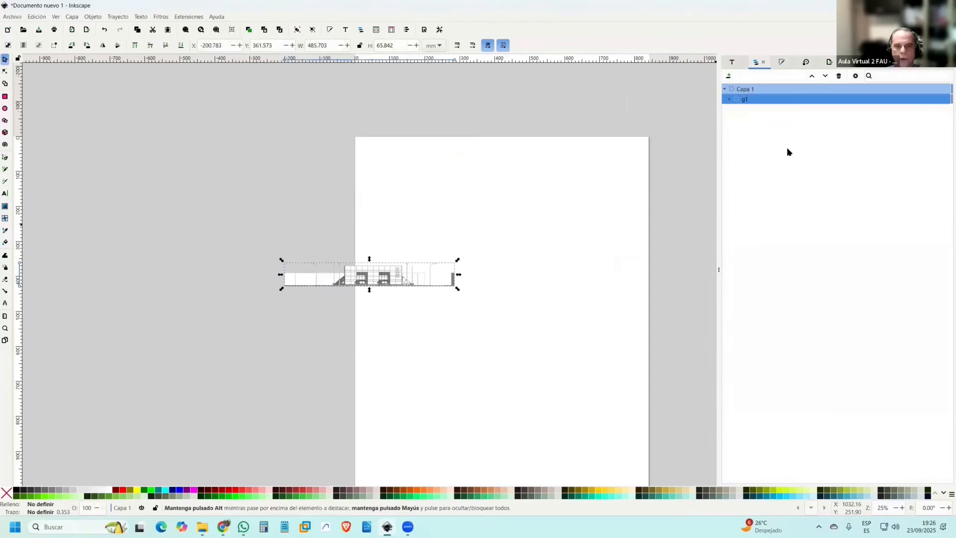
Rename layer Capa 1 as FIGURAS and move the imported facade onto the upper part of the page, at about X 81, Y 141 mm.
double_click(746, 88)
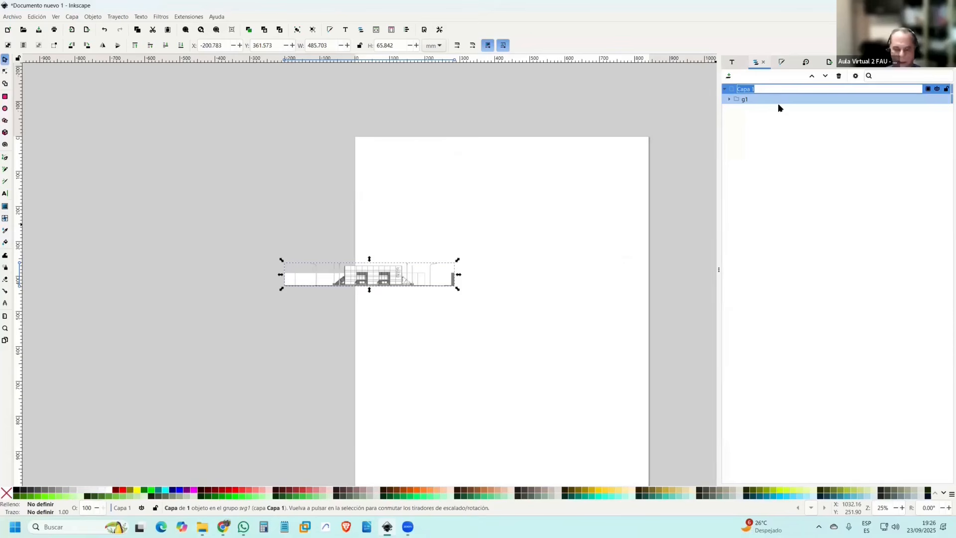
type("F")
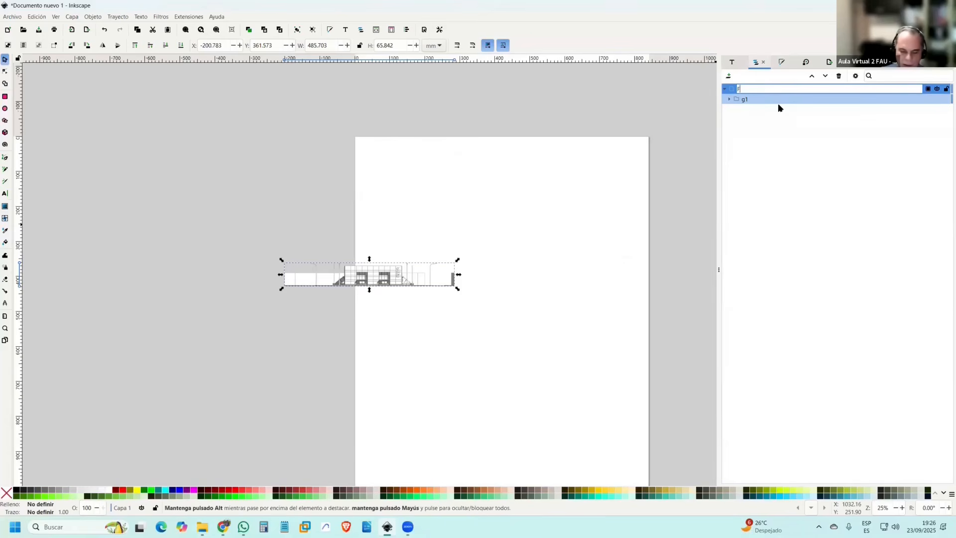
type("IGURAS")
key("Return")
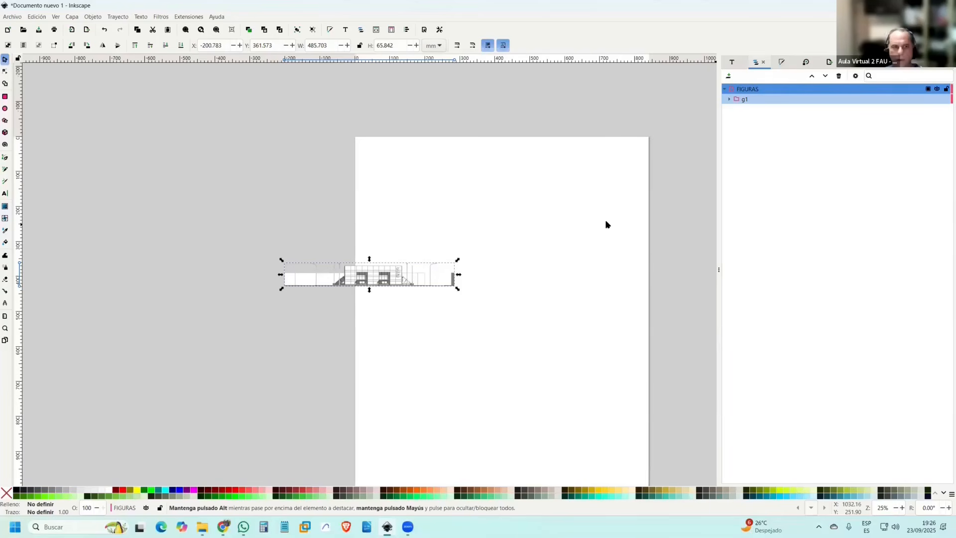
mouse_move(394, 274)
left_mouse_down()
mouse_move(468, 229)
mouse_move(492, 197)
left_mouse_up()
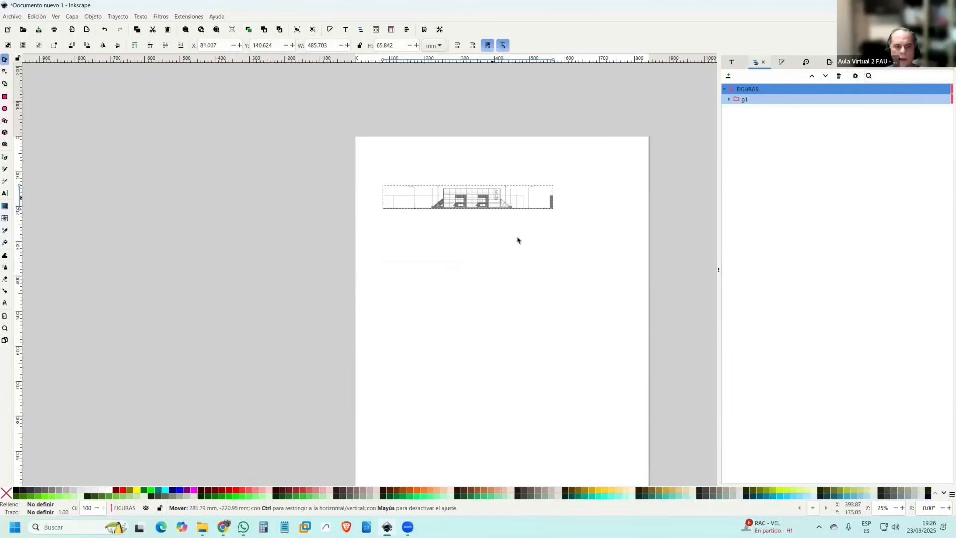
left_click(518, 240)
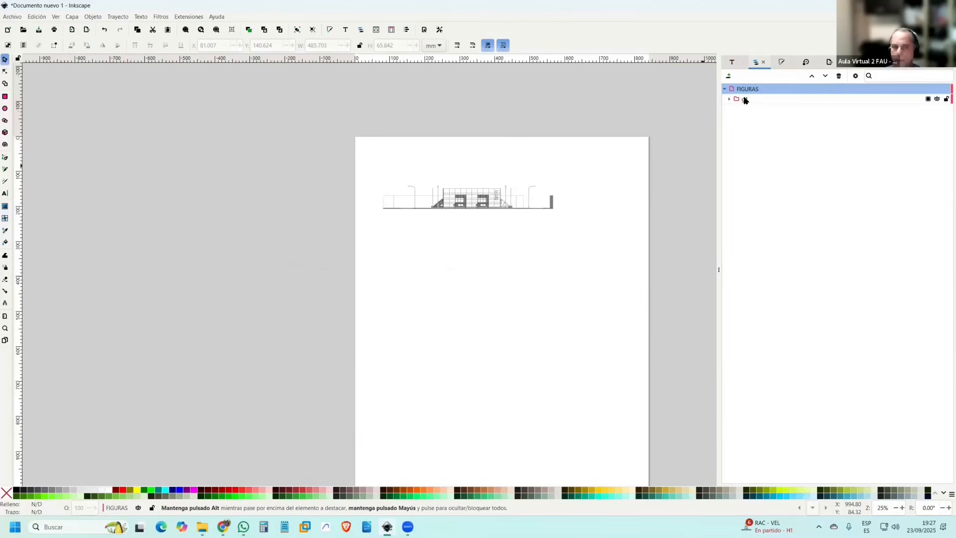
Check the paths inside the imported group and rename the group as "- Frente".
left_click(729, 99)
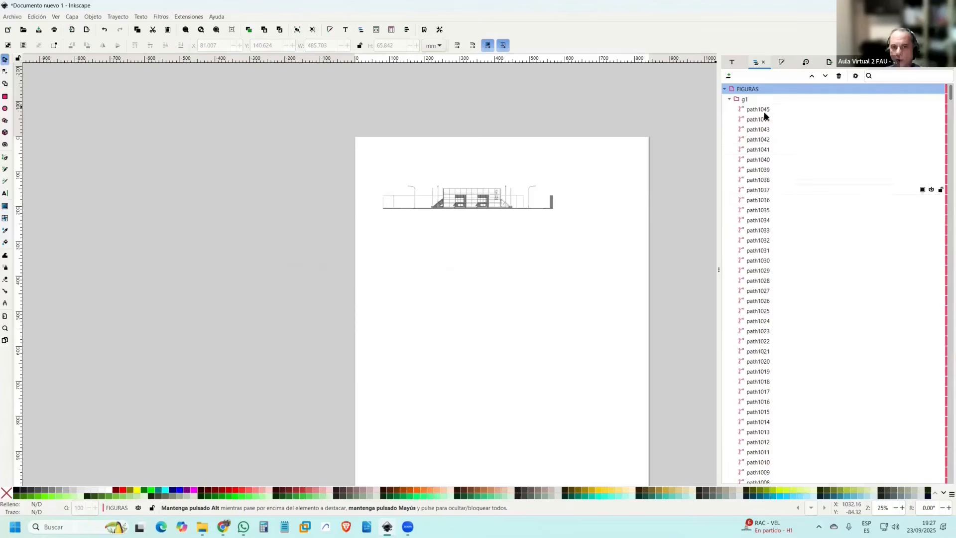
left_click(730, 99)
double_click(753, 99)
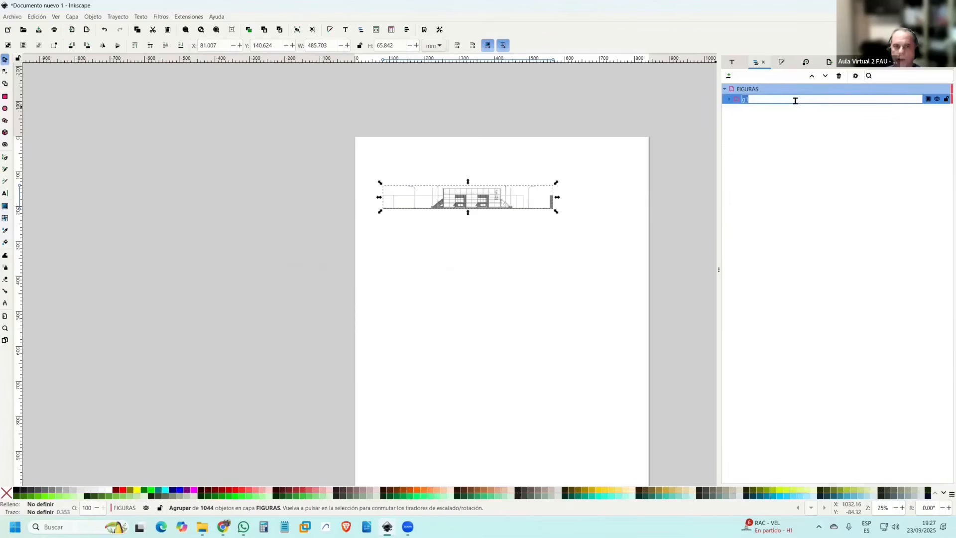
type("- Frente")
key("Return")
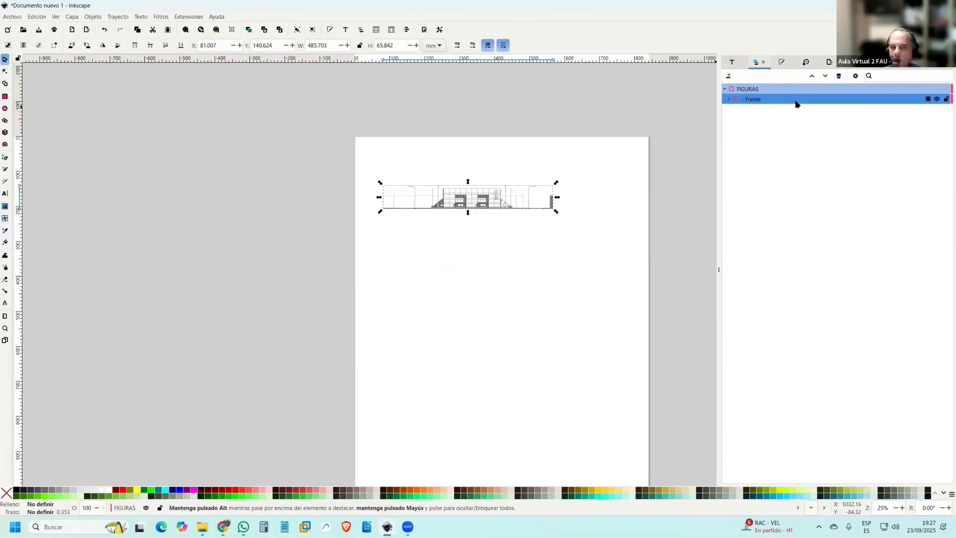
Select a grey shadow panel above the facade's entrance and extend the selection to all objects with the same fill colour.
left_click(756, 93)
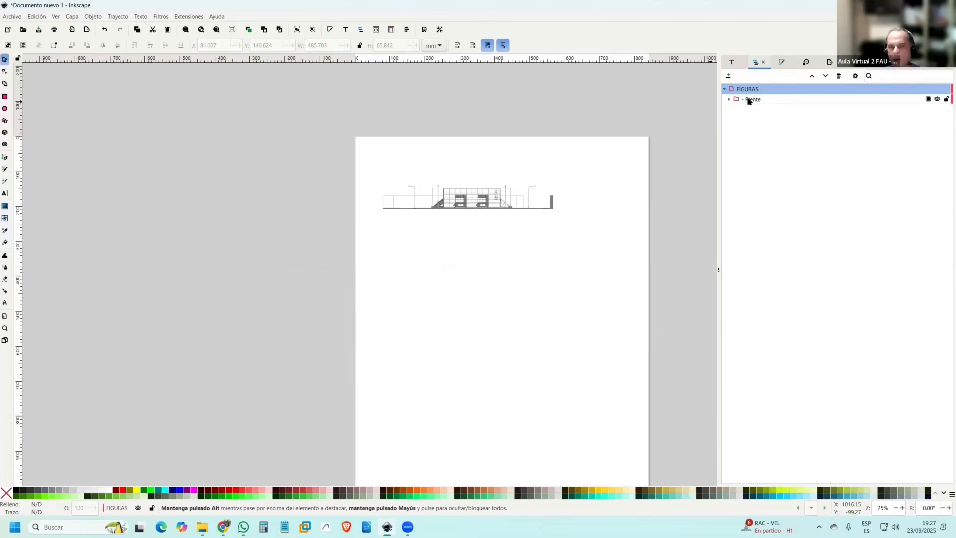
scroll(491, 207, "up", 4, "ctrl")
scroll(491, 207, "down", 3, "ctrl")
scroll(492, 207, "up", 3, "ctrl")
left_click(491, 208)
scroll(495, 212, "up", 2, "ctrl")
double_click(496, 212)
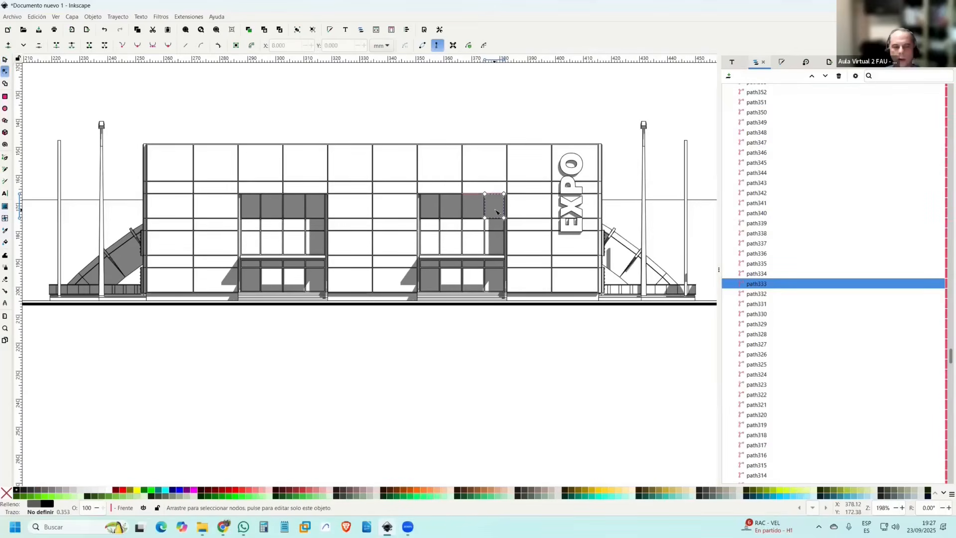
left_click(5, 60)
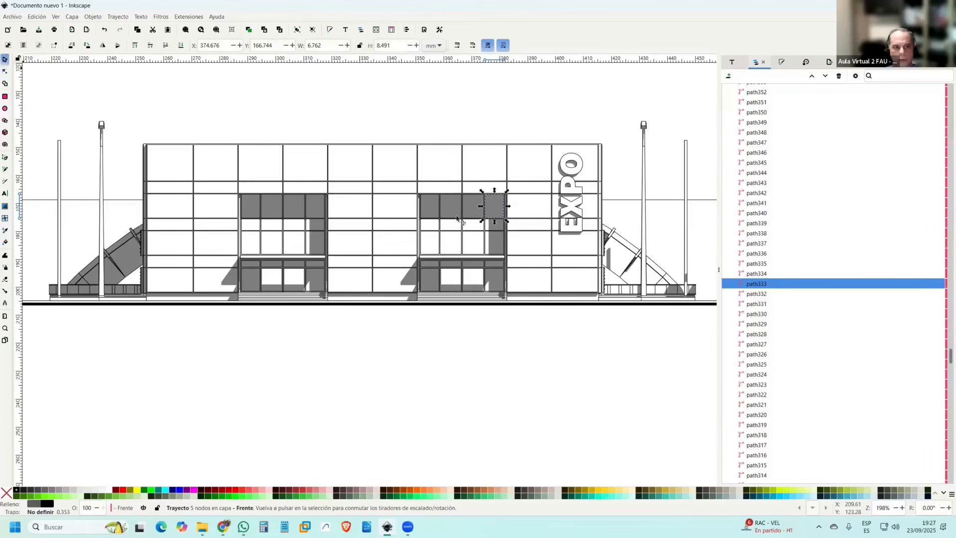
left_click(36, 18)
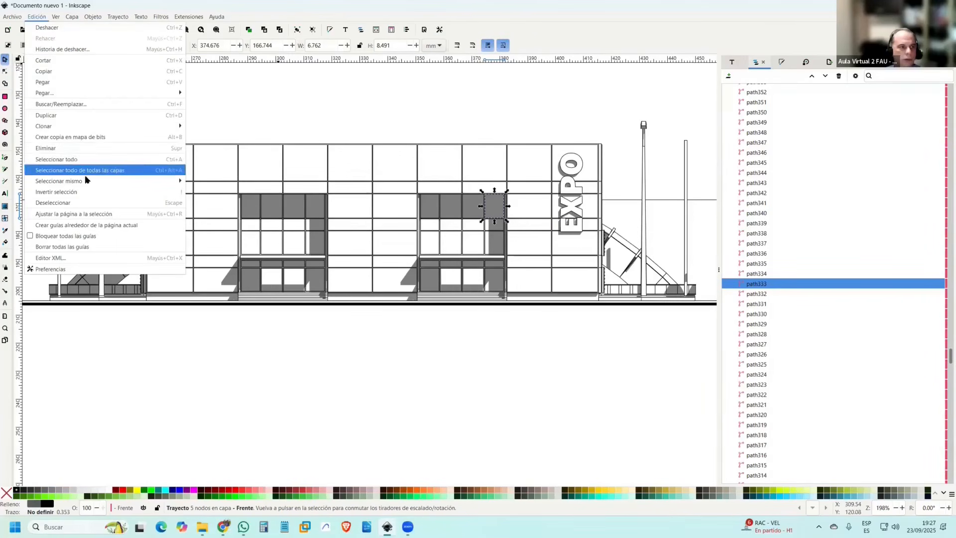
mouse_move(87, 186)
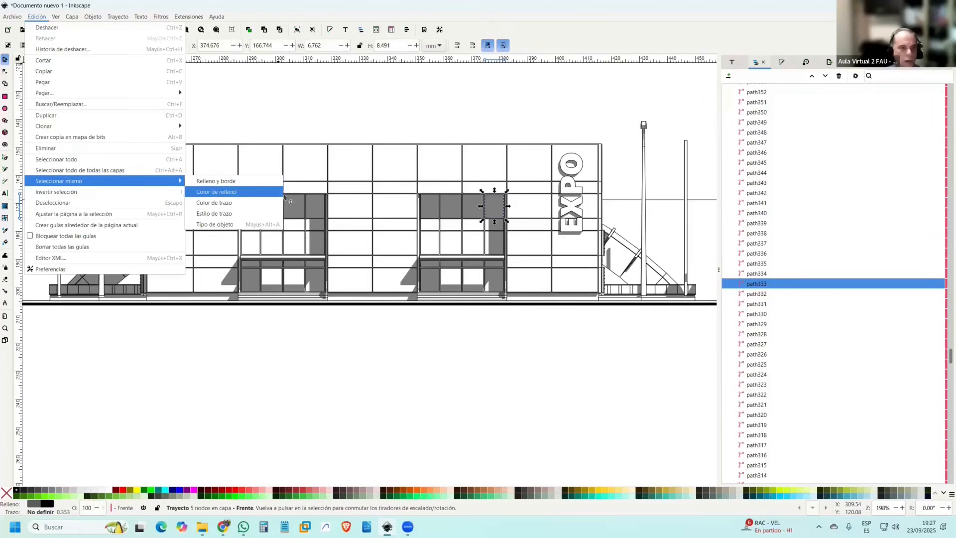
left_click(282, 193)
Remove the thick black ground line beneath the facade from the selected shadow objects.
scroll(539, 197, "down", 2)
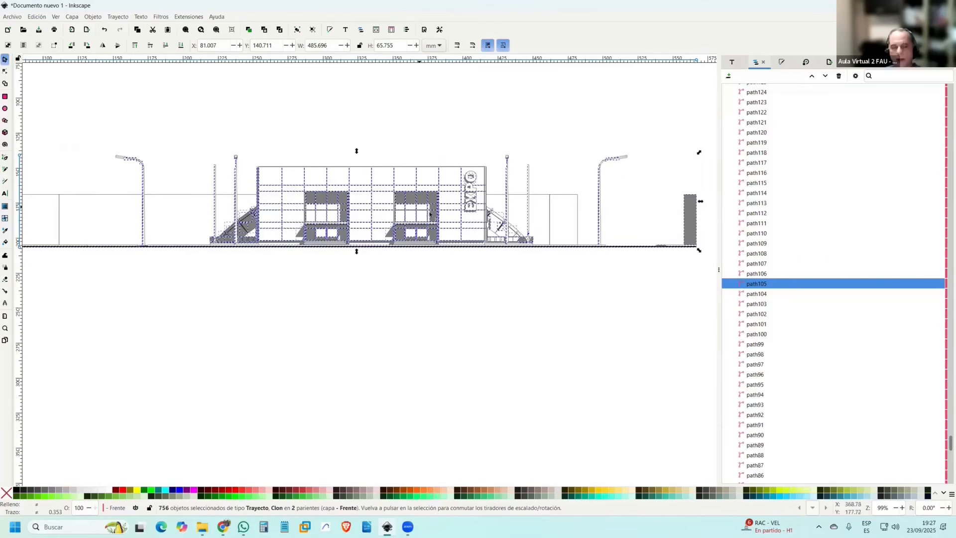
scroll(650, 242, "up", 2)
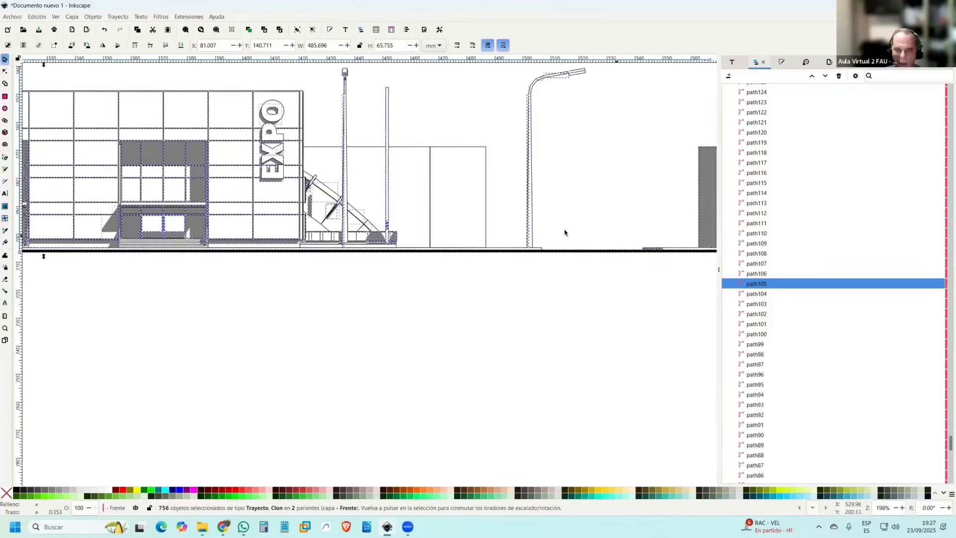
scroll(576, 241, "up", 3)
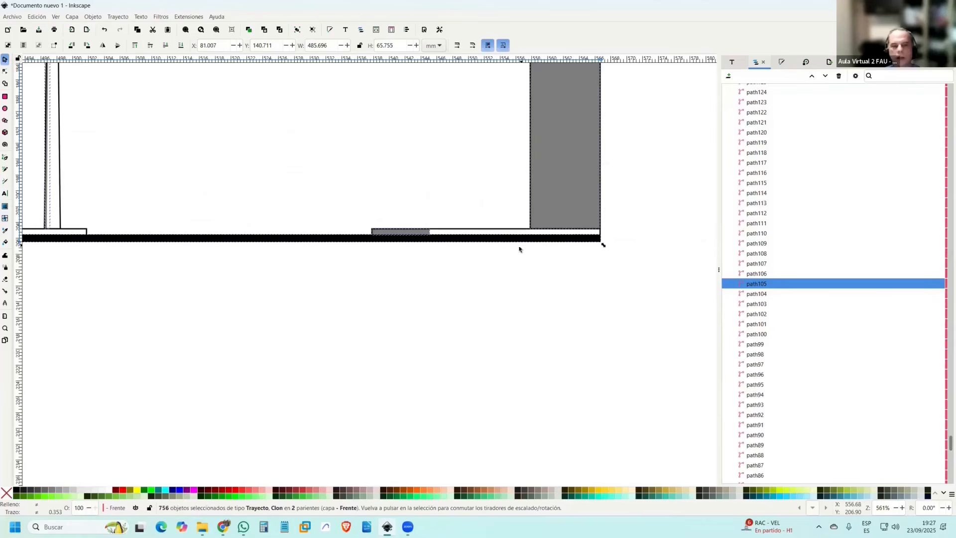
left_click_drag(545, 245, 549, 260)
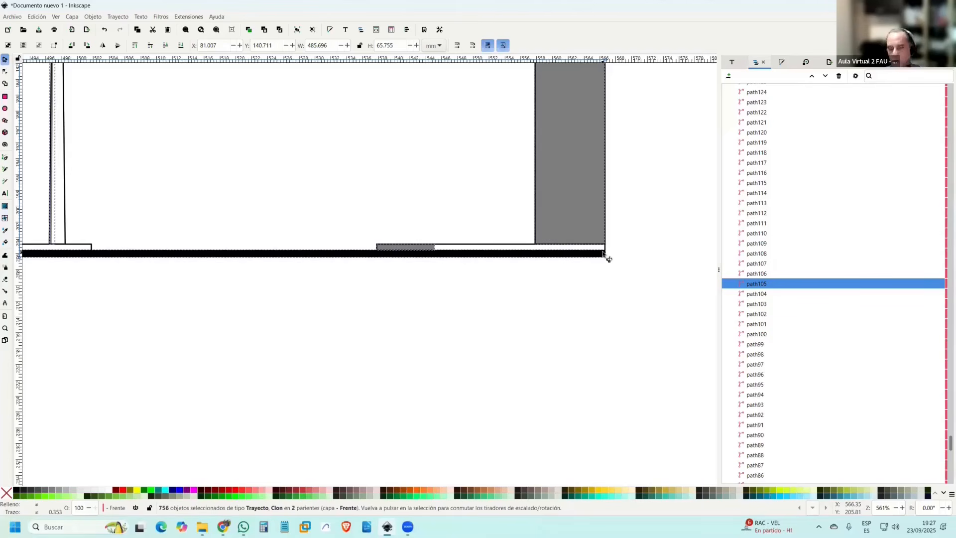
key("shift")
left_click(585, 256, "shift")
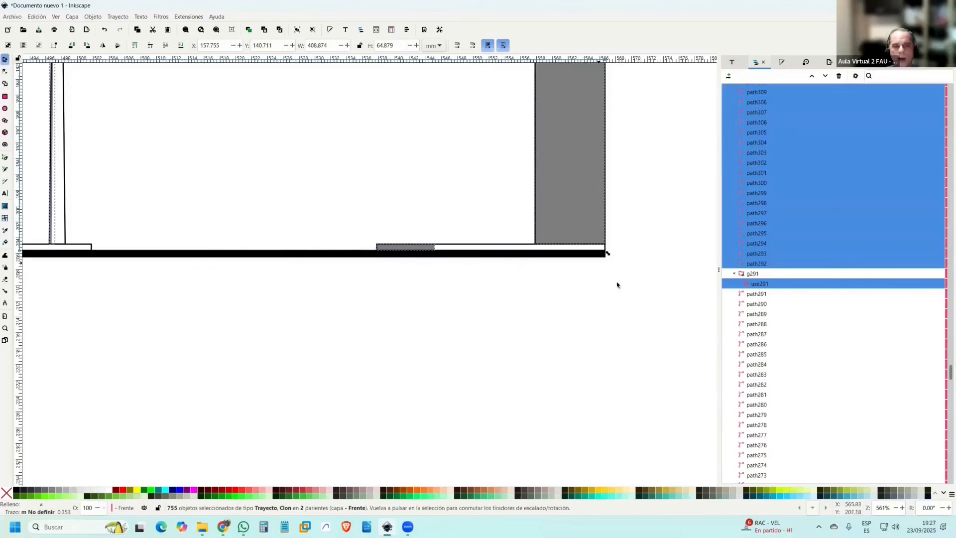
Group the selected shadow objects and name the group "- Sombra".
scroll(617, 285, "down", 7)
scroll(492, 270, "up", 3)
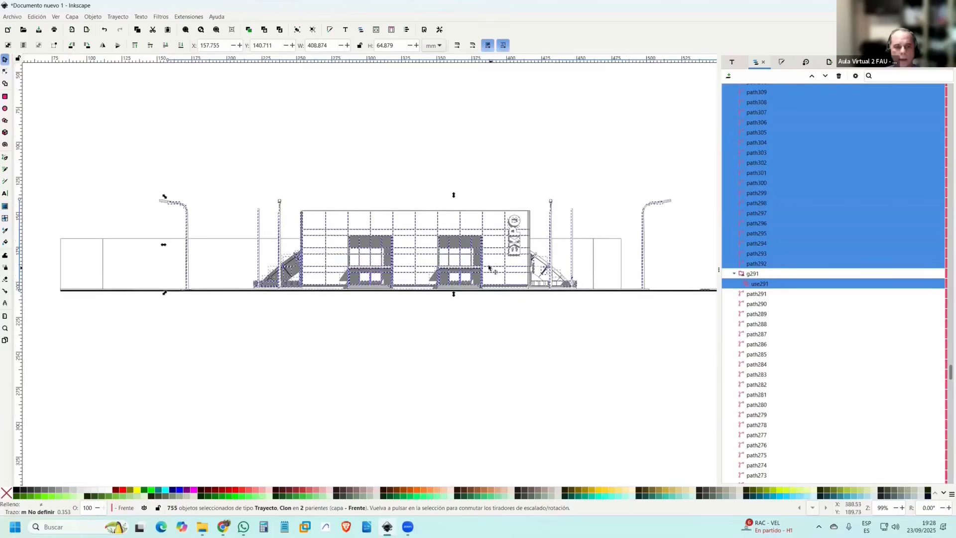
right_click(471, 236)
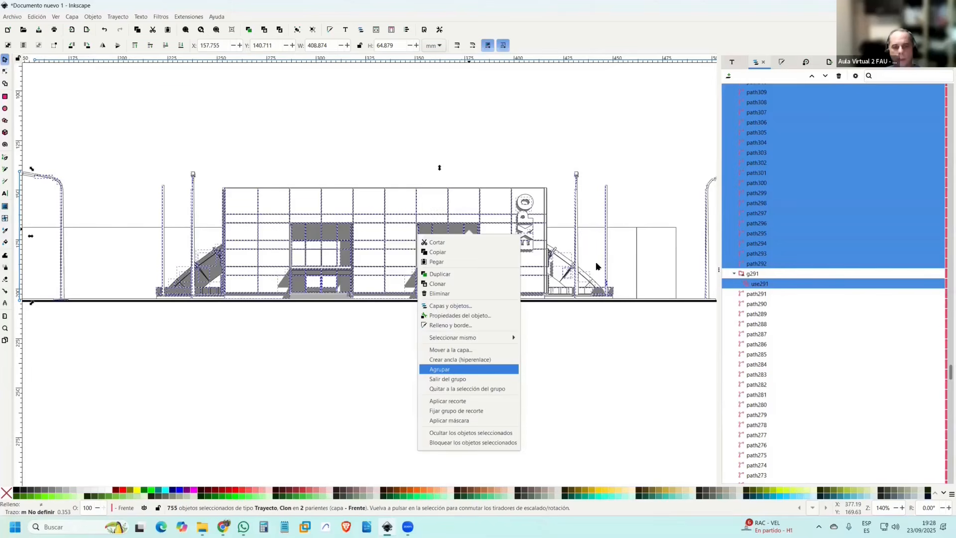
key("Return")
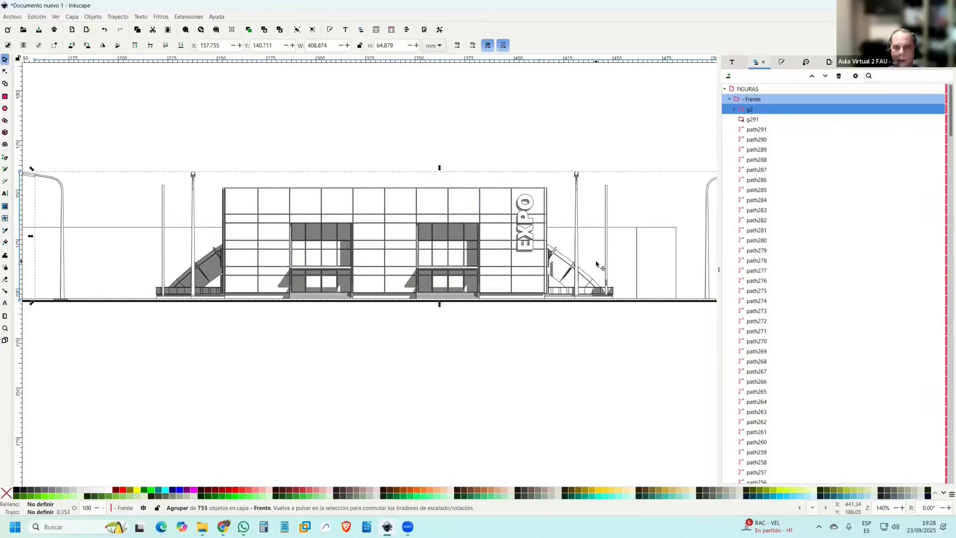
double_click(755, 111)
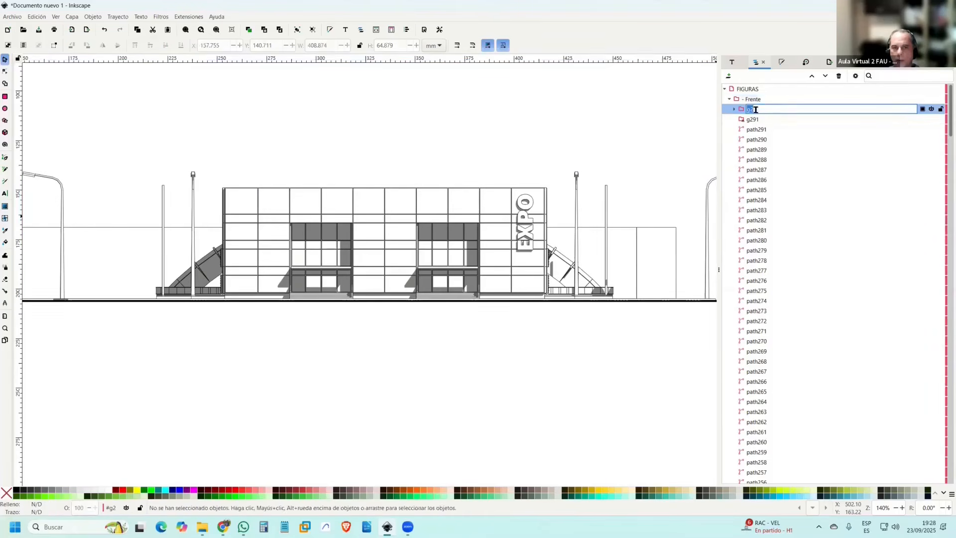
type("- Sombra")
key("Return")
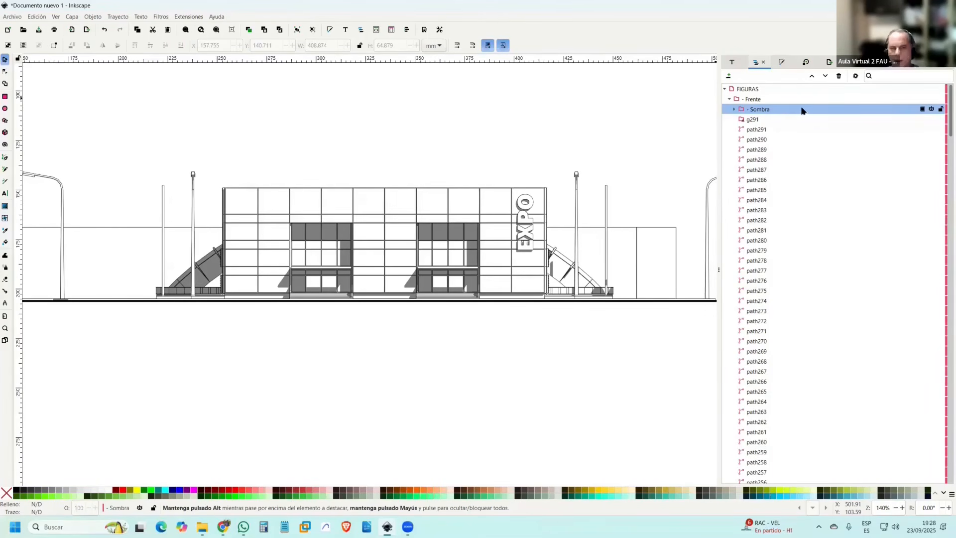
Move the "- Sombra" group out of "- Frente" and place it directly above that group inside the FIGURAS layer.
left_click_drag(761, 110, 795, 103)
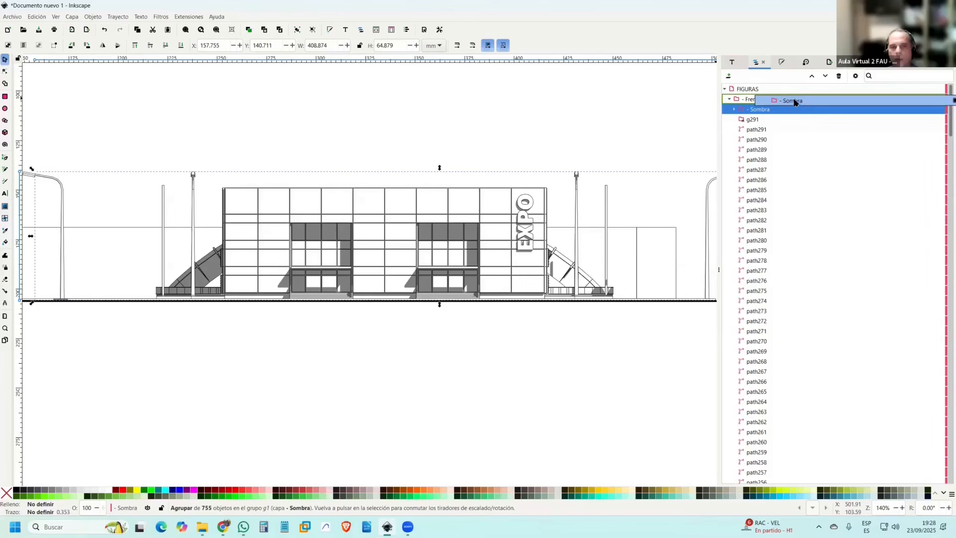
left_click_drag(795, 102, 798, 97)
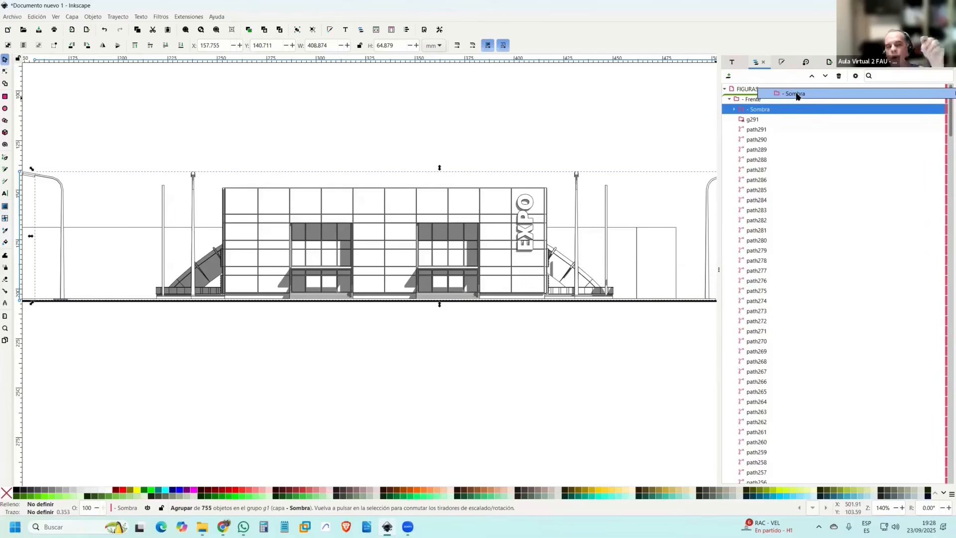
left_click_drag(798, 95, 798, 95)
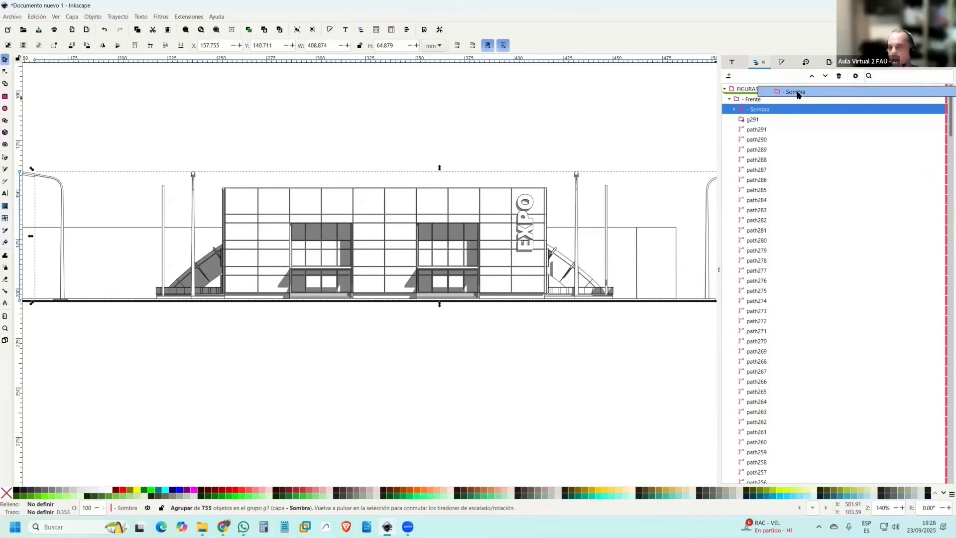
left_click_drag(797, 95, 797, 97)
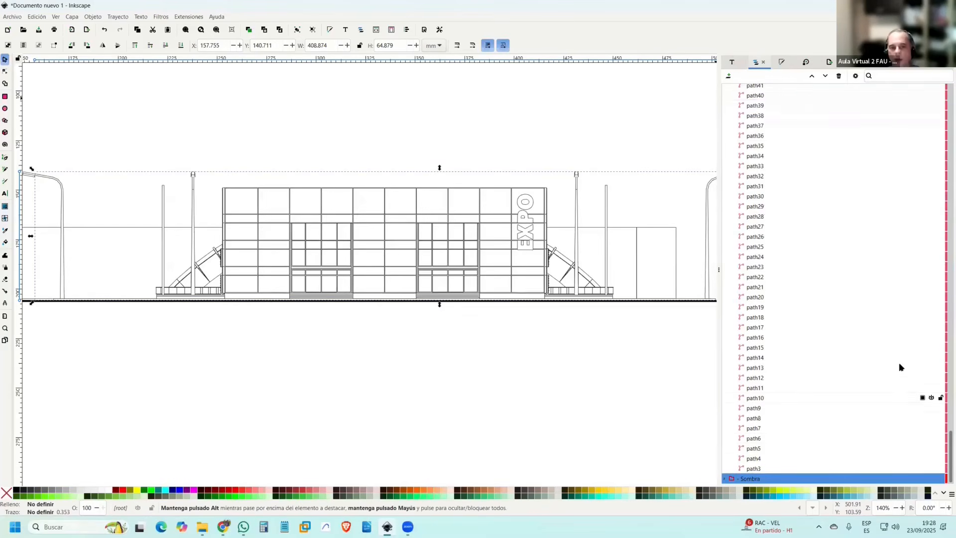
left_click_drag(951, 438, 781, 76)
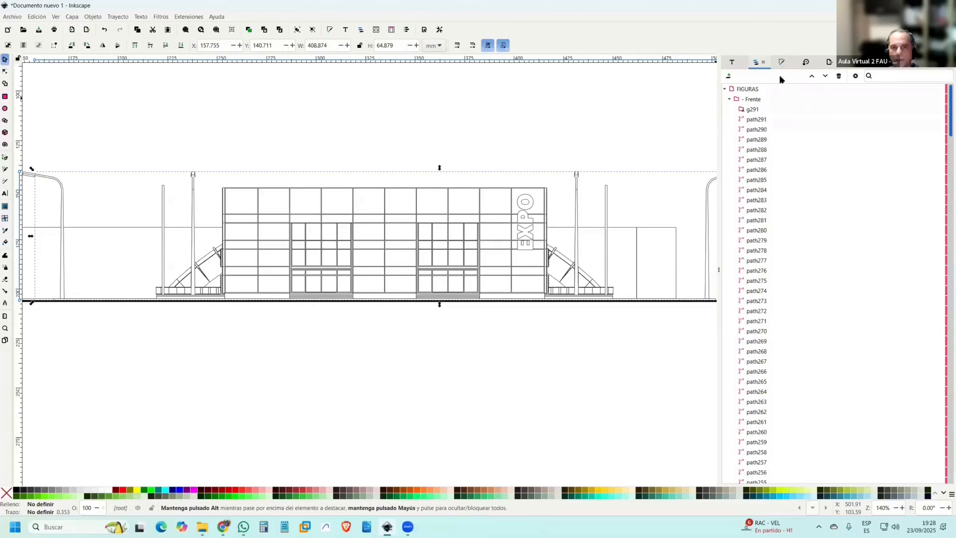
left_click(729, 99)
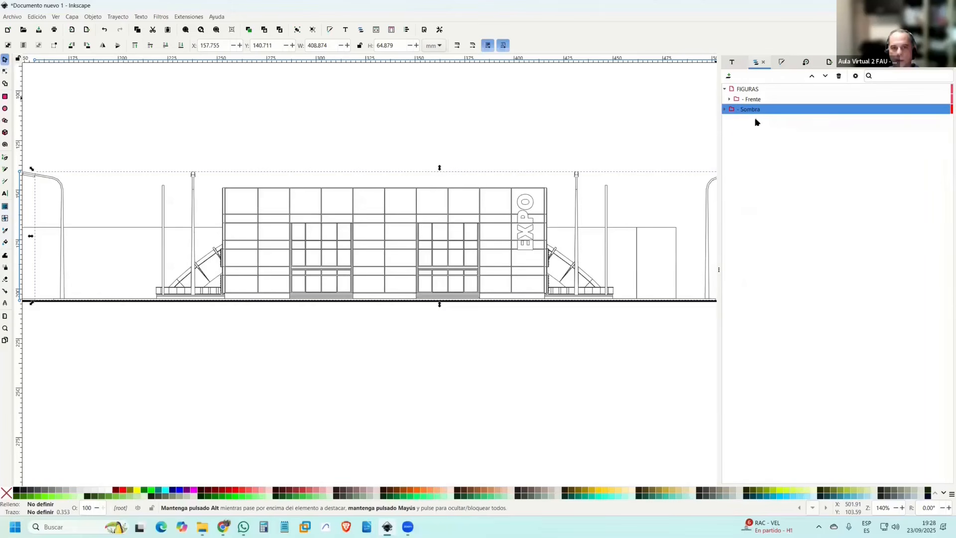
left_click_drag(755, 111, 763, 97)
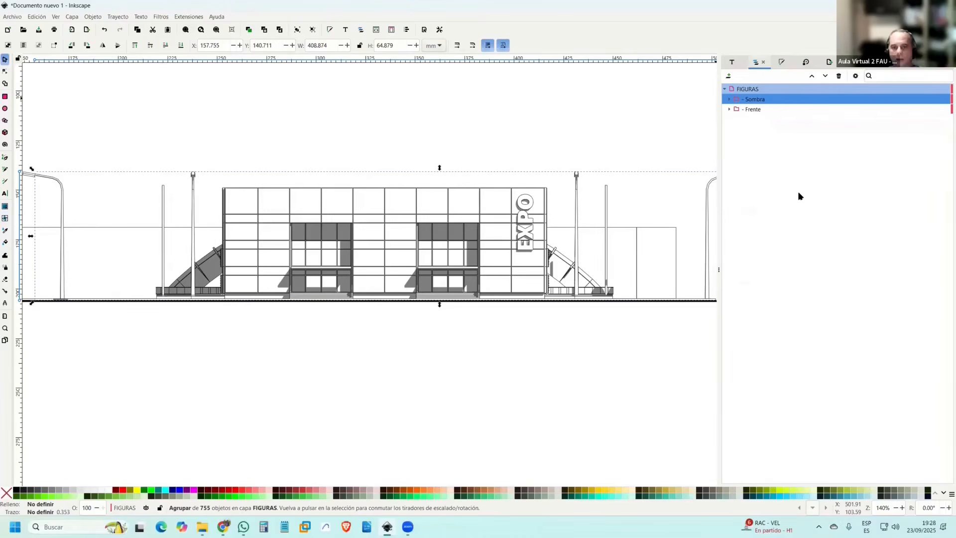
Rename the "- Sombra" group as "- Frente Sombra".
key("Escape")
left_click(757, 110)
double_click(758, 99)
left_click(775, 99)
key("ctrl+Left")
type("Frente")
key("Return")
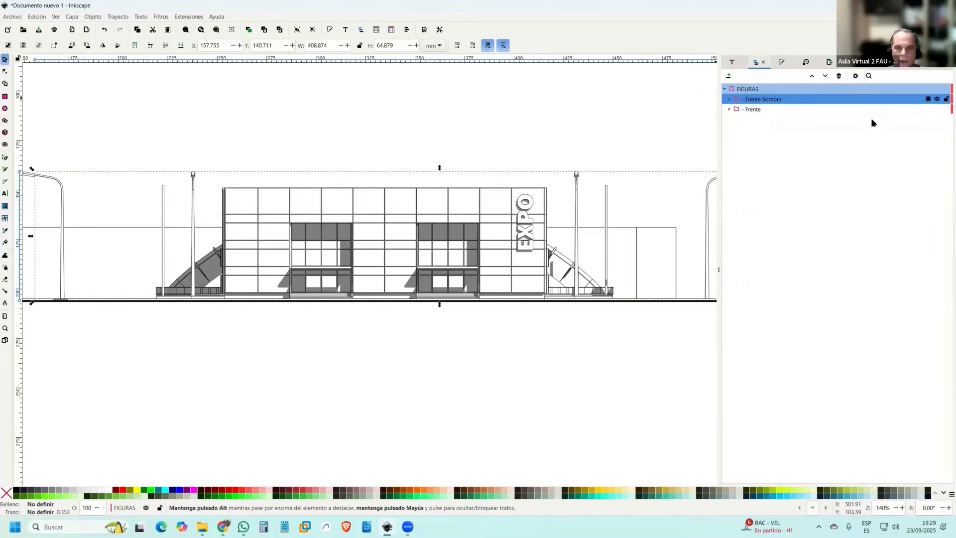
Rename the "- Frente" group as "- Frente Vista - Corte".
left_click(765, 108)
double_click(767, 109)
left_click(786, 109)
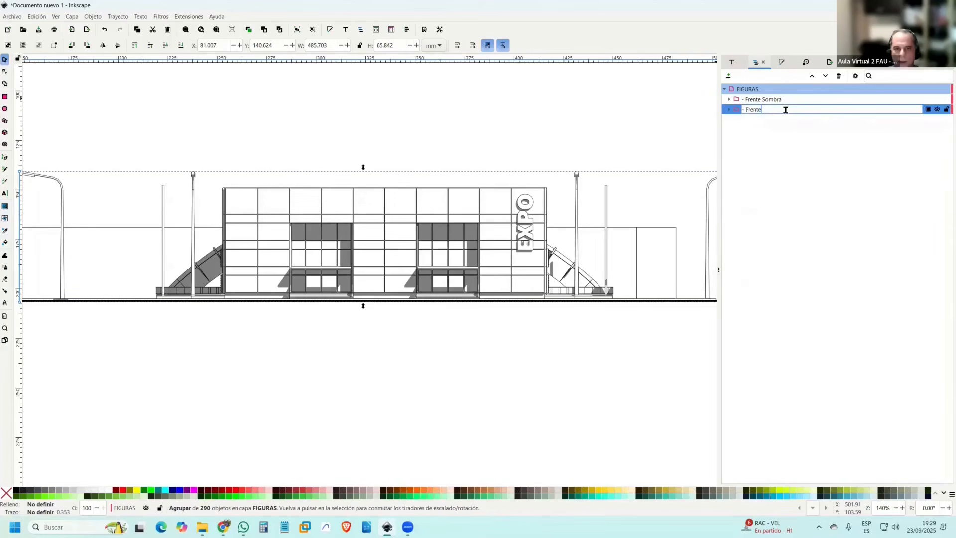
type("Vista ")
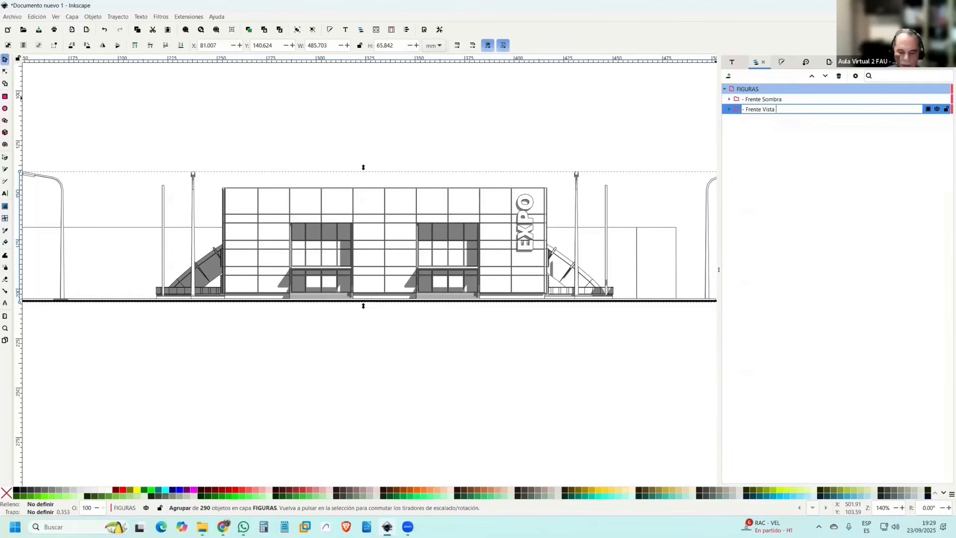
type("- Corte")
key("Return")
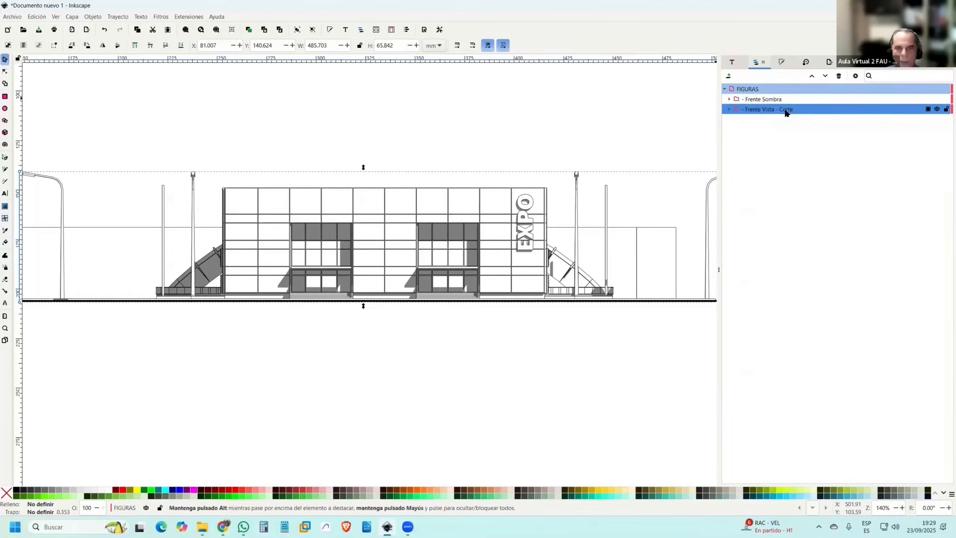
Check the linework alone by briefly hiding "- Frente Sombra", and hide "- Frente Vista - Corte" to leave only the shadows.
left_click(590, 129)
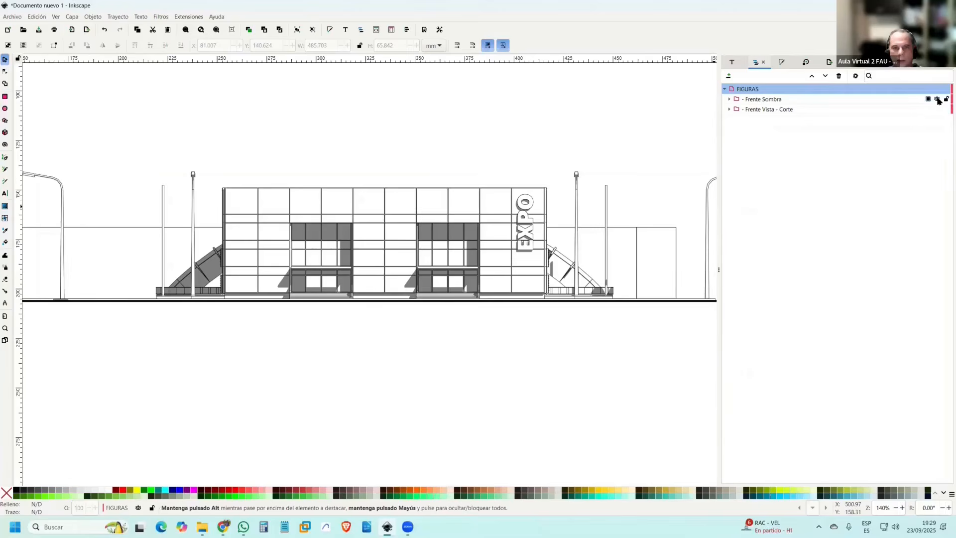
left_click(938, 99)
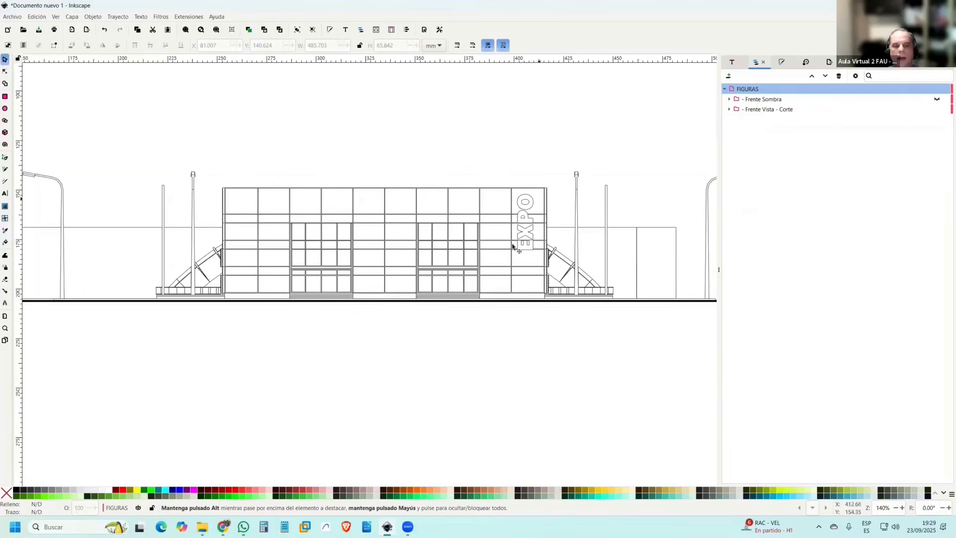
left_click(938, 100)
left_click(936, 109)
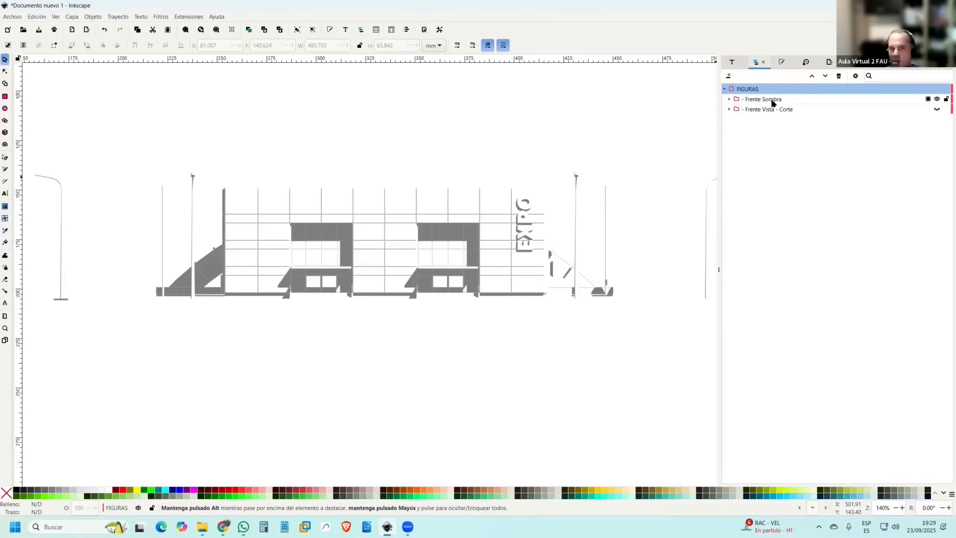
Add two new layers named "- Frente pintado" and "- Frente fondo".
left_click(728, 76)
type("-")
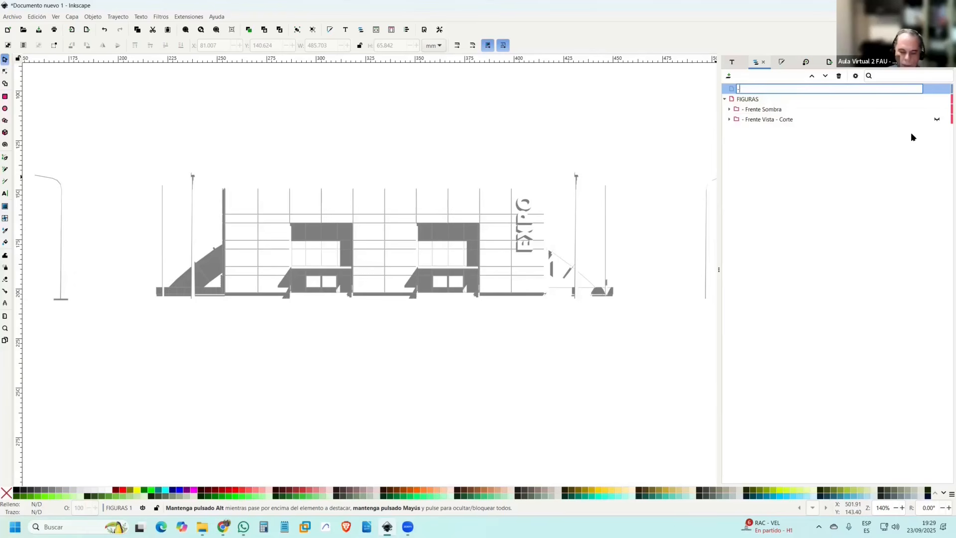
type(" Frente pintado")
key("Return")
left_click(729, 76)
type("- Frente f")
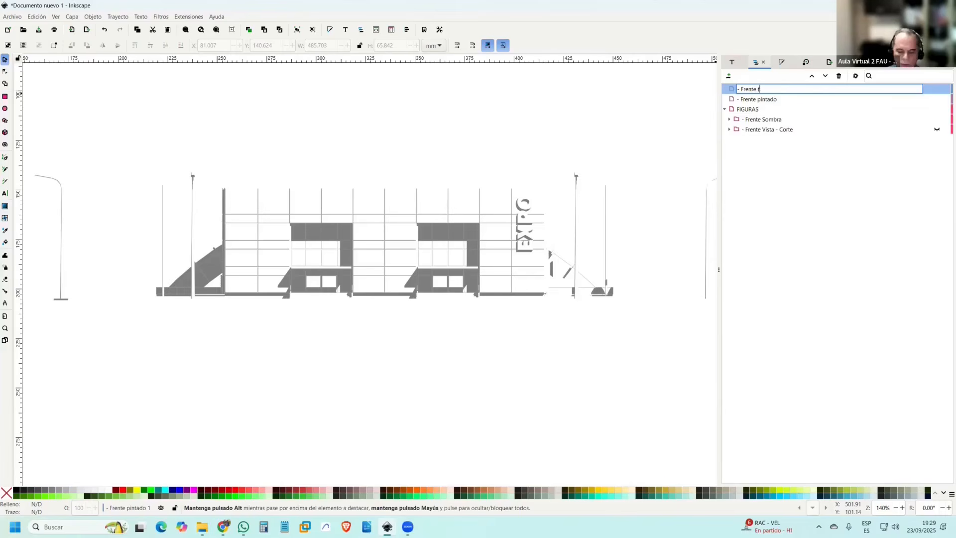
key("Return")
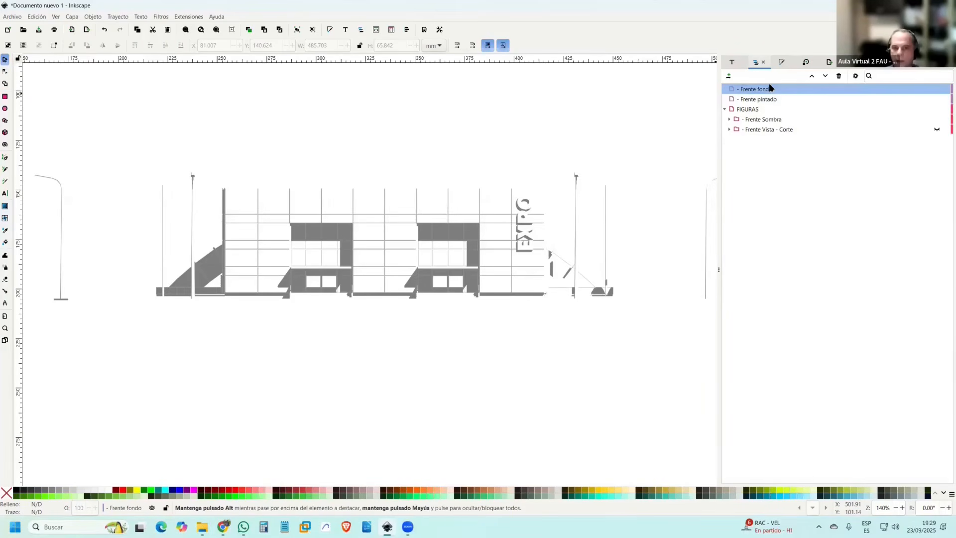
Move both new layers into FIGURAS, with "- Frente pintado" directly above "- Frente Vista - Corte" and "- Frente fondo" directly below it.
left_click_drag(758, 99, 811, 131)
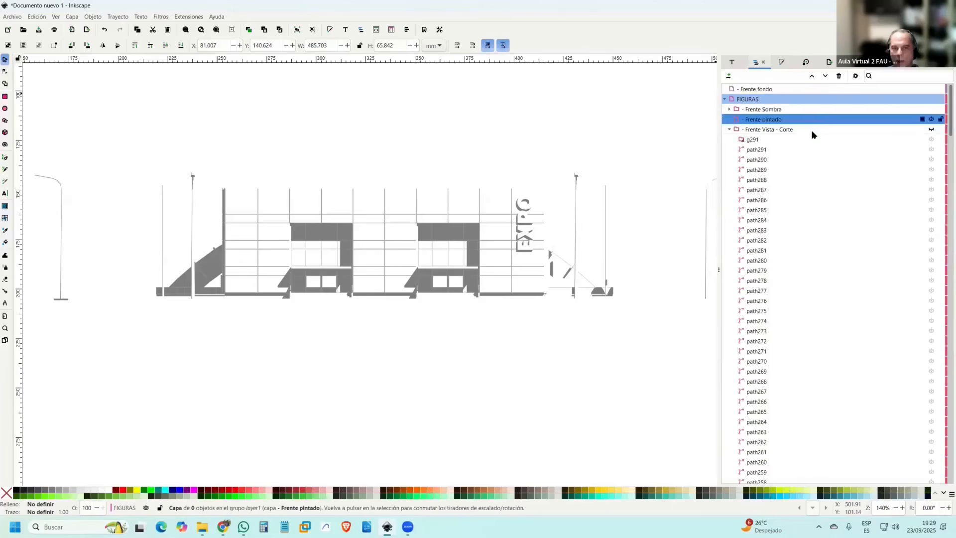
left_click_drag(766, 93, 798, 139)
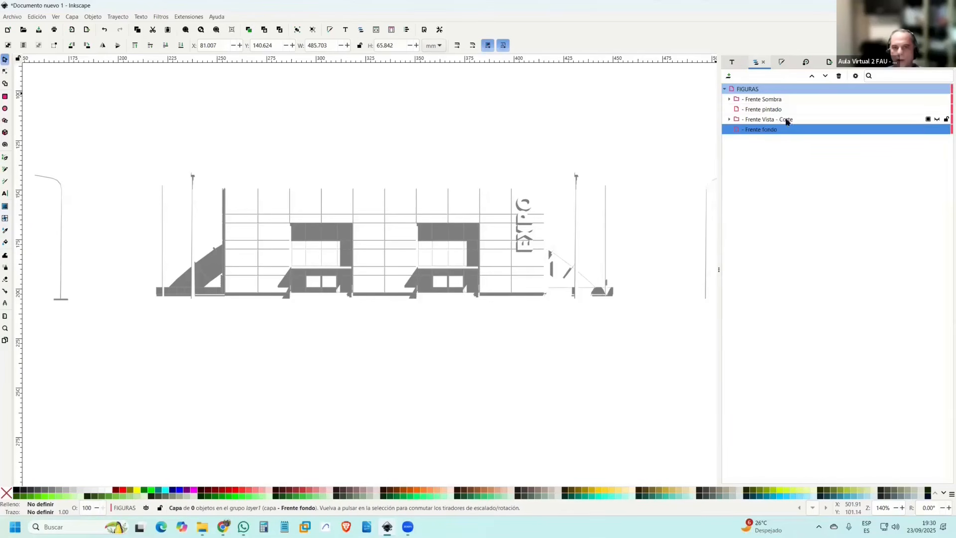
left_click(653, 141)
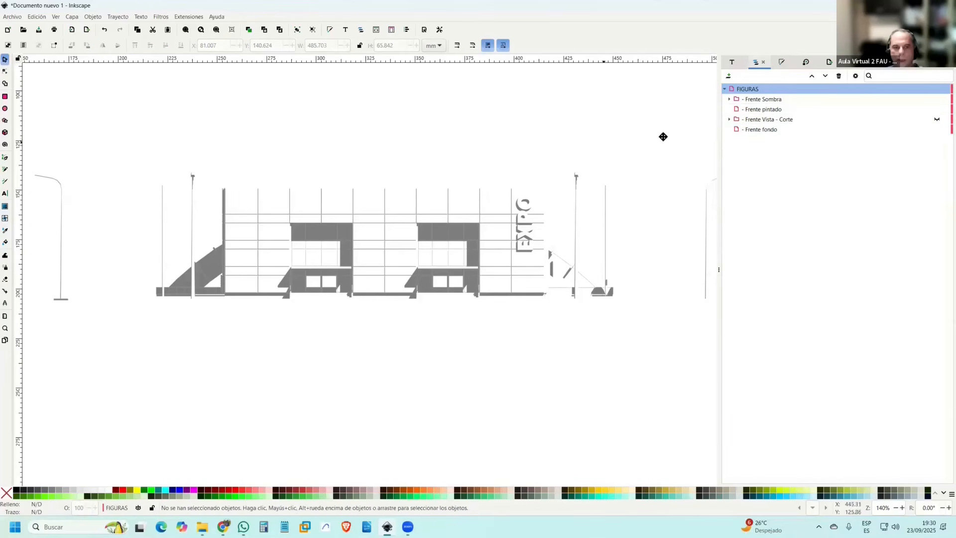
Show "- Frente Vista - Corte" again and hide "- Frente Sombra" so only the facade linework is displayed.
scroll(662, 135, "left", 3)
mouse_move(939, 122)
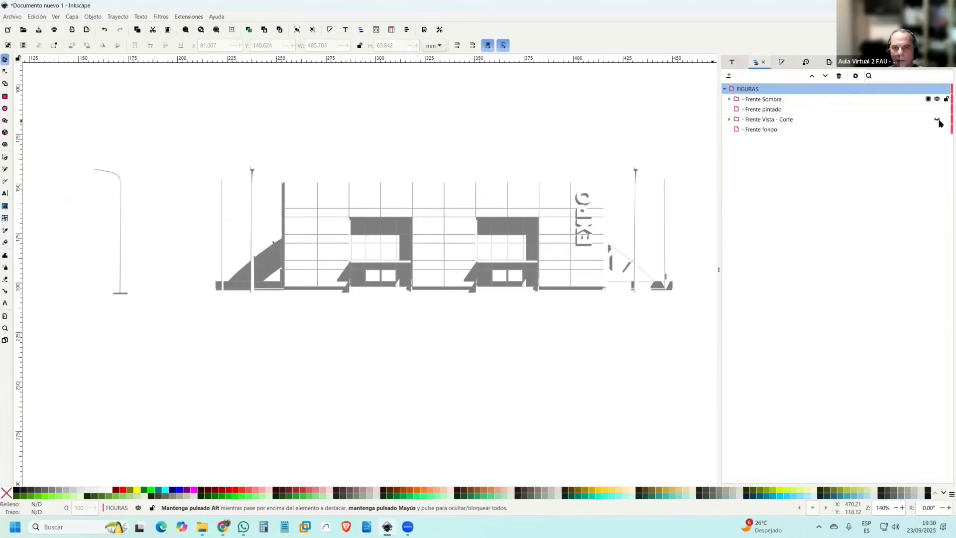
left_click(938, 120)
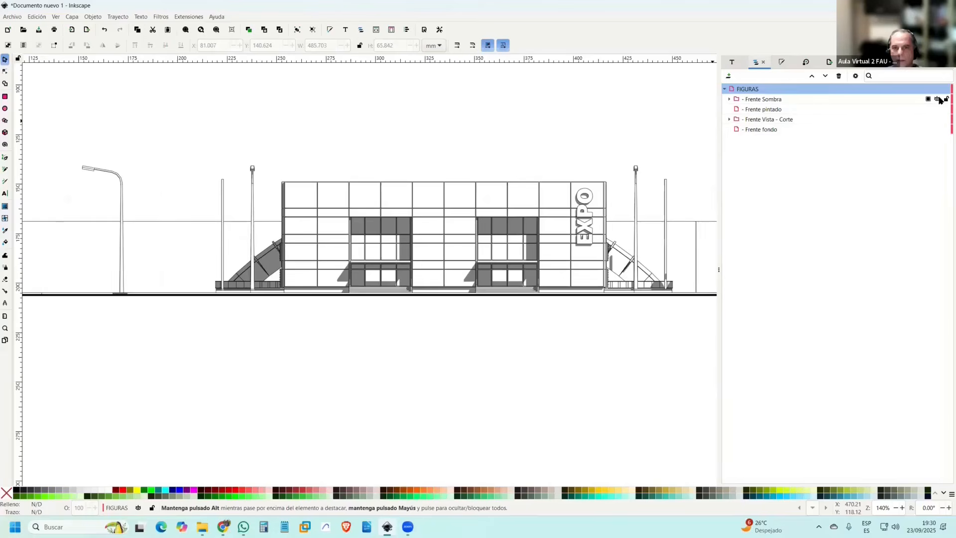
left_click(939, 99)
scroll(582, 198, "down", 2)
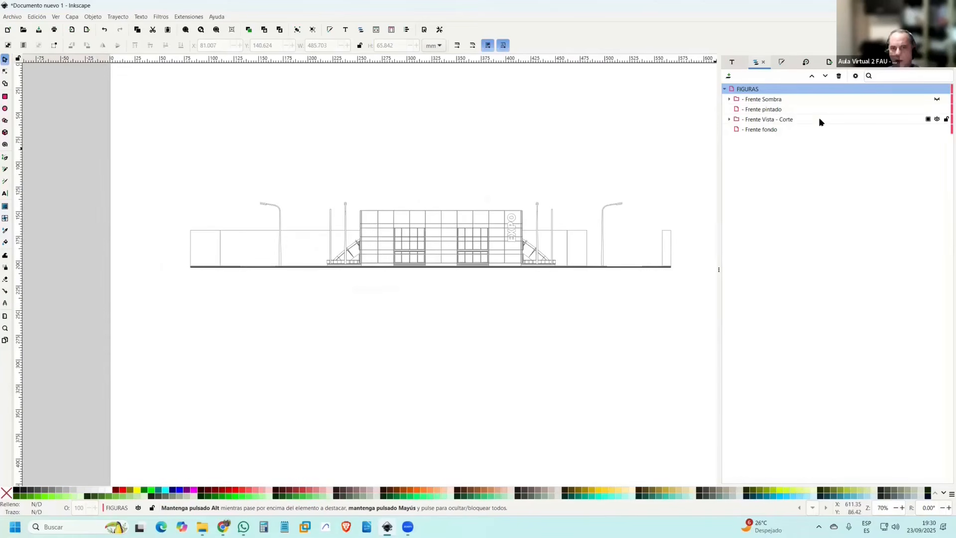
Draw a cyan background rectangle about 396 by 96 mm behind the facade in the "- Frente fondo" layer.
left_click(772, 133)
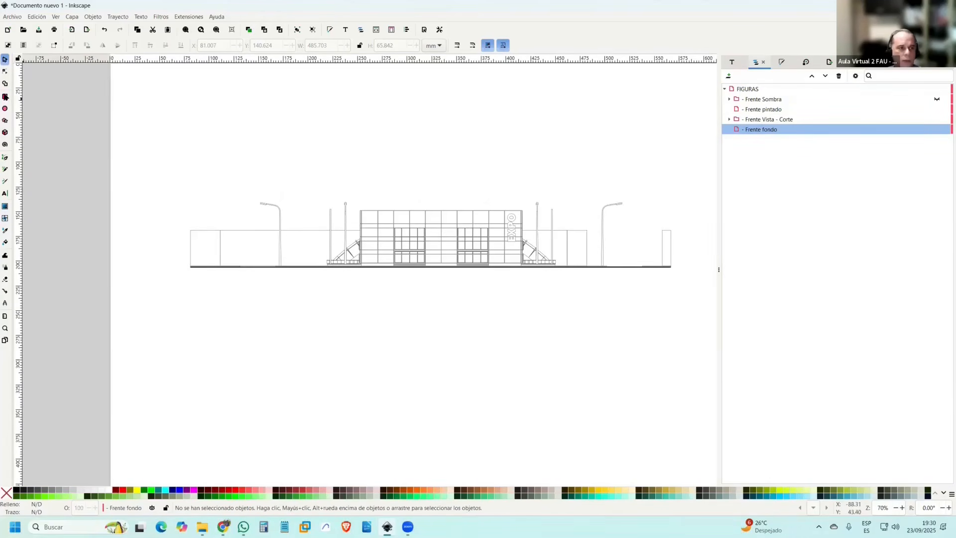
key("r")
left_click_drag(464, 227, 616, 281)
left_click_drag(425, 398, 499, 386)
left_click(194, 490)
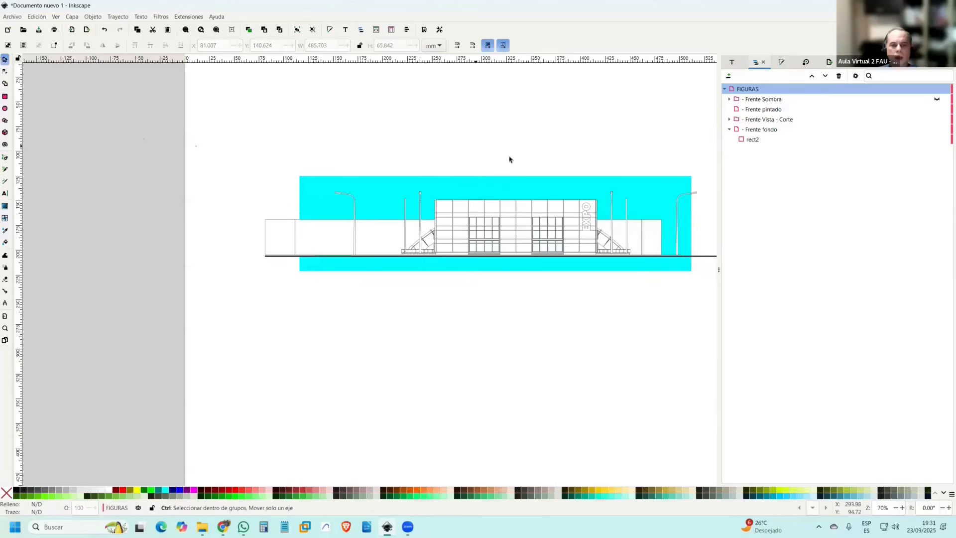
scroll(478, 155, "right", 2)
left_click(635, 181)
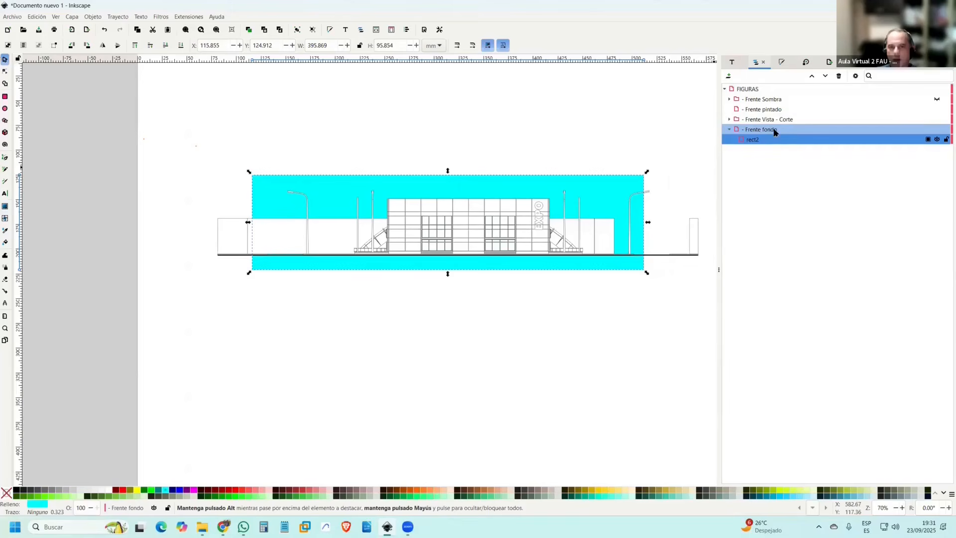
Go through the FIGURAS sublayers, make "- Frente pintado" the current layer and hide "- Frente fondo".
left_click(727, 131)
left_click(782, 120)
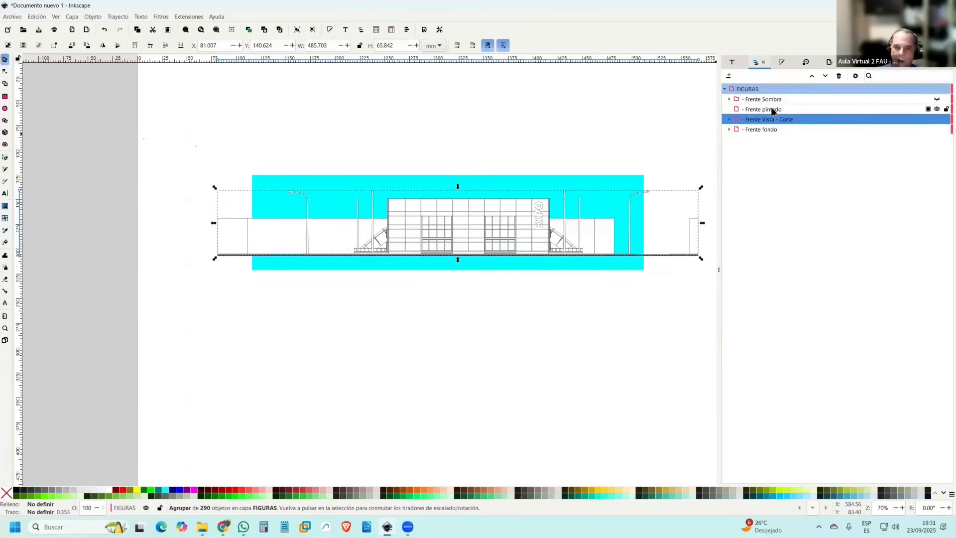
left_click(773, 110)
left_click(775, 101)
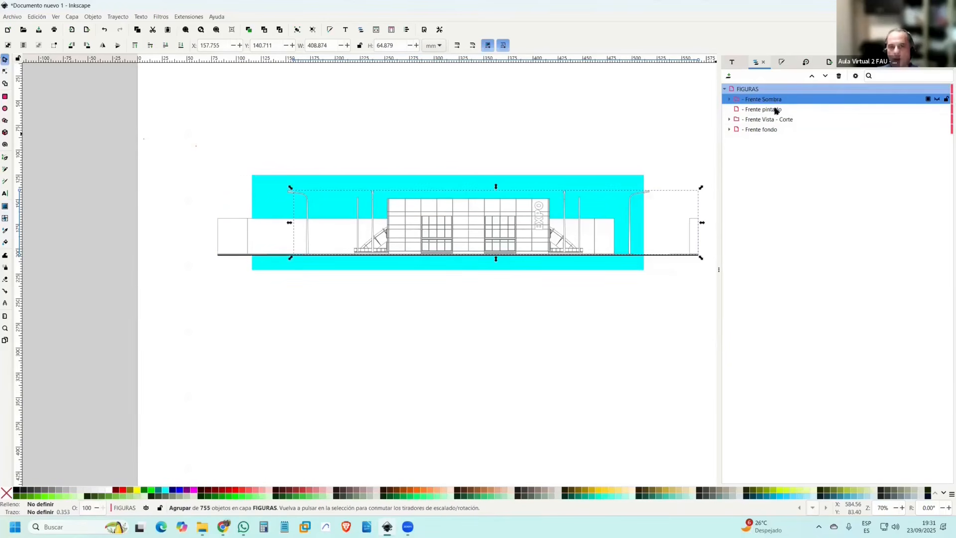
left_click(776, 110)
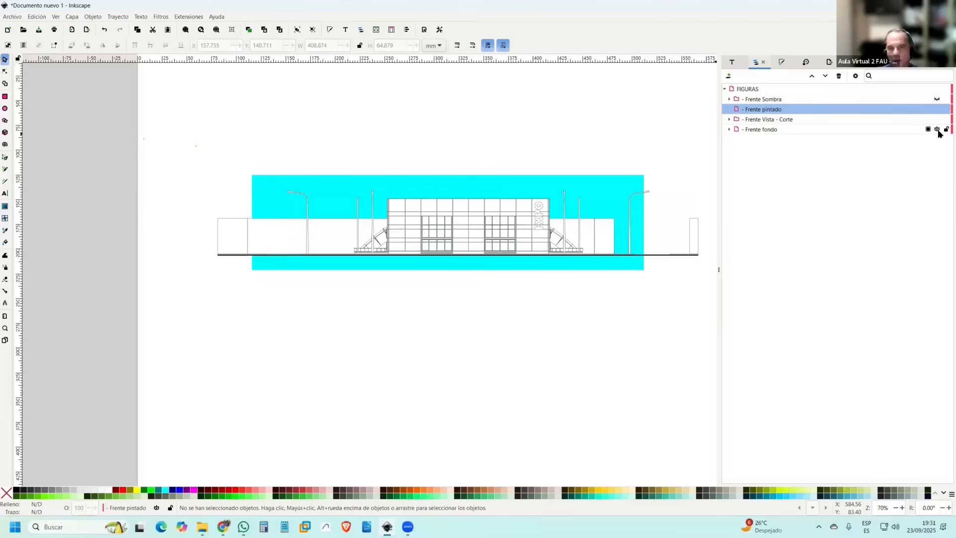
left_click(937, 129)
scroll(450, 215, "up", 4)
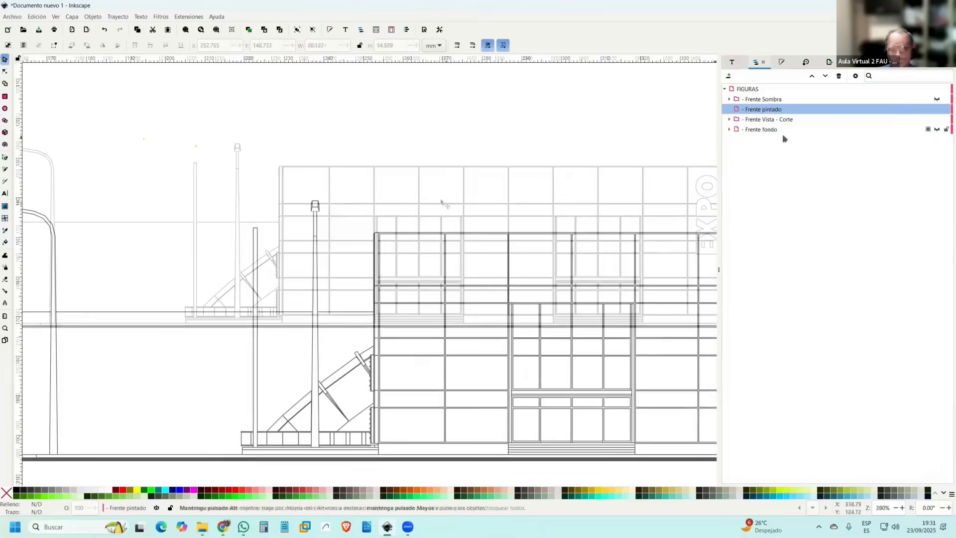
Show "- Frente fondo" and draw in it a peach rectangle about 114 by 56 mm from the facade's upper-left corner down to ground level.
left_click(777, 130)
left_click(729, 129)
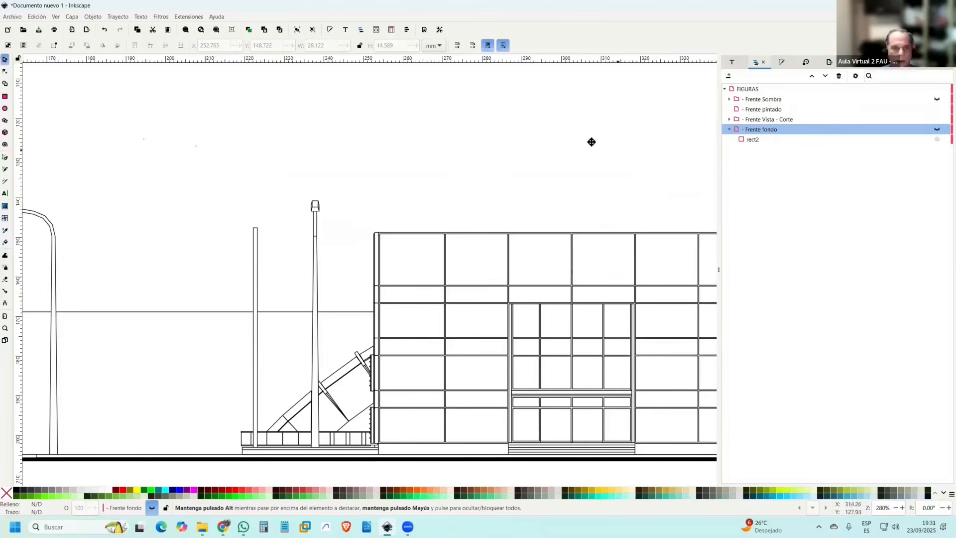
left_click_drag(591, 142, 455, 93)
left_click(5, 97)
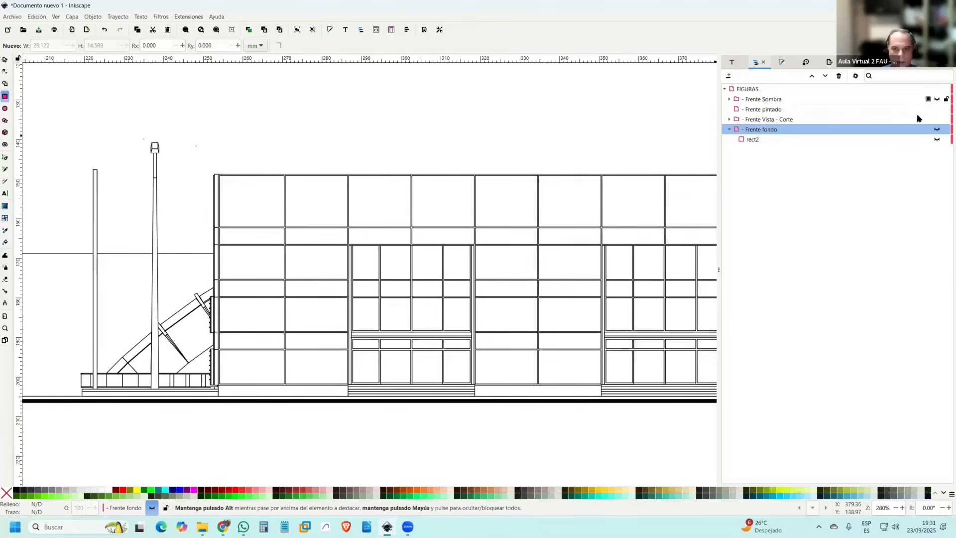
left_click(937, 129)
left_click(937, 139)
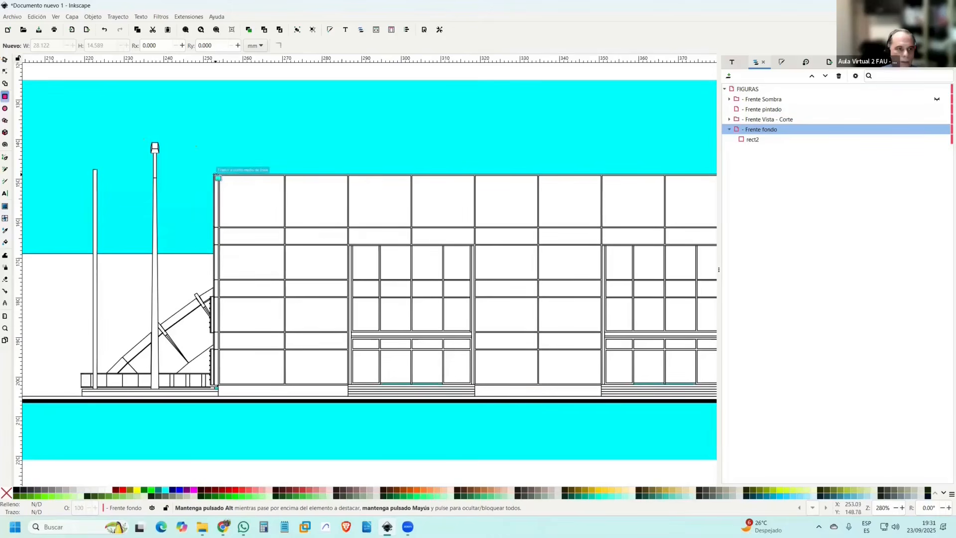
left_click_drag(217, 178, 665, 397)
left_click(4, 60)
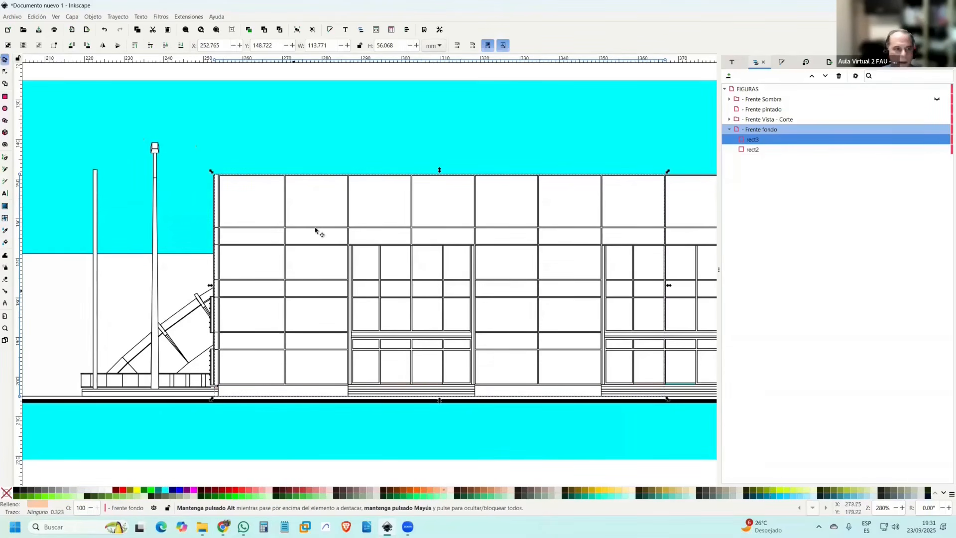
Draw a tall peach rectangle about 66 by 133 mm in "- Frente fondo", crossing the middle of the facade vertically.
scroll(433, 239, "down", 2)
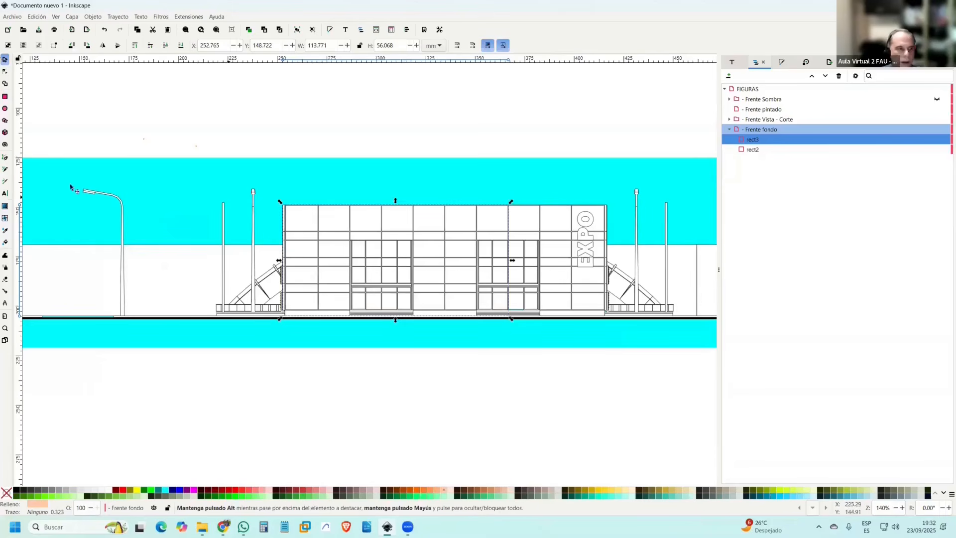
left_click(5, 96)
left_click_drag(351, 136, 481, 399)
left_click(3, 61)
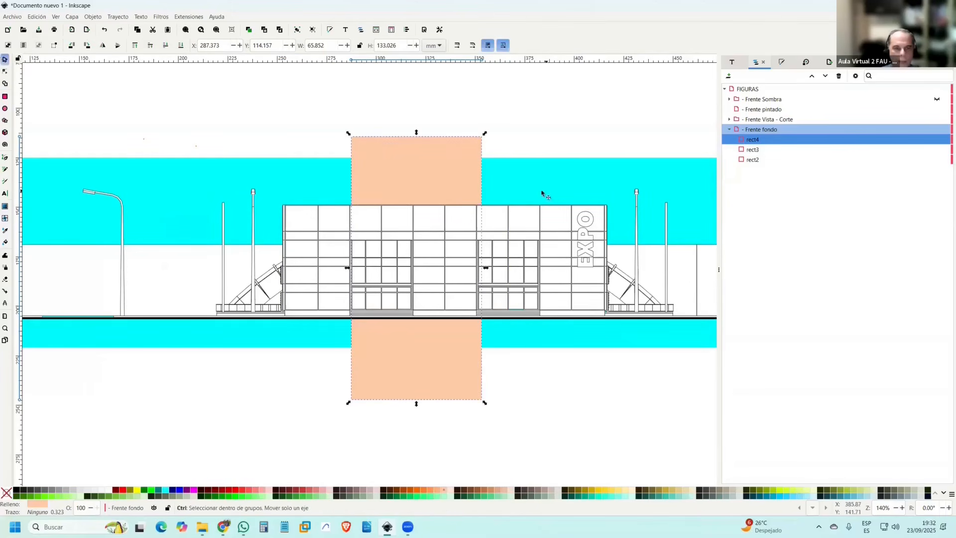
scroll(523, 170, "right", 3)
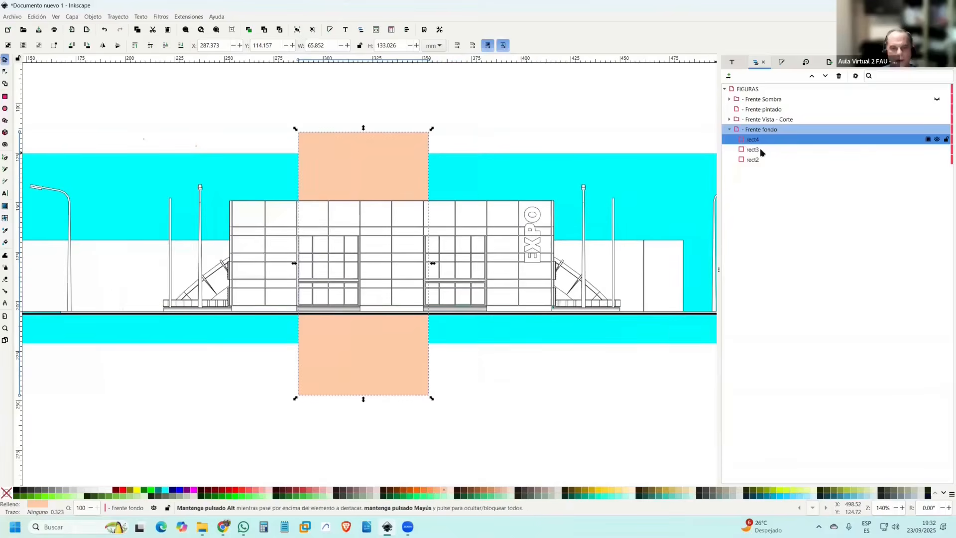
Remove the fill from the whole "- Frente Vista - Corte" group so the background shapes show through the linework.
left_click(730, 130)
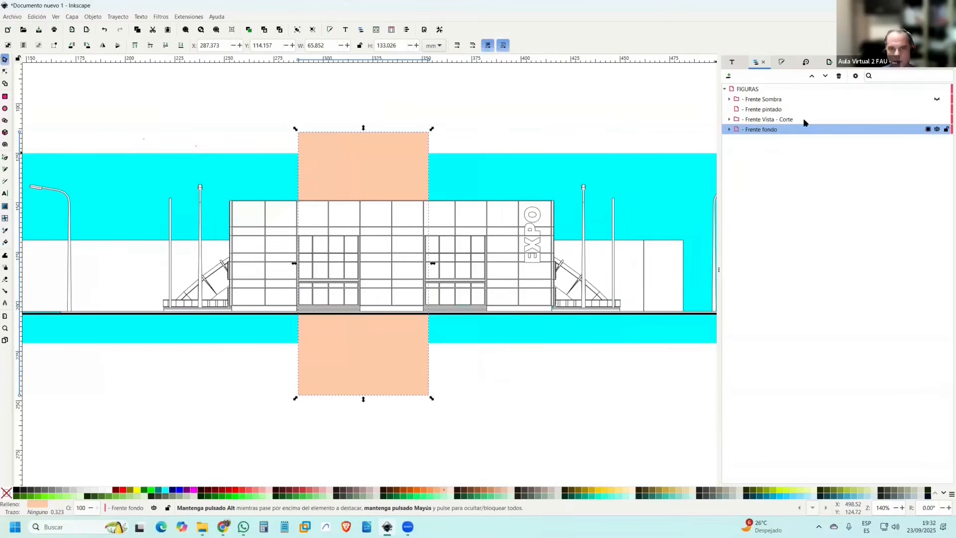
left_click(804, 121)
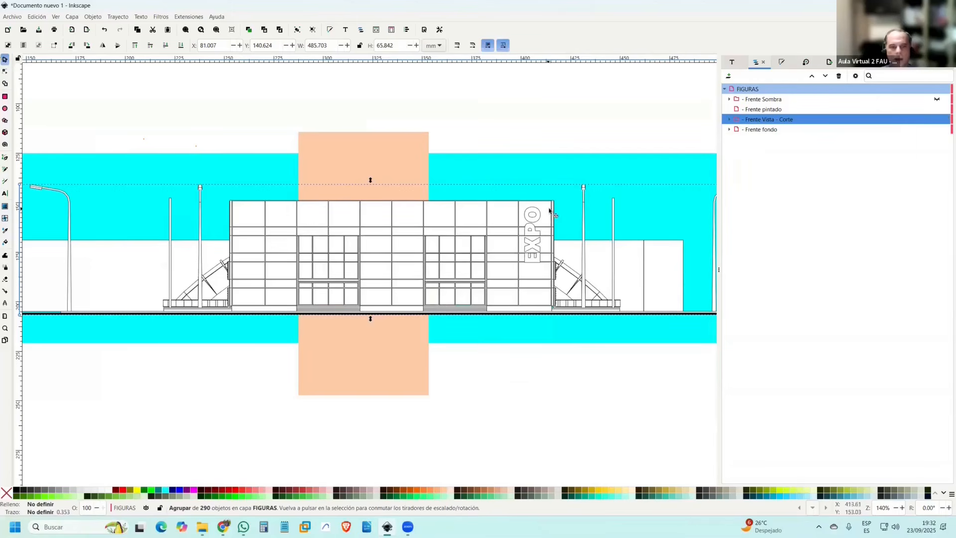
left_click(6, 493)
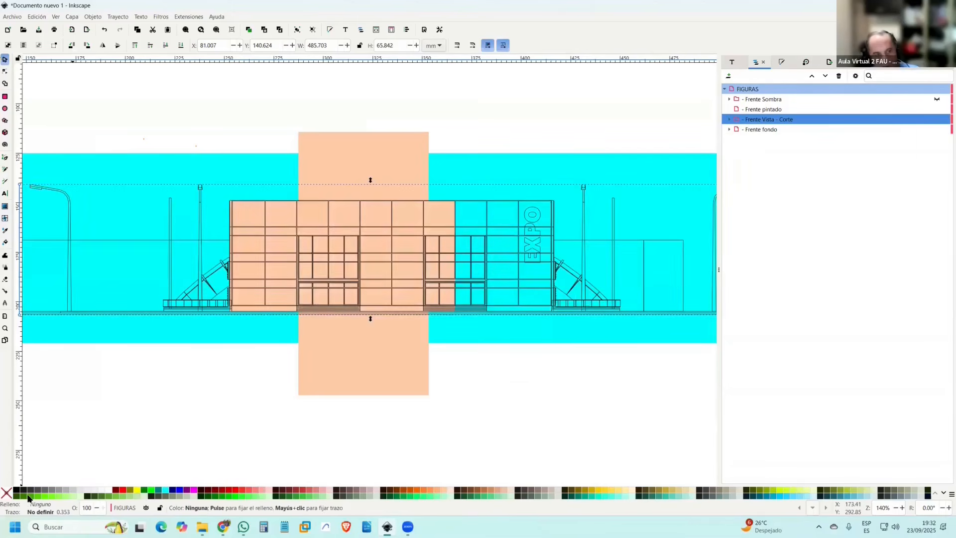
left_click(572, 374)
left_click_drag(626, 309, 684, 295)
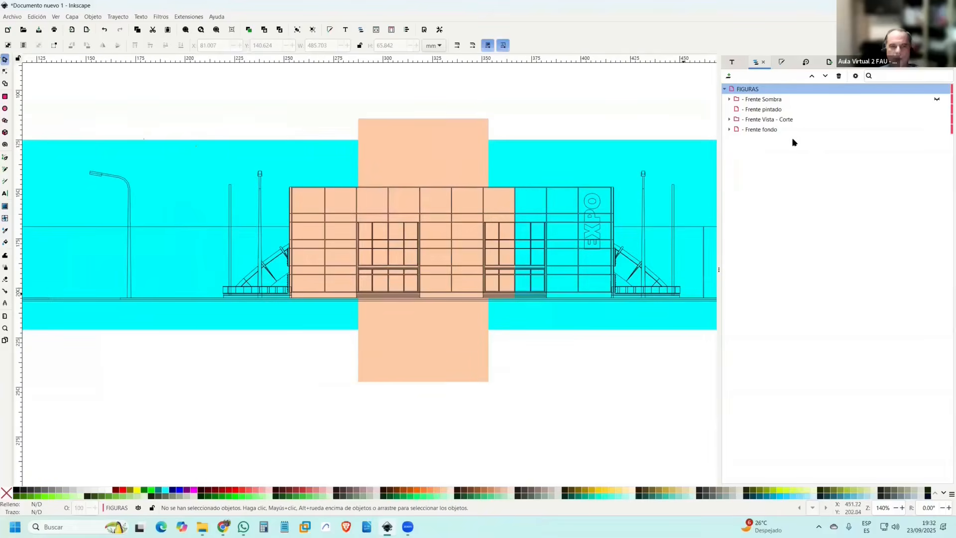
Delete the tall peach rectangle crossing the facade from the "- Frente fondo" layer.
left_click(762, 129)
scroll(409, 141, "up", 2, "ctrl")
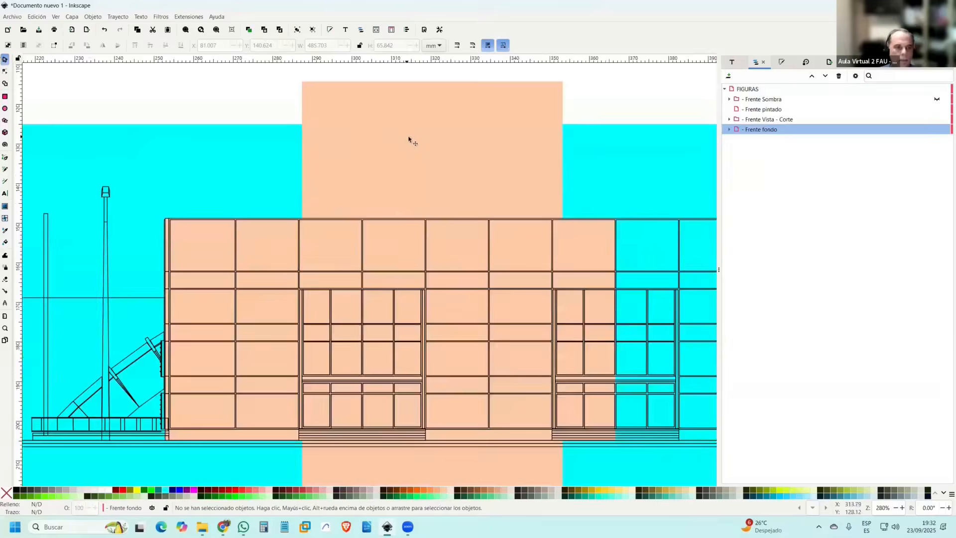
left_click(410, 141)
key("Delete")
Widen the remaining peach rectangle to about 164 mm so it covers the entire facade.
left_click(609, 245)
left_click_drag(609, 245, 452, 138)
left_click_drag(463, 222, 665, 225)
scroll(702, 226, "down", 2, "ctrl")
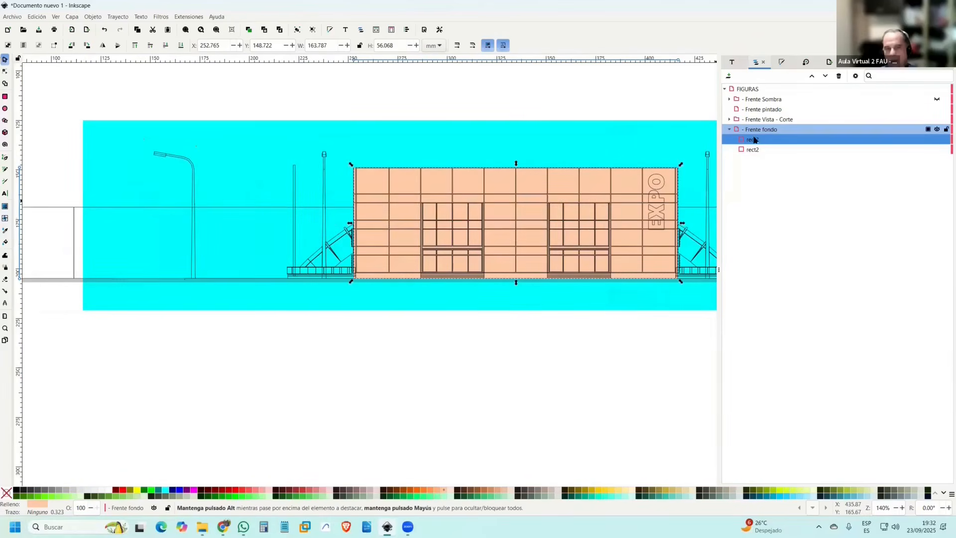
left_click(730, 129)
left_click(666, 103)
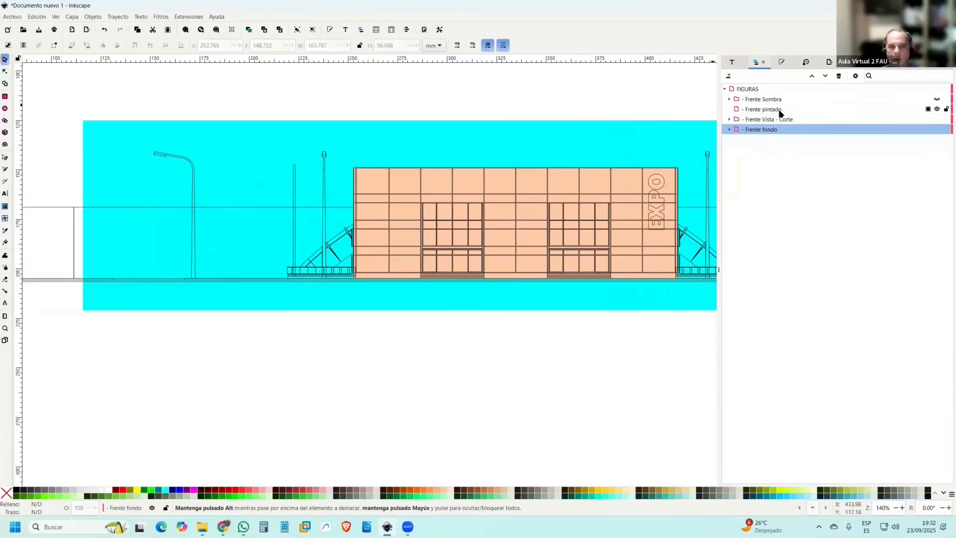
In "- Frente pintado", bucket-fill all panels of the facade's two leftmost columns with yellow.
left_click(780, 110)
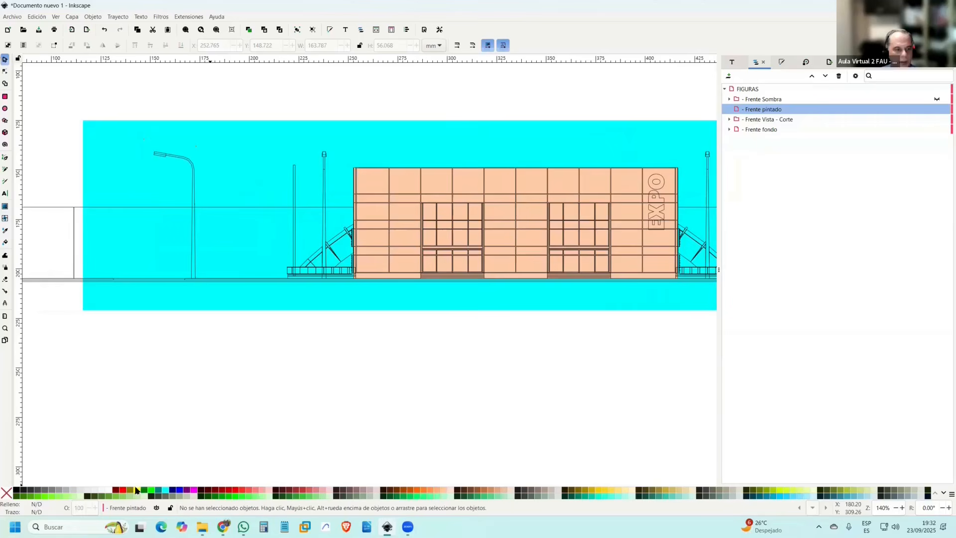
left_click(6, 243)
scroll(391, 184, "up", 2)
left_click(363, 180)
left_click(403, 179)
left_click(414, 209)
left_click(369, 209)
left_click(409, 234)
left_click(354, 237)
left_click(414, 263)
left_click(355, 263)
left_click(371, 290)
left_click(418, 290)
left_click(398, 315)
left_click(384, 318)
left_click(383, 335)
left_click(404, 351)
Bucket-fill the four panels above the left entrance with yellow.
scroll(471, 210, "up", 2)
left_click(480, 145)
left_click(532, 111)
left_click(606, 113)
left_click(608, 152)
scroll(463, 189, "up", 2)
left_click_drag(463, 189, 562, 265)
left_click_drag(455, 256, 527, 245)
scroll(507, 247, "down", 2)
scroll(507, 248, "down", 3)
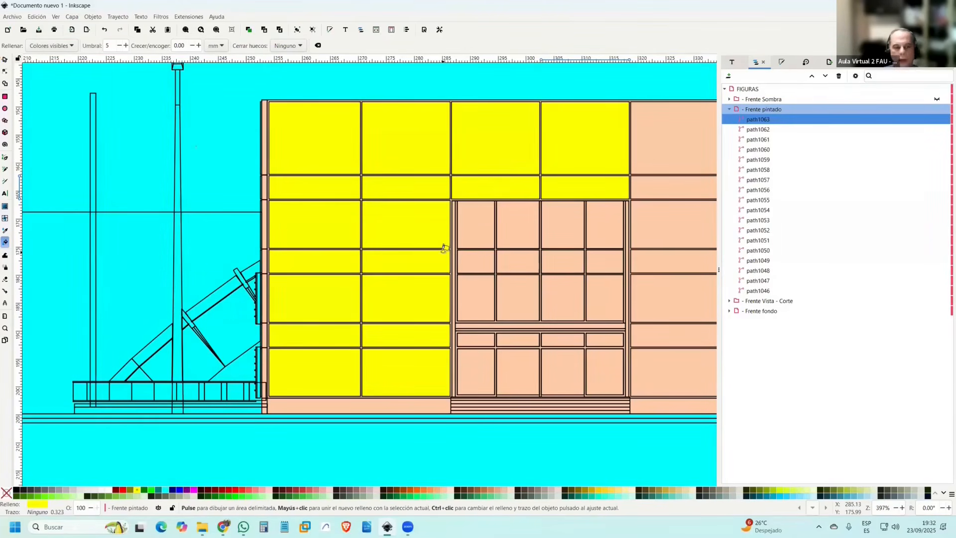
left_click_drag(513, 239, 373, 226)
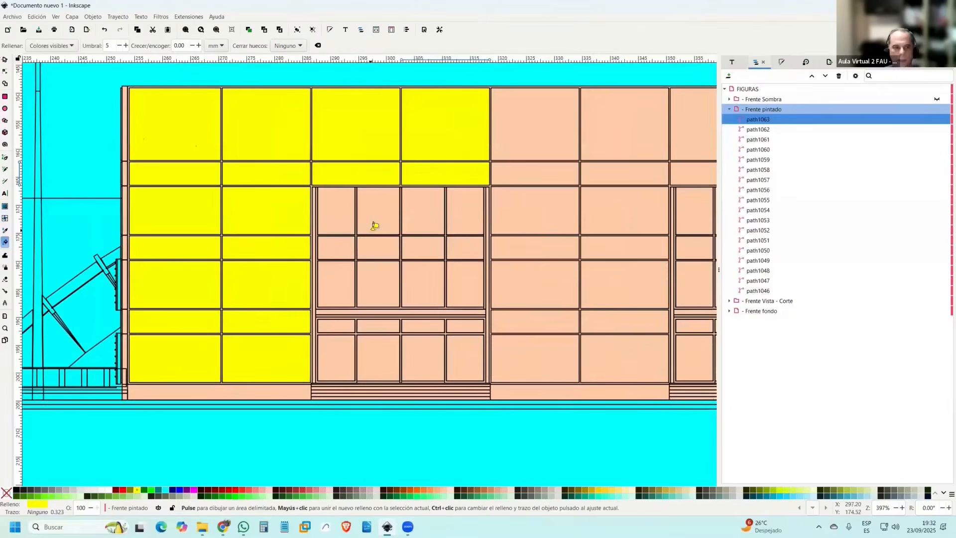
scroll(375, 226, "down", 1)
Show "- Frente Sombra" again and inspect how its shadows fall over the painted panels.
left_click(729, 109)
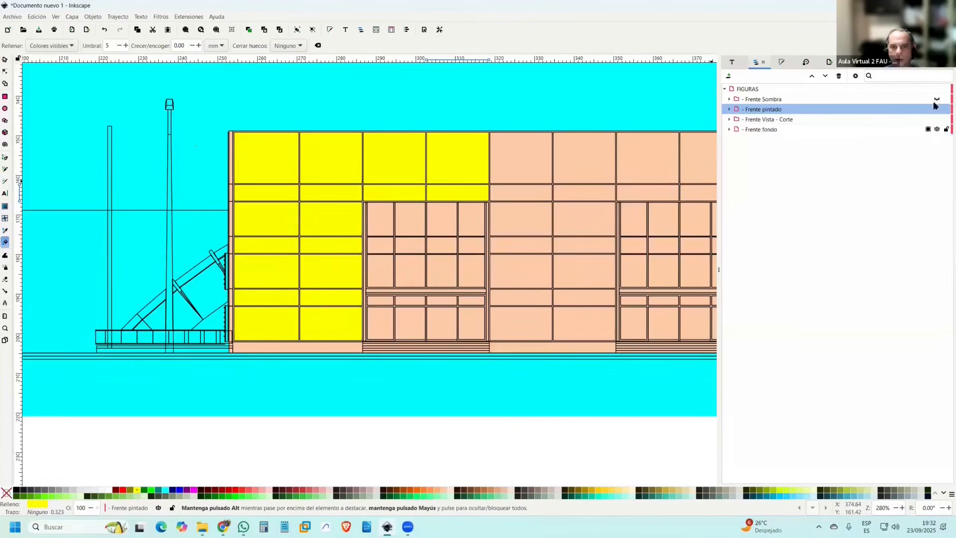
left_click(936, 100)
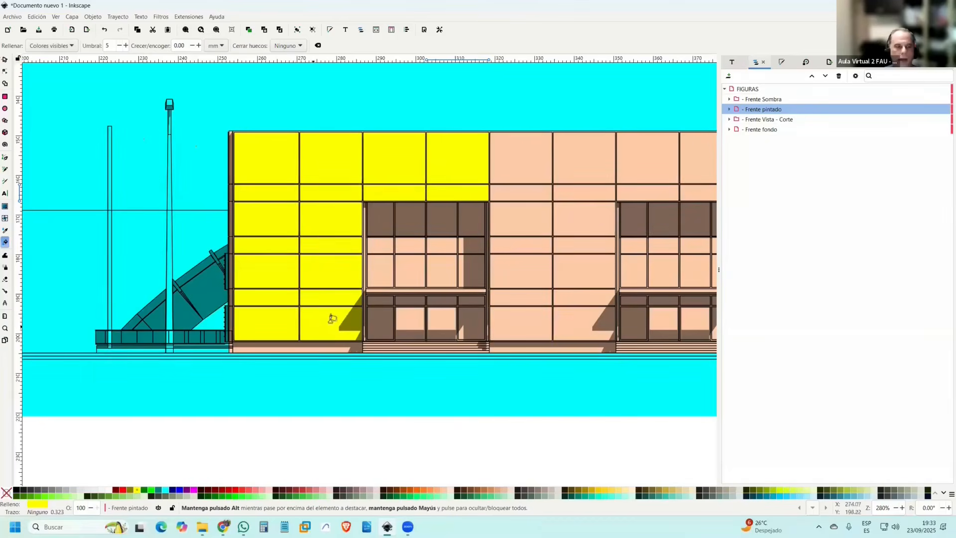
scroll(332, 319, "up", 2)
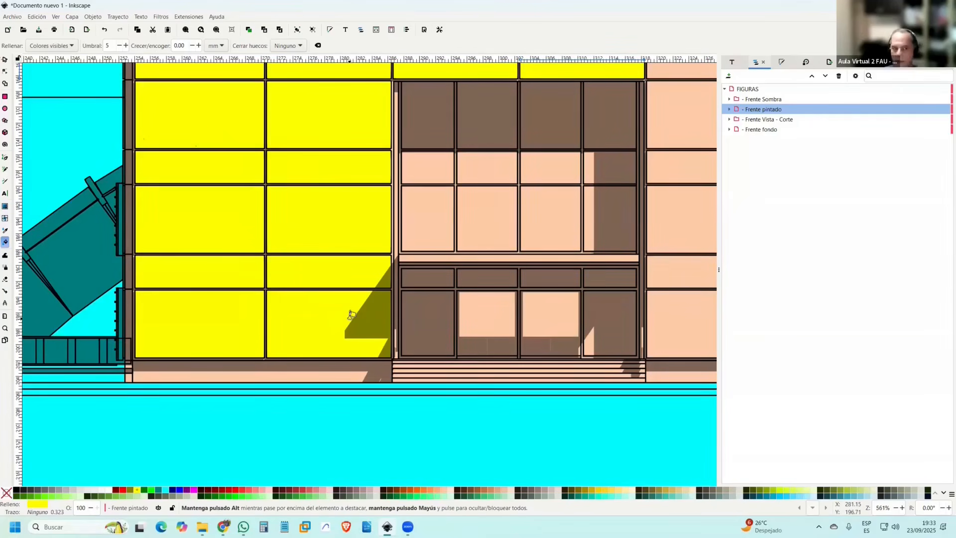
scroll(351, 315, "down", 5)
scroll(447, 263, "up", 1)
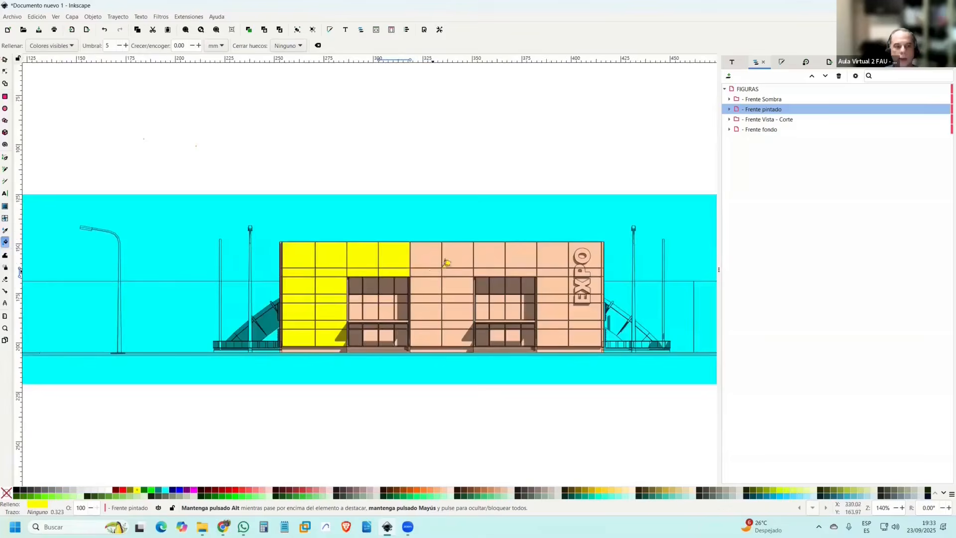
scroll(433, 246, "down", 1)
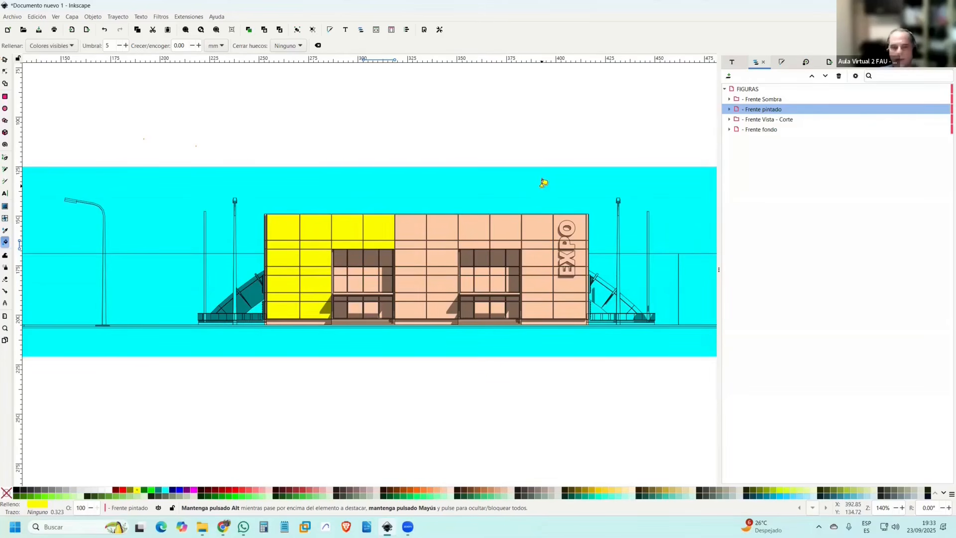
scroll(500, 153, "down", 3)
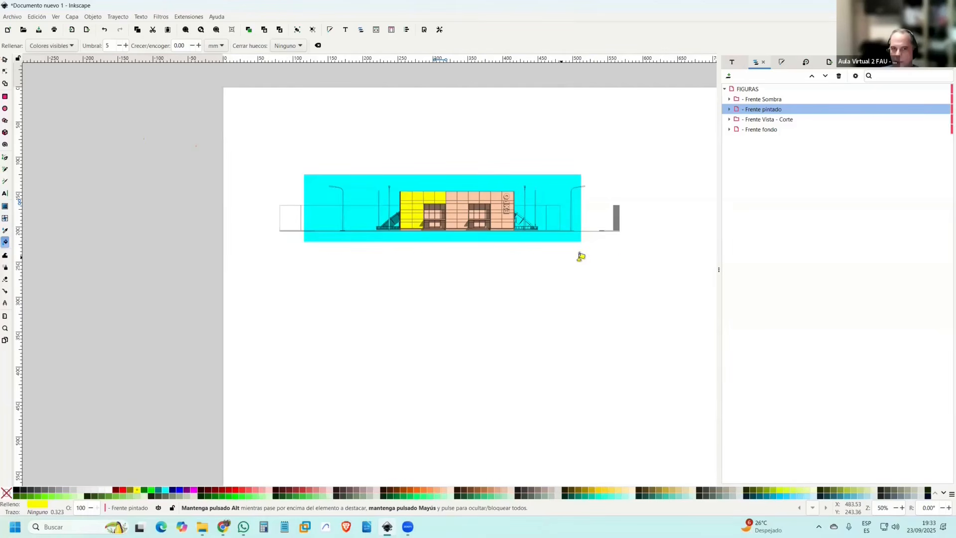
scroll(578, 274, "down", 1)
scroll(572, 299, "right", 2)
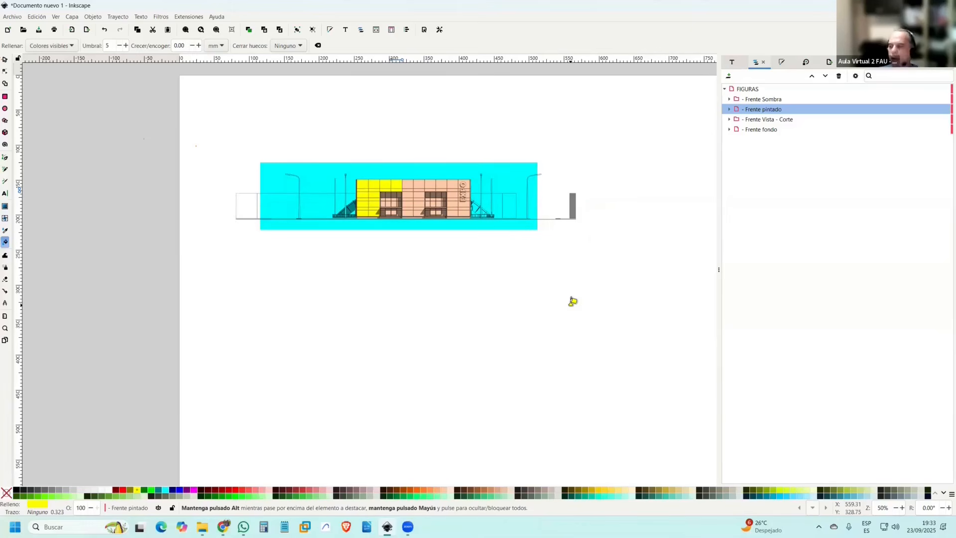
scroll(587, 228, "down", 2)
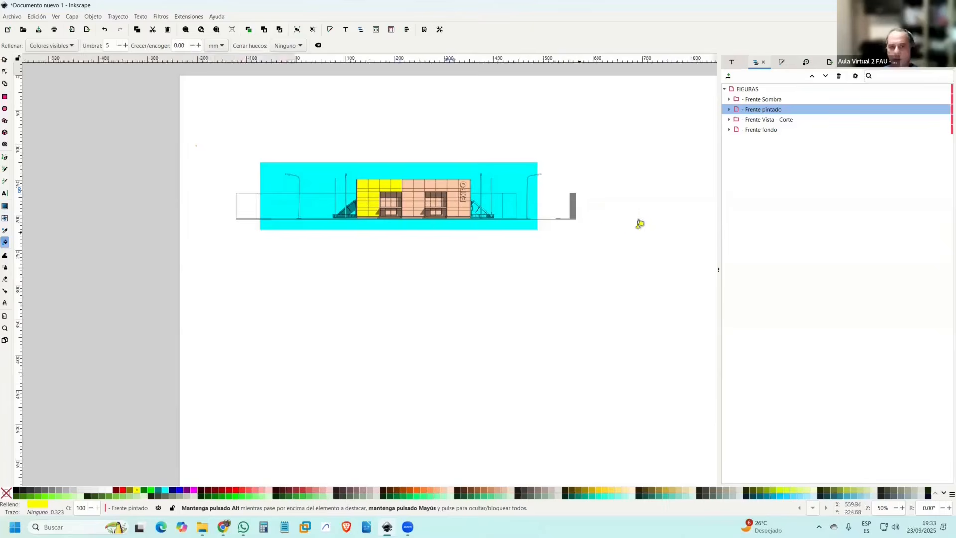
left_click_drag(657, 191, 538, 135)
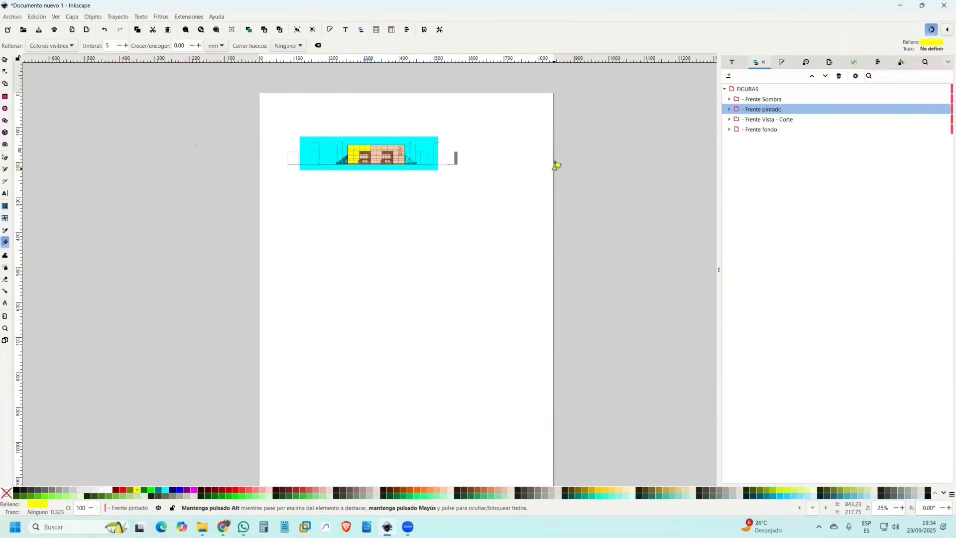
left_click(727, 90)
left_click(732, 92)
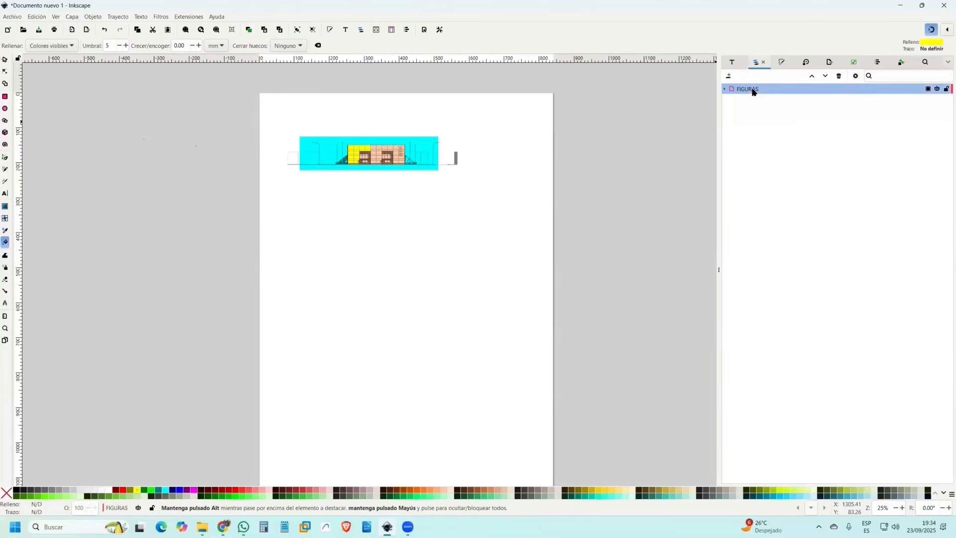
left_click(725, 90)
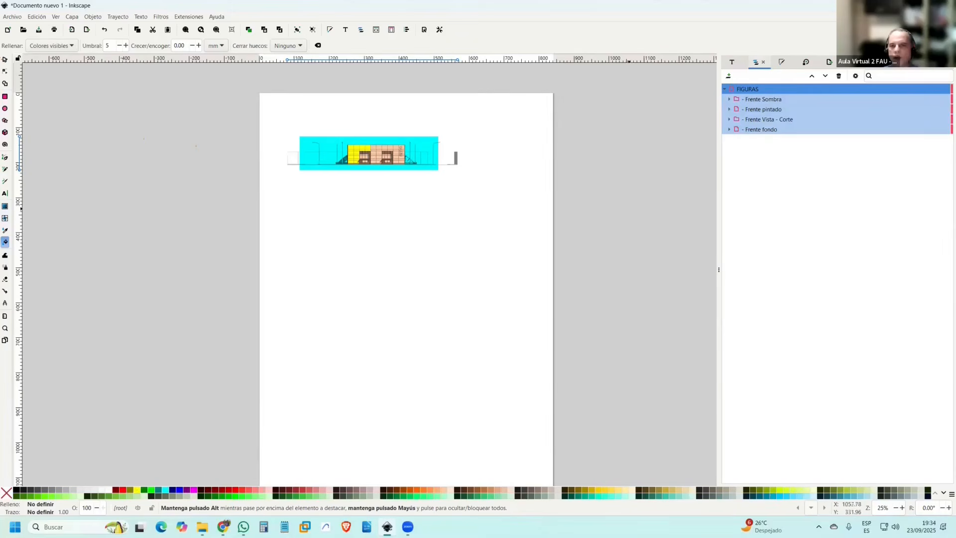
Import the section drawing Corte 1-250.pdf from the Graficos fuente folder onto the page below the facade.
key("alt+Tab")
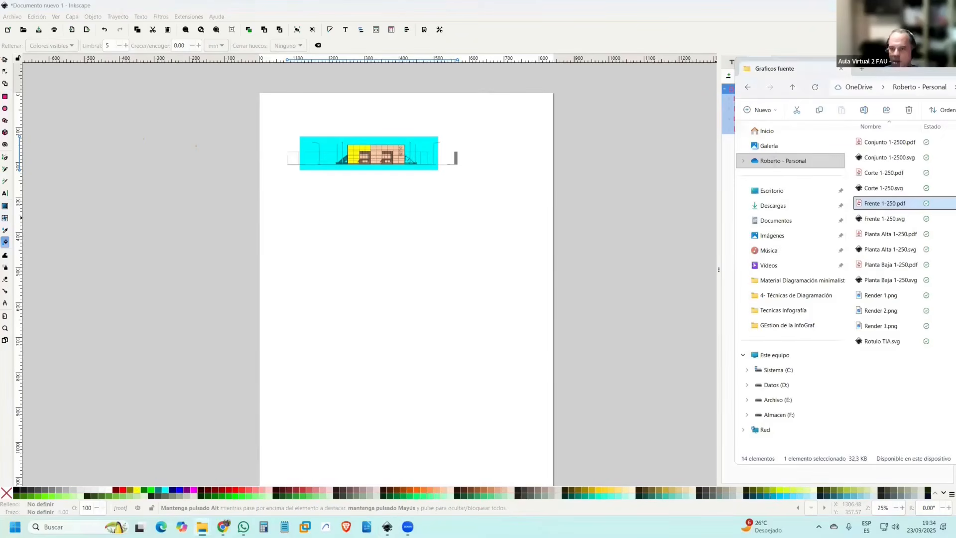
key("alt+Tab")
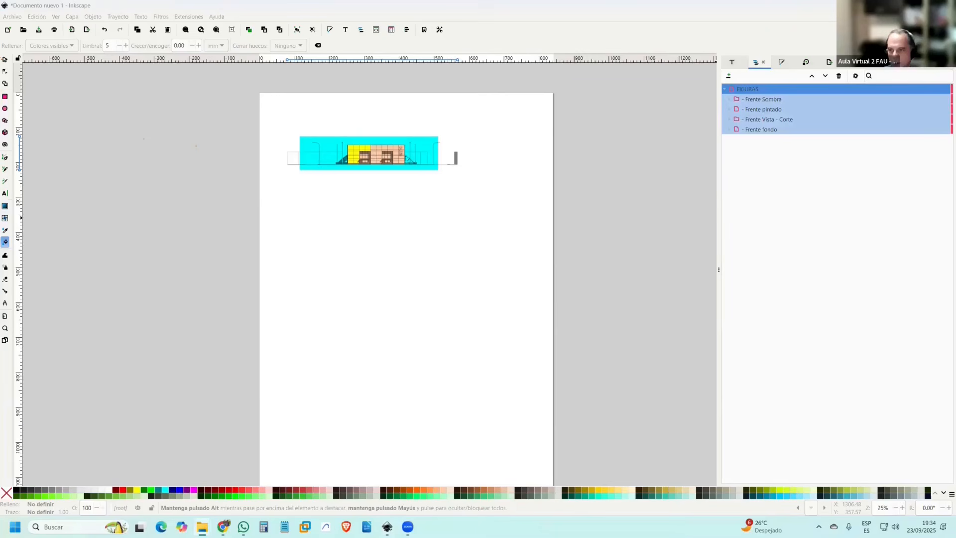
left_click_drag(667, 280, 334, 283)
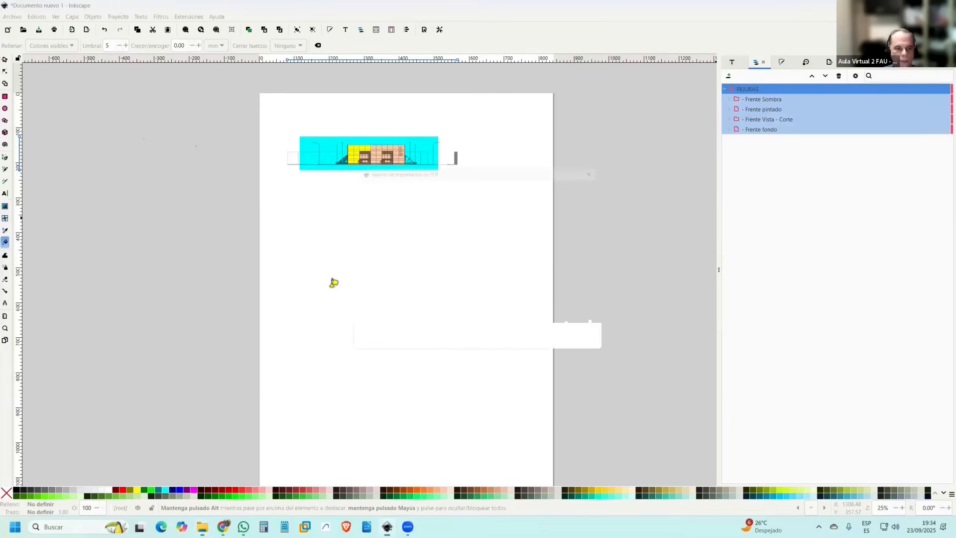
left_click(595, 348)
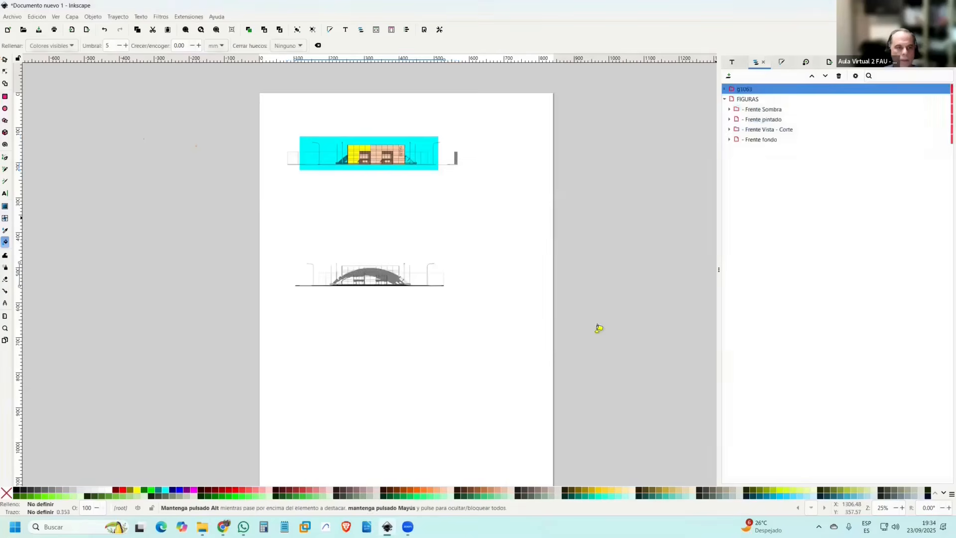
Move the imported section group below the FIGURAS layer and rename it "- Sección".
left_click_drag(733, 92, 794, 144)
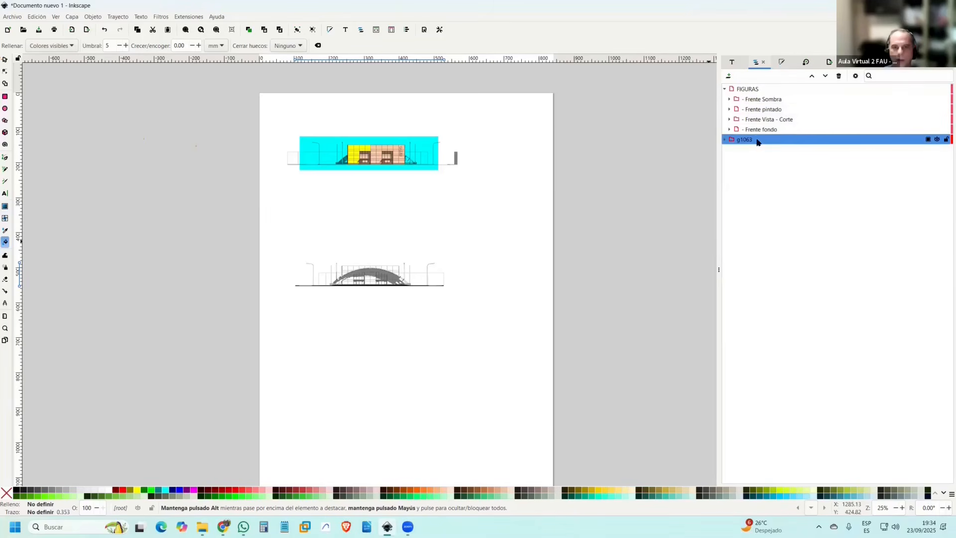
double_click(835, 142)
type("- COrte")
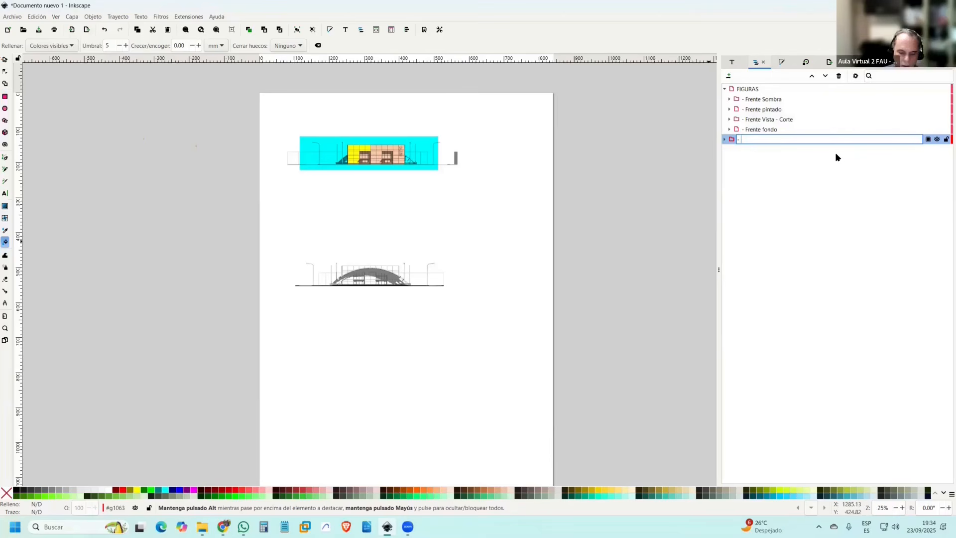
key("BackSpace")
key("BackSpace")
key("BackSpace")
key("BackSpace")
key("BackSpace")
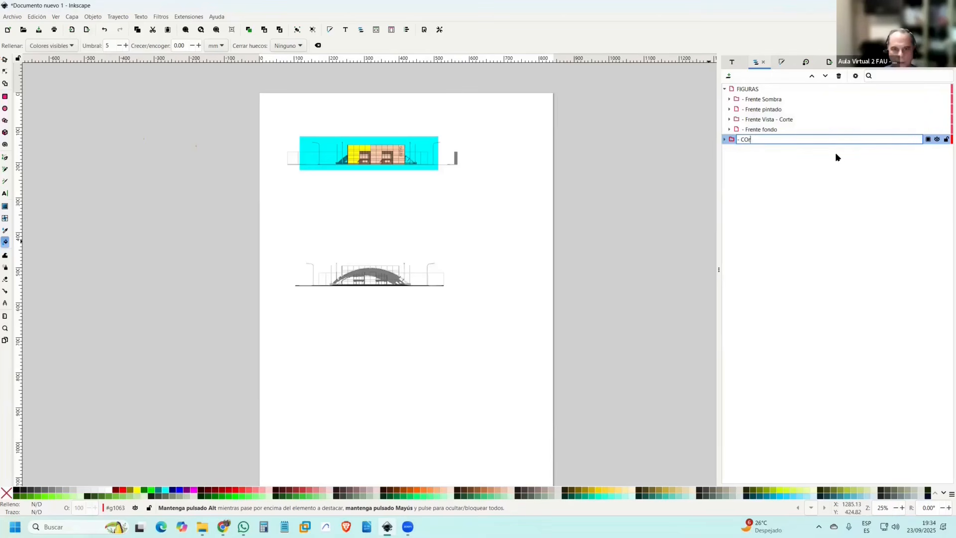
type("Sección")
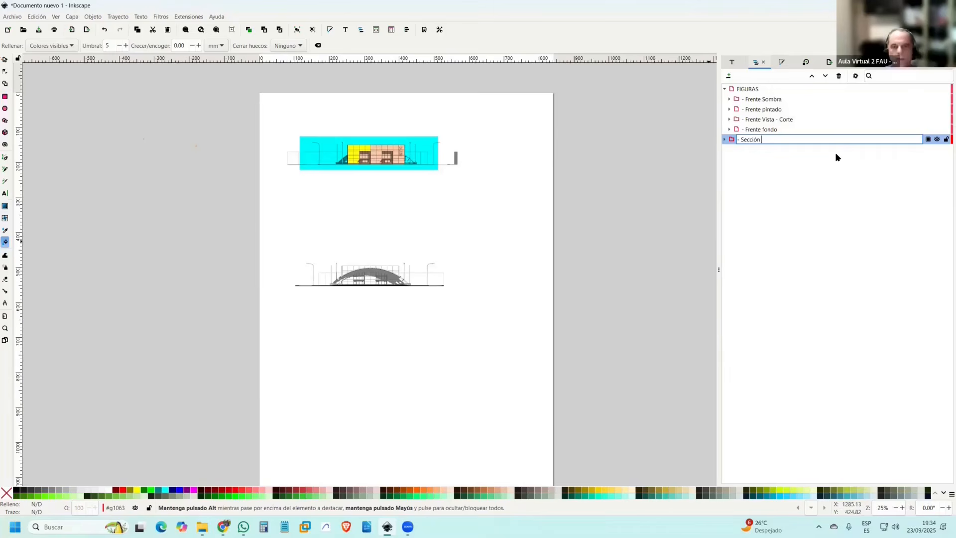
key("Return")
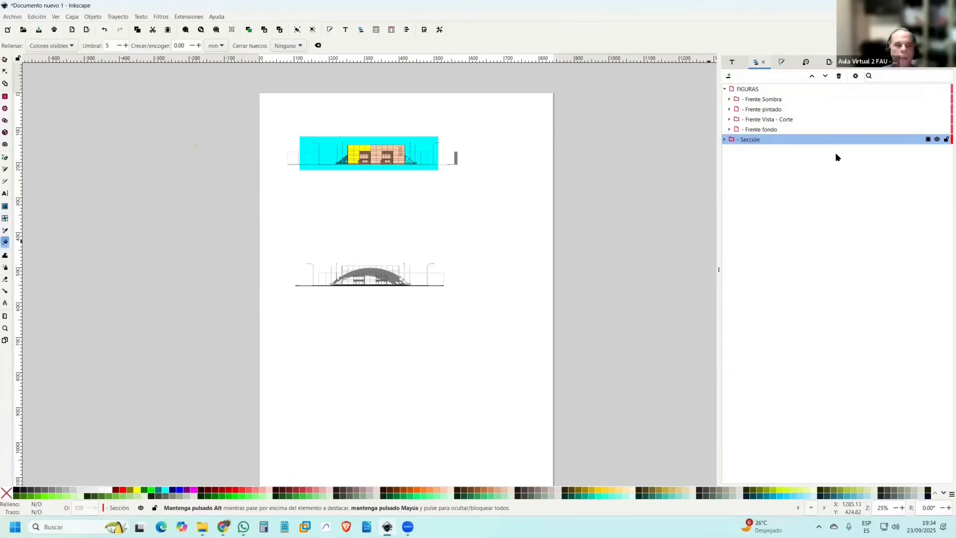
Examine the imported section drawing up close and its placement on the page beneath the facade.
scroll(356, 192, "up", 2)
scroll(375, 307, "up", 2)
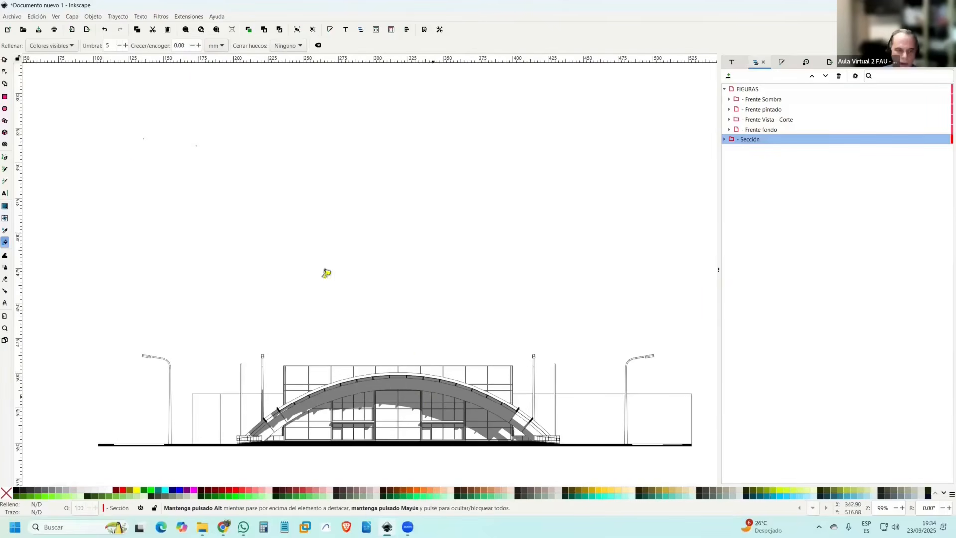
left_click(5, 60)
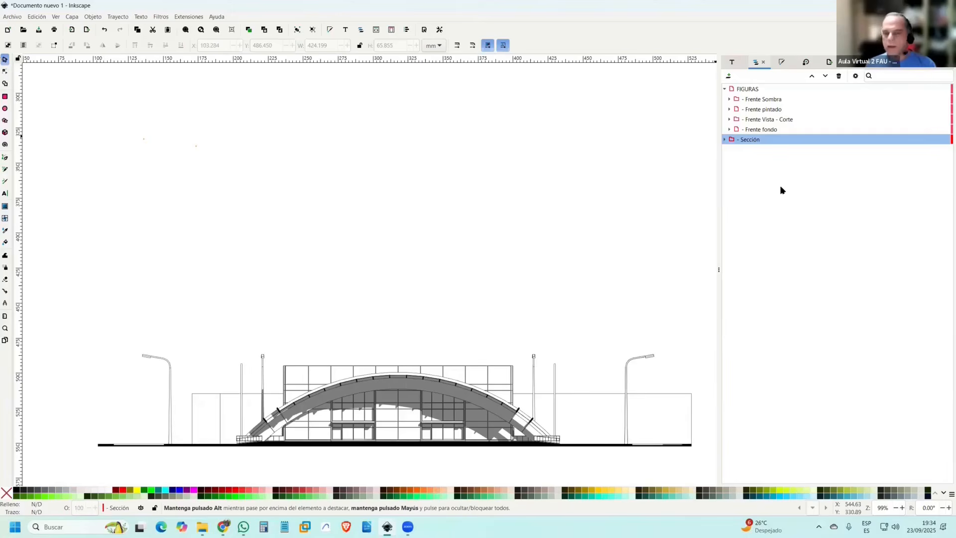
scroll(687, 198, "down", 1)
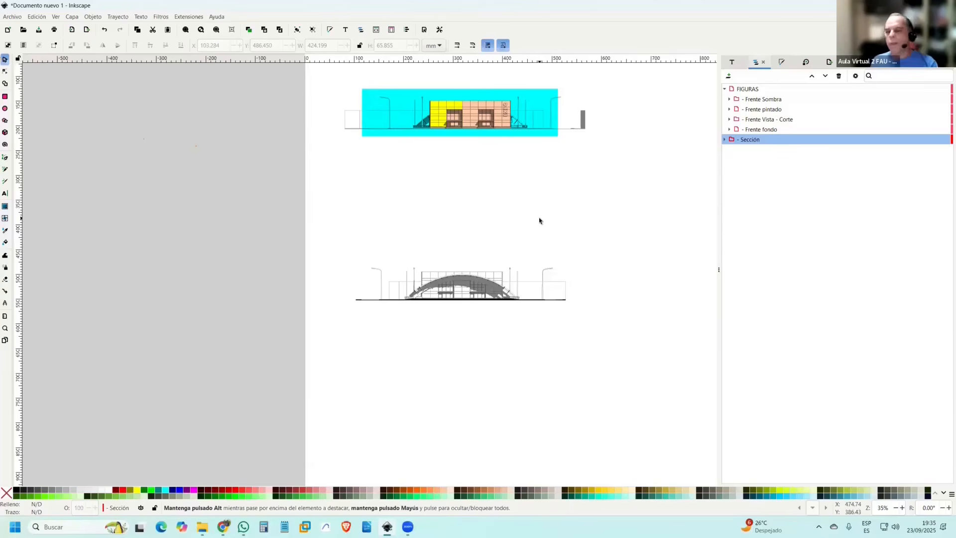
scroll(559, 218, "down", 3)
left_click_drag(560, 218, 507, 222)
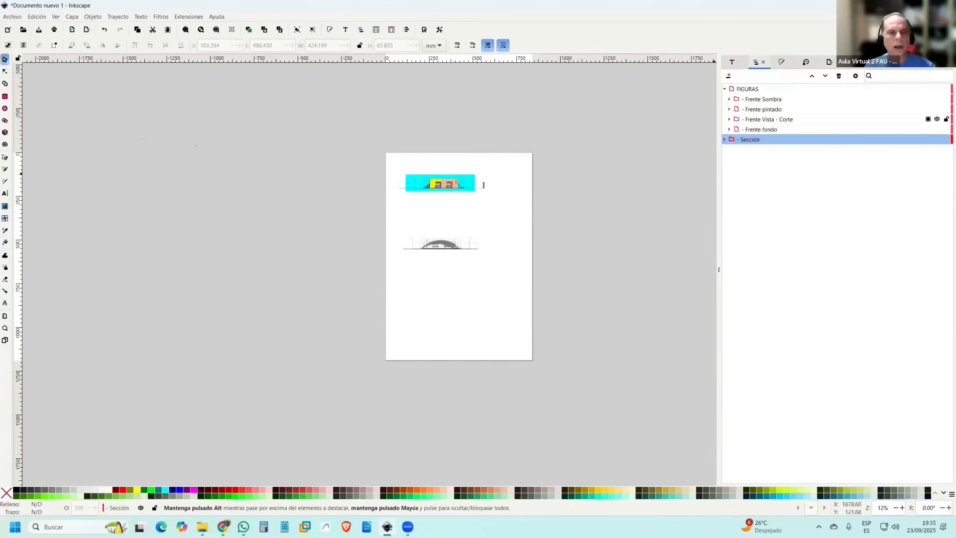
Close the facade document and start a new blank document in Inkscape.
key("ctrl+w")
left_click(423, 297)
left_click(688, 369)
left_click(390, 527)
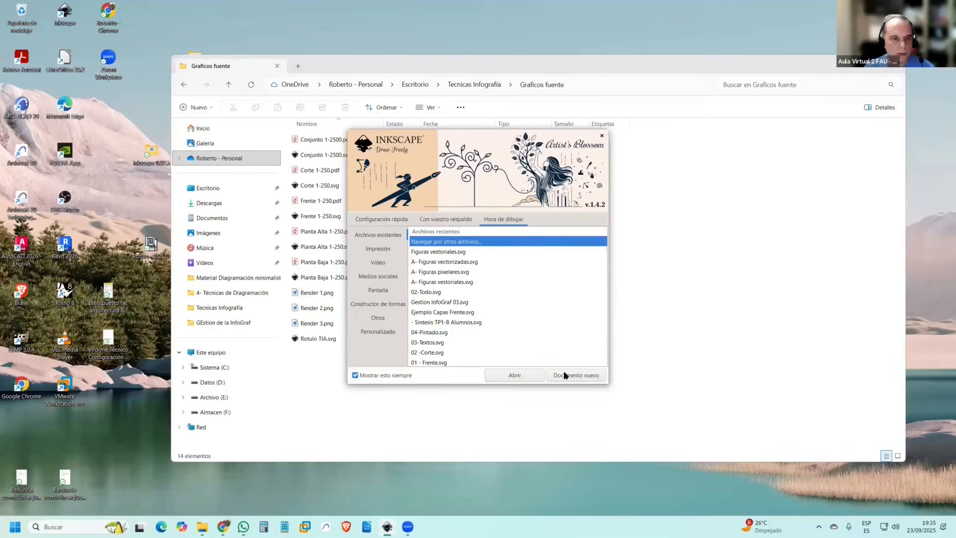
left_click(575, 375)
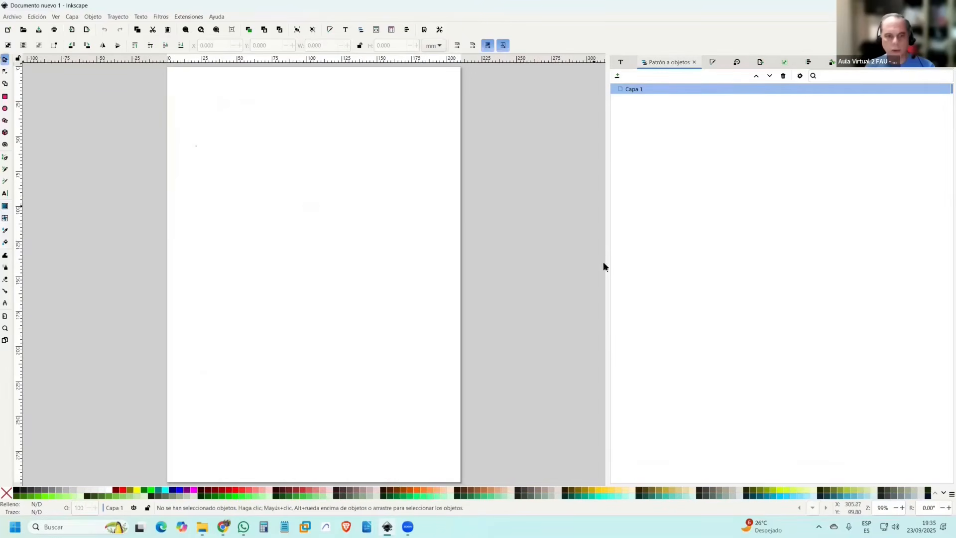
Widen the canvas area and enlarge the new document's page to about 840 mm wide.
left_click_drag(608, 270, 846, 264)
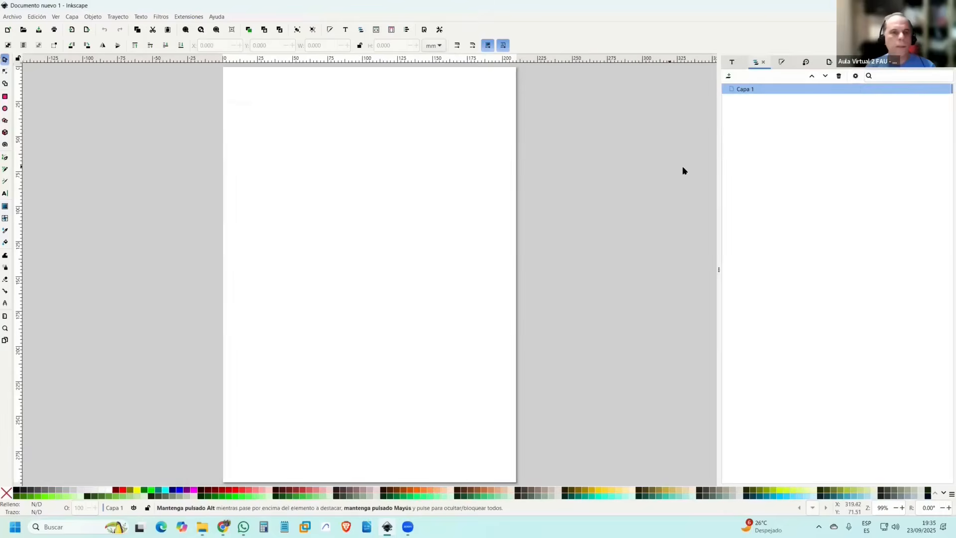
scroll(654, 124, "down", 1)
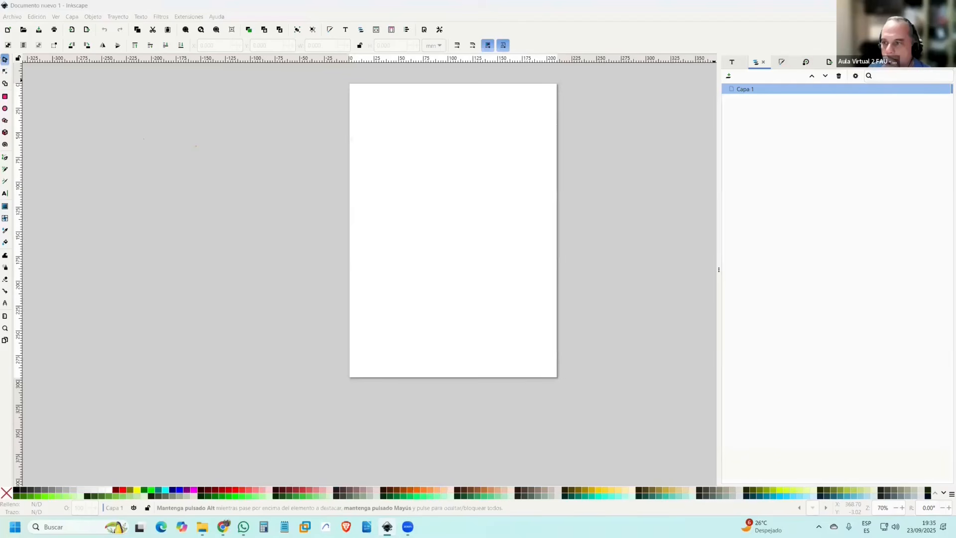
scroll(523, 168, "down", 3)
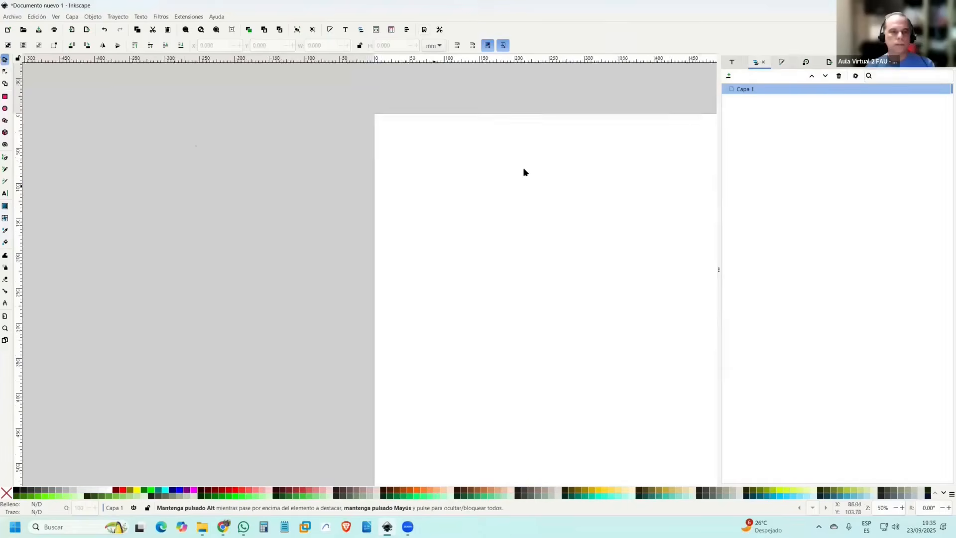
scroll(432, 123, "down", 1)
scroll(445, 131, "up", 1)
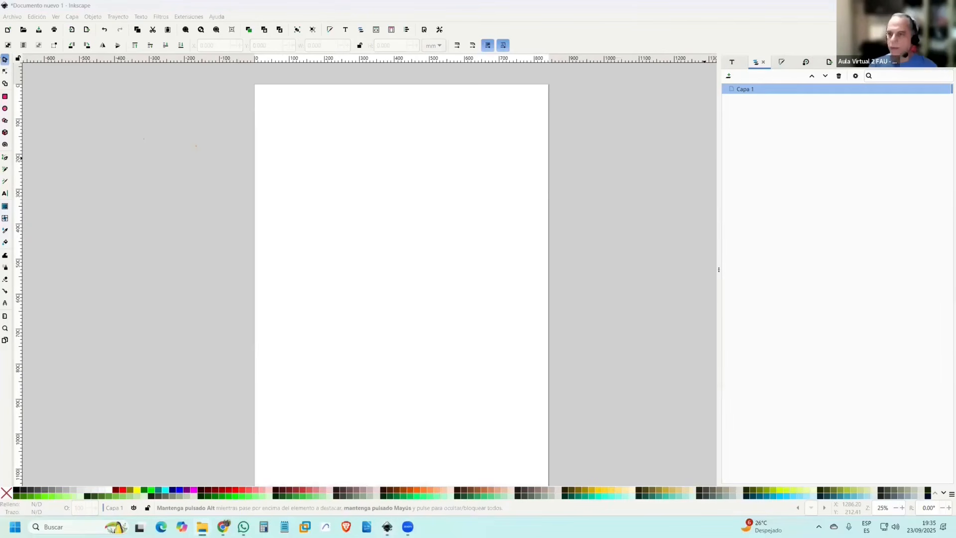
Import the section drawing Corte 1-250.pdf onto the enlarged page.
left_click_drag(955, 259, 361, 170)
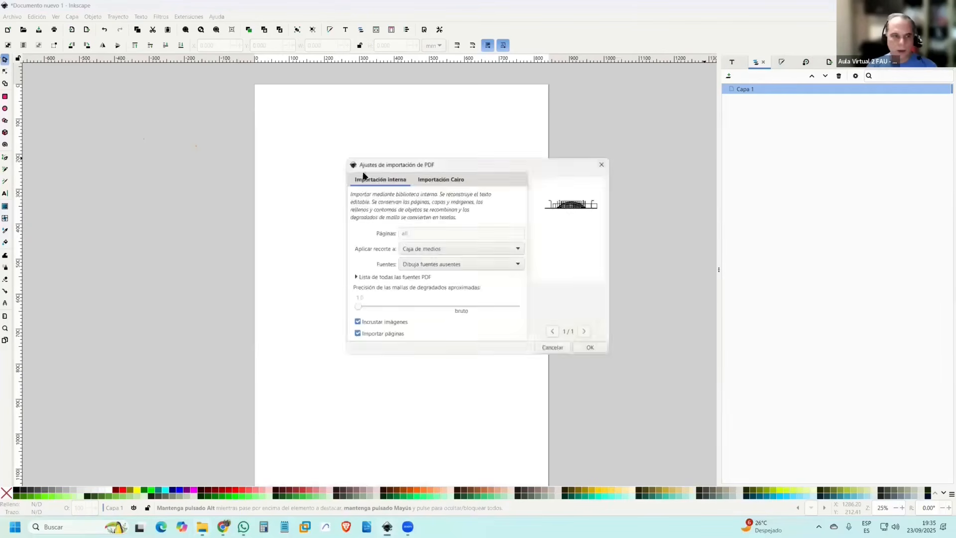
left_click(457, 178)
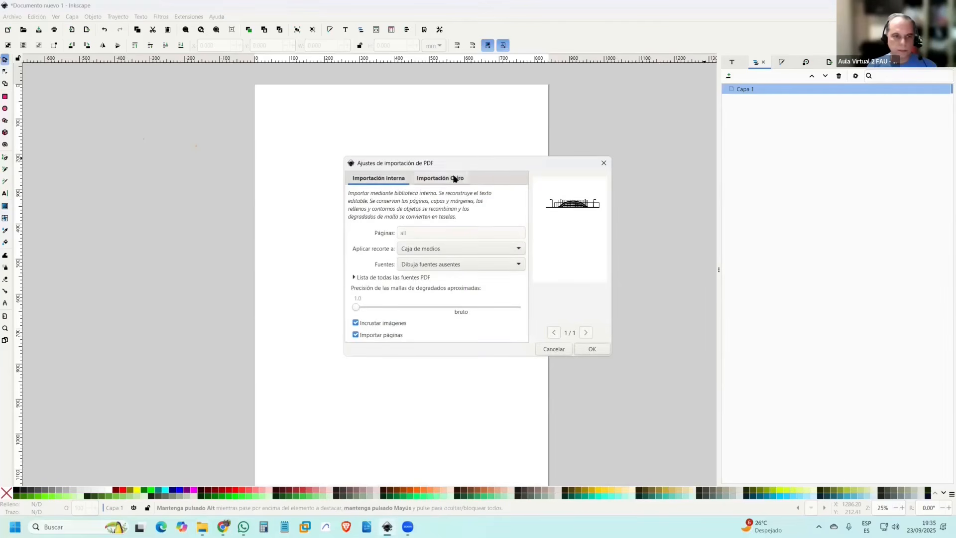
left_click(593, 348)
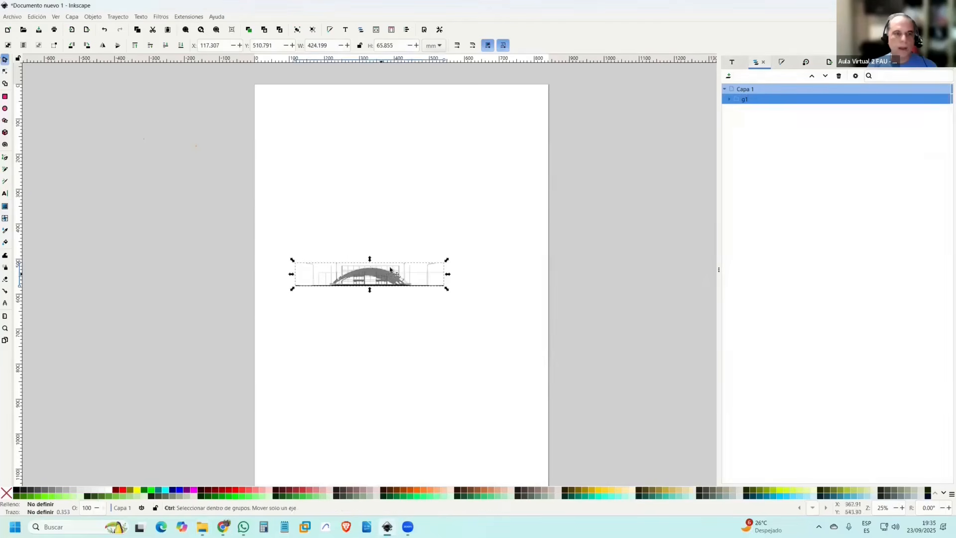
key("3")
scroll(496, 236, "down", 1)
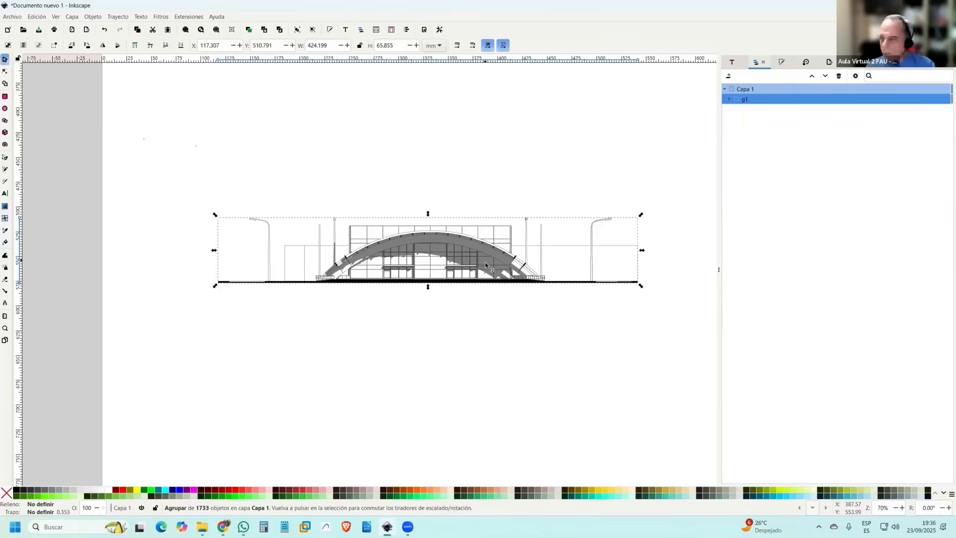
Rename the imported group "Sección" and its parent layer "FIGURA".
double_click(771, 100)
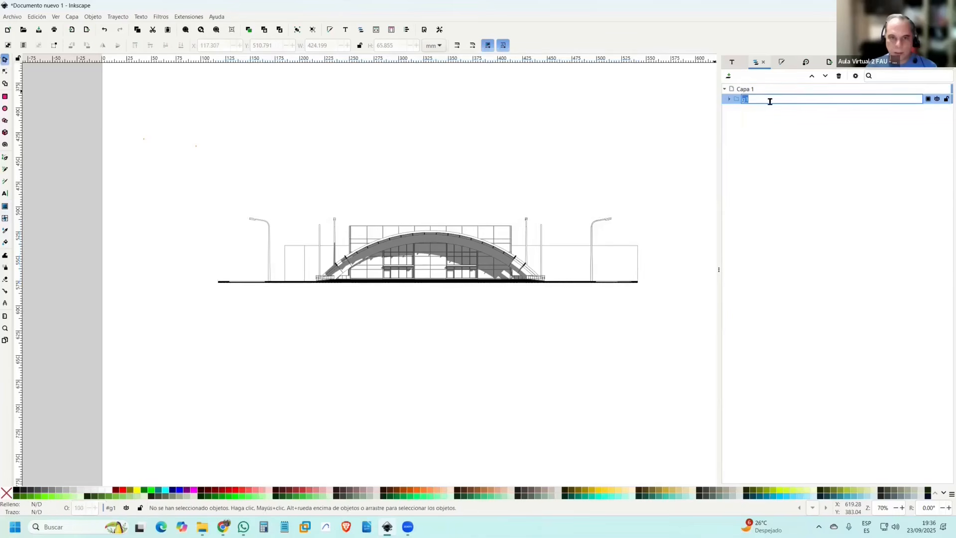
type("Sección")
key("Return")
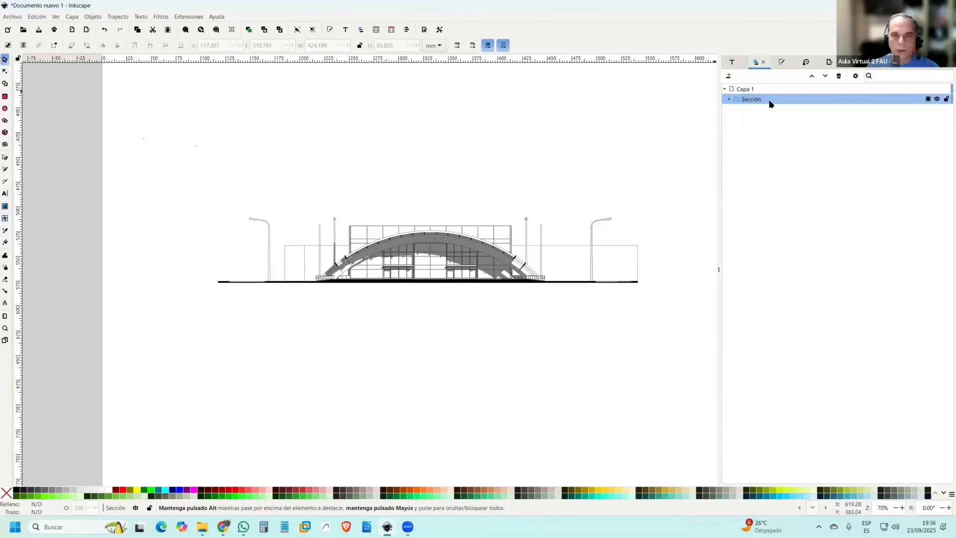
left_click(758, 89)
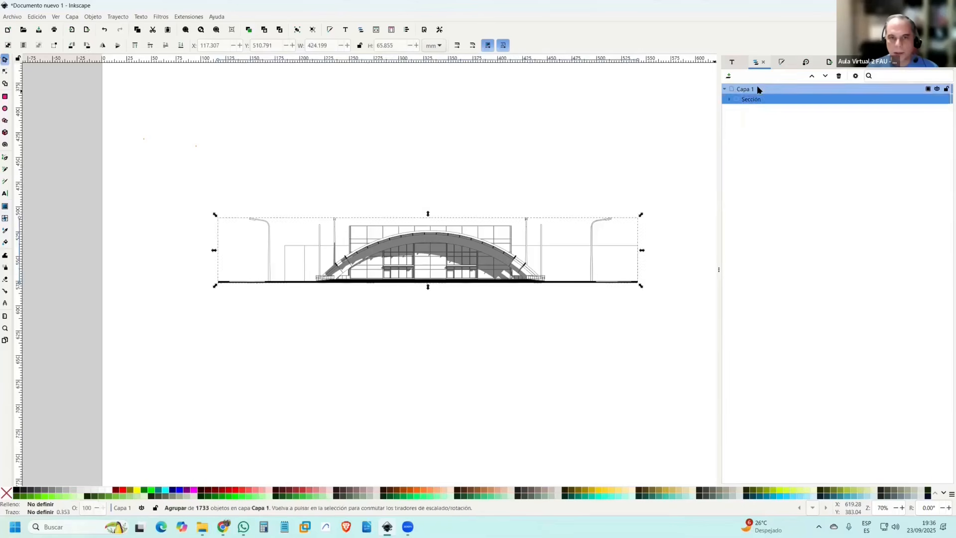
double_click(763, 88)
type("FlGU")
key("Return")
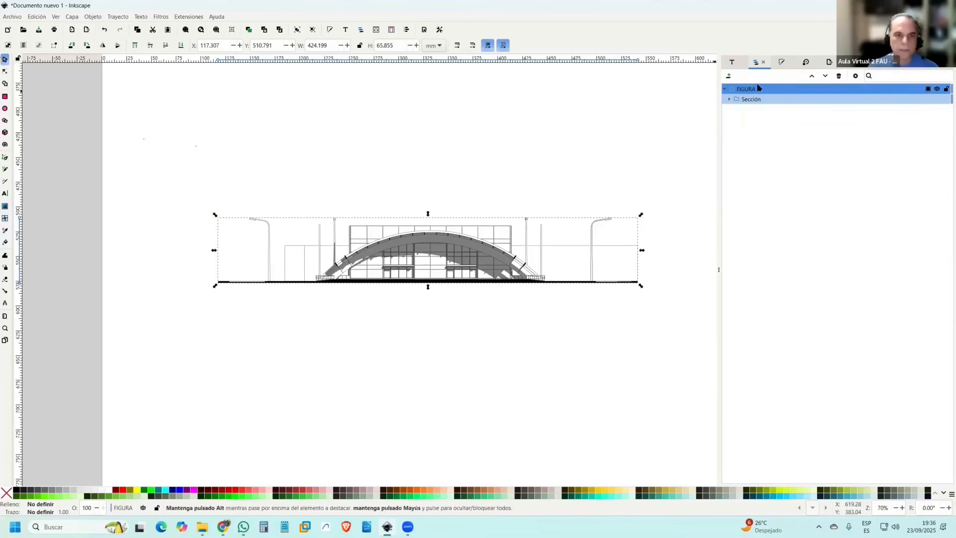
Select a grey shadow path beneath the arch in the Sección group, and extend the selection to all matching objects with Select Same.
left_click(522, 143)
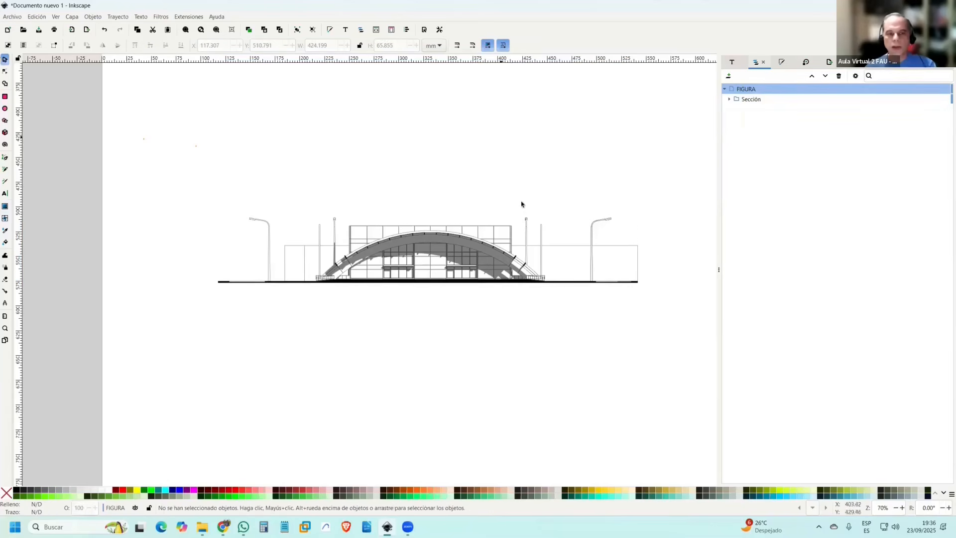
left_click(486, 260)
key("Escape")
left_click(486, 259)
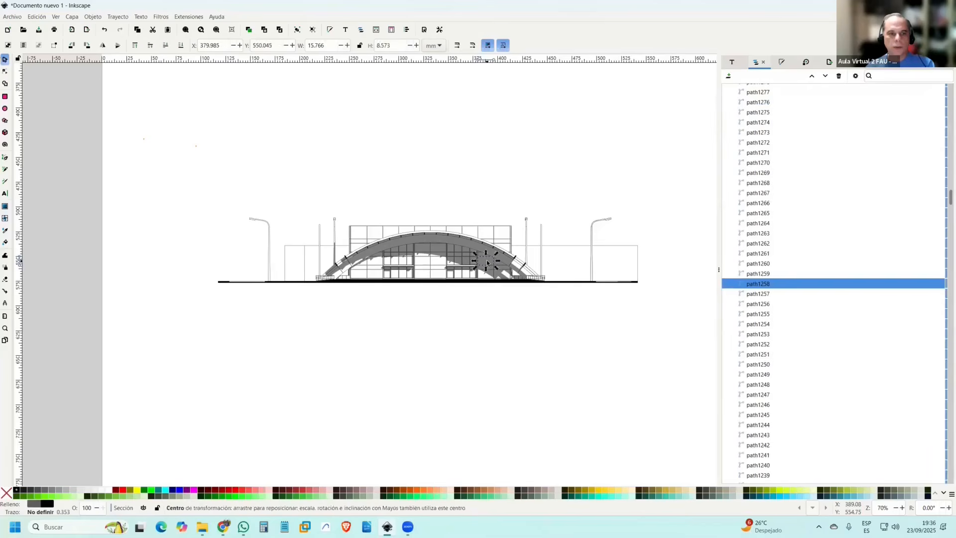
left_click(43, 17)
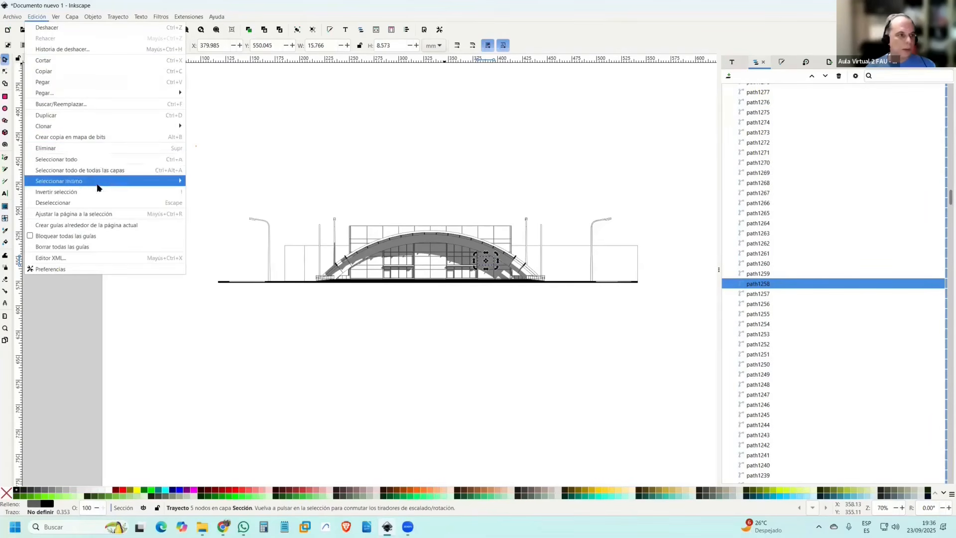
mouse_move(105, 181)
left_click(218, 193)
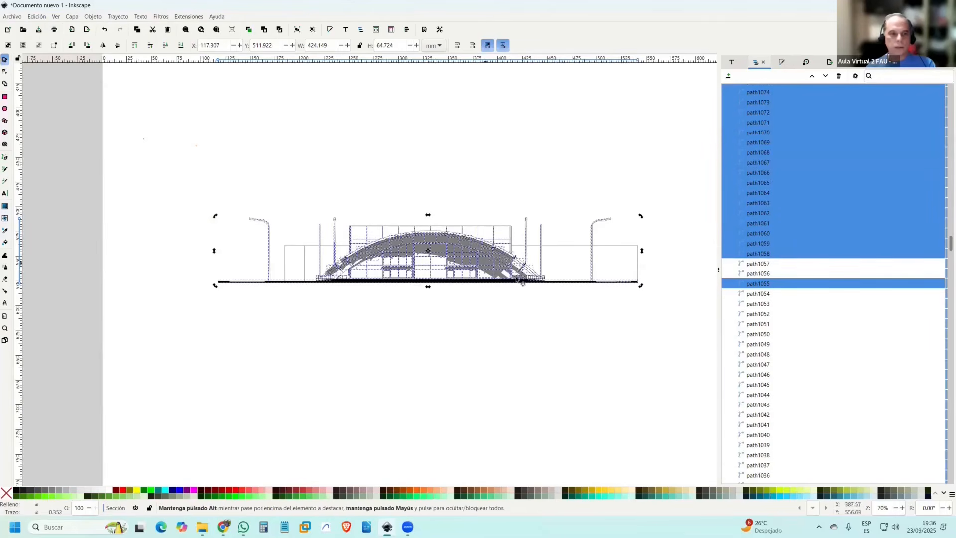
scroll(592, 284, "up", 2)
scroll(586, 284, "up", 5)
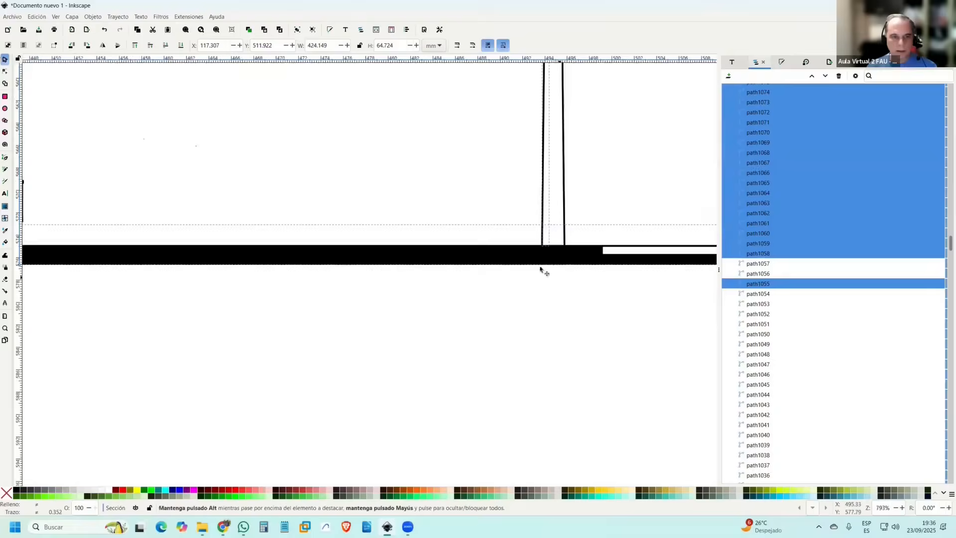
Remove the thick black ground path from the selection and group the remaining selected shadow objects.
left_click(527, 268, "shift")
scroll(528, 269, "down", 6)
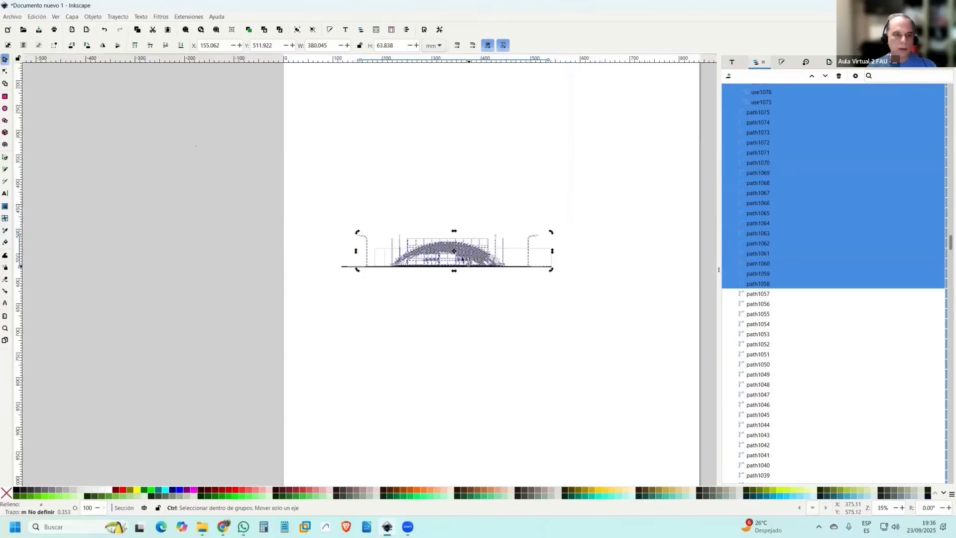
scroll(457, 253, "up", 5)
right_click(457, 253)
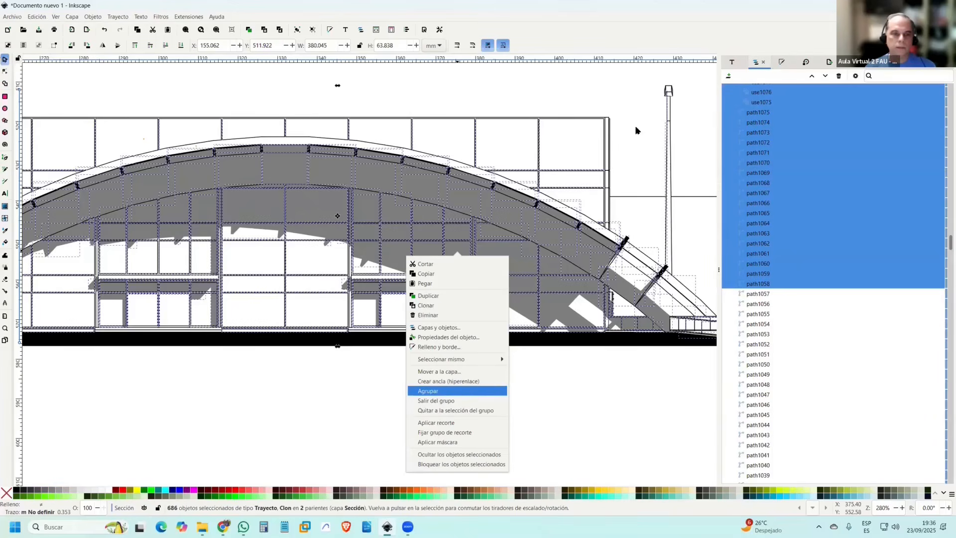
left_click(429, 391)
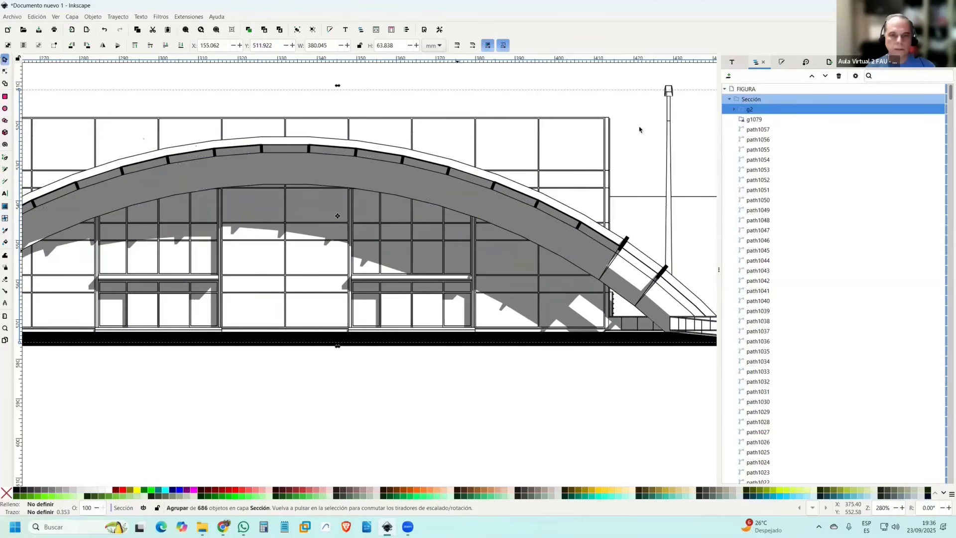
Rename the new shadow group "- SOmbra" and move it out of Sección, directly above it in the FIGURA layer.
double_click(766, 110)
type("- SOmbra")
key("Return")
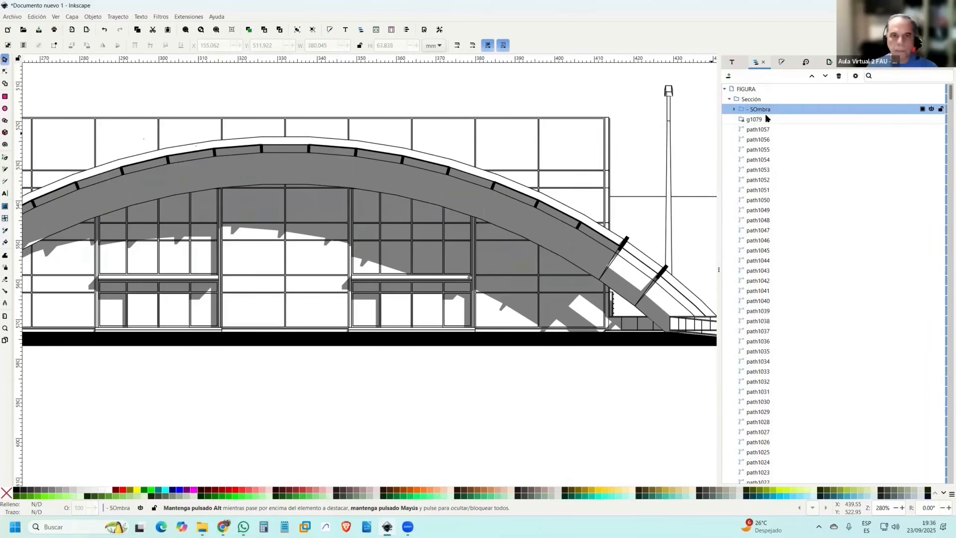
left_click_drag(754, 113, 760, 95)
left_click(729, 109)
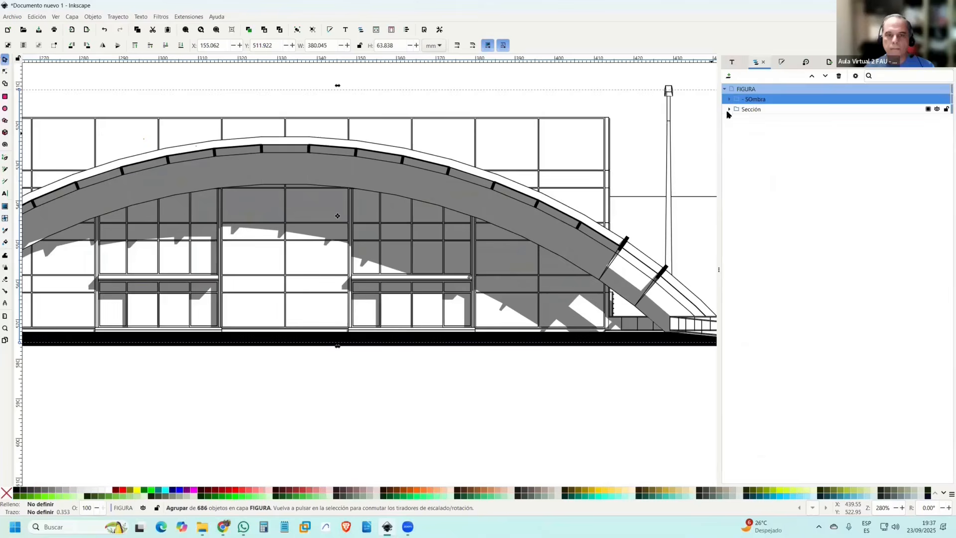
Check the shadow and section groups by switching their visibility, leaving Sección hidden and only the shadows shown.
scroll(548, 197, "down", 4, "ctrl")
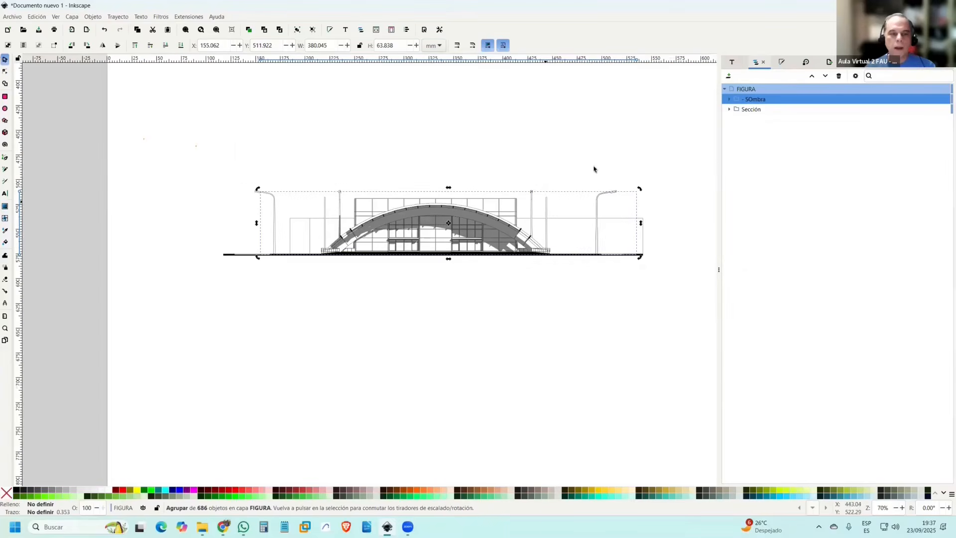
left_click(611, 165)
left_click(937, 99)
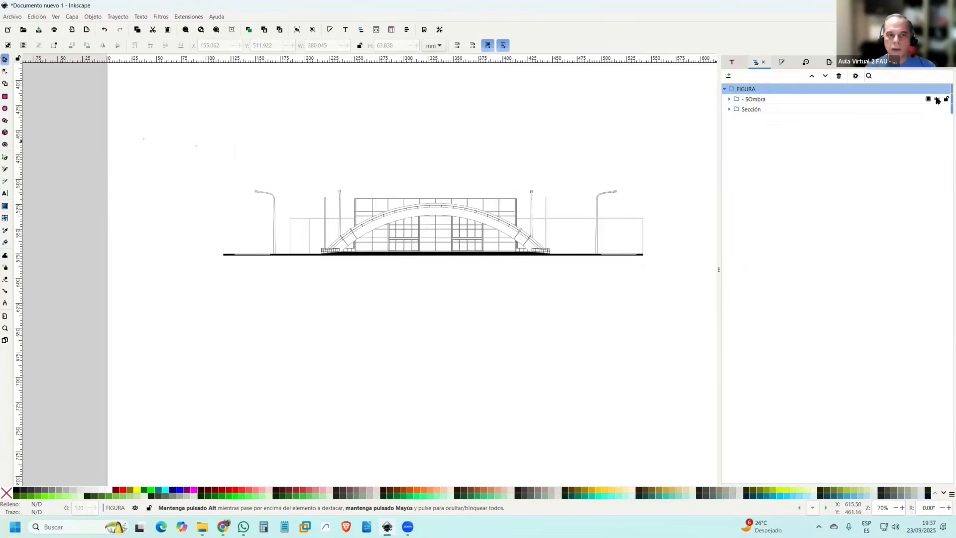
left_click(937, 107)
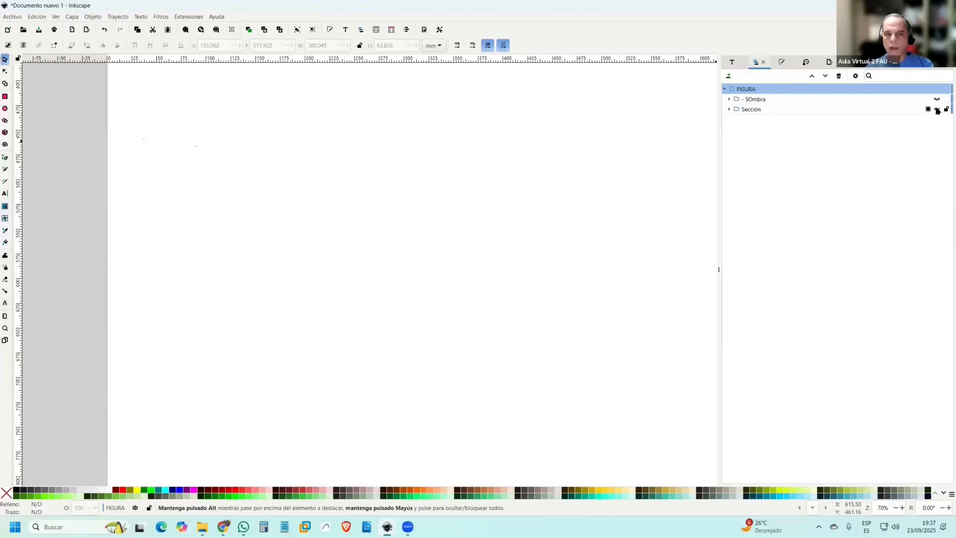
left_click(936, 101)
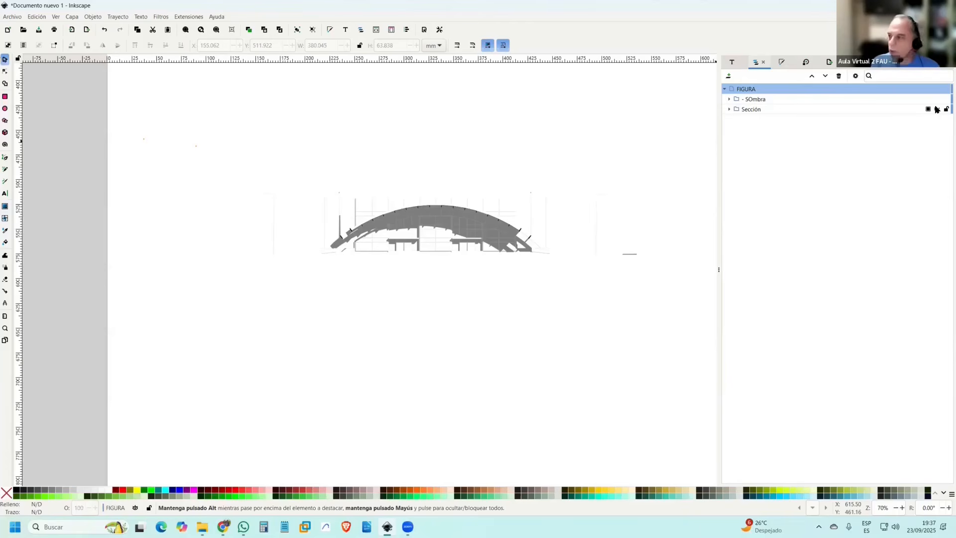
double_click(747, 99)
key("Delete")
type("o")
key("Escape")
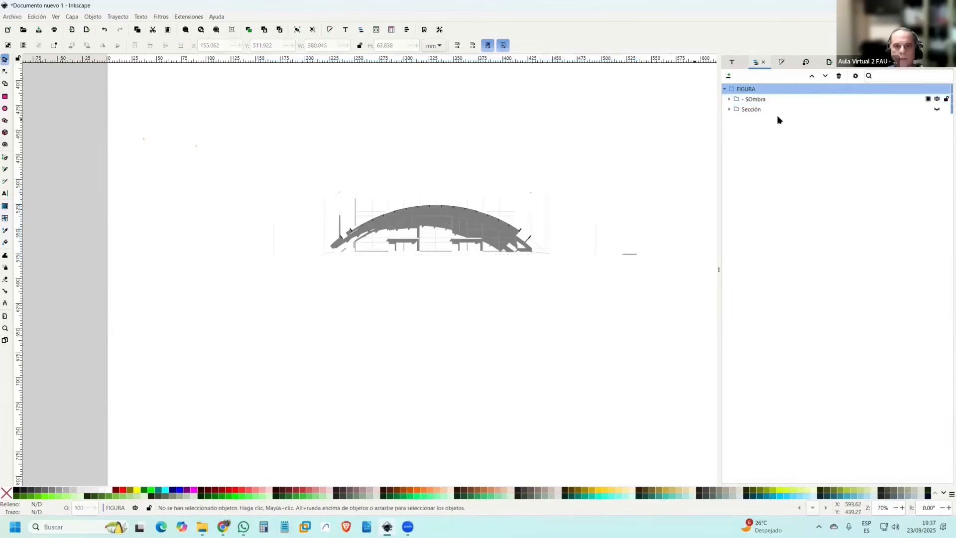
Rename the hidden section group "- Sección" and clear the selection.
double_click(751, 109)
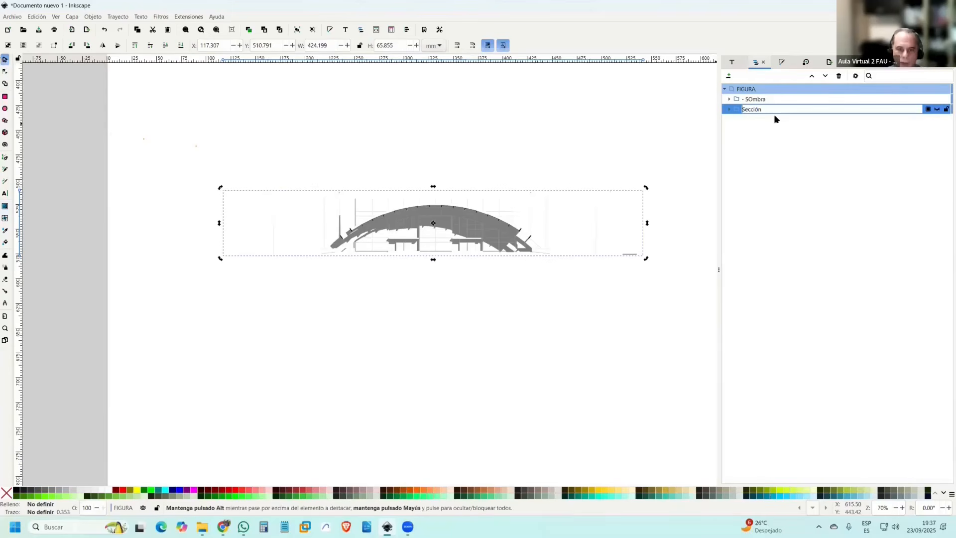
key("Home")
type("-")
key("Return")
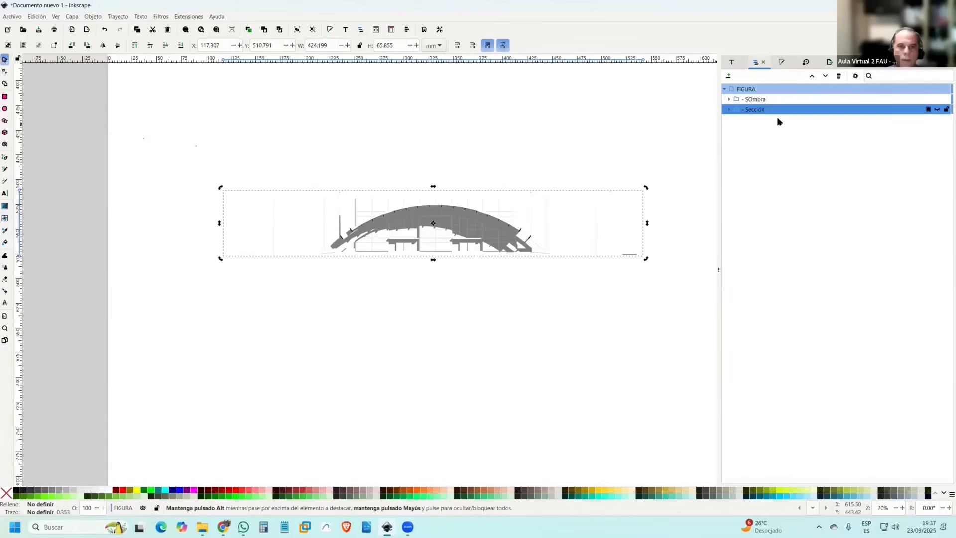
left_click(643, 96)
Toggle the visibility of the "- SOmbra" group off and on, and select that group for an editing command.
left_click(936, 99)
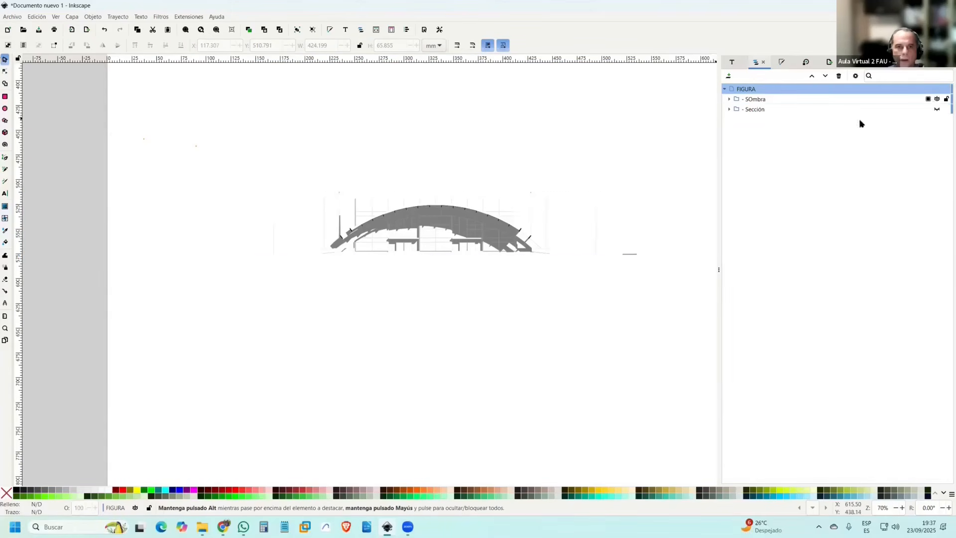
left_click(936, 100)
left_click(928, 99)
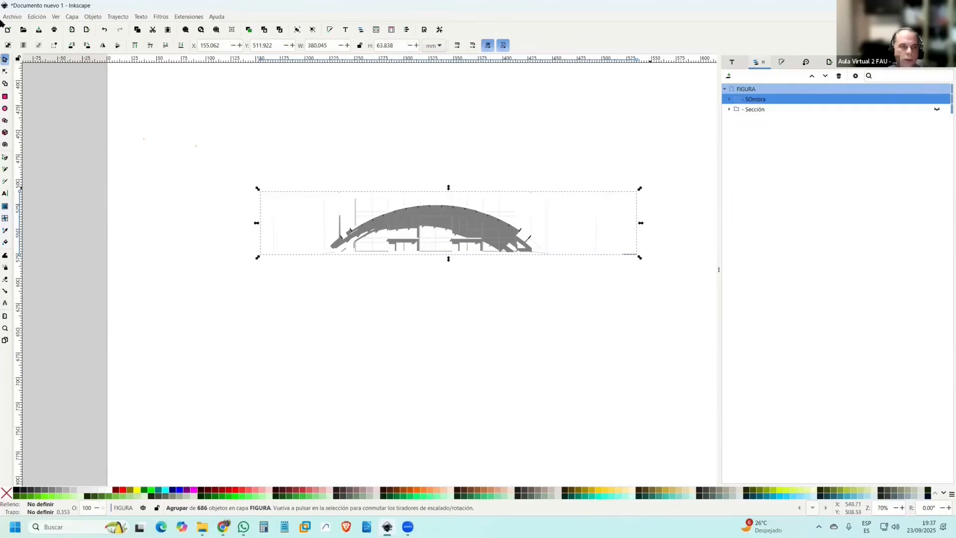
left_click(40, 17)
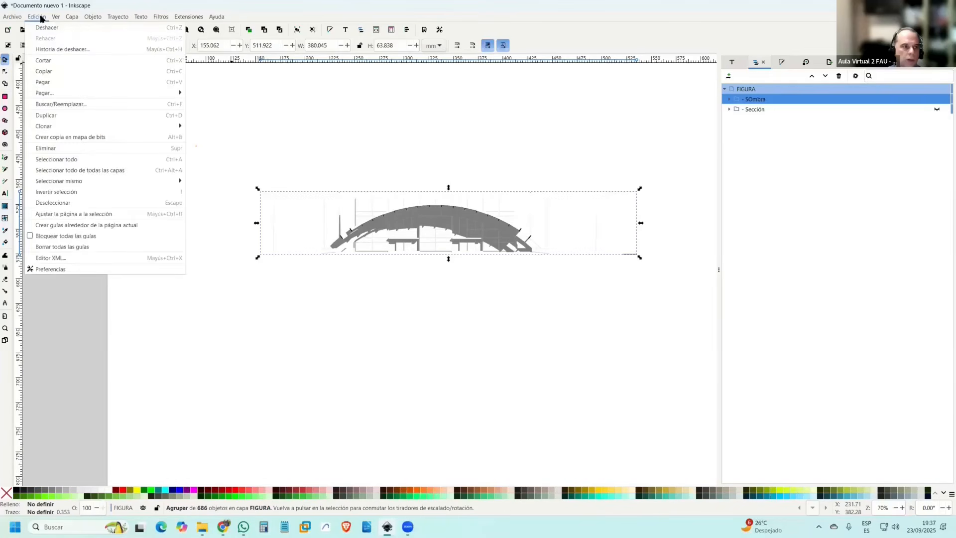
Set the bitmap copy resolution to 300 ppp in the imported images preferences.
left_click(83, 273)
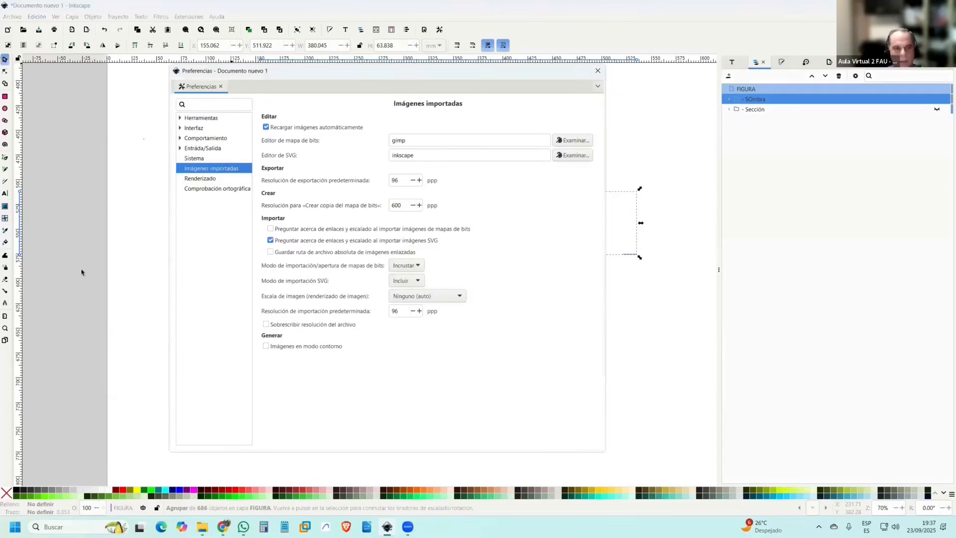
left_click(401, 206)
double_click(396, 205)
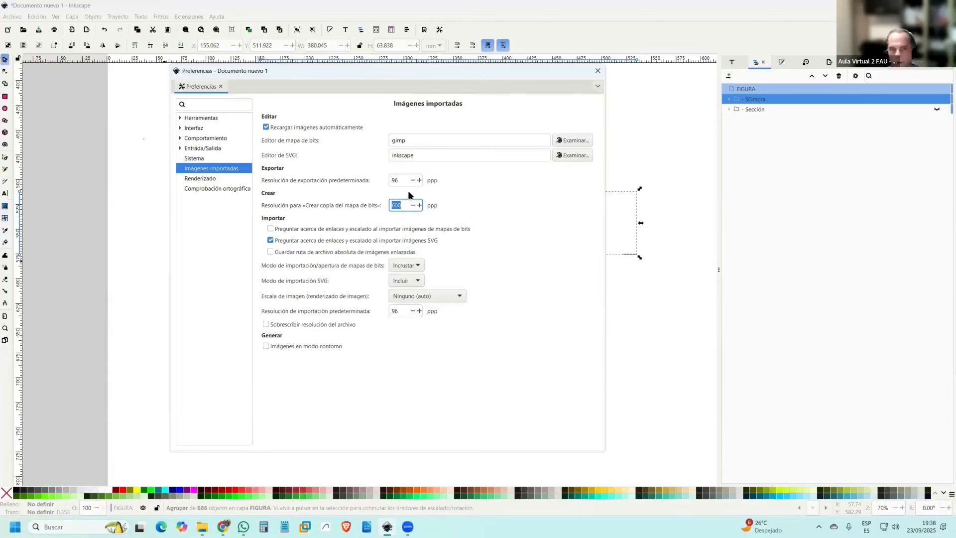
left_click_drag(484, 68, 557, 71)
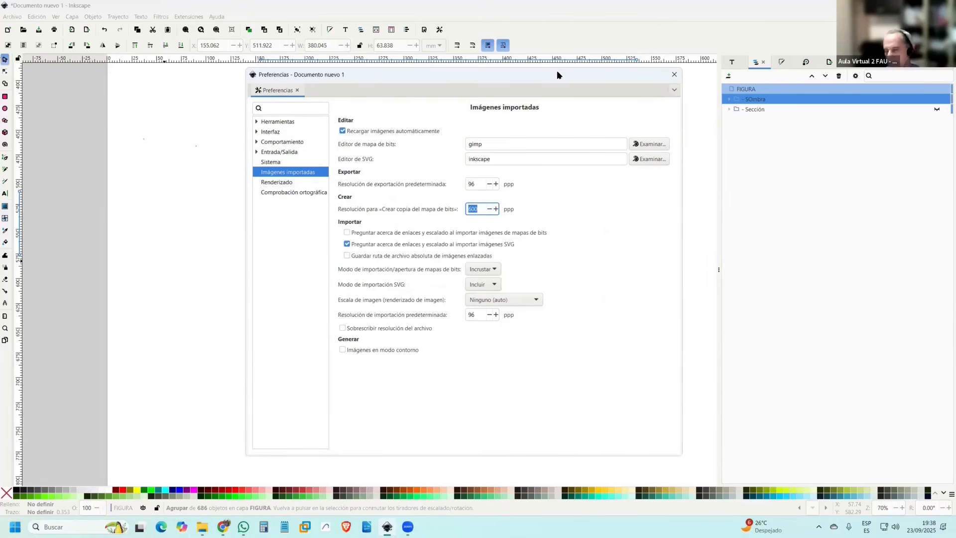
type("300")
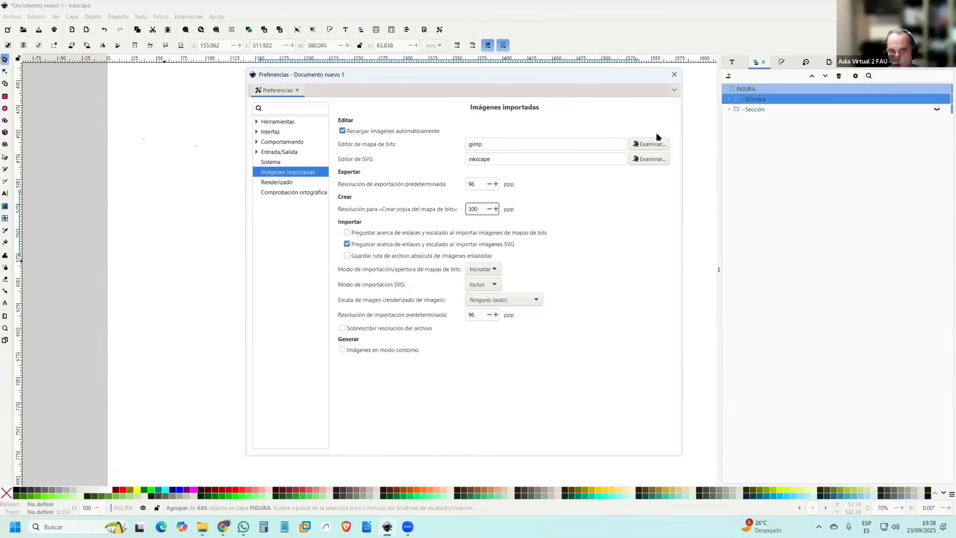
left_click(482, 185)
left_click(675, 75)
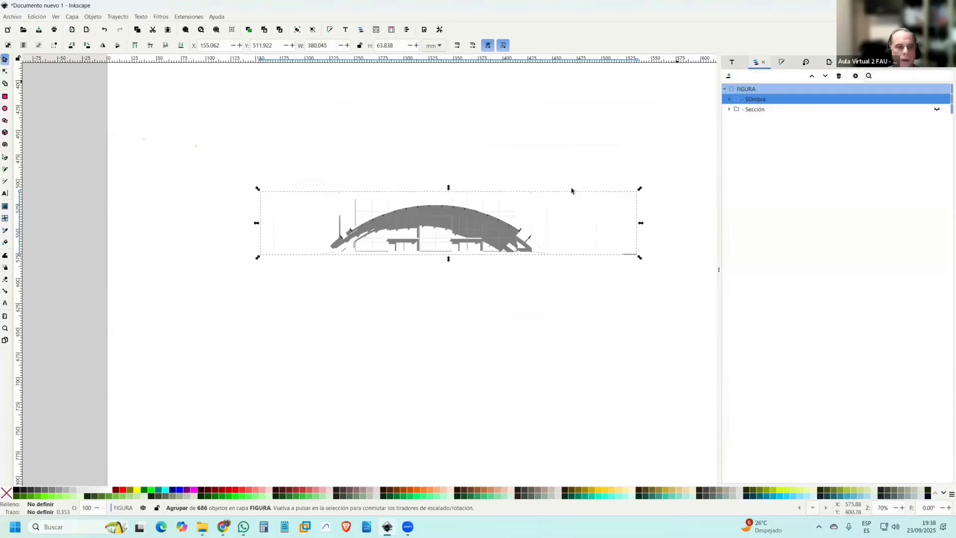
Create a bitmap copy of the selected SOmbra group and name it "- Seccion So,bra img".
left_click(36, 17)
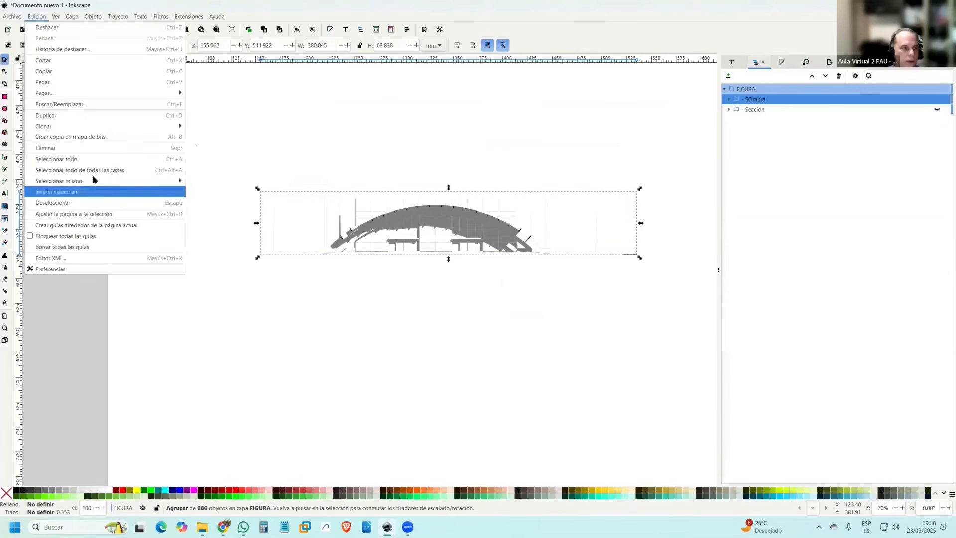
left_click(96, 137)
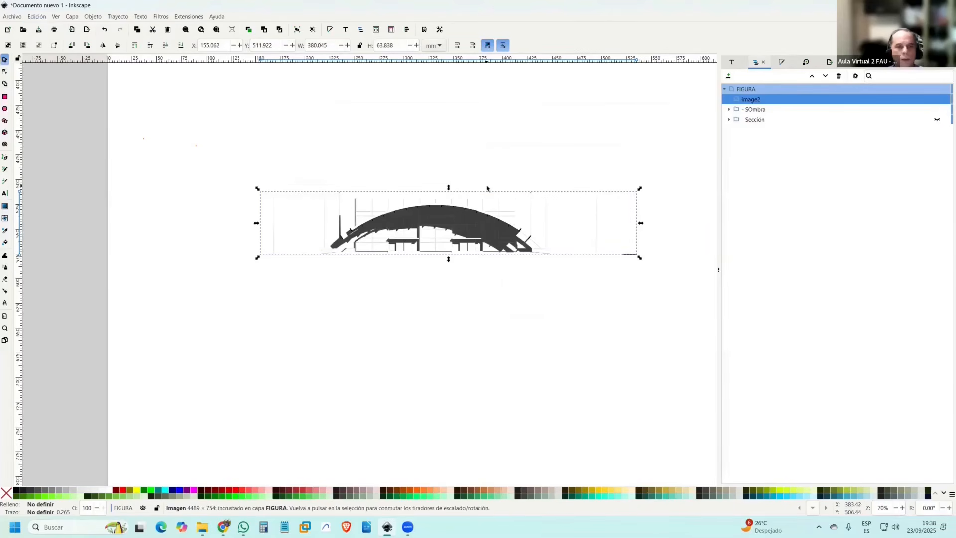
double_click(762, 99)
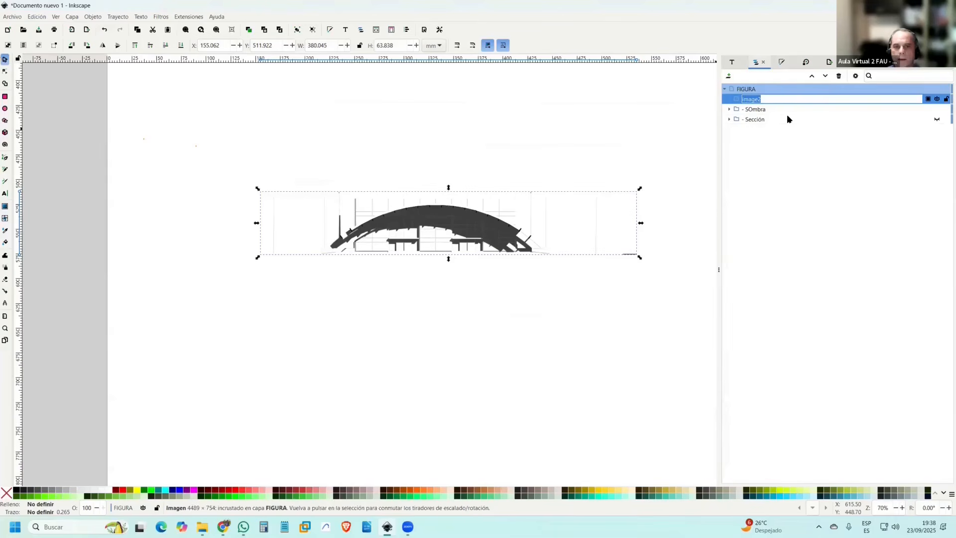
type("-")
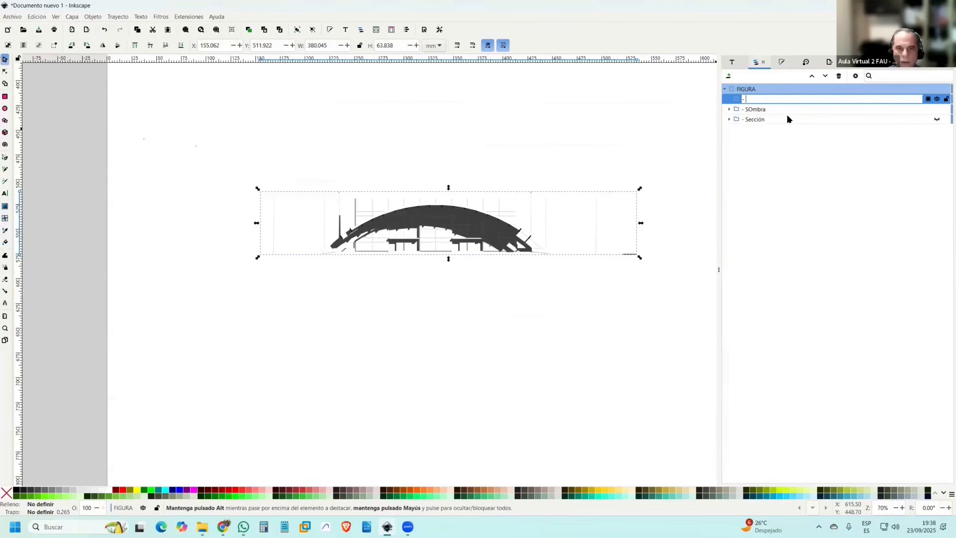
type("Secci´con")
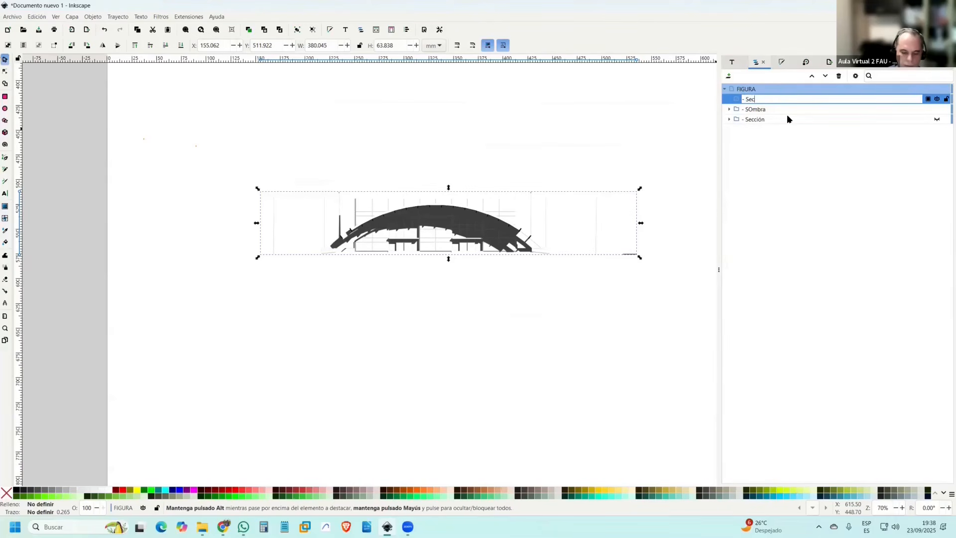
key("BackSpace")
key("BackSpace")
key("BackSpace")
key("BackSpace")
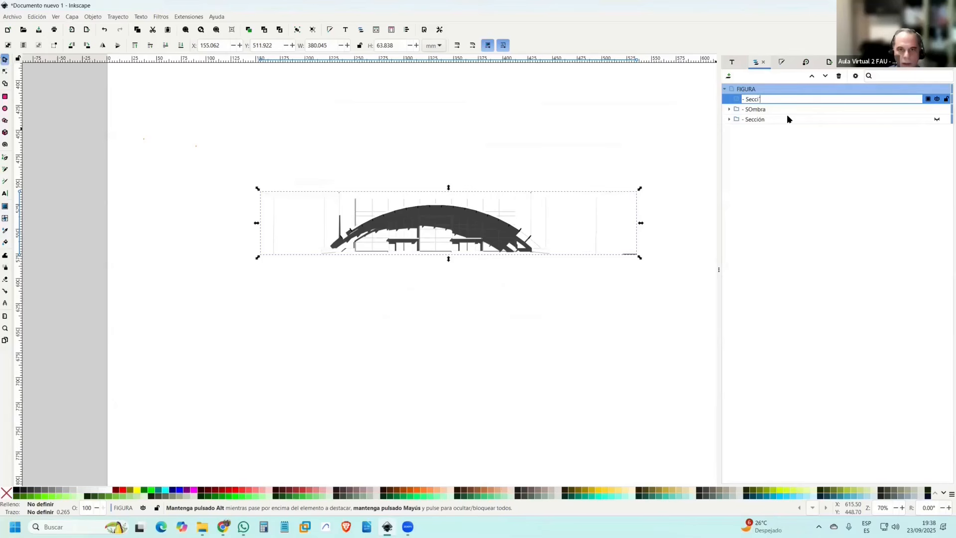
type("on So,bra img")
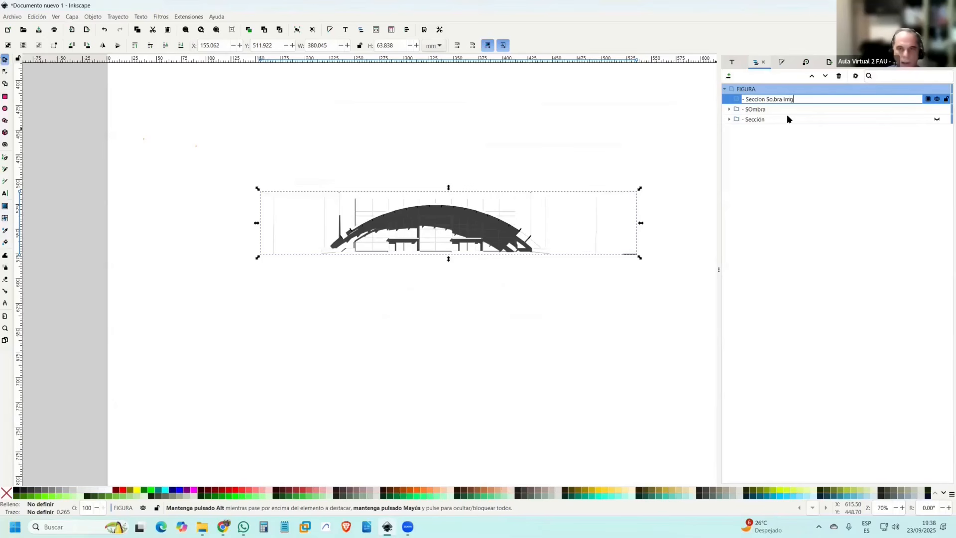
key("Return")
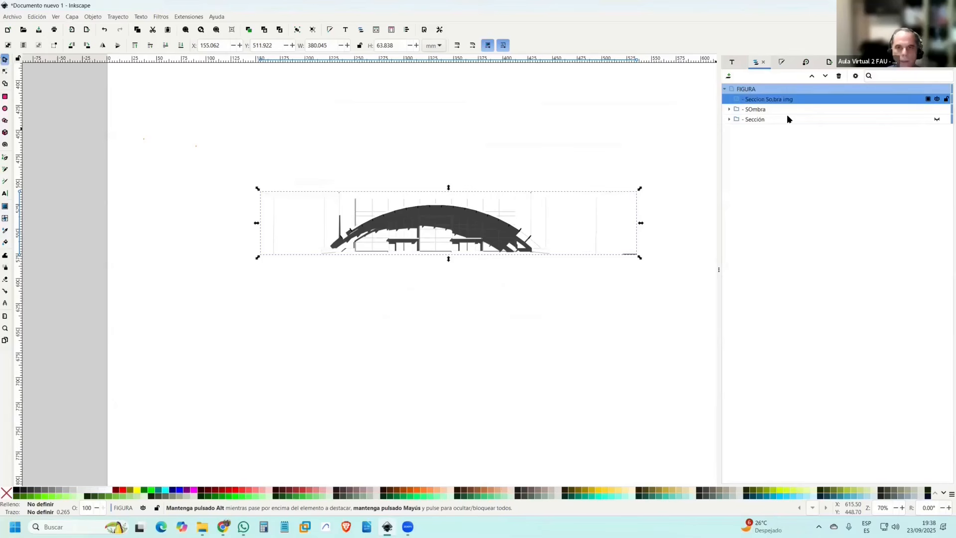
Delete the original SOmbra group and switch visibility from its bitmap copy to the Sección group.
left_click(765, 109)
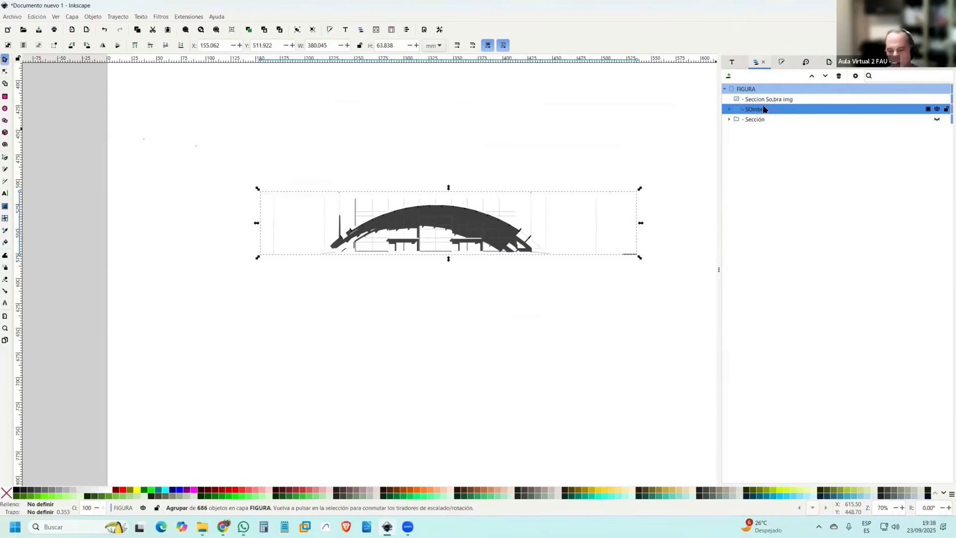
key("Delete")
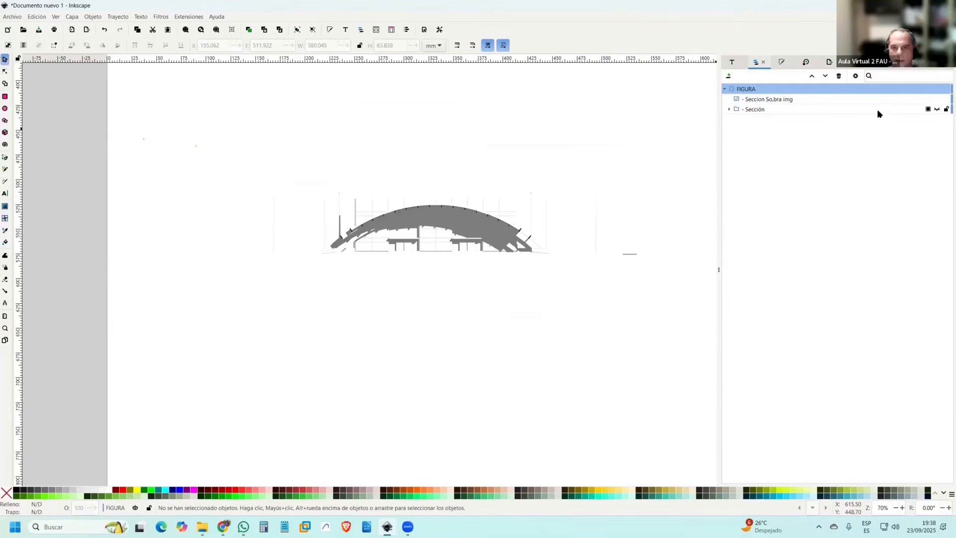
left_click(937, 99)
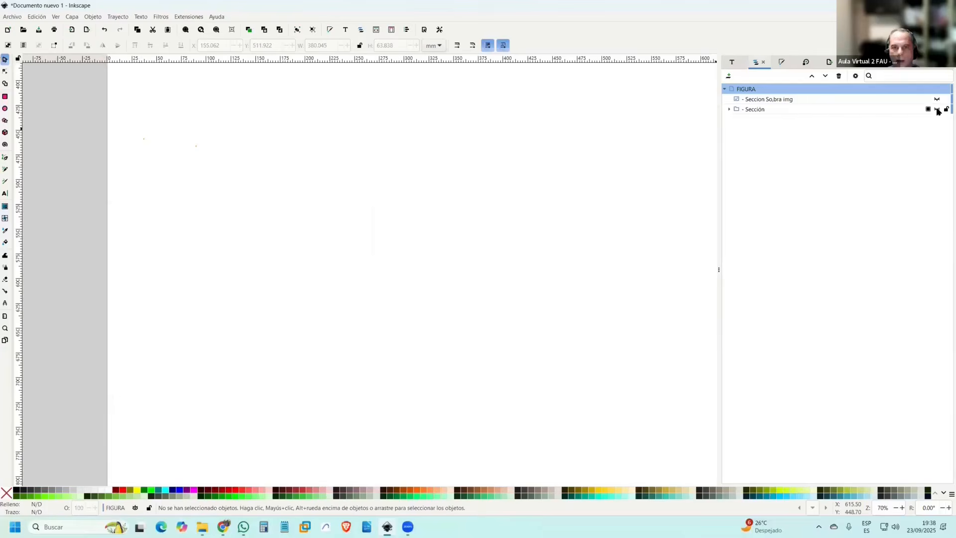
Create a bitmap copy of the Sección group and name it "- Sección Vista-Corte".
left_click(410, 224)
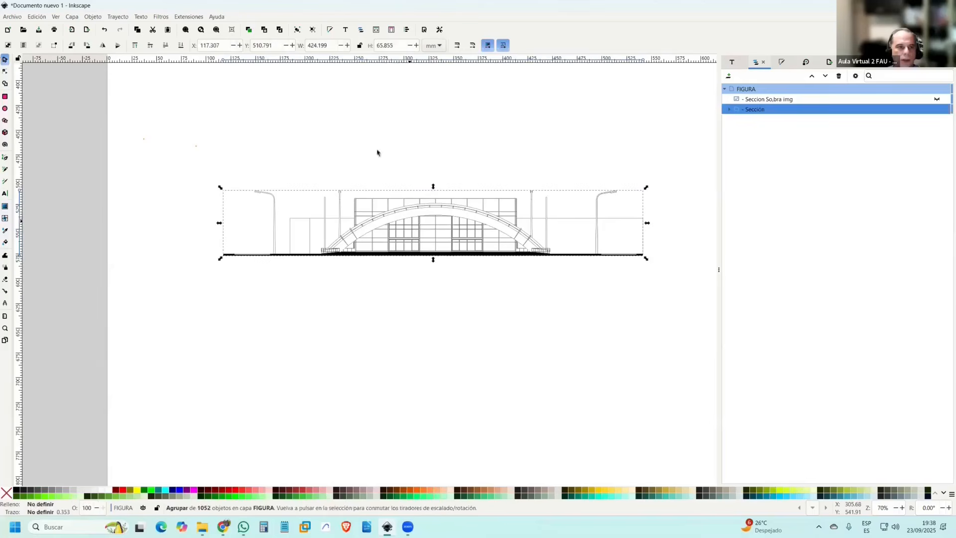
left_click(38, 17)
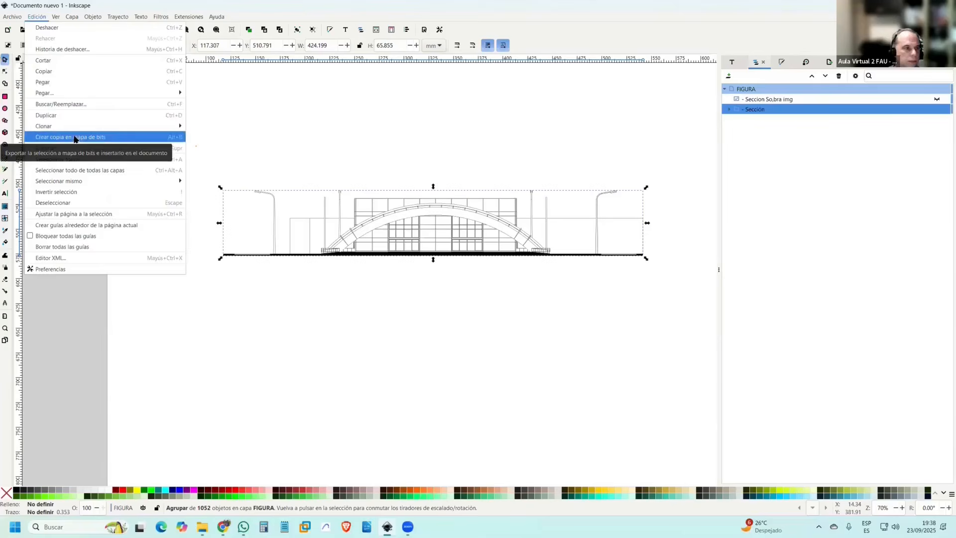
left_click(76, 138)
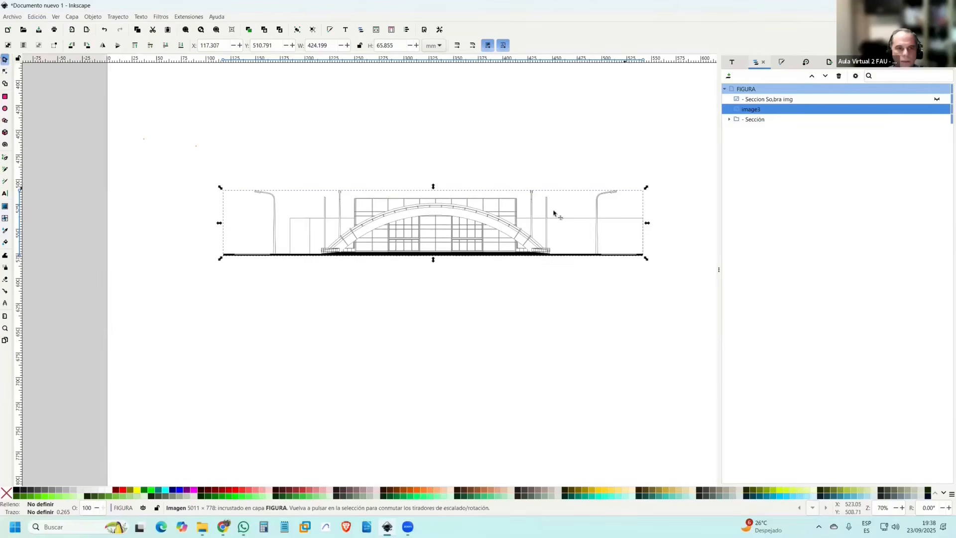
double_click(770, 113)
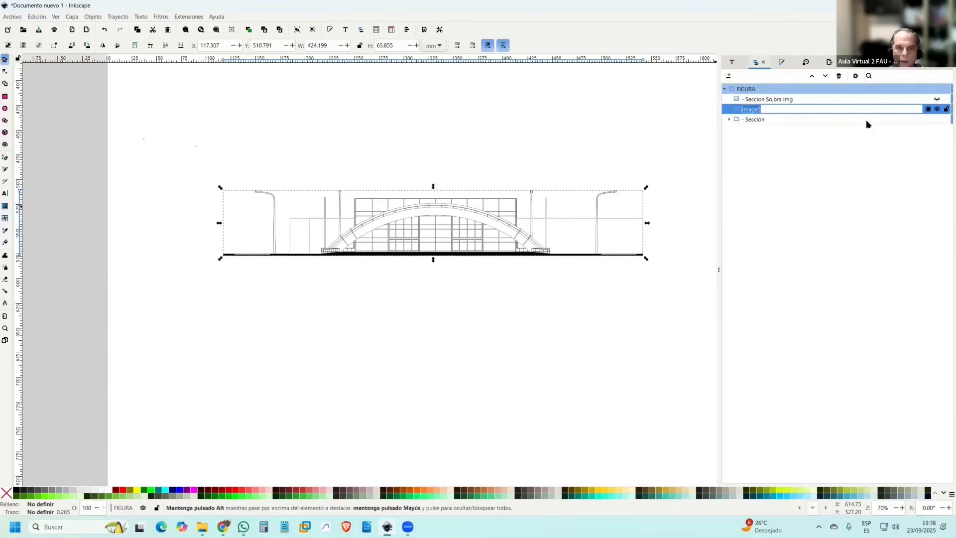
type("- Secci´con")
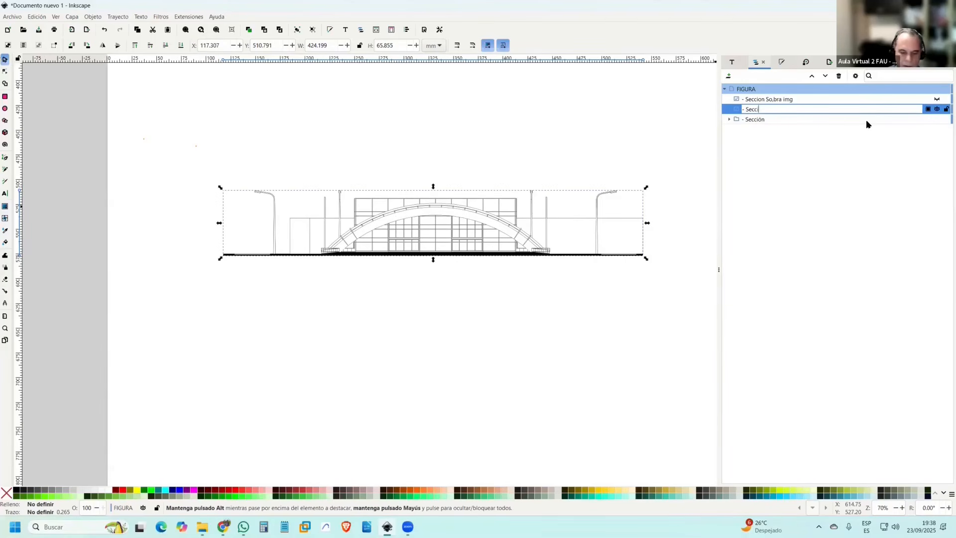
key("BackSpace")
key("BackSpace")
key("BackSpace")
key("BackSpace")
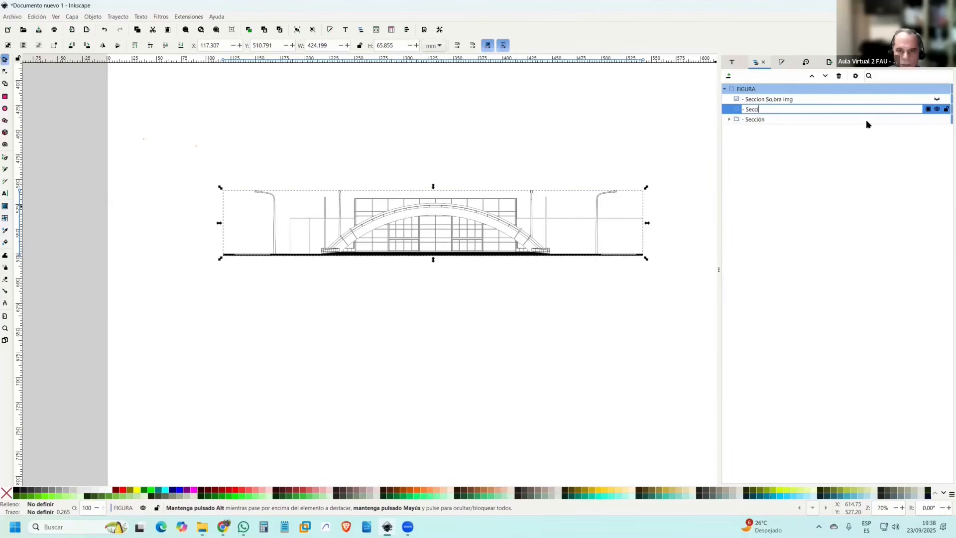
type("ón ")
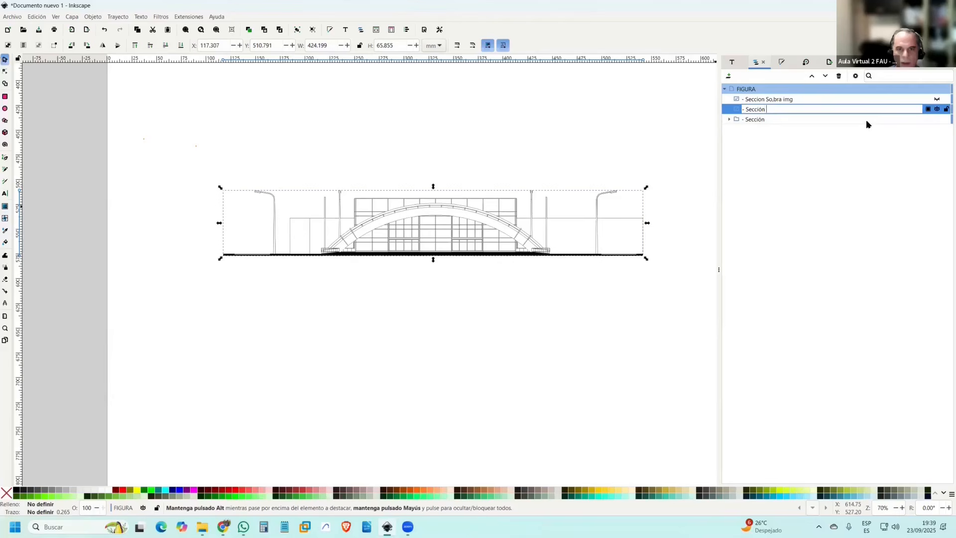
type("Vista")
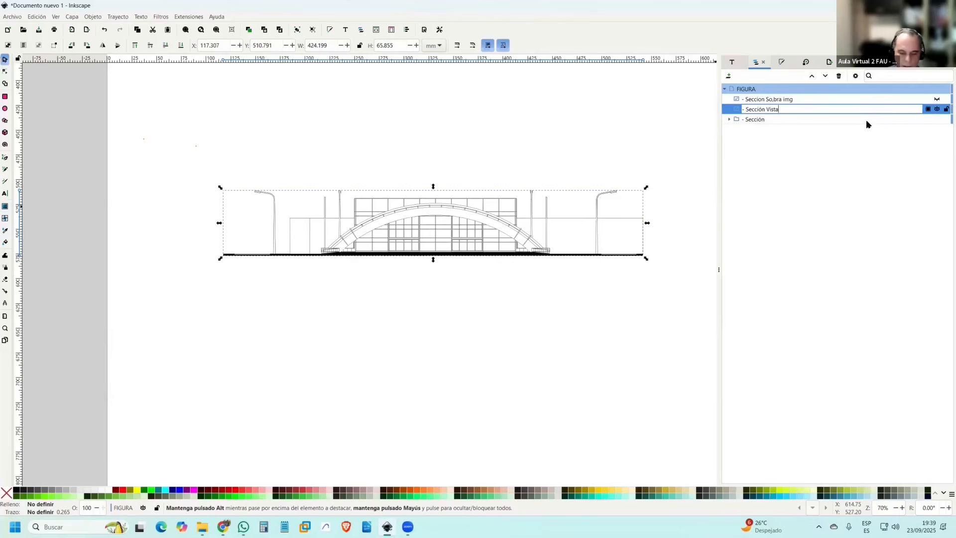
type("-Corte")
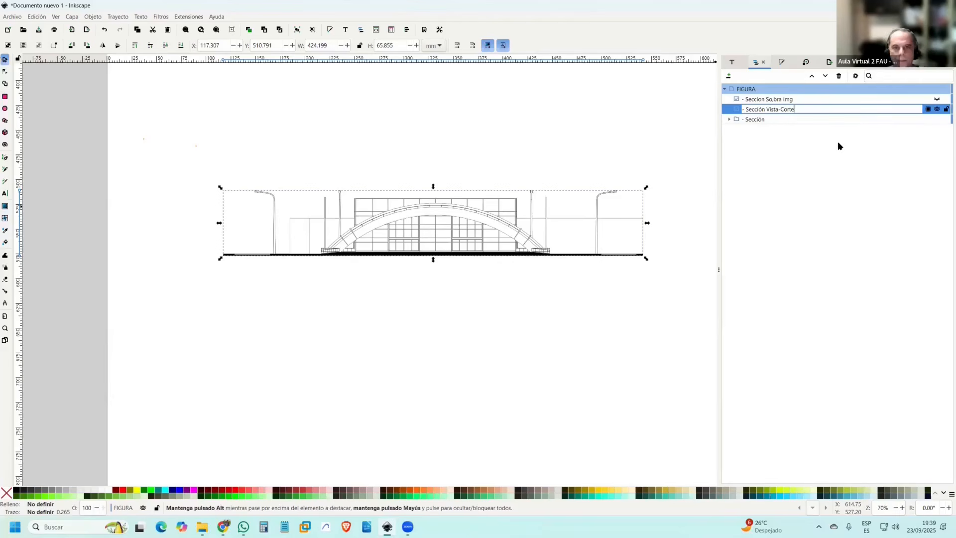
key("Return")
left_click(631, 136)
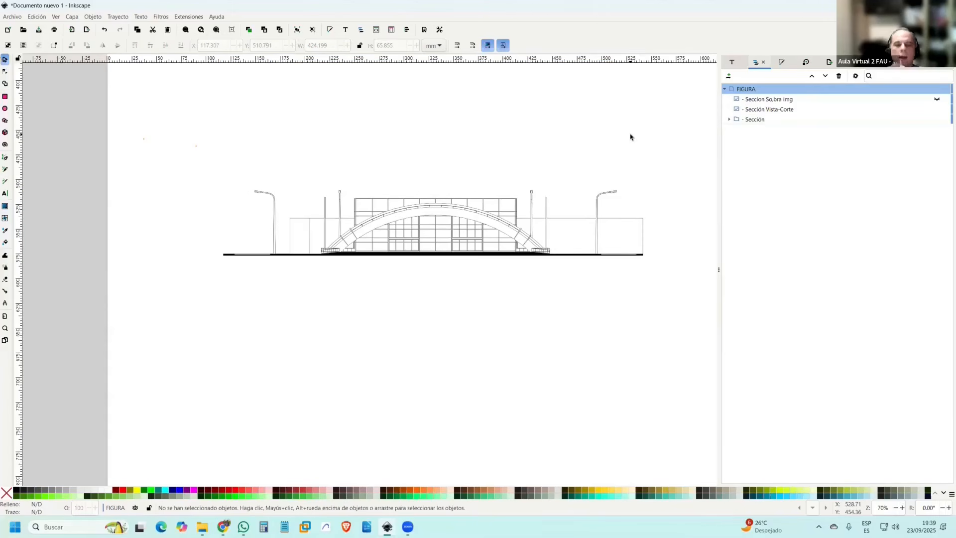
Show the shadow image again and delete the original Sección group.
left_click(937, 99)
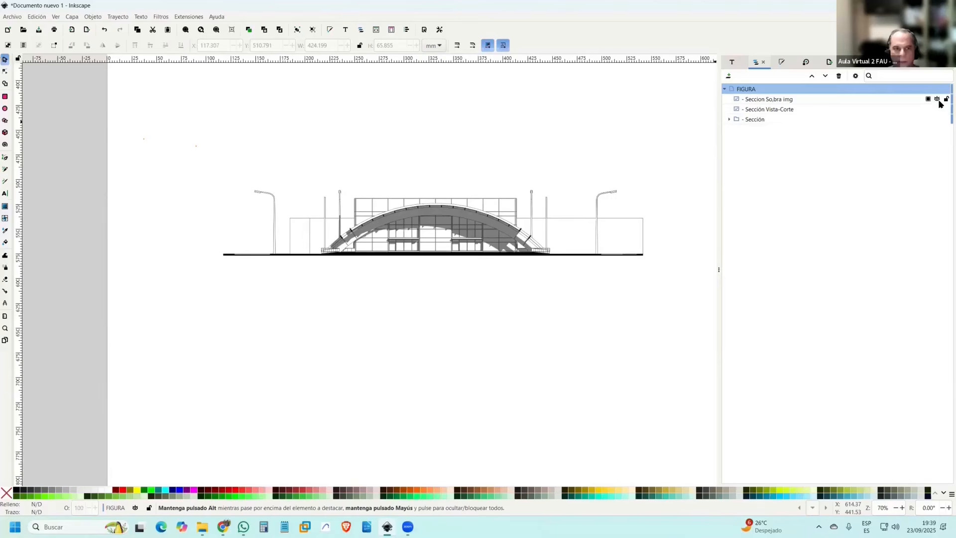
left_click(821, 119)
key("Delete")
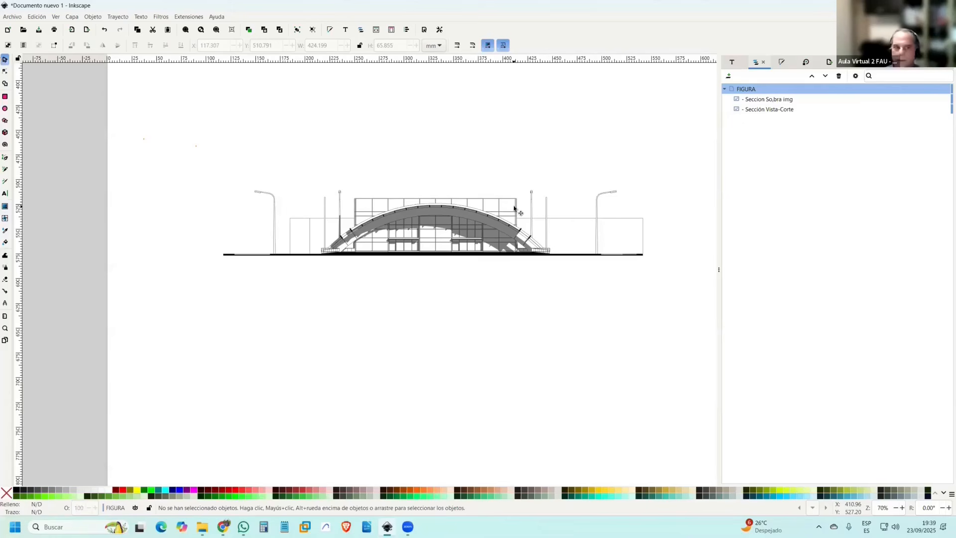
Draw a yellow rectangle about 121 × 234 mm over the middle of the building and send it to the back.
left_click(5, 96)
left_click_drag(384, 119, 504, 350)
left_click(5, 60)
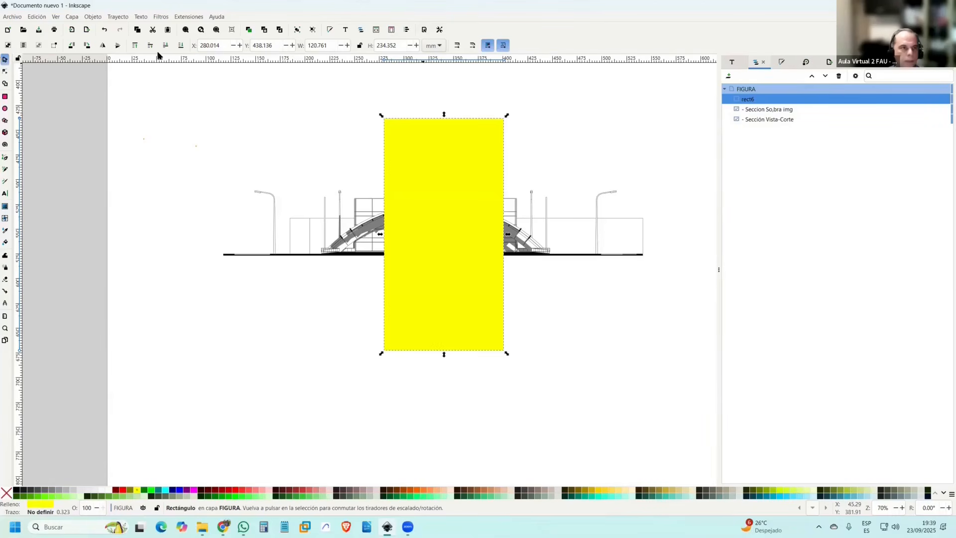
left_click(181, 46)
key("Escape")
scroll(495, 204, "up", 3)
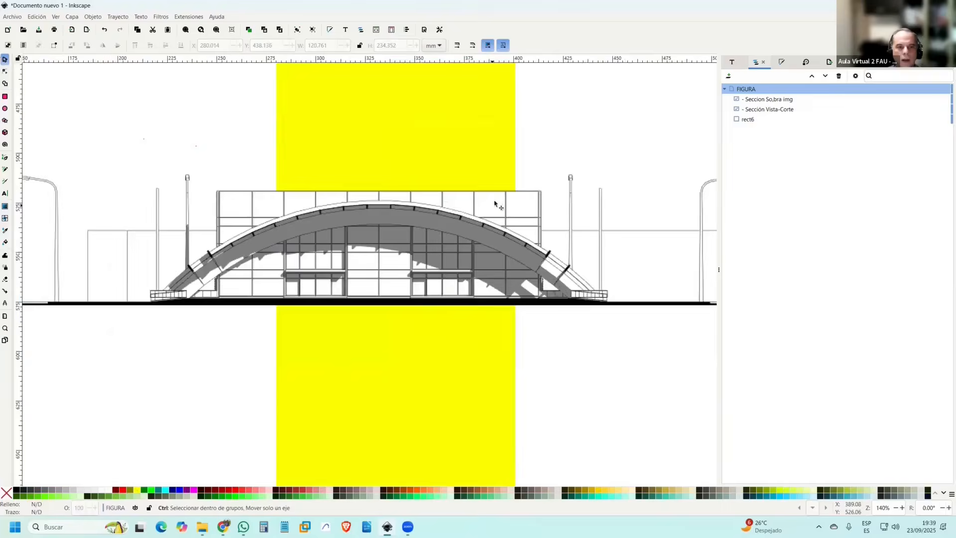
scroll(491, 205, "down", 4)
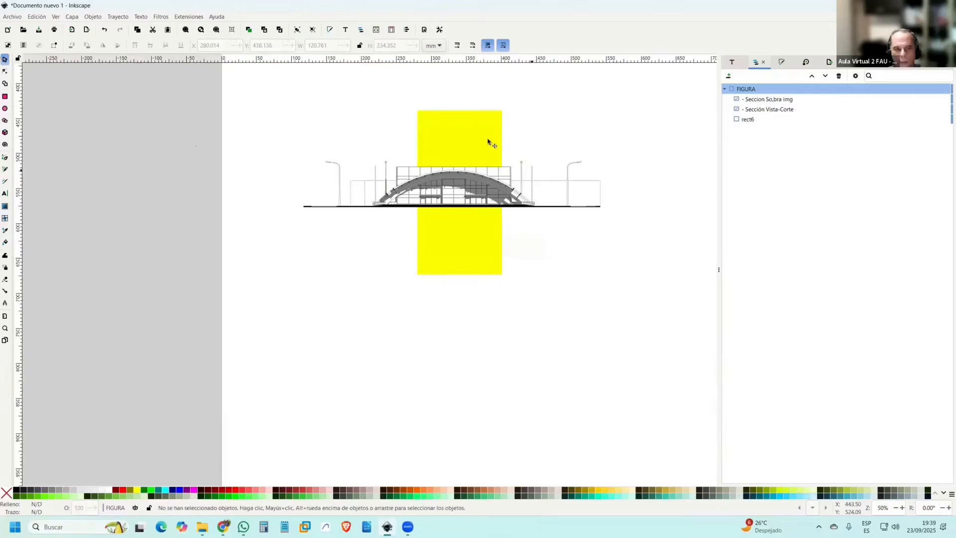
Delete the yellow rectangle and undo the recent changes back through the deletion of the Sección group.
left_click(487, 140)
key("Delete")
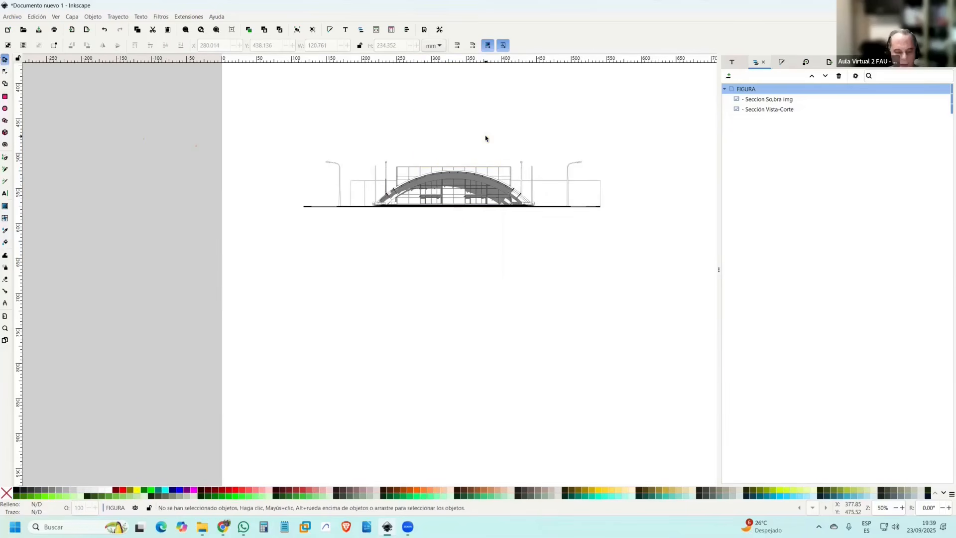
key("ctrl+z")
key("ctrl+z")
key("ctrl+z")
key("ctrl+z")
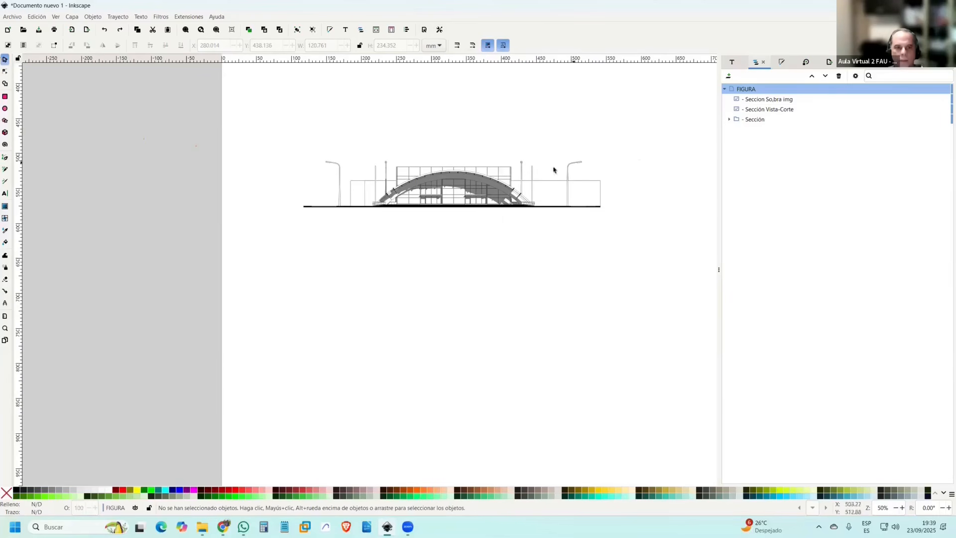
Delete the Sección Vista-Corte bitmap image and hide the shadow image.
left_click(792, 112)
key("Delete")
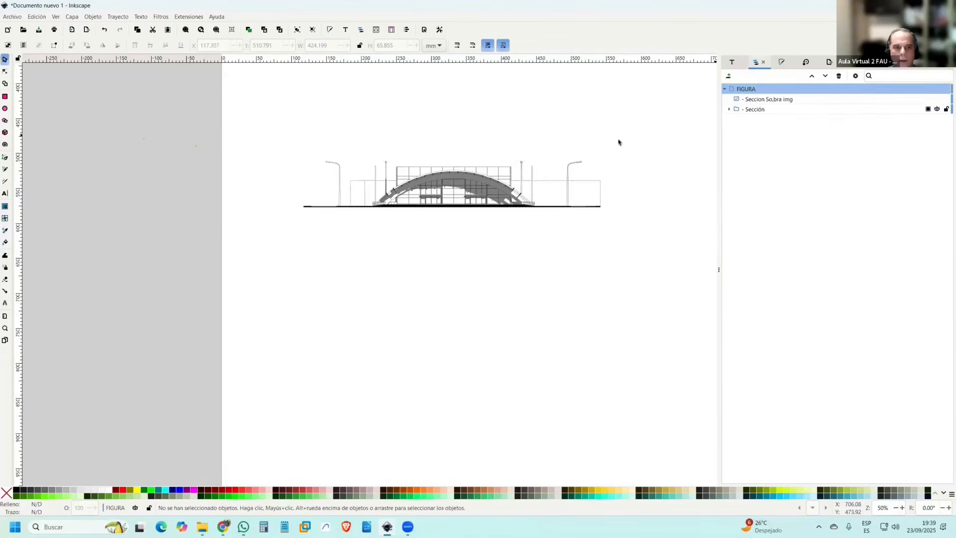
left_click(938, 101)
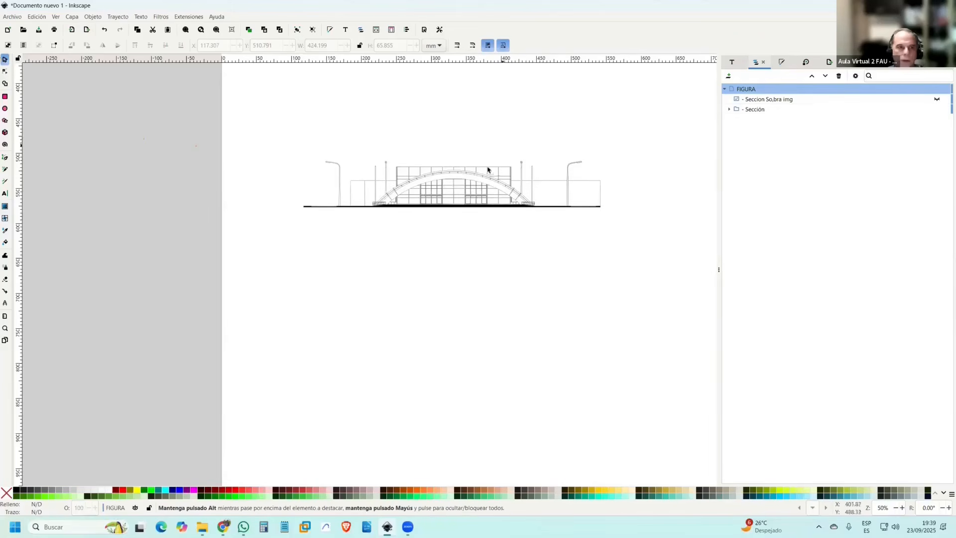
Draw a yellow rectangle about 184 × 349 mm over the middle of the building and send it behind the drawing.
scroll(486, 168, "up", 2)
scroll(462, 183, "down", 5)
key("r")
left_click_drag(438, 137, 481, 226)
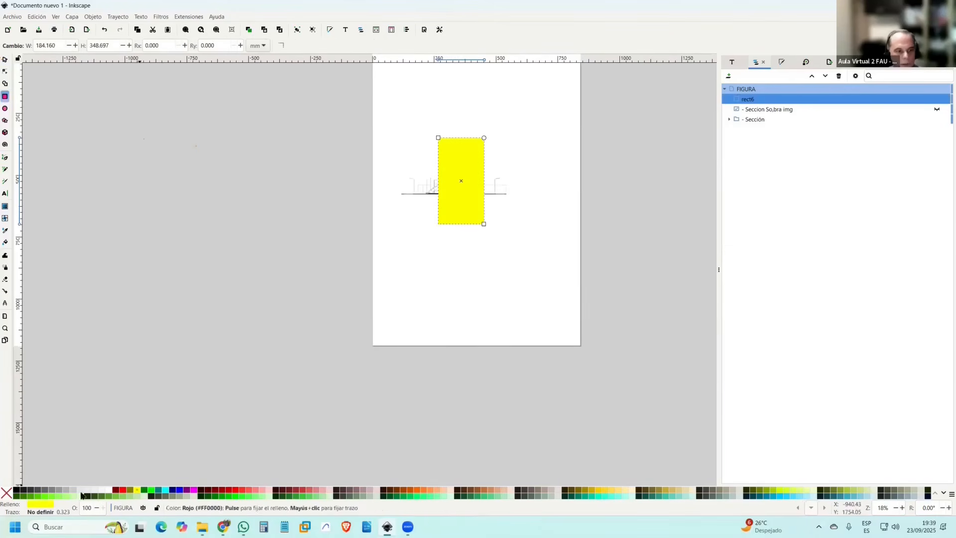
left_click(5, 59)
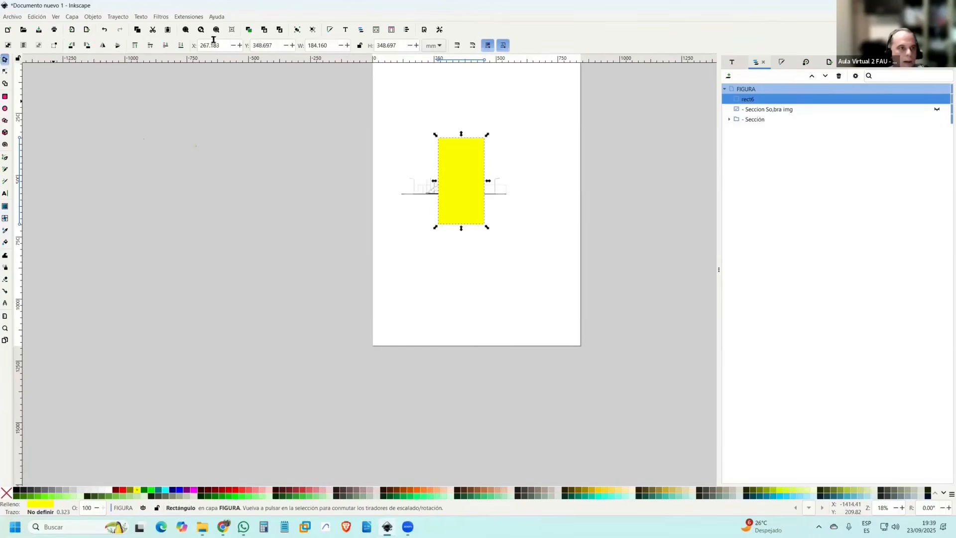
left_click(180, 45)
scroll(462, 183, "up", 4)
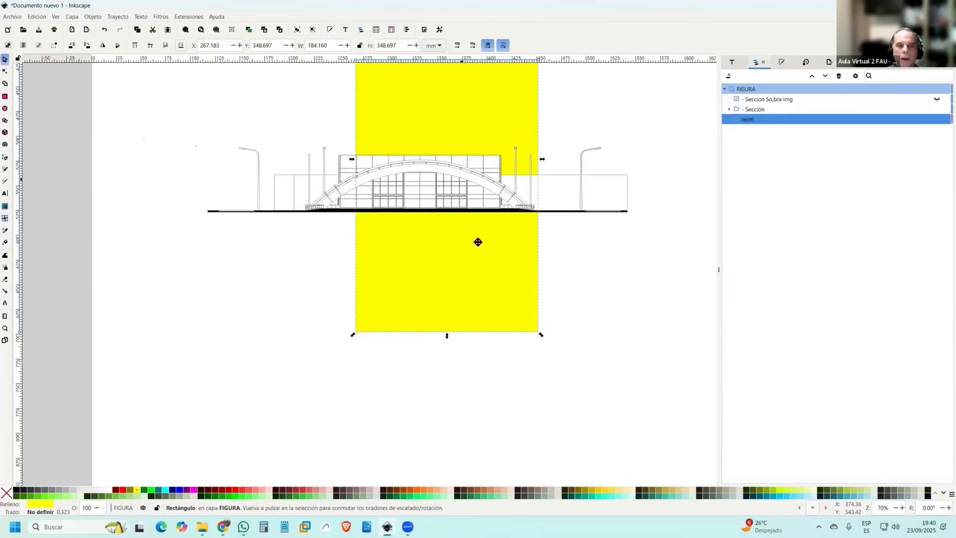
Try removing the fill from the whole Sección group.
left_click_drag(462, 183, 476, 239)
left_click(601, 264)
left_click(596, 261)
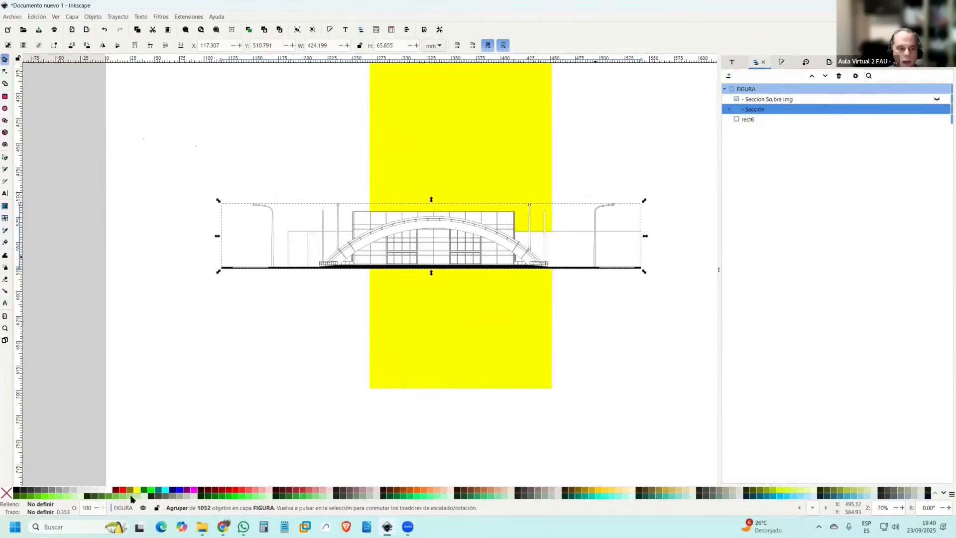
left_click(6, 492)
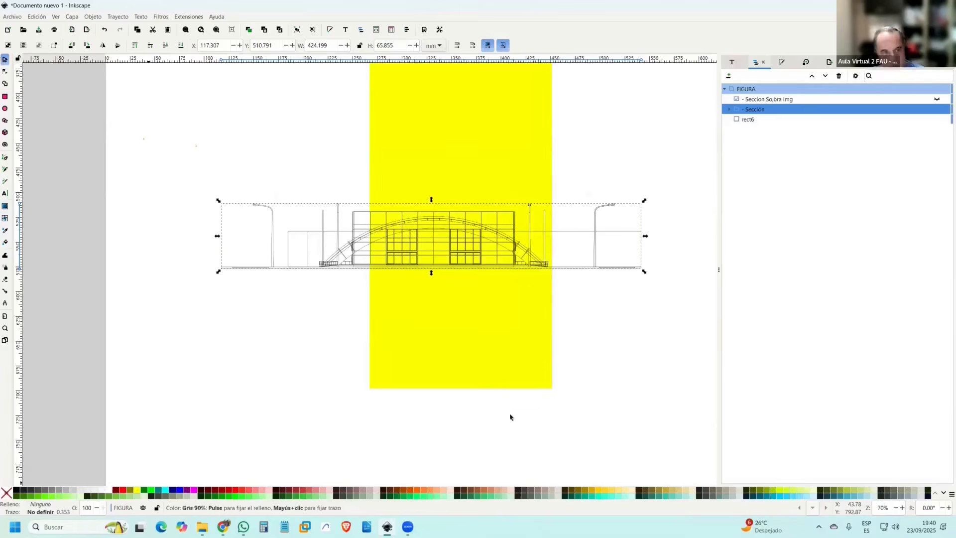
left_click(625, 391)
Inspect the unfilled linework of the building up close and undo the group's fill removal.
scroll(508, 269, "up", 2, "ctrl")
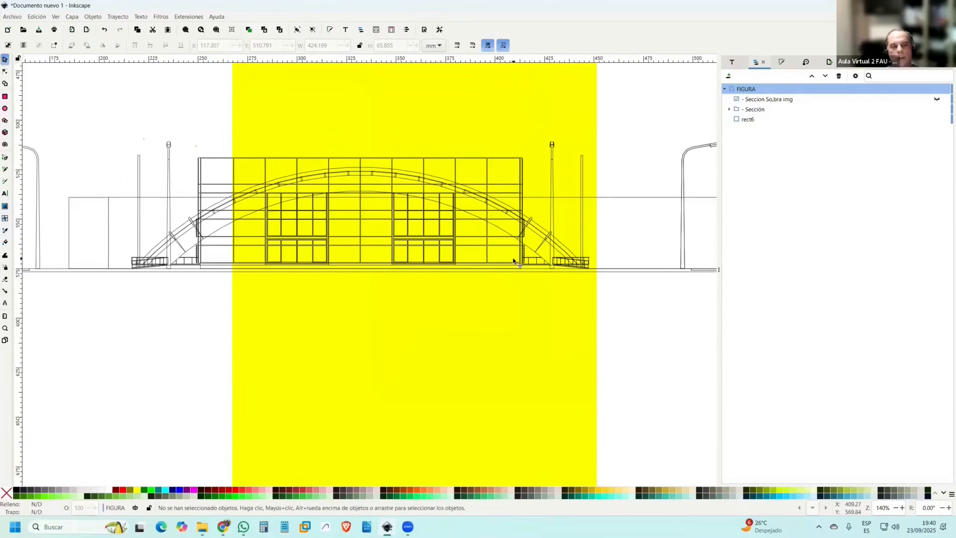
scroll(548, 149, "down", 1, "ctrl")
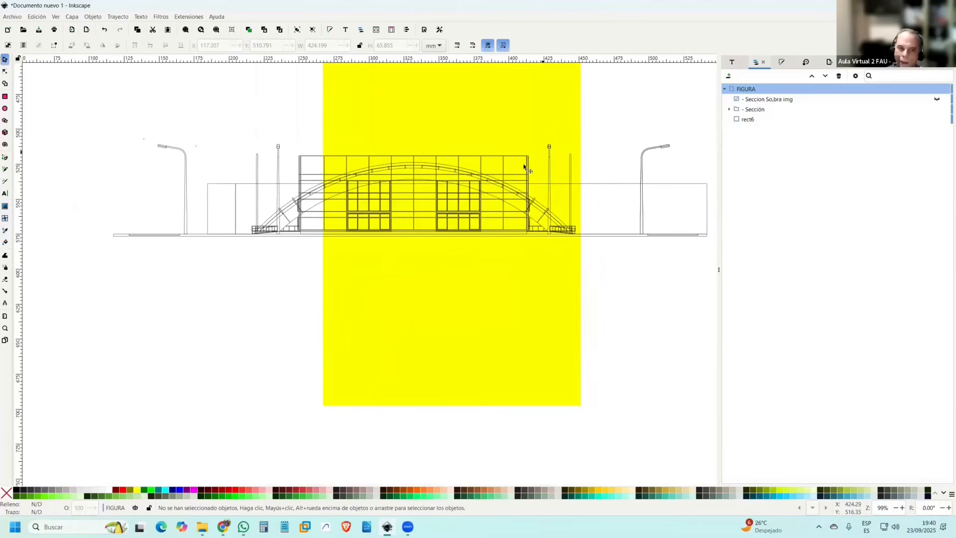
scroll(505, 186, "up", 4, "ctrl")
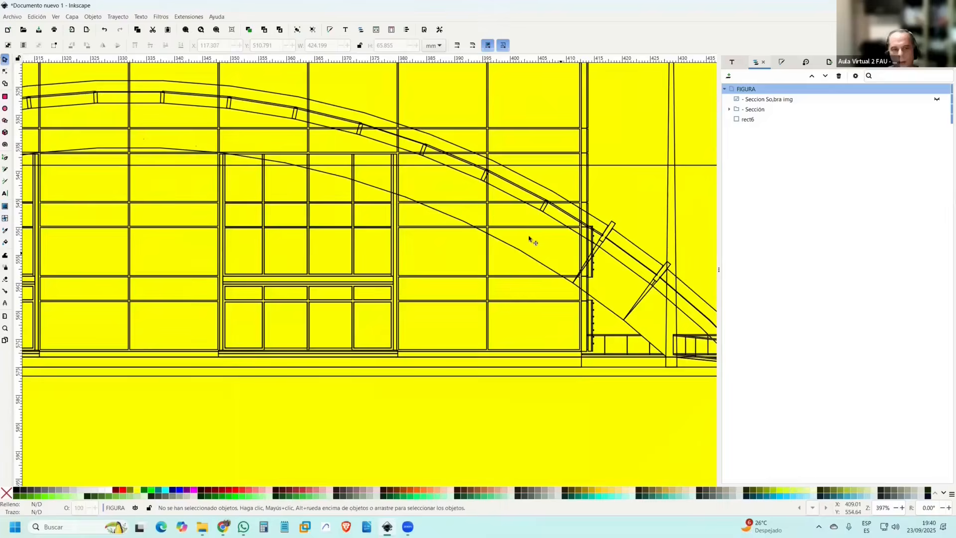
scroll(529, 238, "down", 4, "ctrl")
scroll(568, 248, "up", 3, "ctrl")
scroll(568, 242, "down", 3)
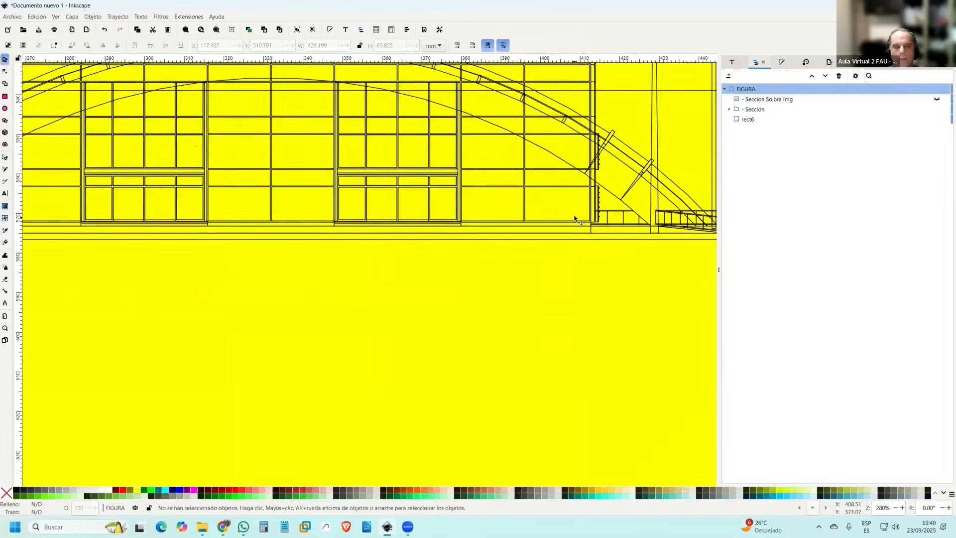
scroll(566, 214, "down", 4, "ctrl")
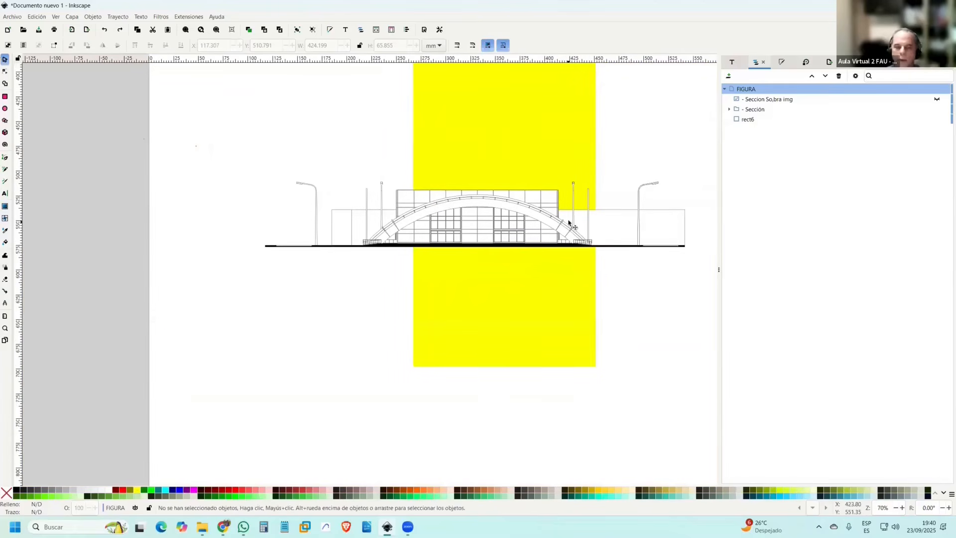
Select the glazing panels across the upper facade one after another inside the Sección group, and clear the selection.
scroll(551, 202, "up", 3, "ctrl")
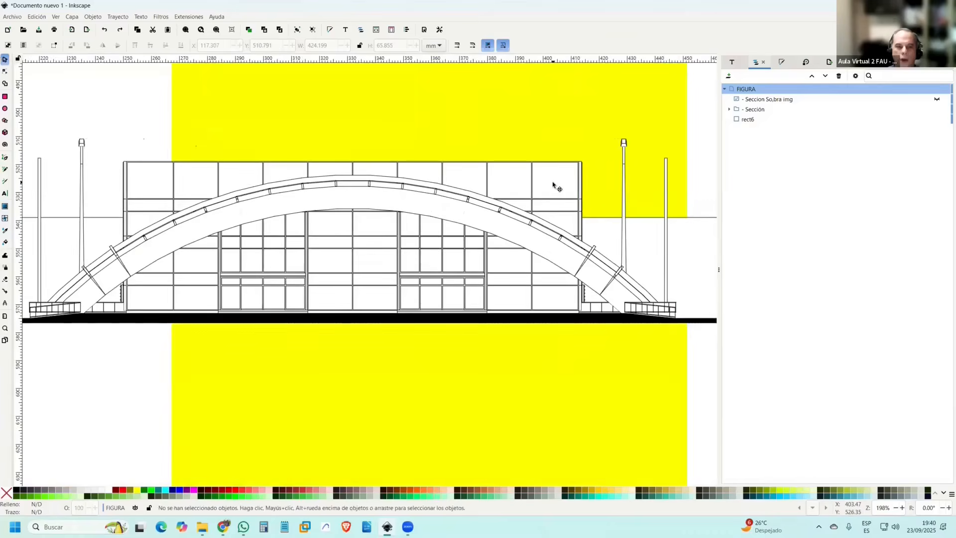
left_click(553, 186)
left_click(512, 181, "shift")
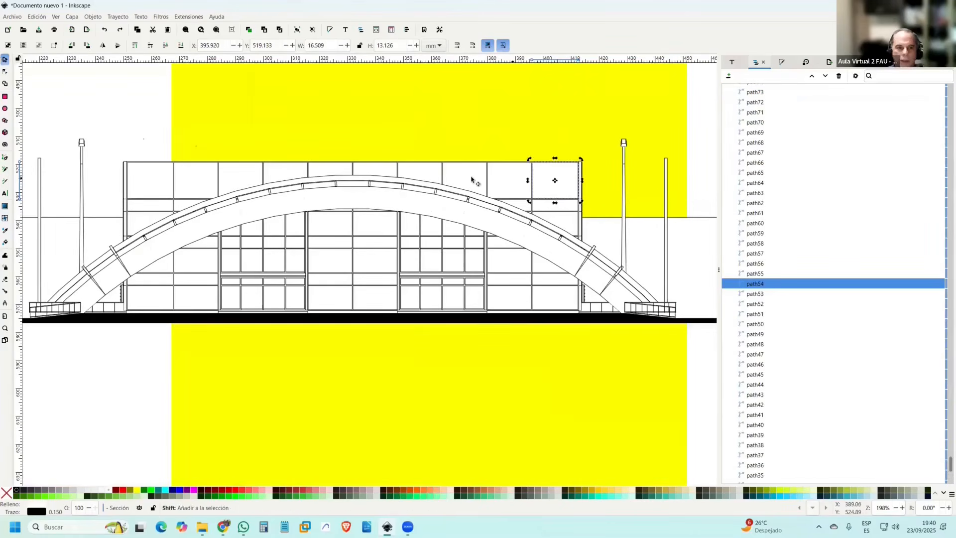
left_click(470, 181, "shift")
left_click(422, 174, "shift")
left_click(377, 172, "shift")
left_click(326, 174, "shift")
left_click(285, 174, "shift")
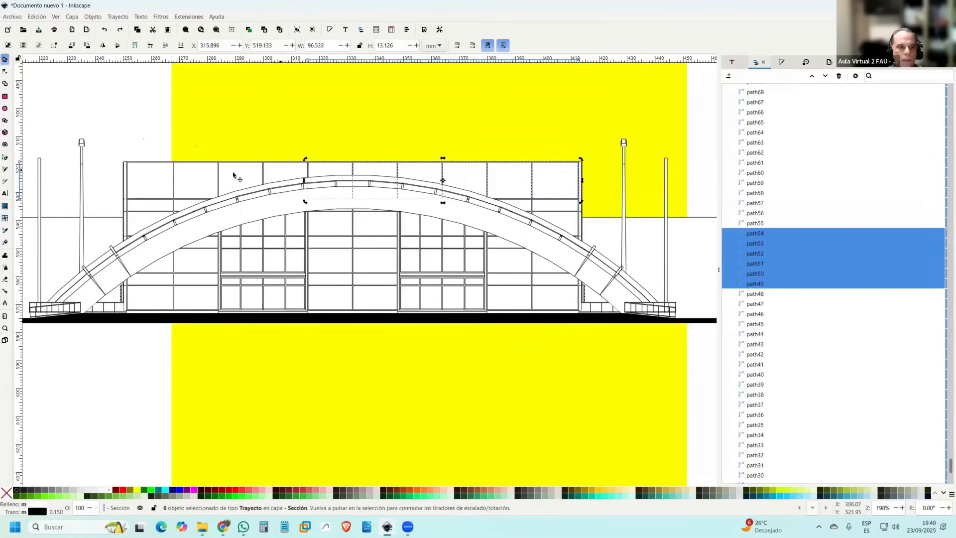
left_click(234, 173, "shift")
left_click(183, 175, "shift")
left_click(144, 186, "shift")
left_click(144, 201, "shift")
left_click(179, 205, "shift")
left_click(163, 222, "shift")
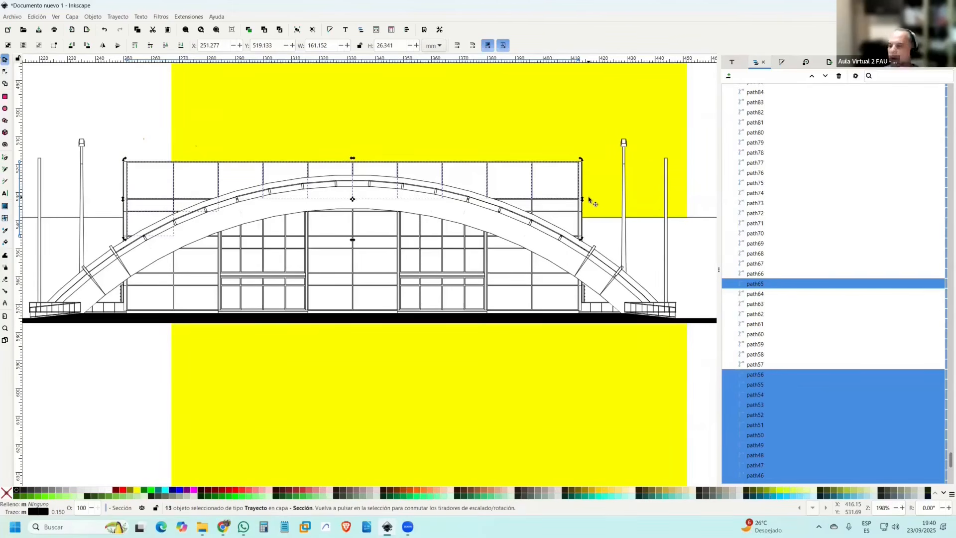
left_click(592, 229)
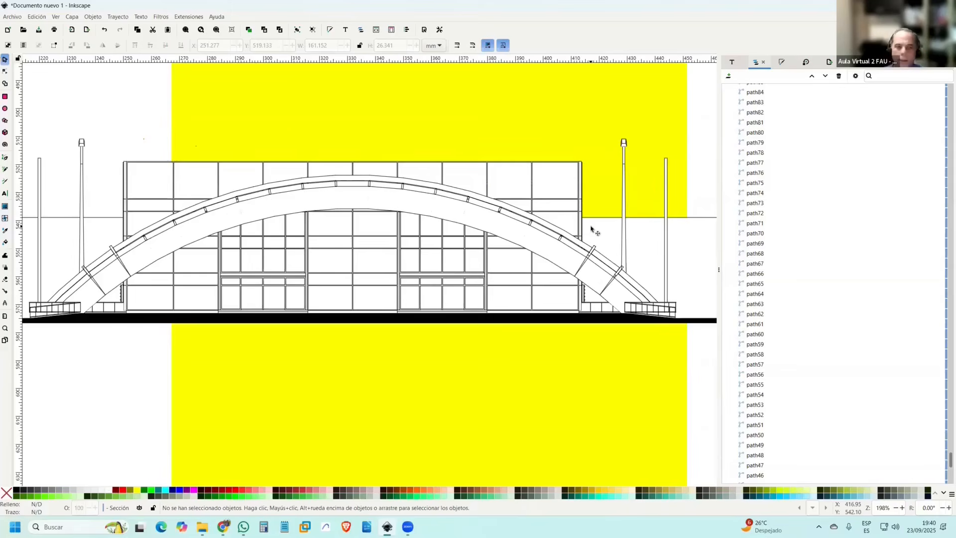
Remove the fill from the large facade outline path behind the glazing panels and deselect it.
left_click(163, 177)
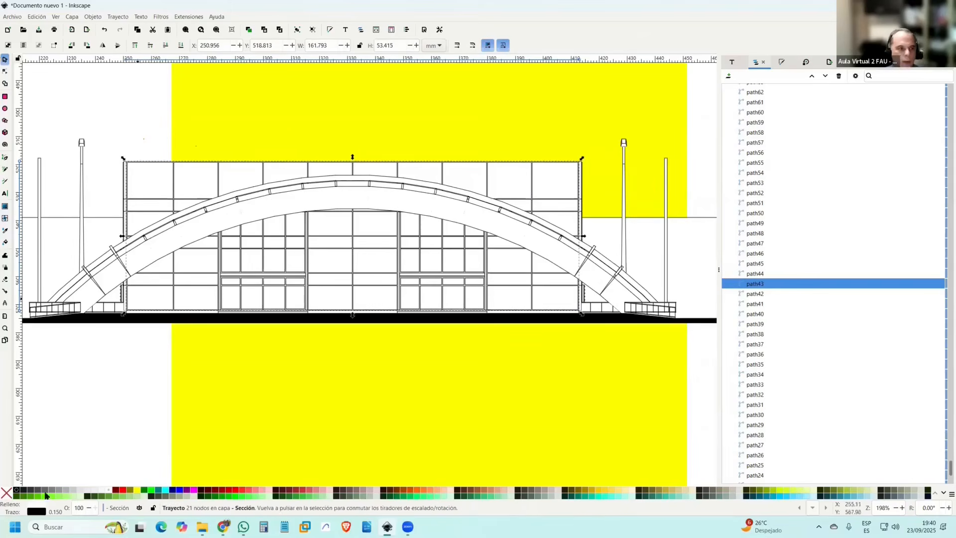
left_click(7, 494)
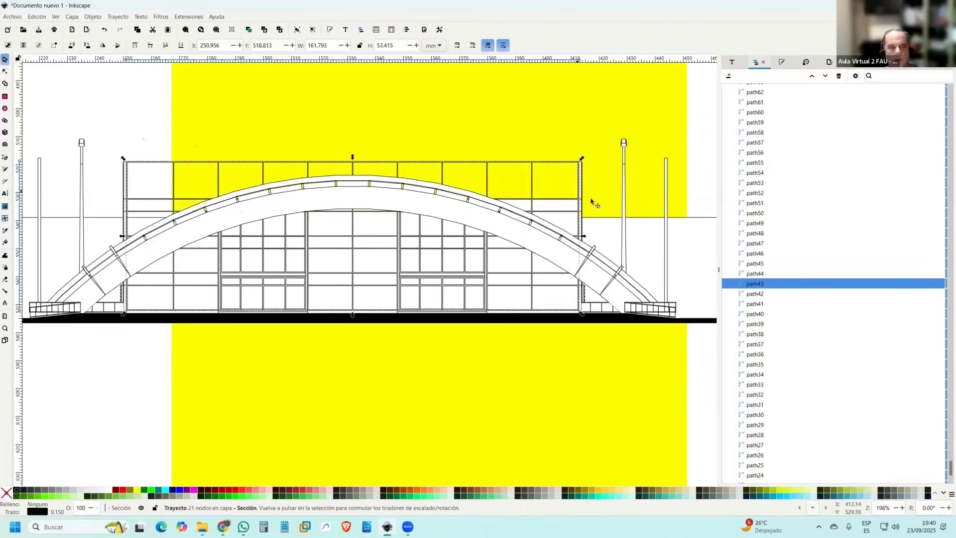
scroll(593, 203, "down", 2)
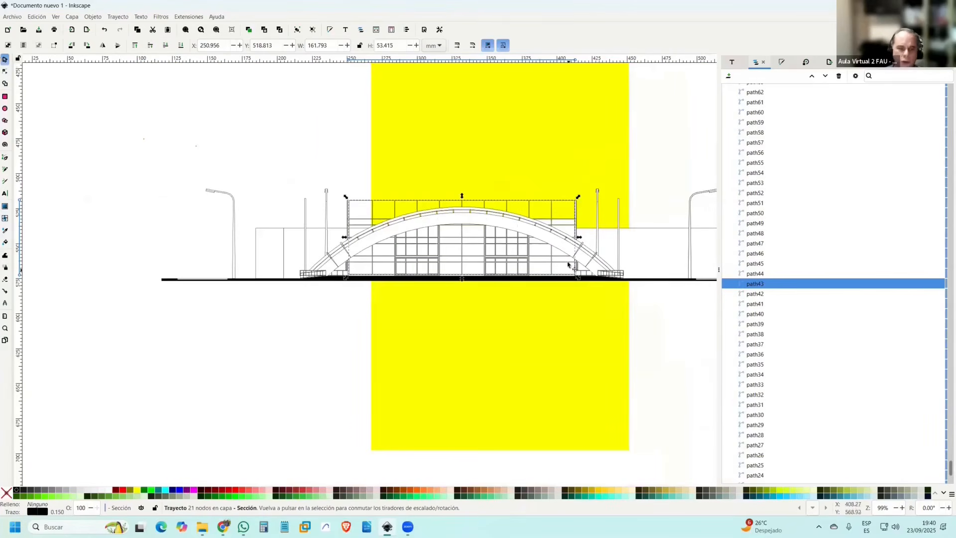
scroll(568, 259, "up", 2)
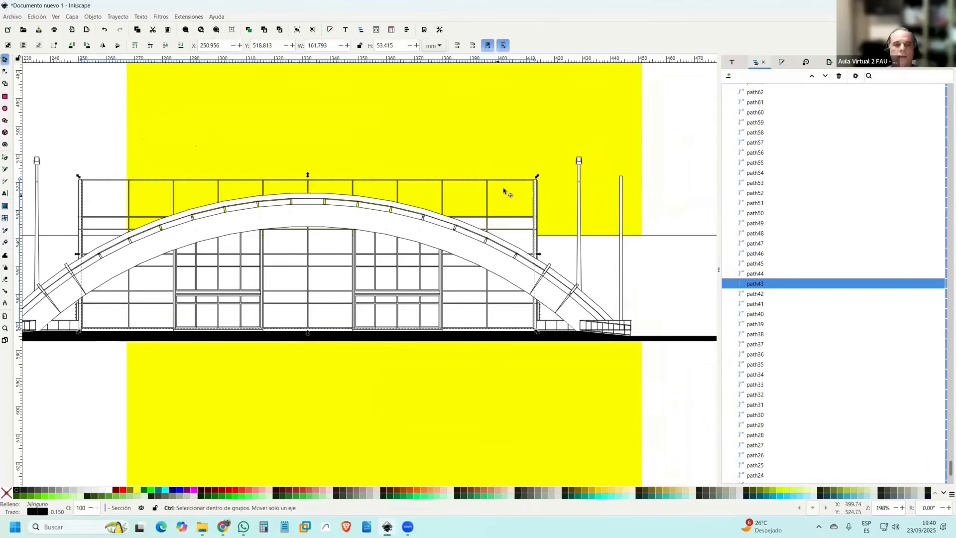
scroll(513, 214, "down", 4)
left_click(646, 245)
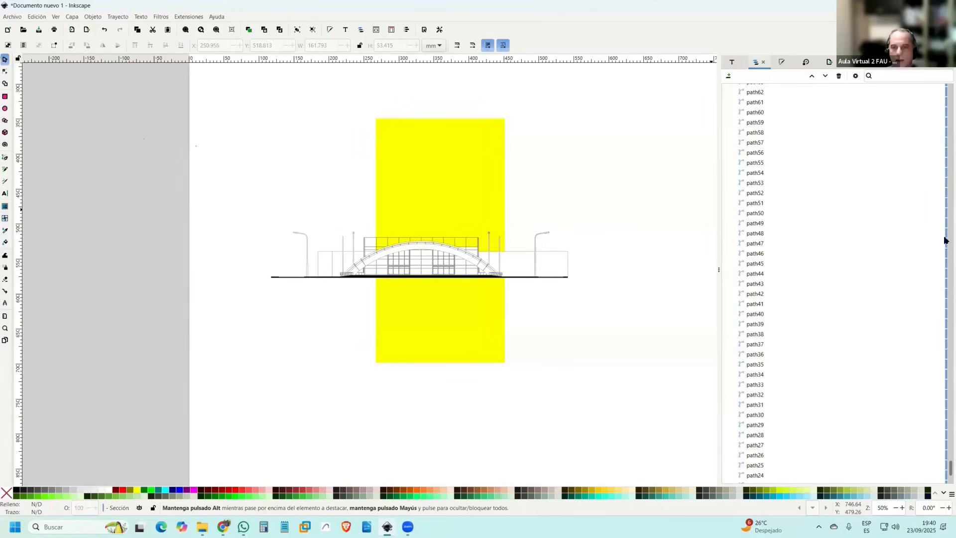
Collapse the Sección group in the object list and delete the yellow rectangle.
left_click_drag(950, 469, 948, 88)
left_click(730, 110)
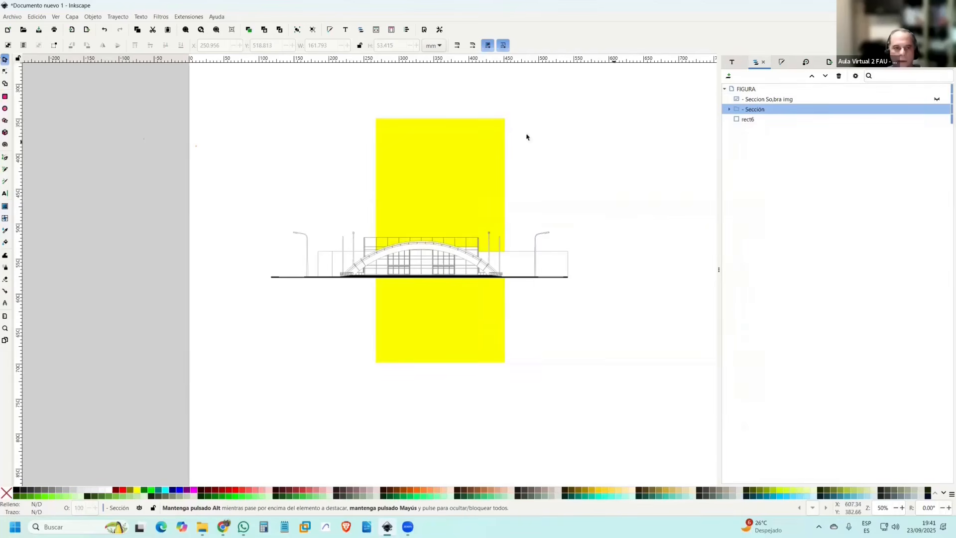
left_click(497, 123)
key("Delete")
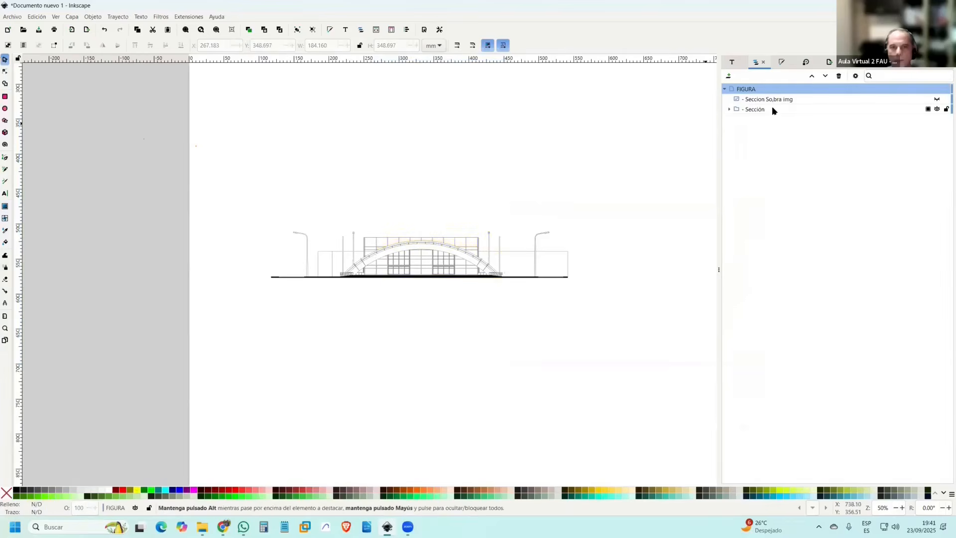
Create a bitmap copy of the Sección group.
left_click(772, 108)
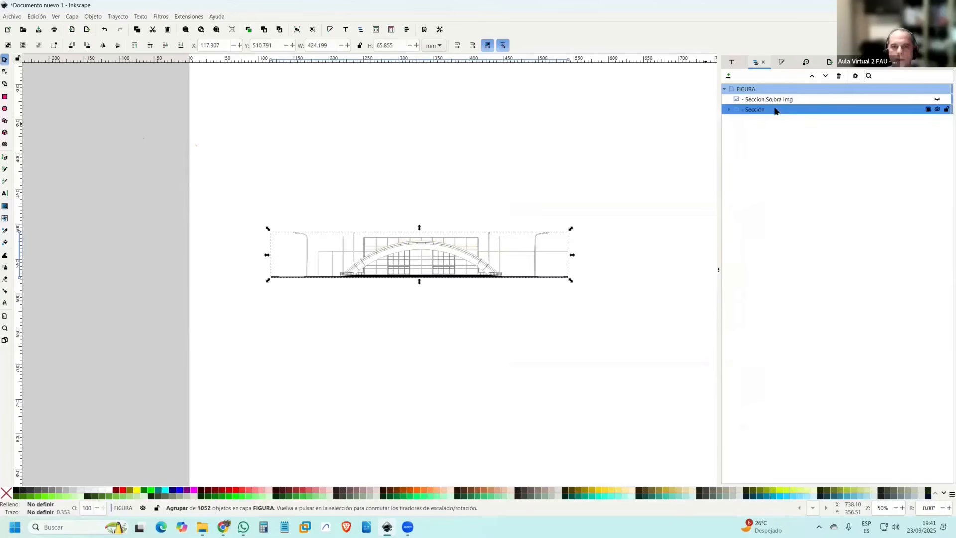
left_click(38, 16)
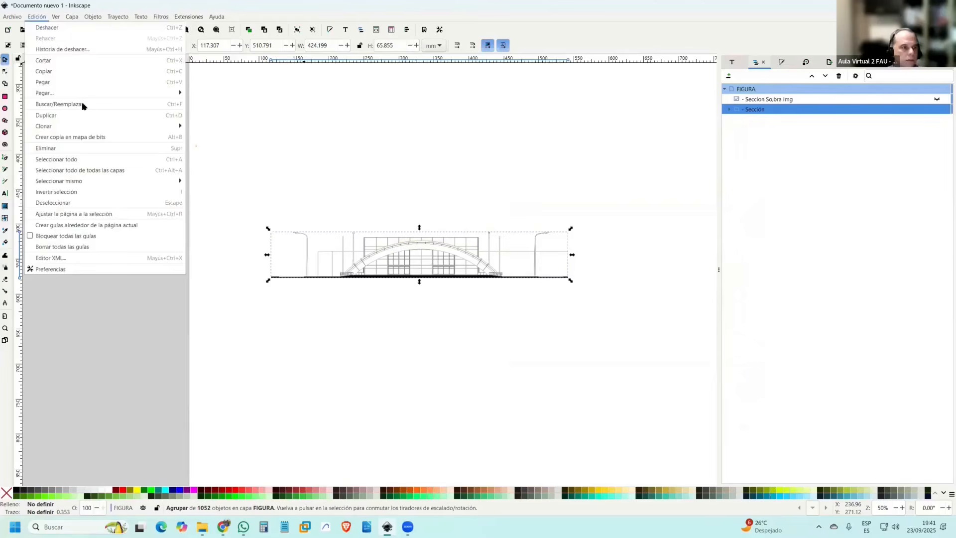
left_click(79, 137)
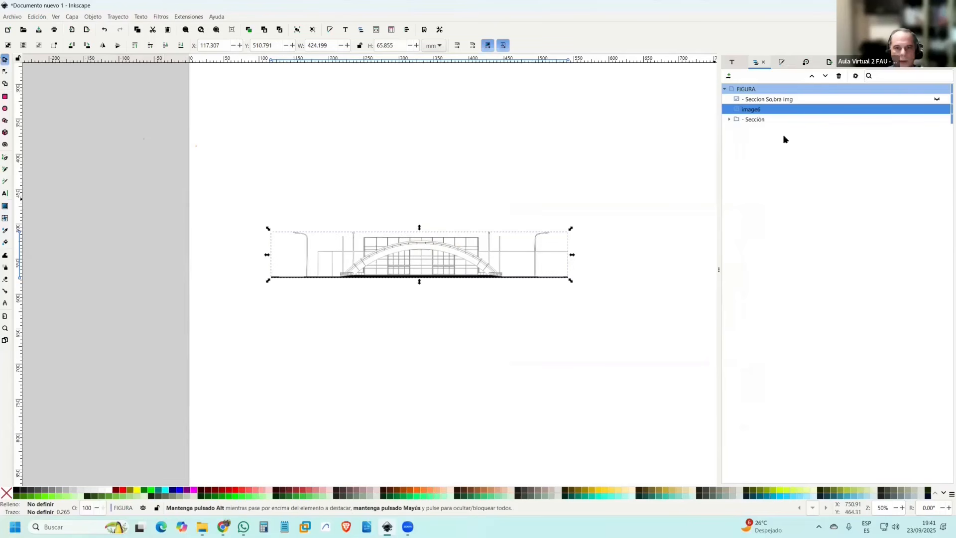
Rename the new bitmap image as "- Sección Vista-COrte".
double_click(752, 110)
type("-")
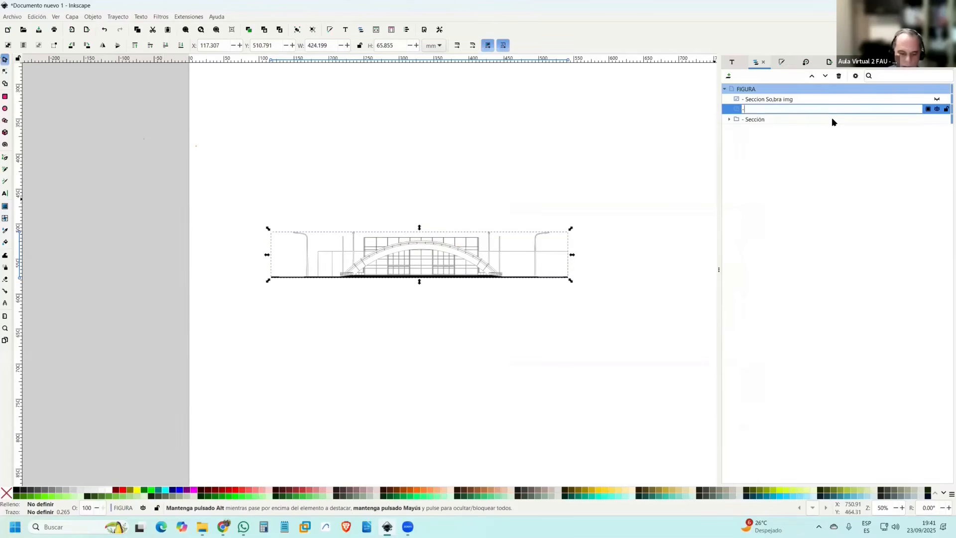
type(" Seccipm")
key("BackSpace")
key("BackSpace")
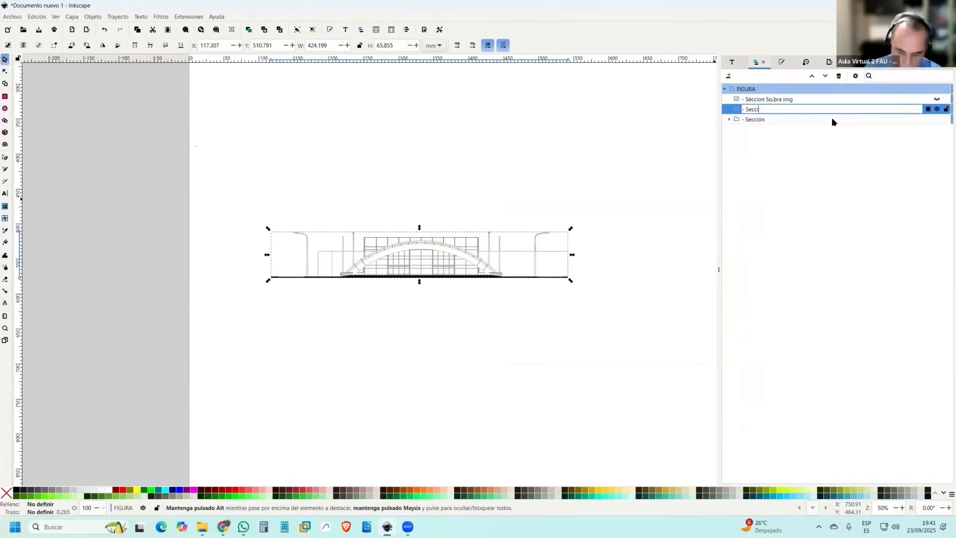
type("ón Vi")
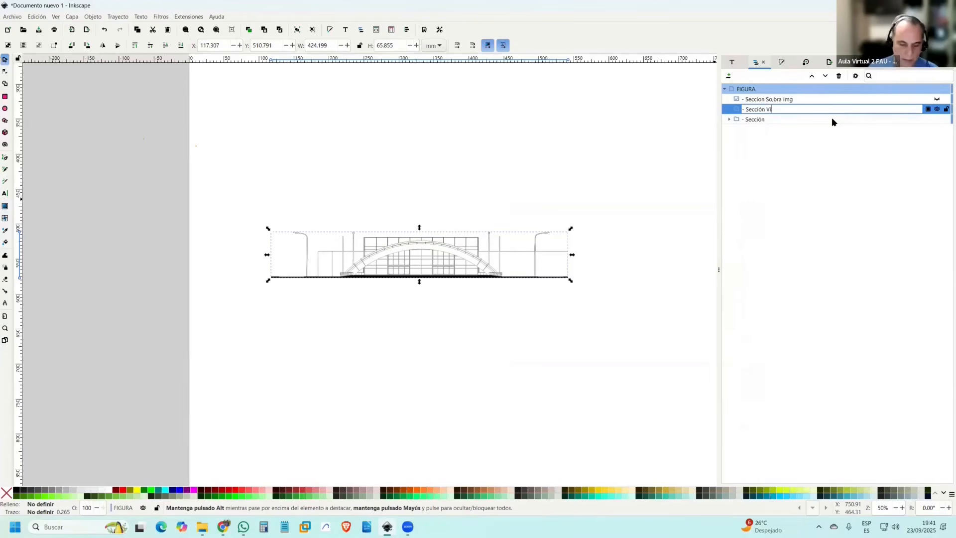
type("sta-COrte")
key("Return")
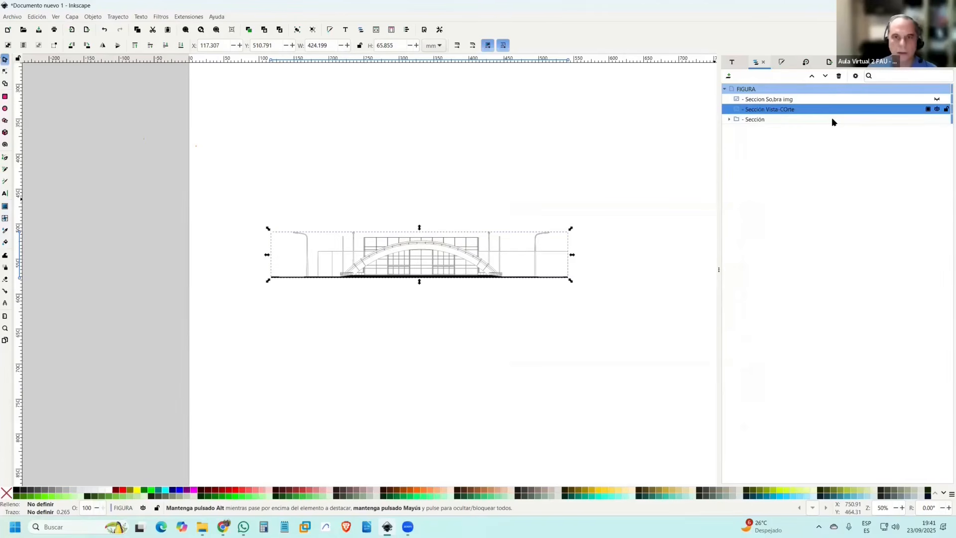
Delete the original Sección vector group and show the shadow image again.
left_click(771, 120)
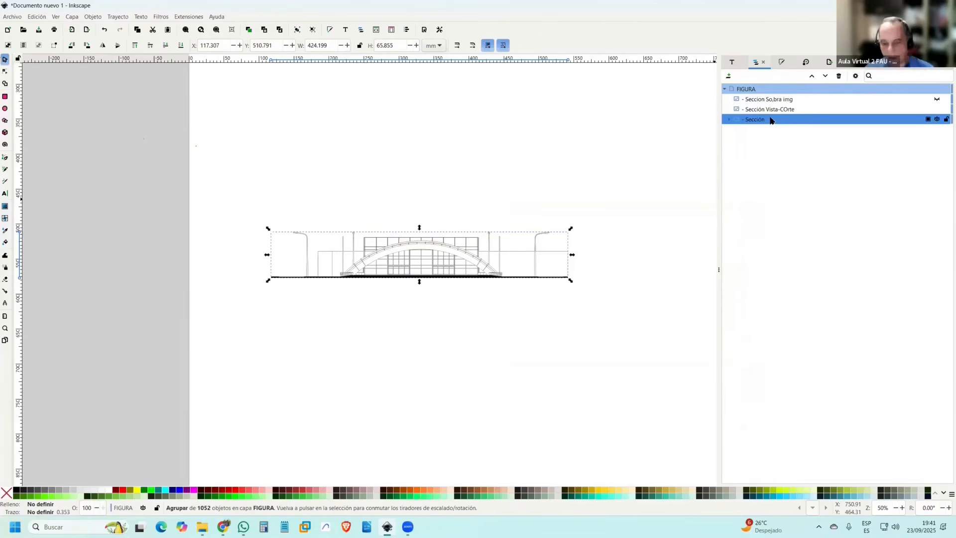
key("Delete")
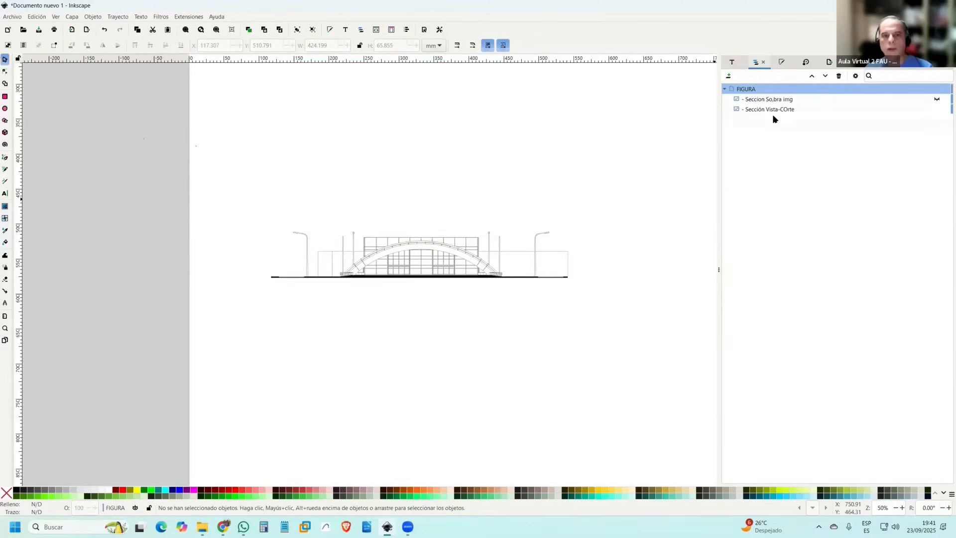
left_click(936, 99)
scroll(430, 258, "up", 5)
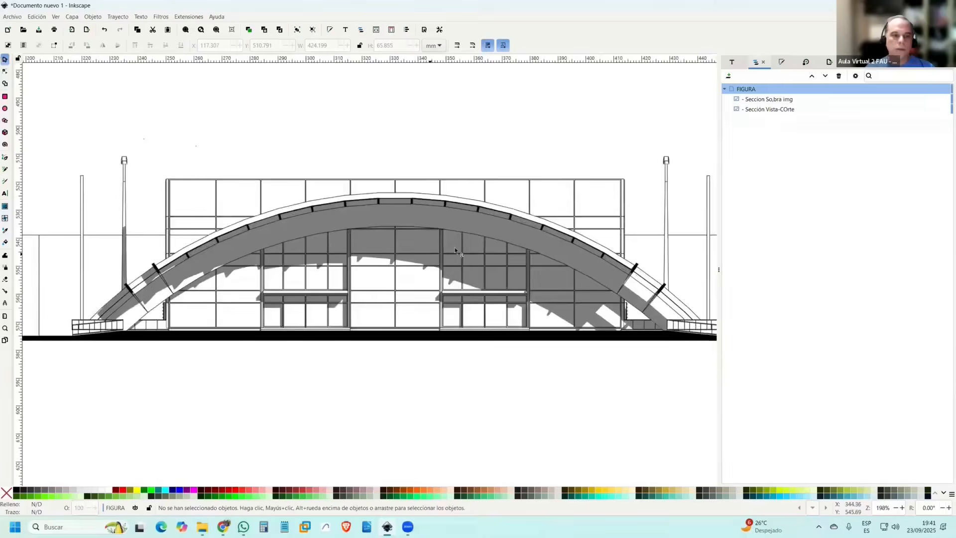
scroll(506, 241, "down", 3)
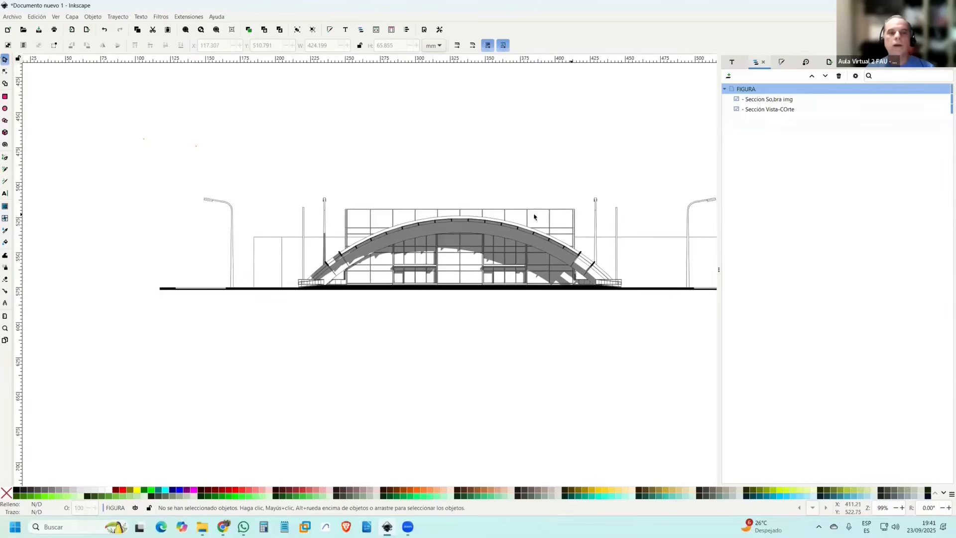
scroll(527, 222, "right", 2)
scroll(534, 220, "up", 2)
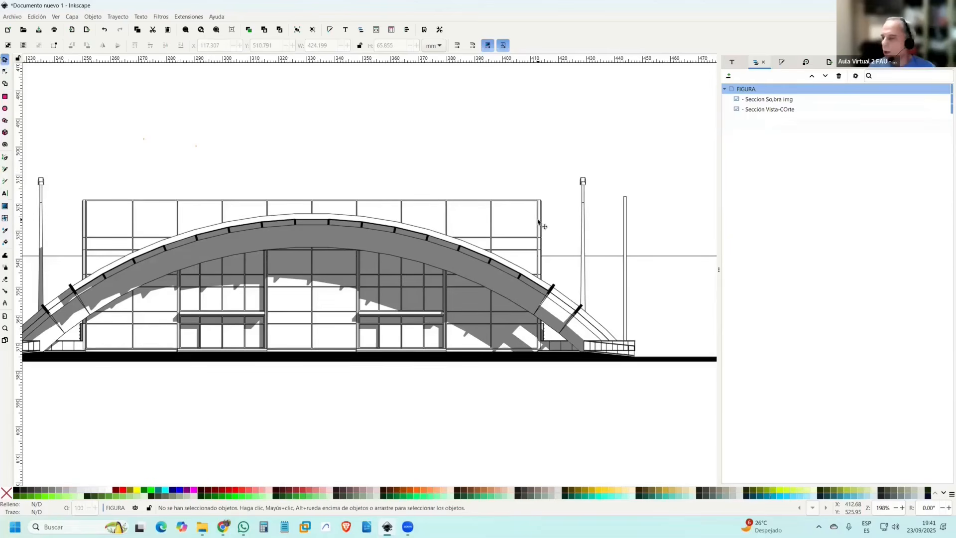
scroll(424, 205, "down", 2)
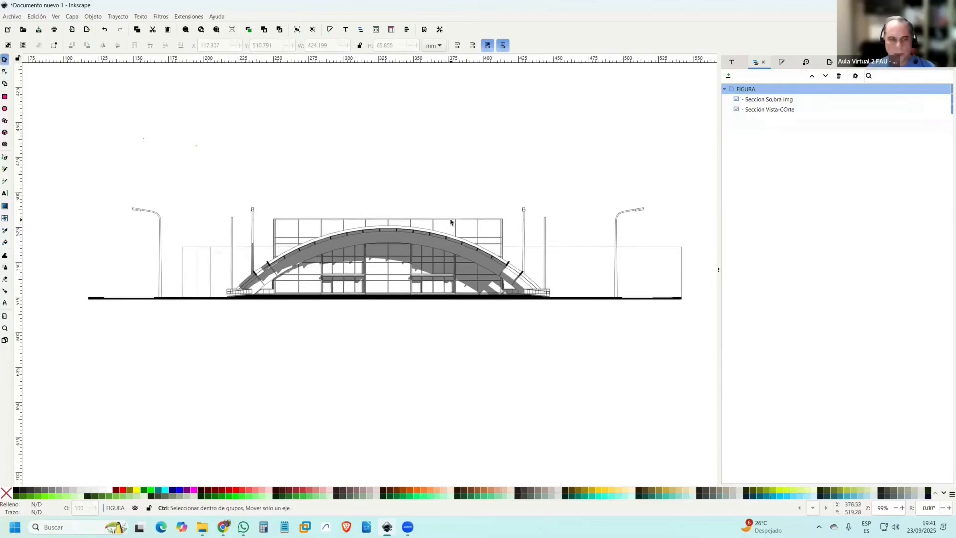
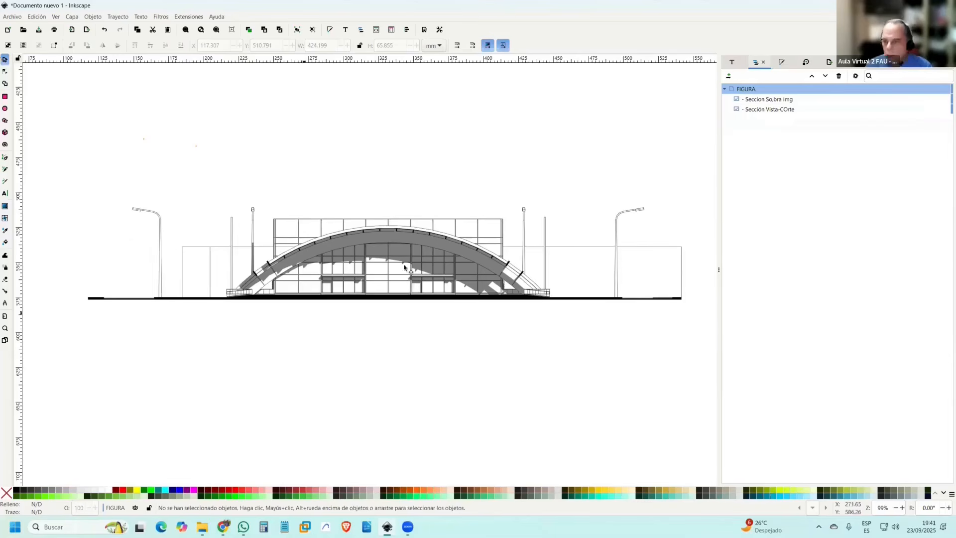
Switch to File Explorer and compare the sizes of Figuras vestoriales.svg, Figuras pixelares.svg and Figuras vectorizadas.svg, returning to Inkscape.
key("alt+Tab")
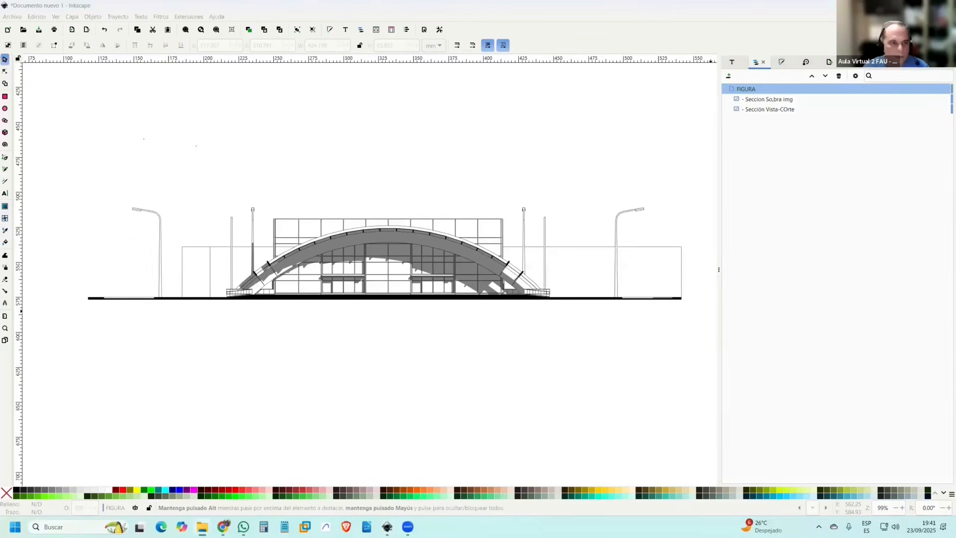
left_click(332, 91)
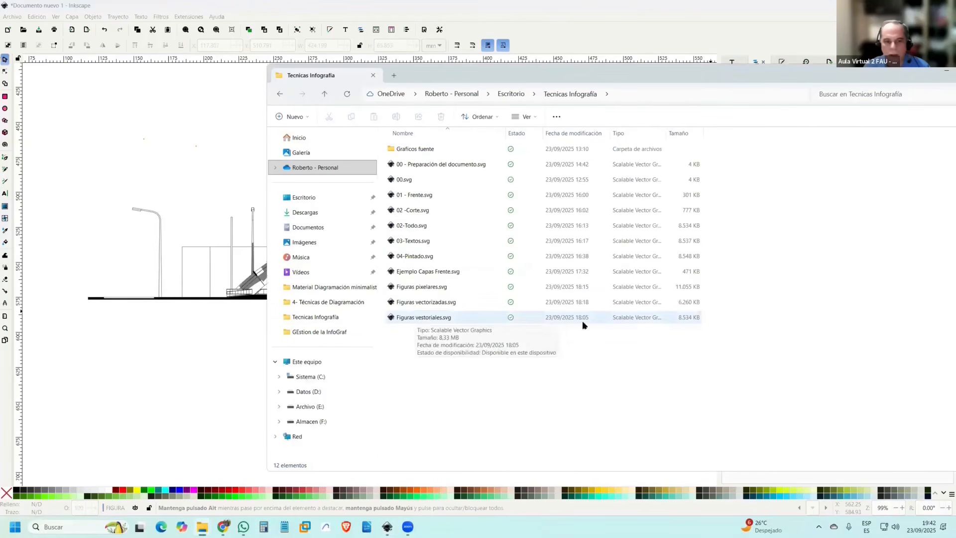
left_click(696, 318)
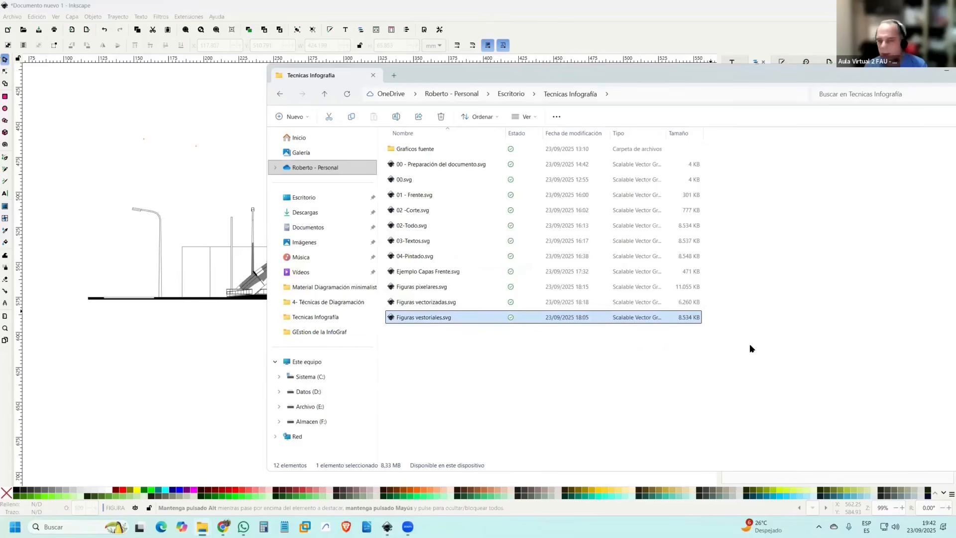
left_click(512, 291)
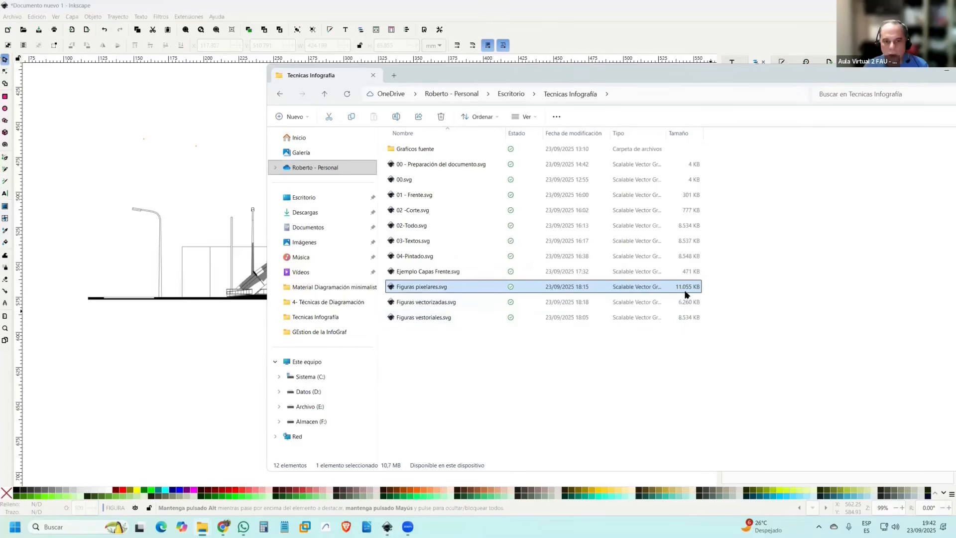
left_click(692, 304)
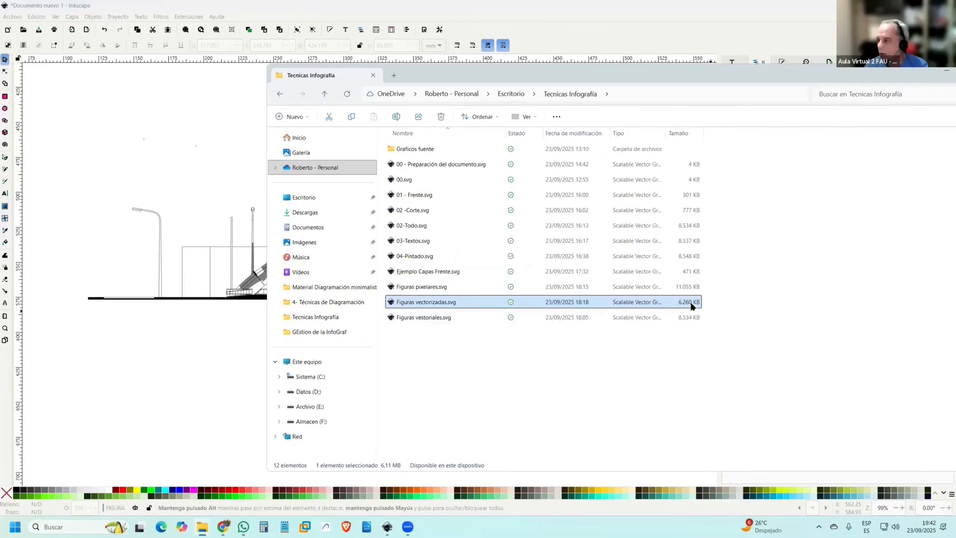
left_click(621, 24)
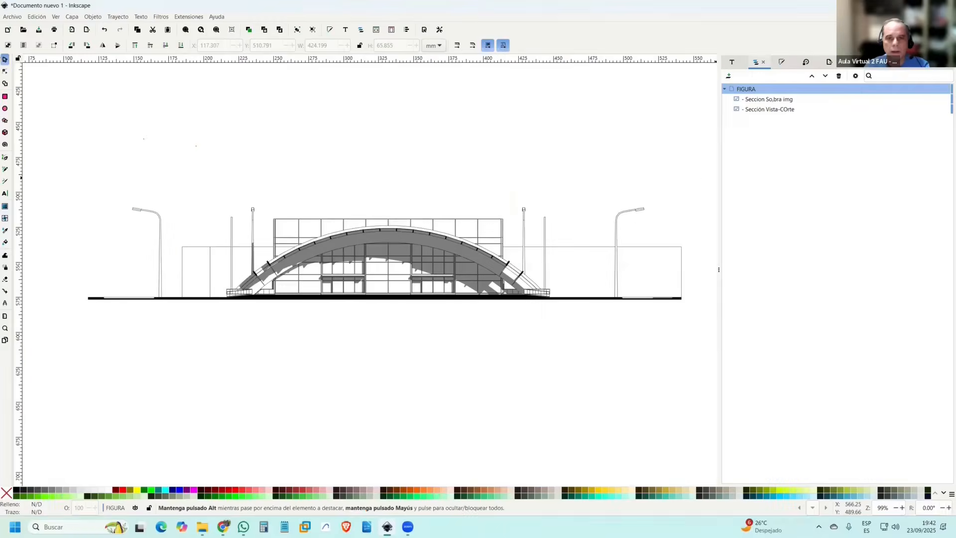
Close the current document without saving, relaunch Inkscape and start a new blank document.
left_click(944, 5)
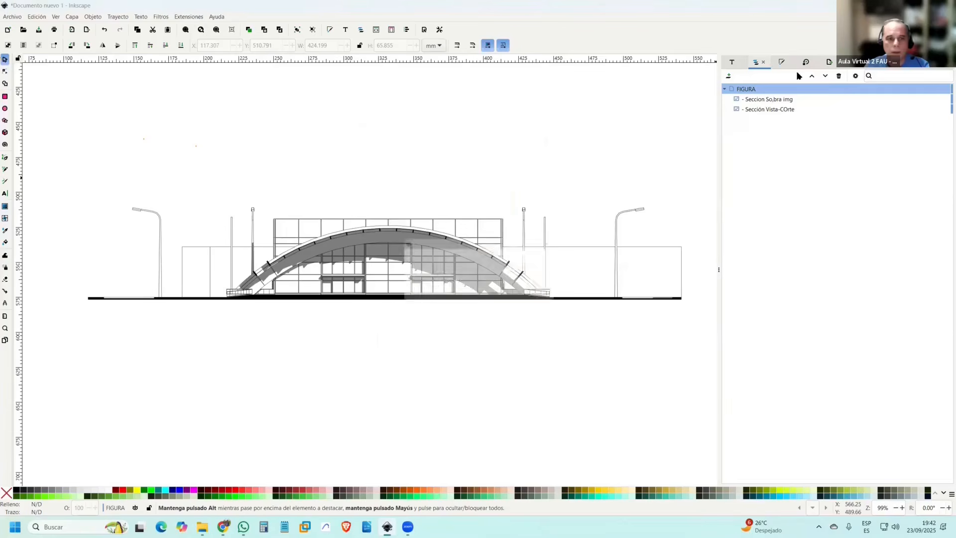
left_click(431, 297)
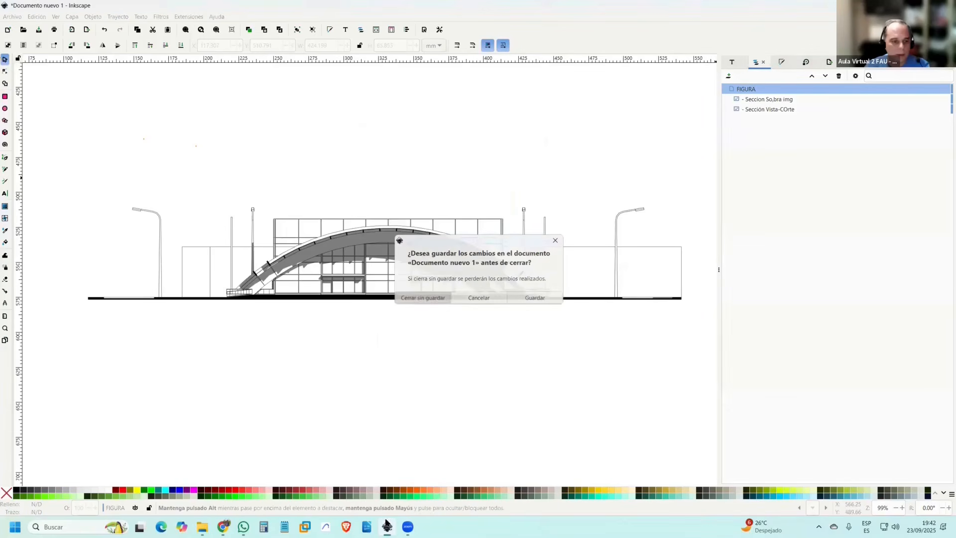
left_click(387, 526)
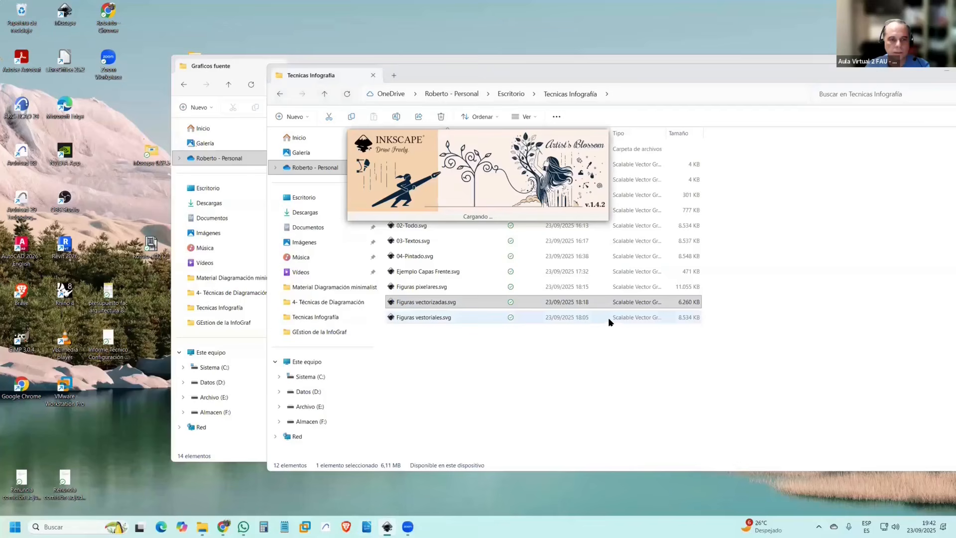
left_click(602, 51)
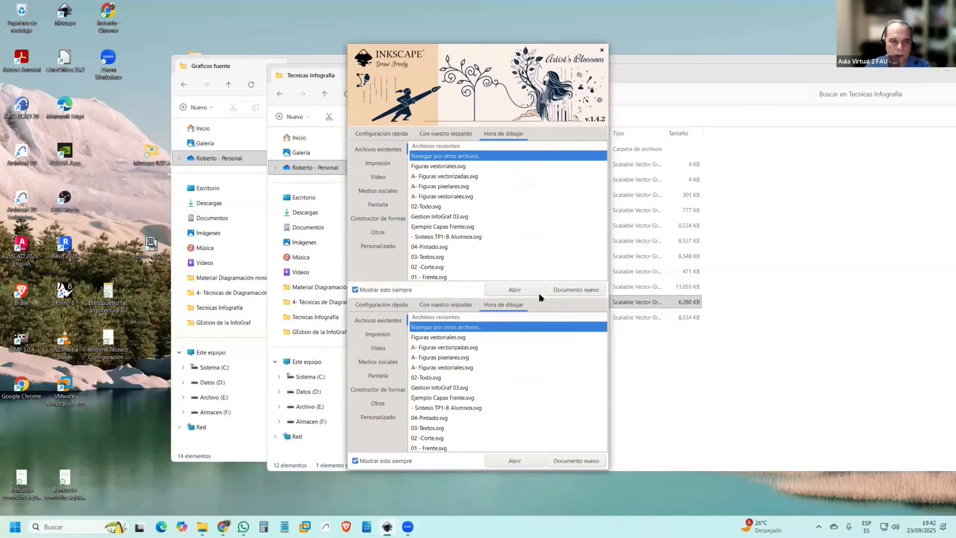
left_click(389, 526)
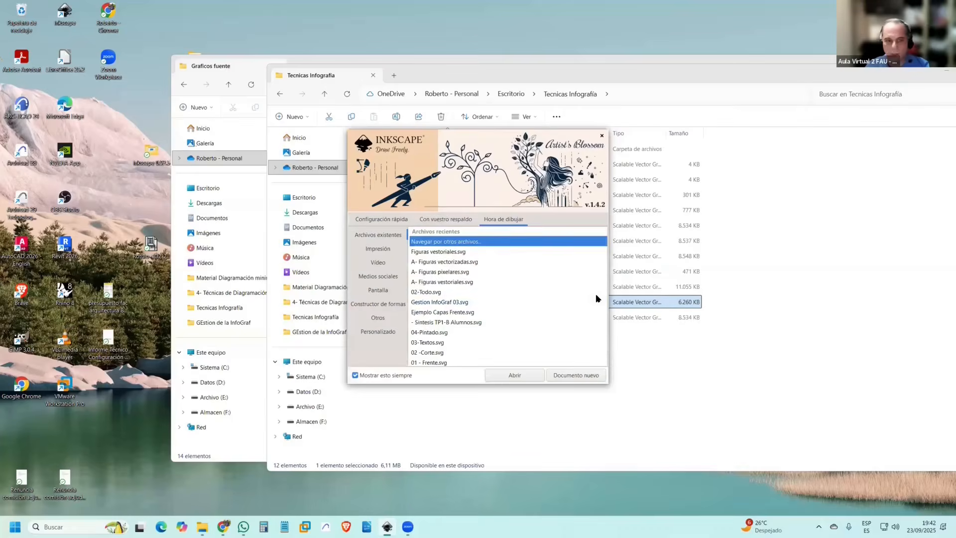
left_click(580, 380)
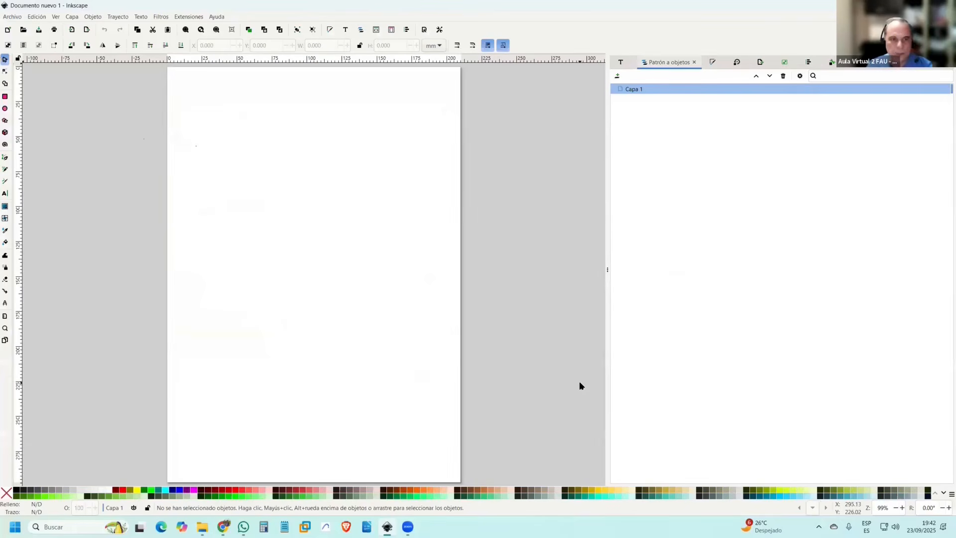
Set the document's page format to A0, fit the page in the window and collapse the docked dialogs.
scroll(433, 199, "down", 3)
left_click(423, 30)
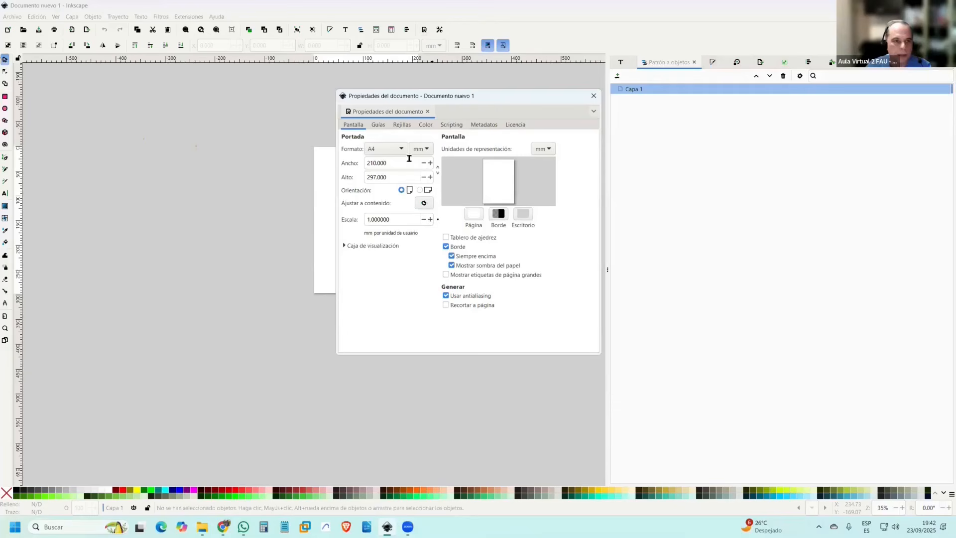
left_click(380, 149)
left_click(369, 177)
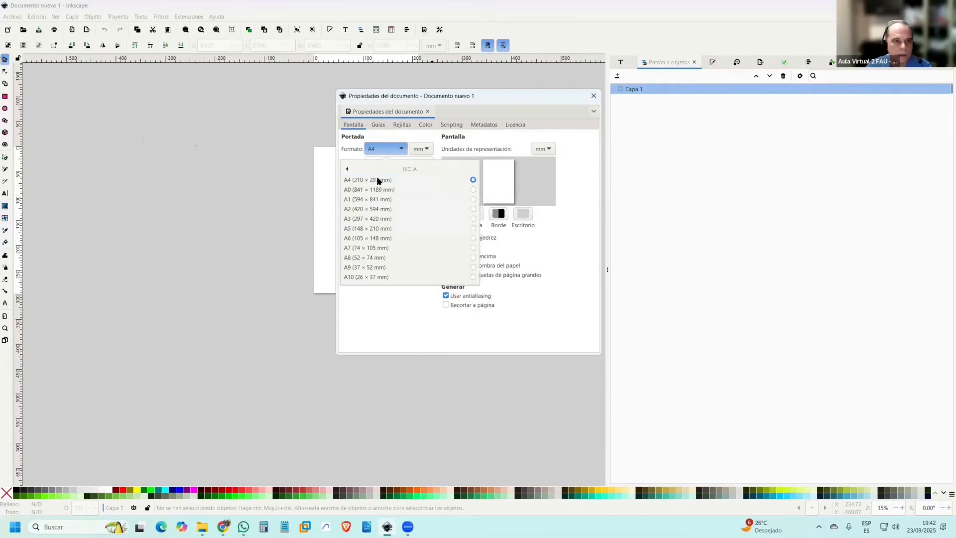
left_click(376, 189)
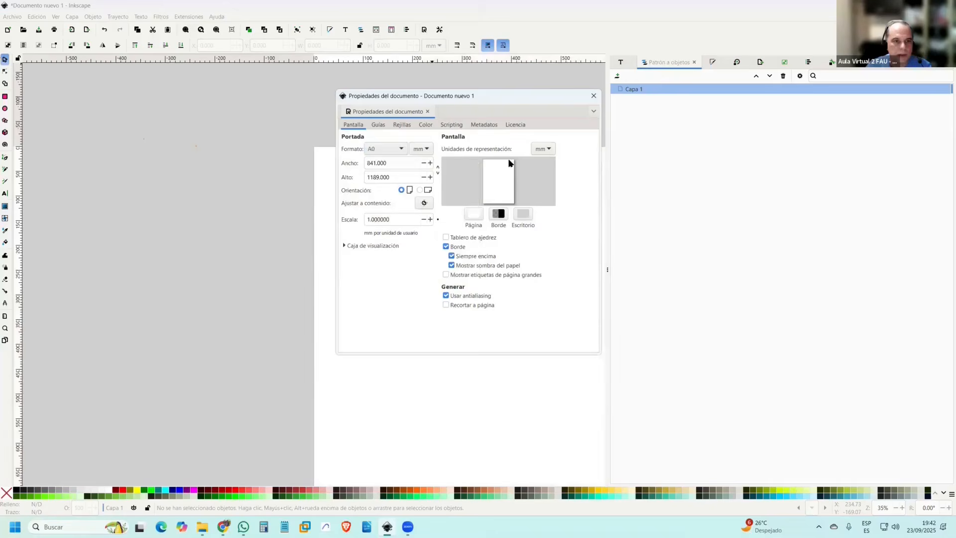
left_click(594, 96)
key("5")
left_click(608, 267)
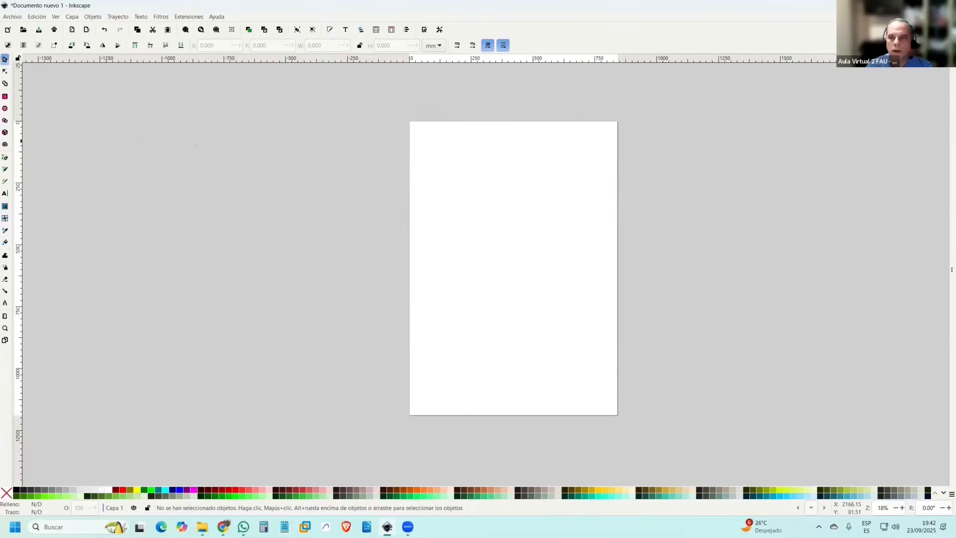
Switch to File Explorer, place its window beside the page and open the Graficos fuente folder.
key("alt+Tab")
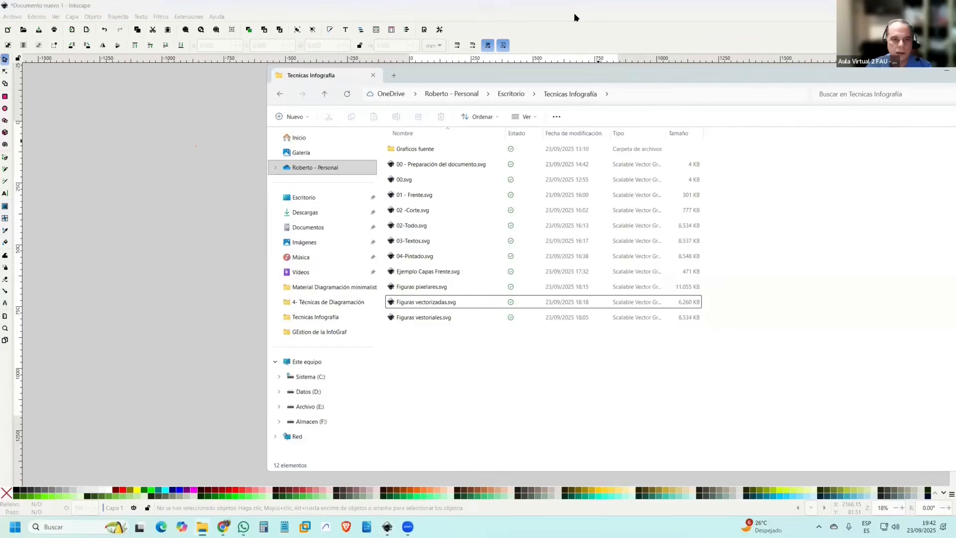
left_click_drag(541, 74, 921, 66)
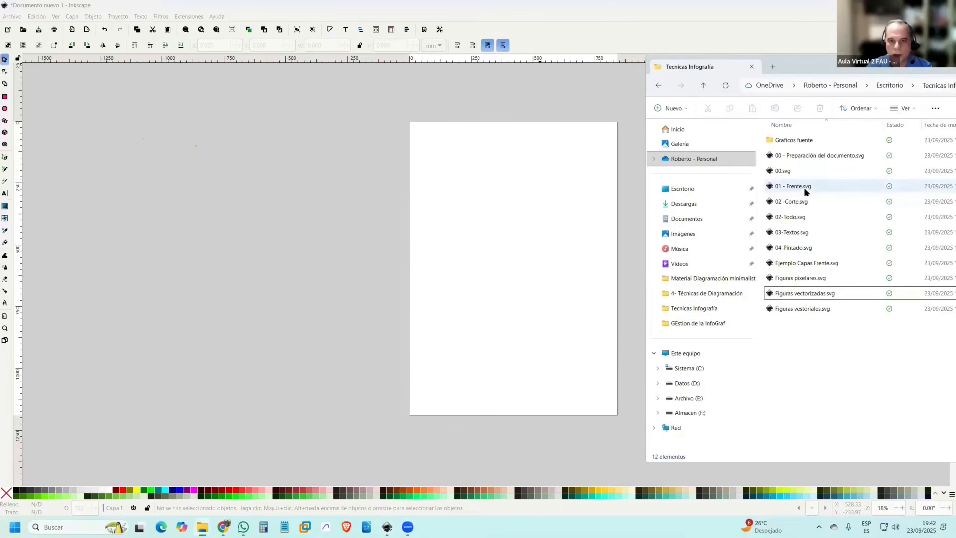
double_click(805, 141)
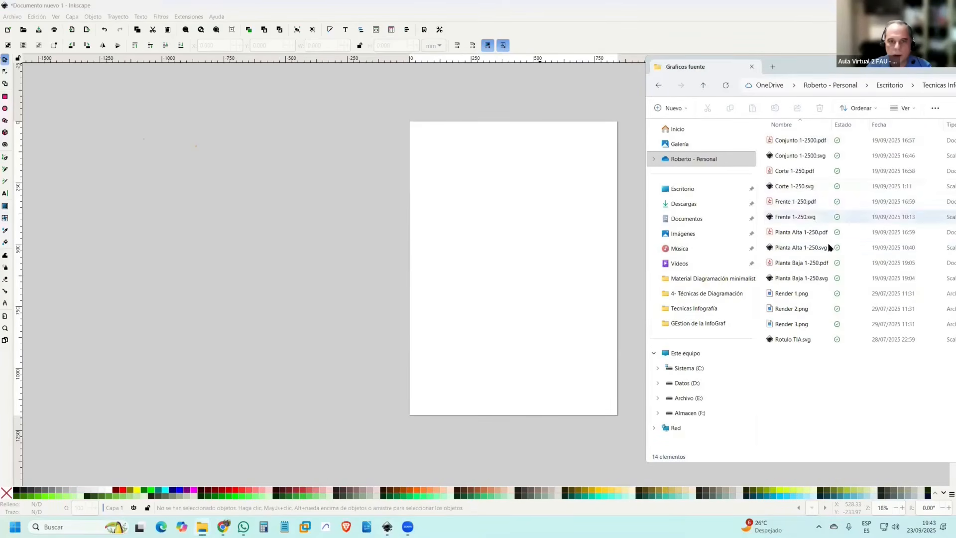
Import Frente 1-250.pdf onto the page using the Cairo import.
left_click(806, 202)
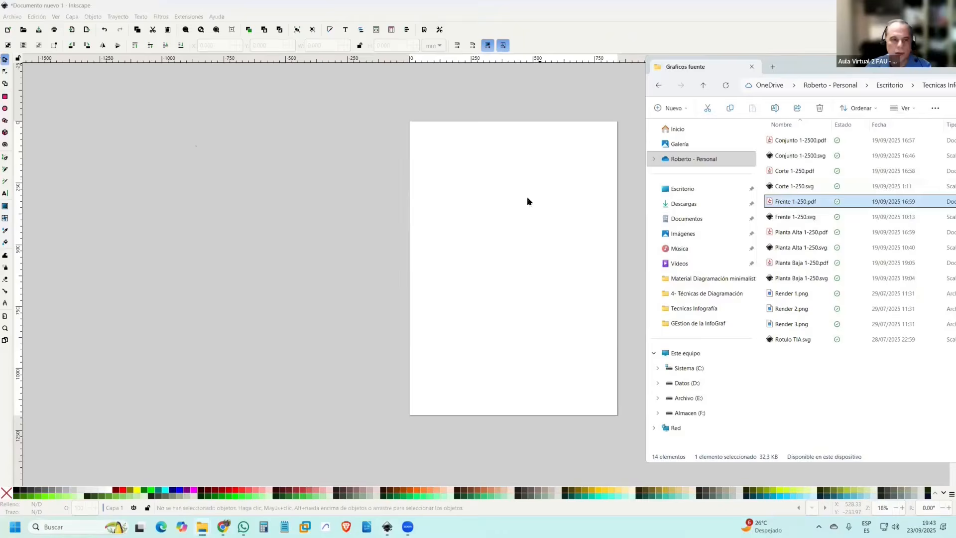
left_click_drag(527, 202, 529, 225)
left_click(471, 177)
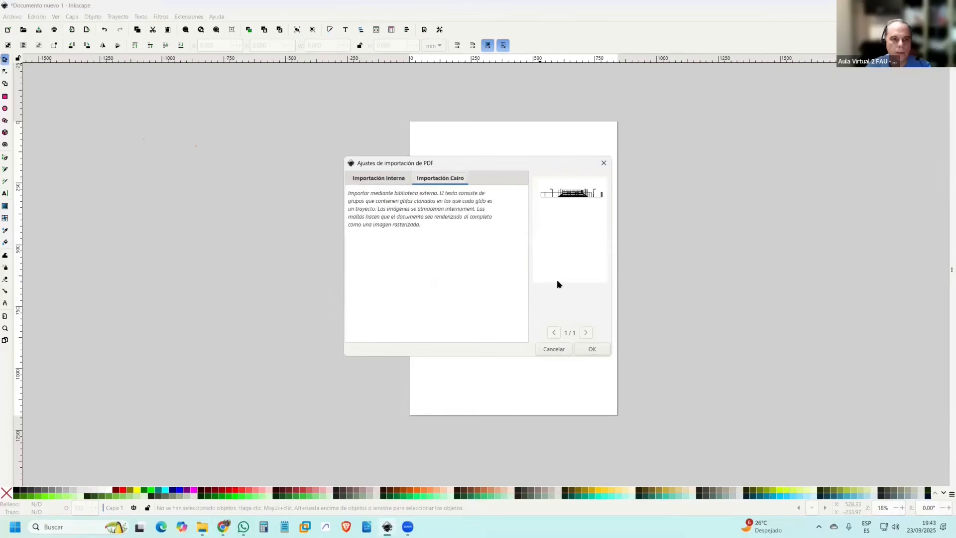
left_click(592, 349)
Inspect the imported front elevation and delete it from the page.
scroll(518, 274, "up", 4)
left_click_drag(518, 273, 543, 359)
left_click_drag(464, 355, 572, 109)
scroll(576, 119, "down", 4)
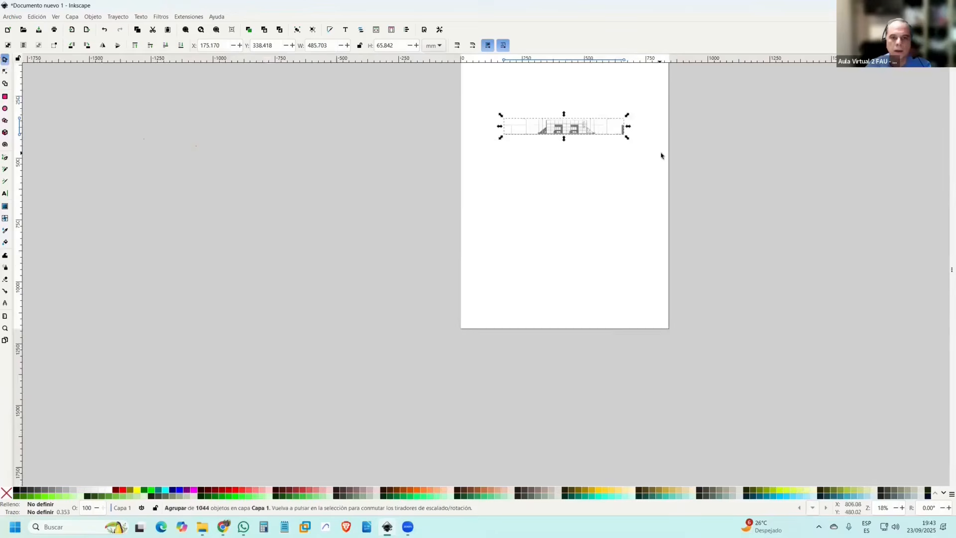
left_click_drag(665, 155, 618, 169)
left_click(619, 169)
scroll(581, 196, "up", 2)
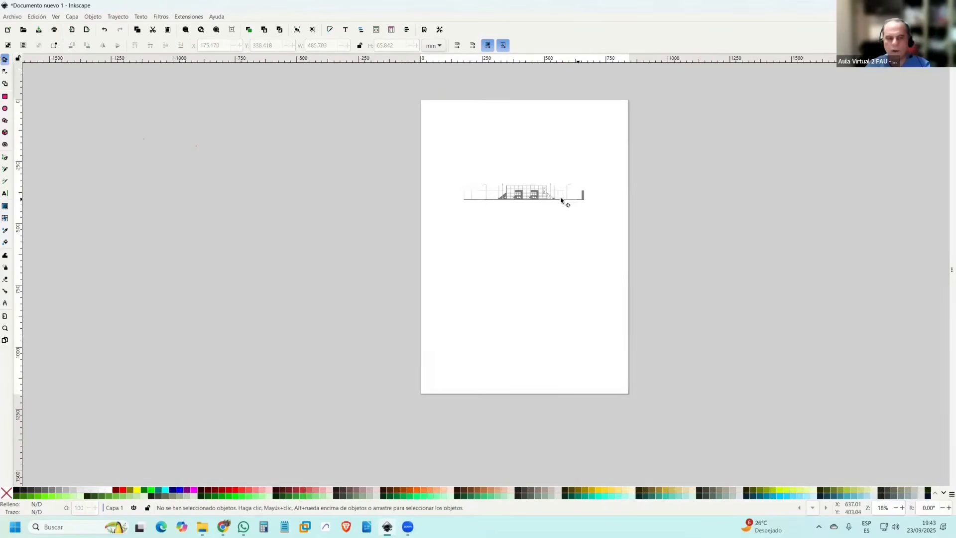
scroll(543, 193, "up", 2)
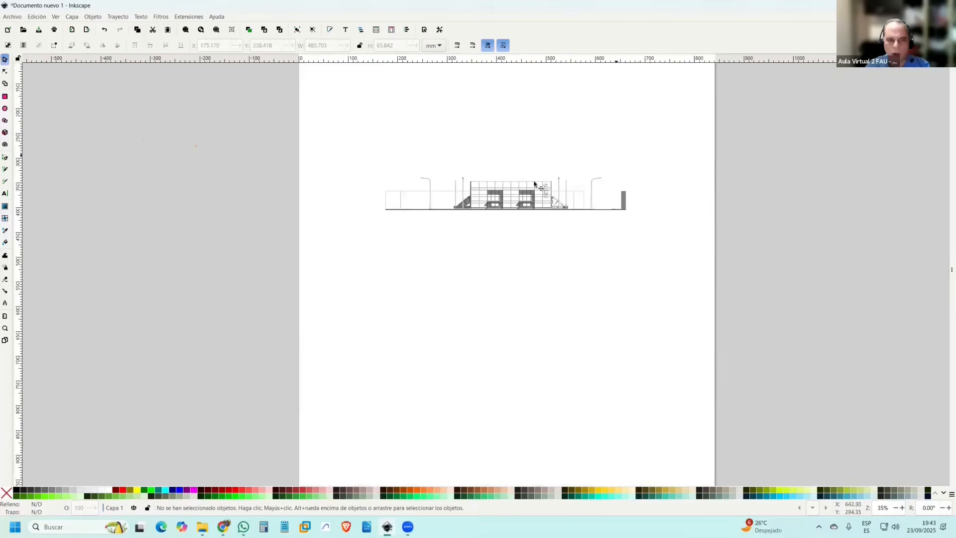
left_click(536, 202)
key("Delete")
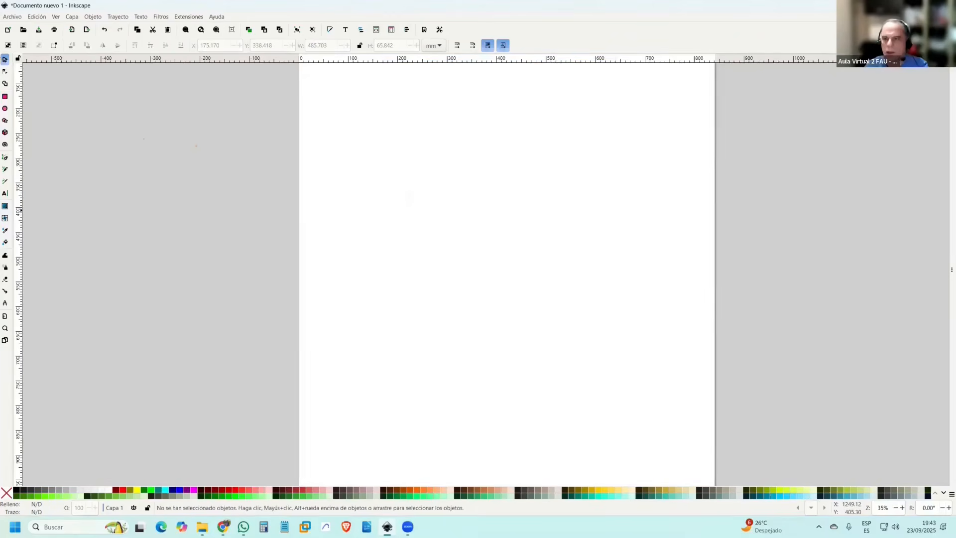
Import Planta Baja 1-250.pdf from File Explorer onto the page using the Cairo import.
key("alt+Tab")
left_click_drag(807, 262, 523, 275)
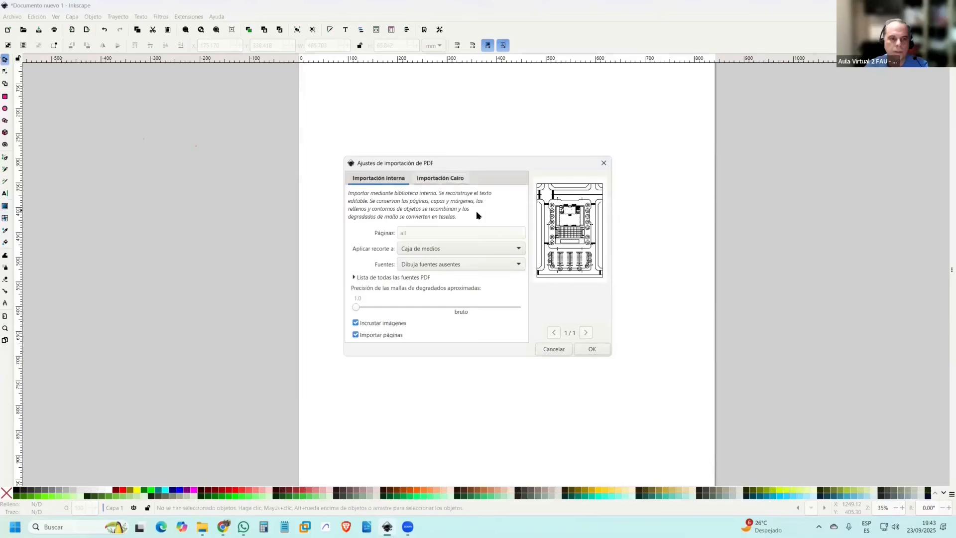
left_click(440, 178)
left_click(592, 349)
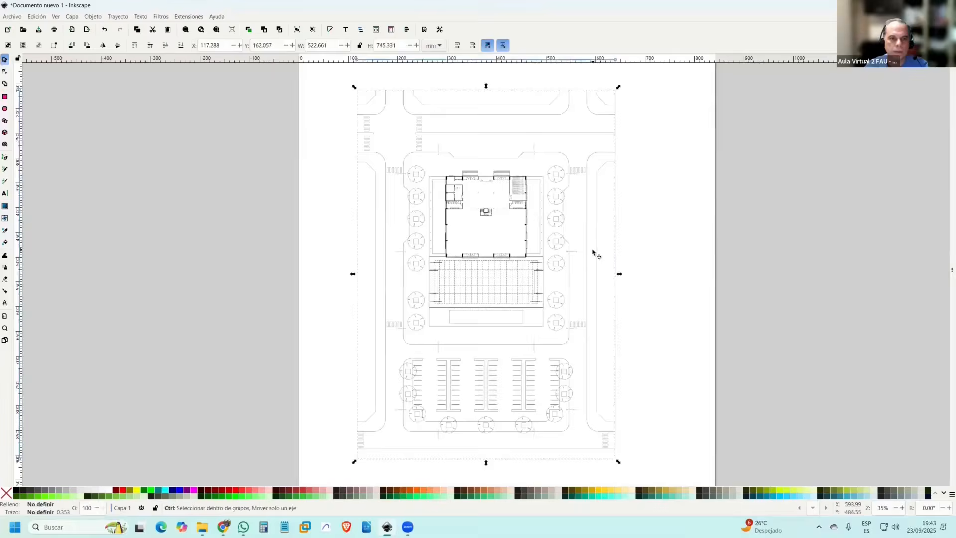
Examine the ground floor plan's linework around the seating, entrance doors and trees, and reselect the whole plan group.
scroll(592, 253, "down", 1, "ctrl")
scroll(558, 221, "up", 1, "ctrl")
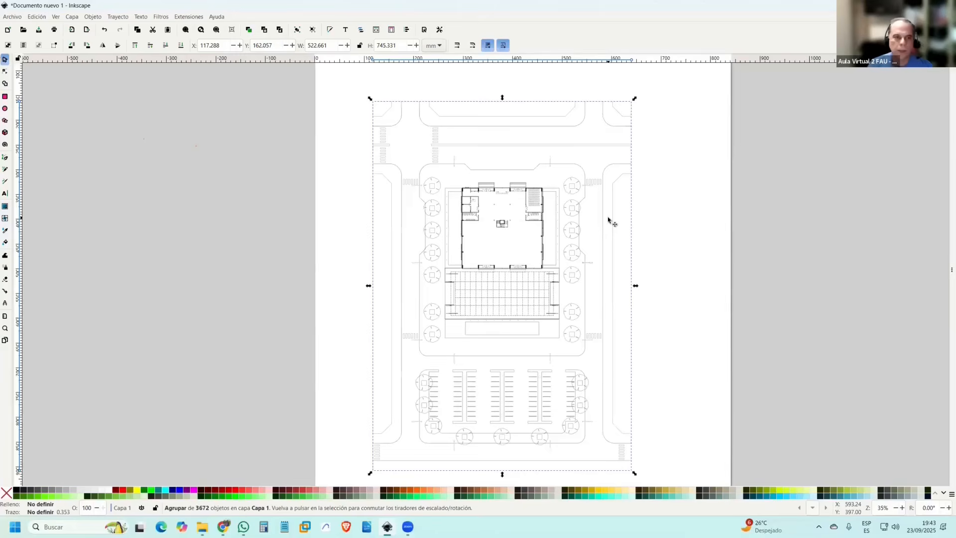
scroll(523, 167, "up", 10, "ctrl")
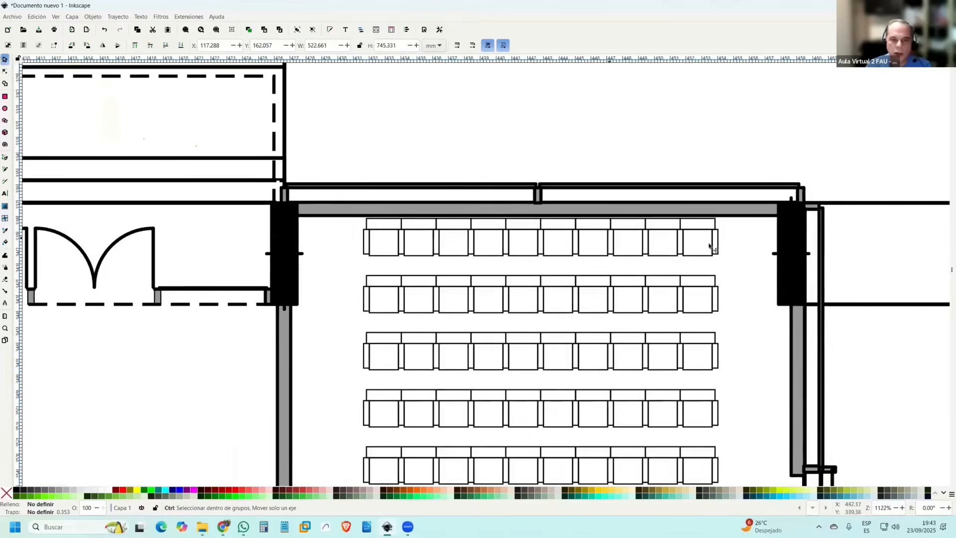
scroll(712, 248, "up", 2, "ctrl")
scroll(800, 258, "down", 4, "ctrl")
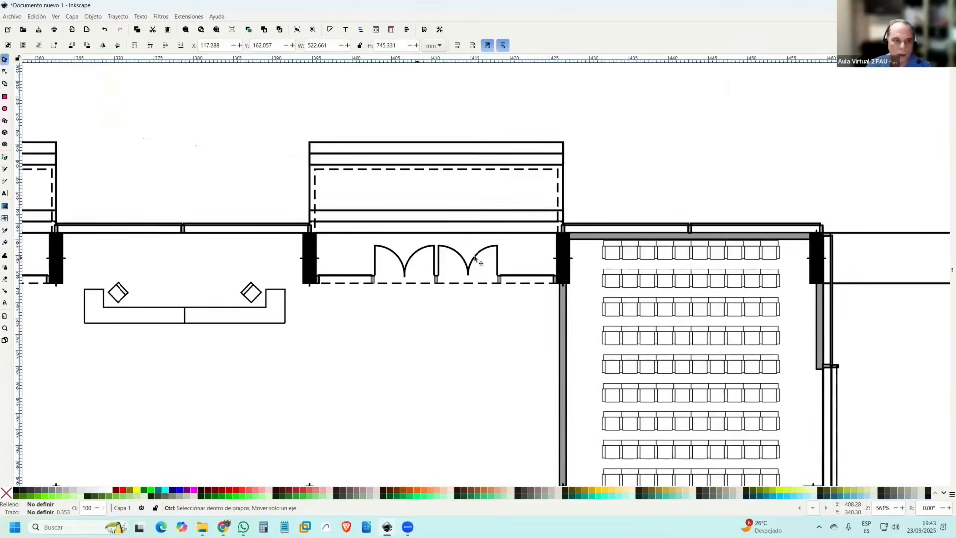
scroll(474, 257, "down", 2, "ctrl")
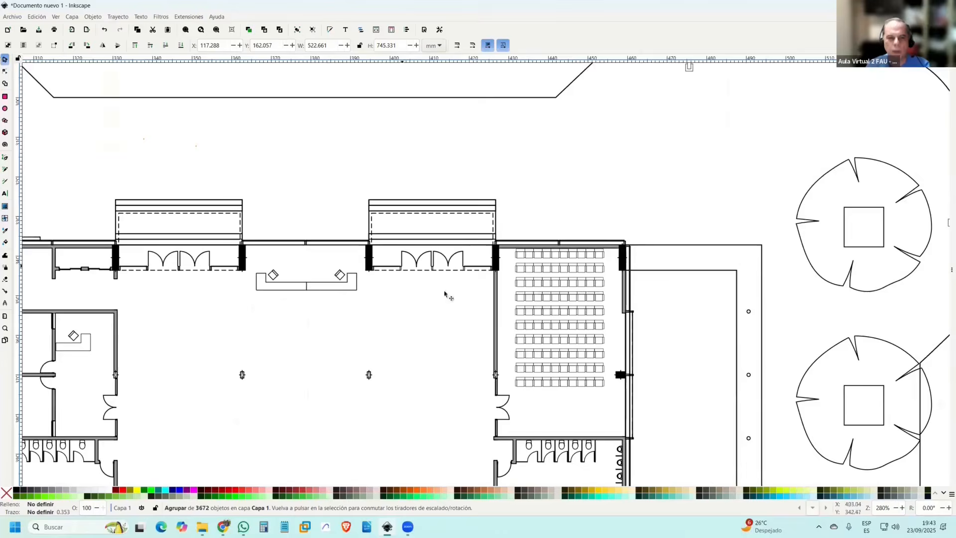
scroll(607, 280, "up", 3, "ctrl")
scroll(609, 230, "down", 6, "ctrl")
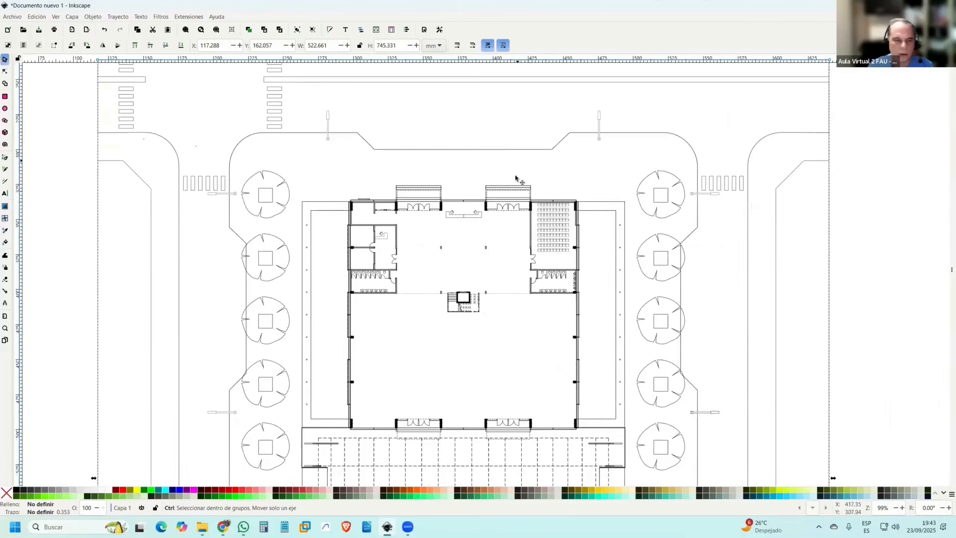
scroll(532, 205, "down", 4, "ctrl")
left_click_drag(533, 204, 522, 225)
left_click(517, 219)
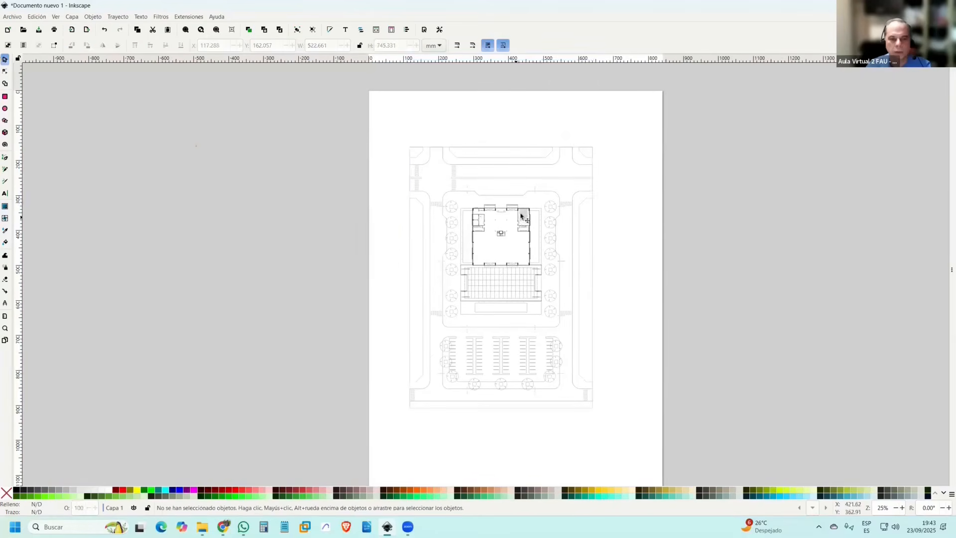
left_click(538, 156)
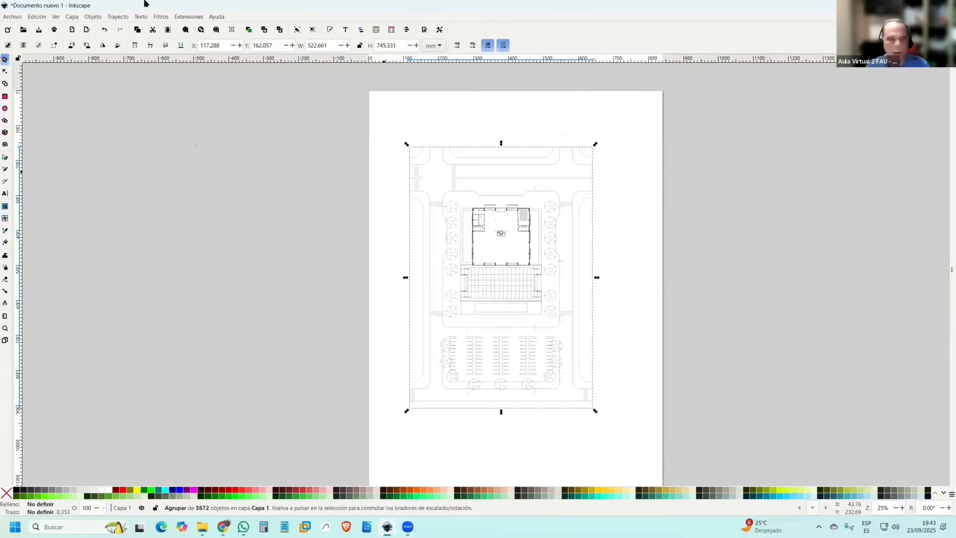
Set the resolution for creating bitmap copies to 600 ppp in the imported images preferences.
left_click(38, 18)
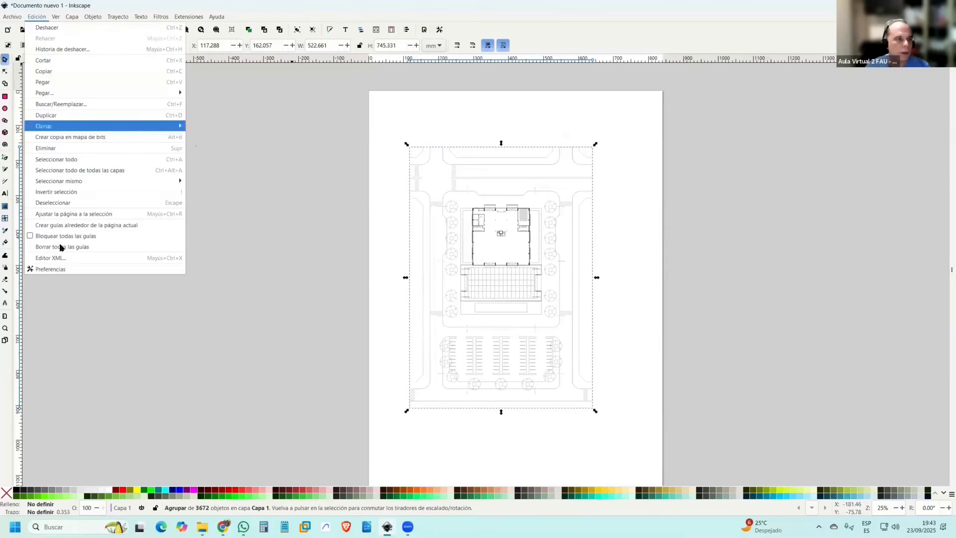
left_click(60, 270)
left_click_drag(479, 208, 432, 210)
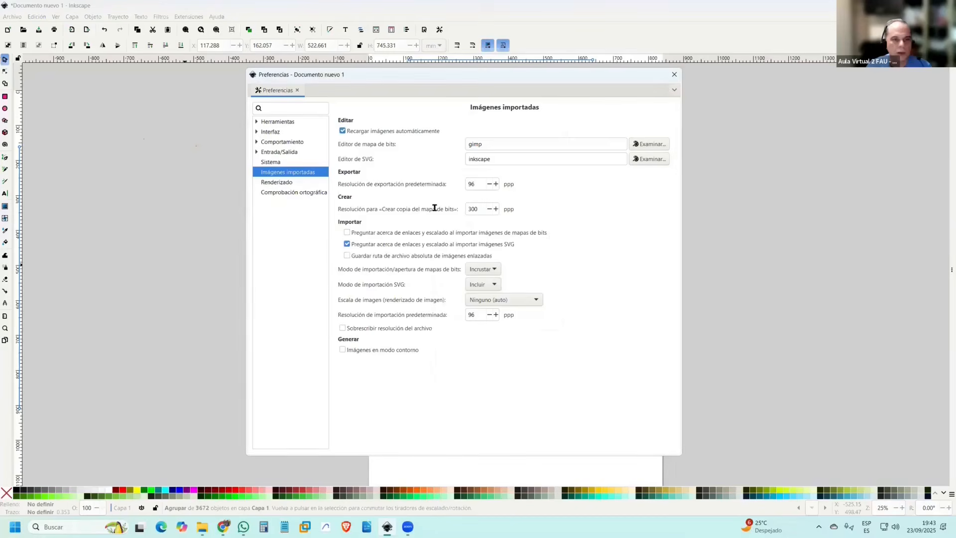
type("60")
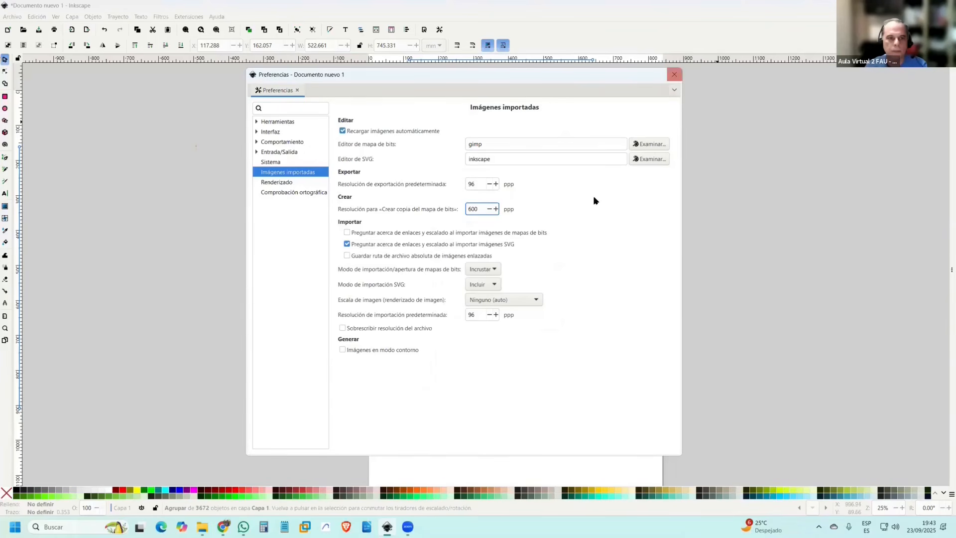
left_click(478, 181)
left_click(674, 74)
Create a bitmap copy of the ground floor plan group and move it to the left of the vector original.
left_click(44, 17)
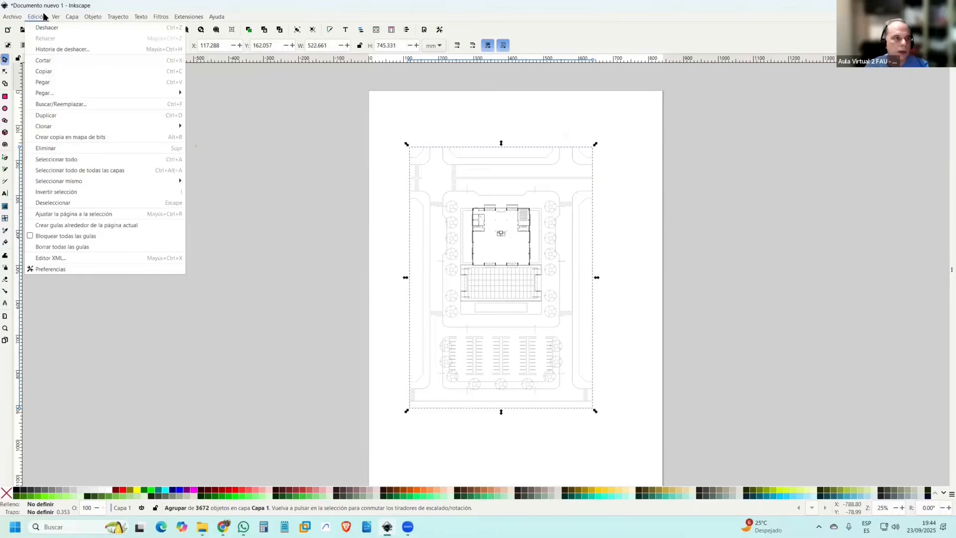
left_click(104, 137)
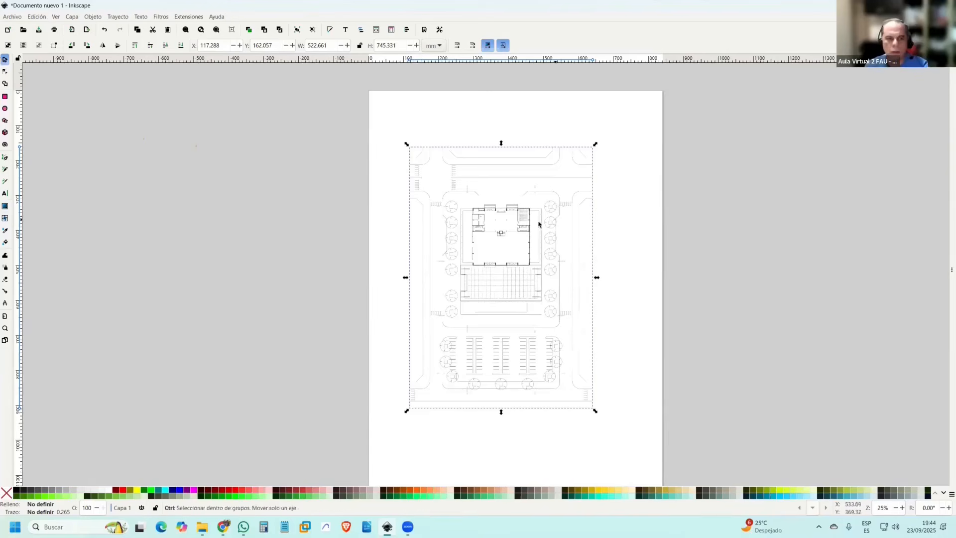
scroll(538, 222, "up", 2)
left_click_drag(553, 220, 101, 220)
scroll(607, 243, "up", 1)
scroll(292, 233, "down", 2)
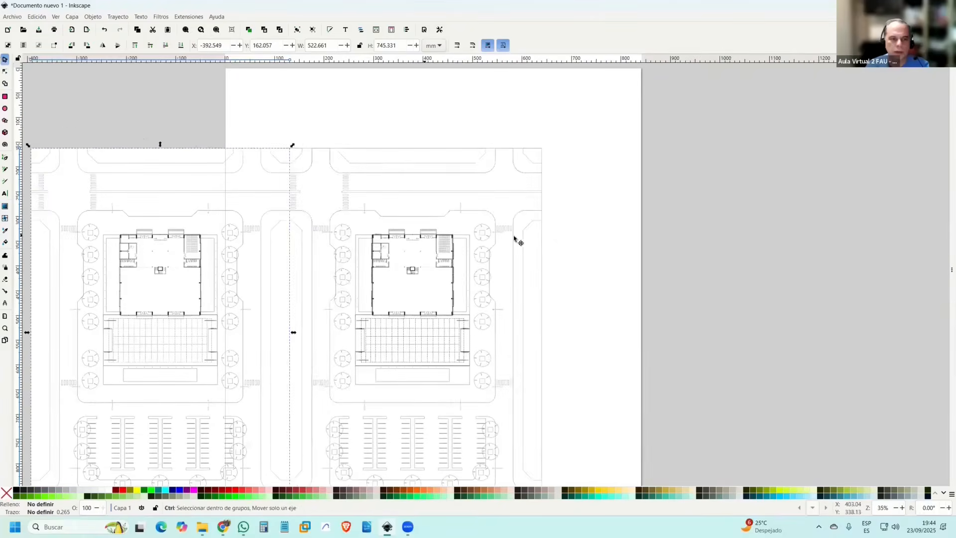
Delete the original vector plan group and move the bitmap copy onto the page.
left_click_drag(427, 239, 513, 240)
scroll(513, 240, "down", 1)
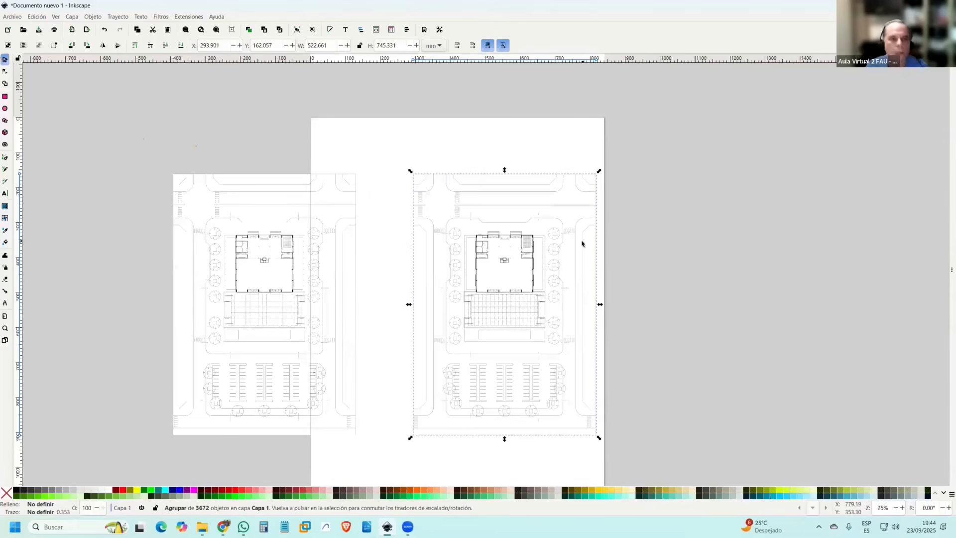
key("Delete")
left_click(277, 240)
left_click_drag(278, 239, 462, 244)
left_click_drag(607, 248, 685, 215)
left_click(684, 214)
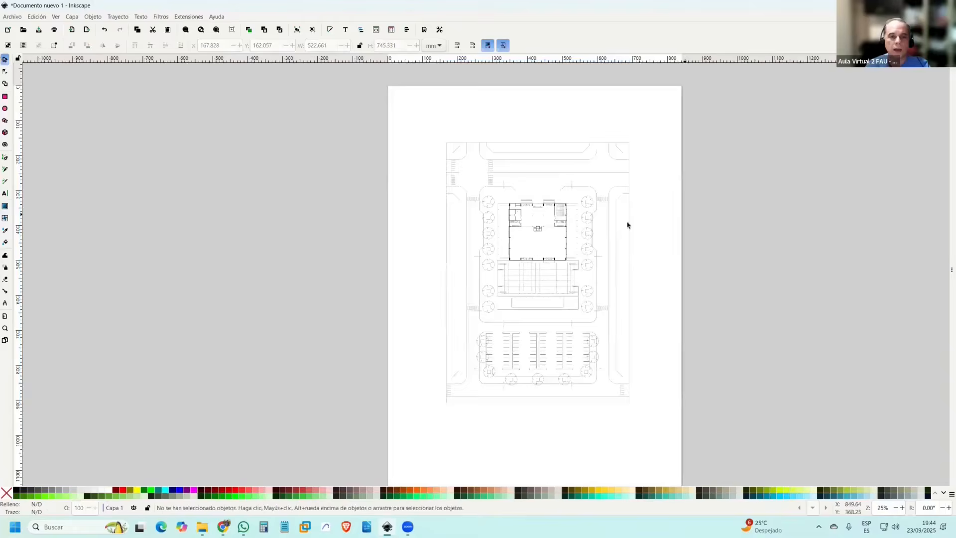
Start vectorizing the bitmap plan in a single pass with Corte de luminosidad and set the Umbral to 0.663.
scroll(584, 215, "up", 2)
scroll(573, 212, "up", 1)
right_click(489, 191)
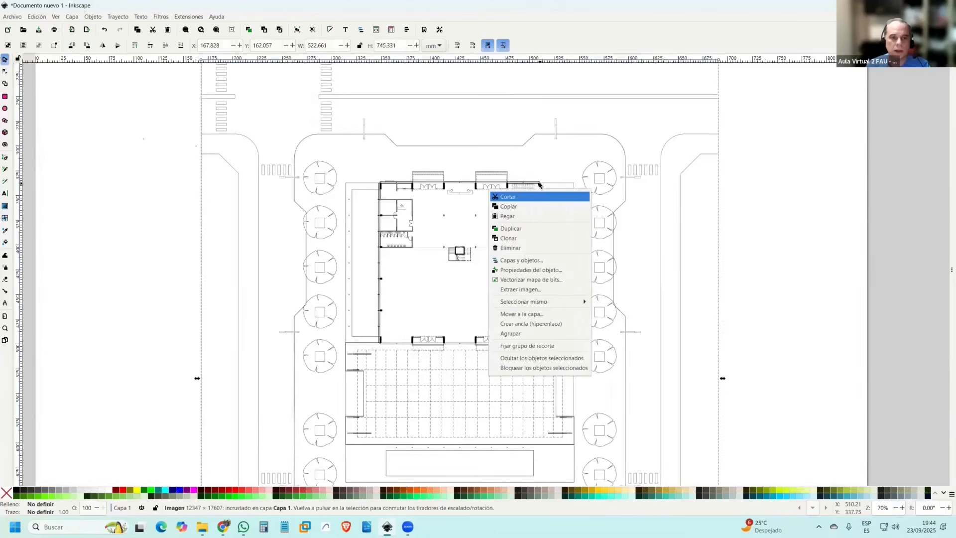
left_click(528, 280)
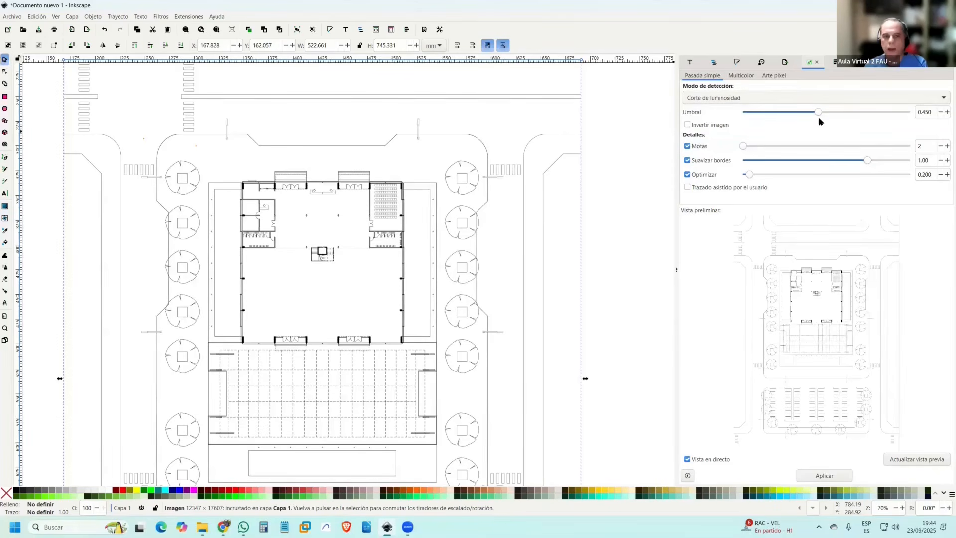
left_click(842, 113)
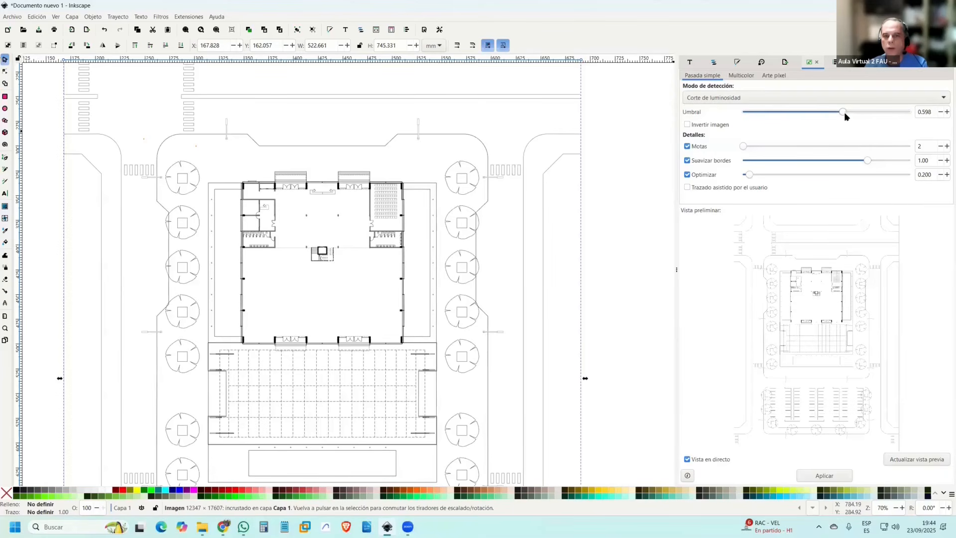
left_click(838, 114)
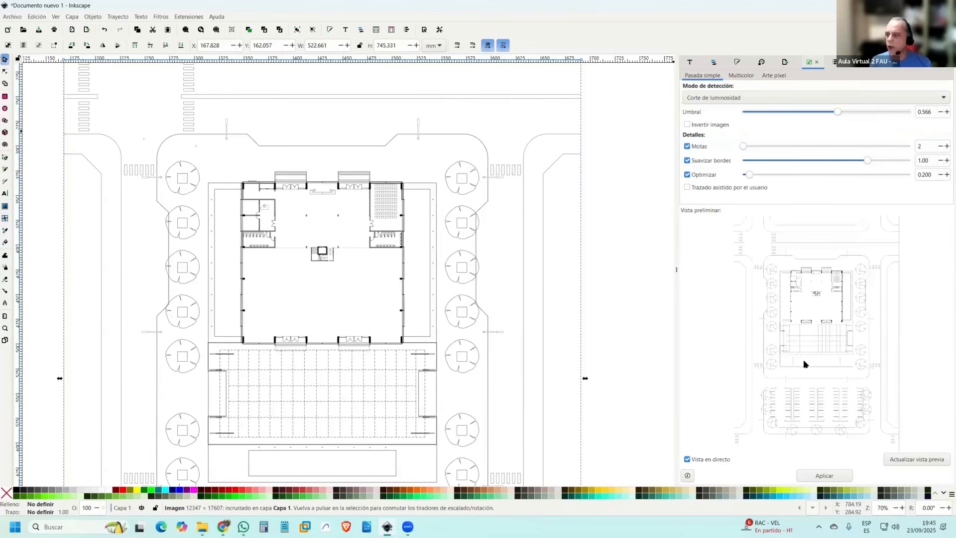
left_click_drag(837, 112, 791, 112)
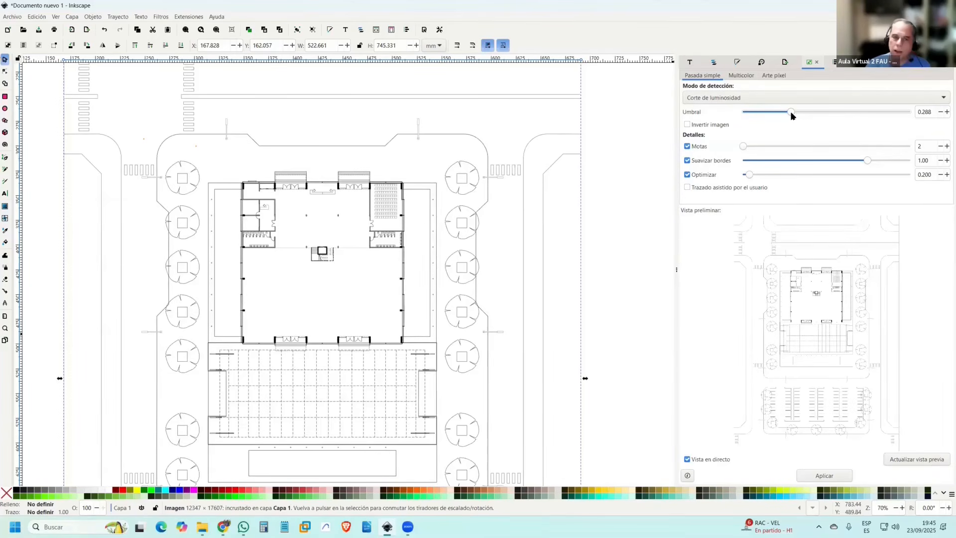
left_click(856, 111)
left_click(857, 112)
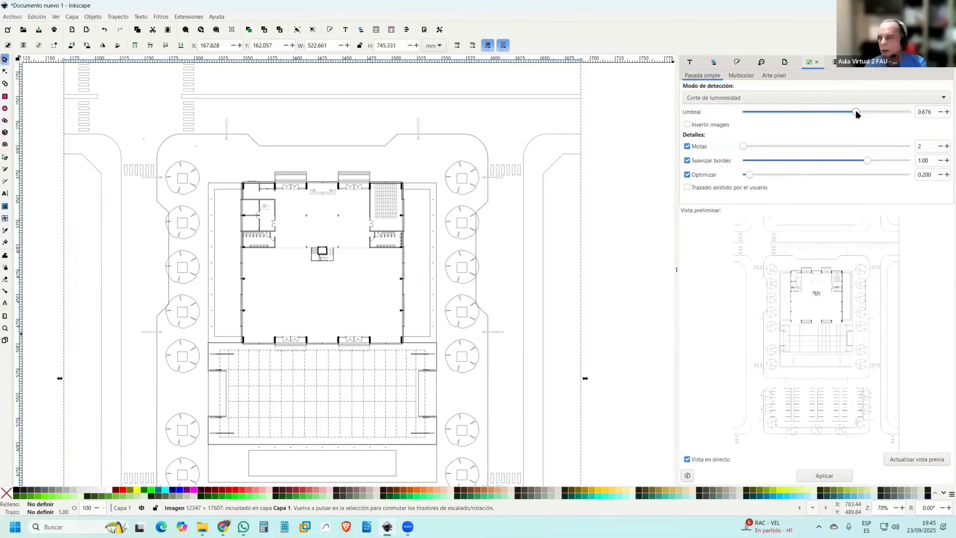
left_click_drag(853, 112, 852, 124)
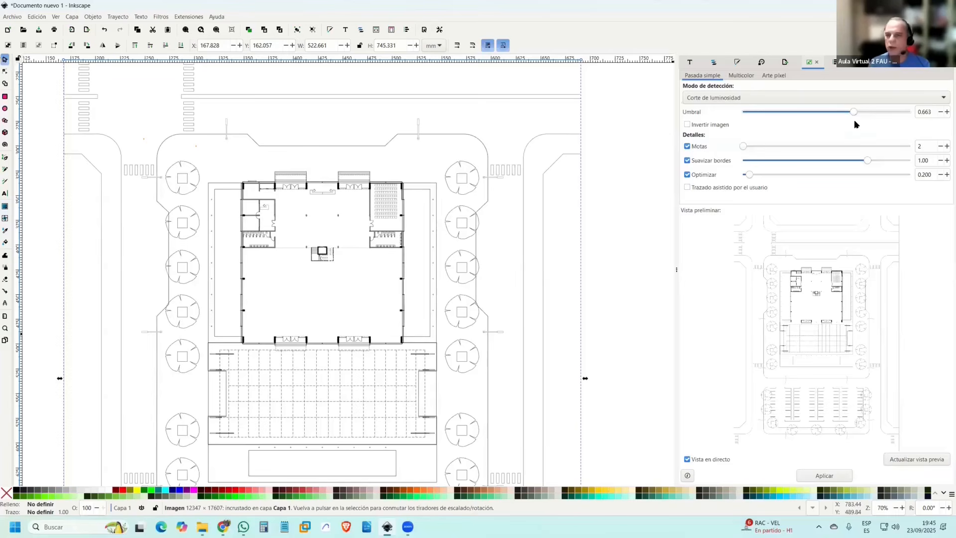
Trace the plan with Suavizar bordes at 0.00 and move the resulting path to the right of the bitmap.
left_click_drag(838, 163, 728, 160)
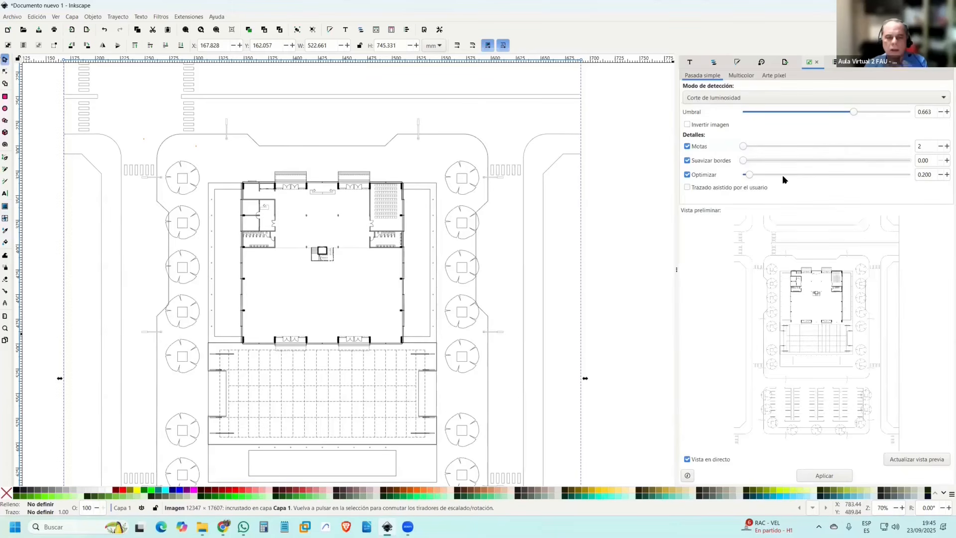
left_click(825, 474)
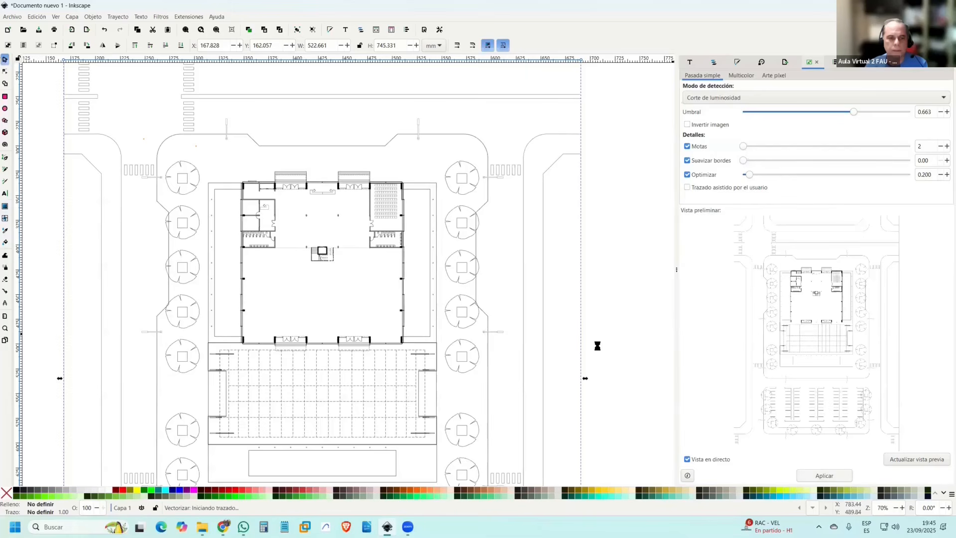
scroll(298, 174, "down", 2)
left_click_drag(350, 187, 592, 196)
Examine the traced linework around the seating, wall corners, entrance doors and restroom stalls.
scroll(568, 188, "up", 6)
left_click_drag(481, 197, 276, 457)
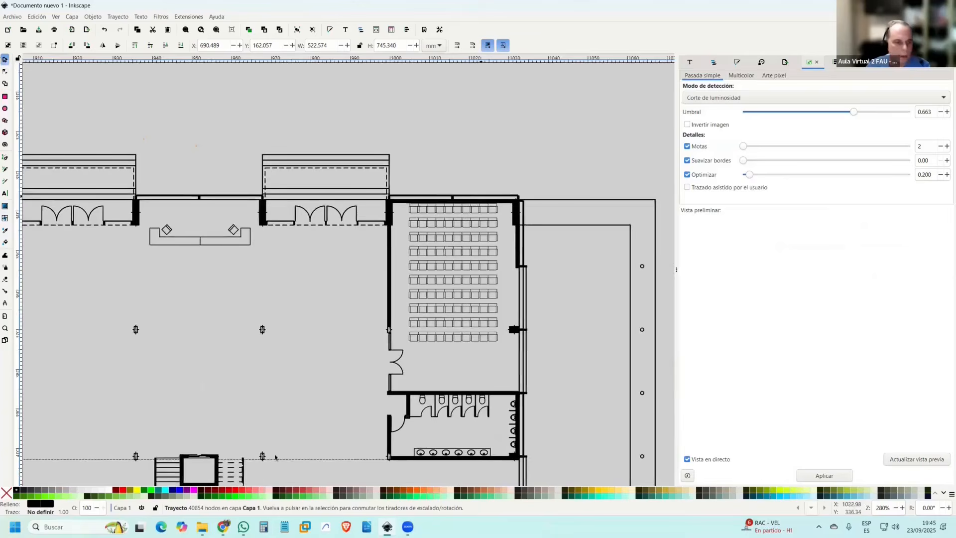
scroll(553, 166, "up", 5)
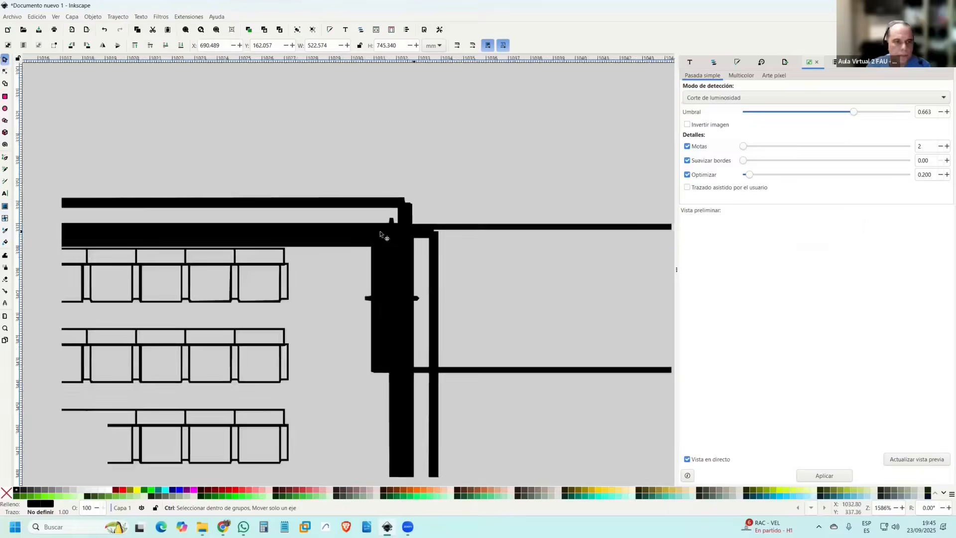
scroll(394, 242, "down", 3)
scroll(413, 247, "up", 1)
scroll(413, 247, "down", 2)
scroll(414, 247, "up", 4)
scroll(388, 258, "down", 4)
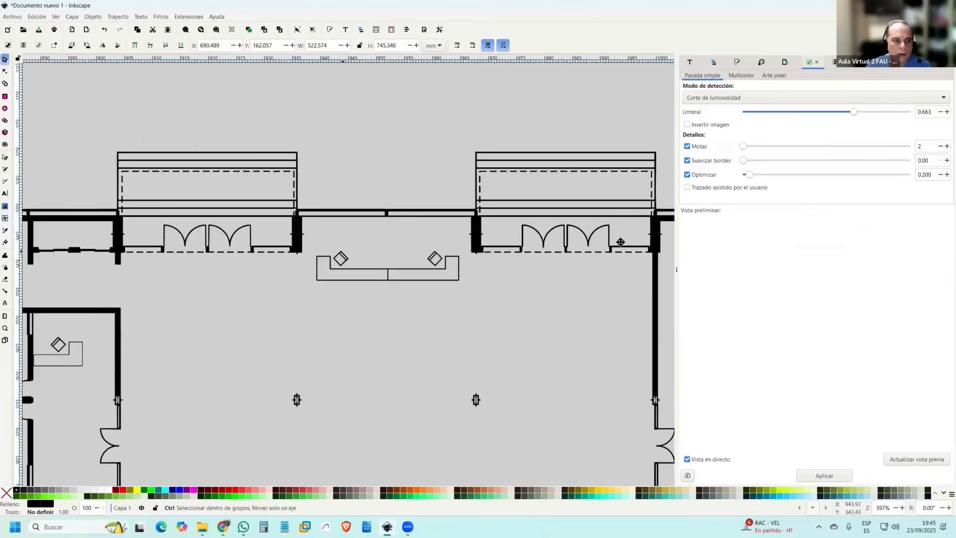
scroll(506, 208, "up", 4)
scroll(506, 208, "down", 7)
scroll(478, 276, "up", 4)
scroll(528, 265, "up", 3)
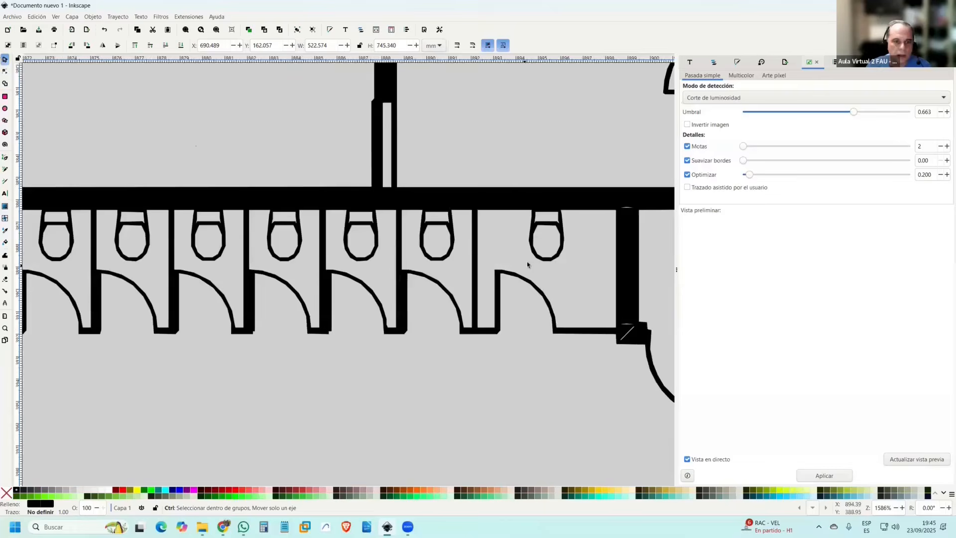
scroll(561, 226, "up", 3)
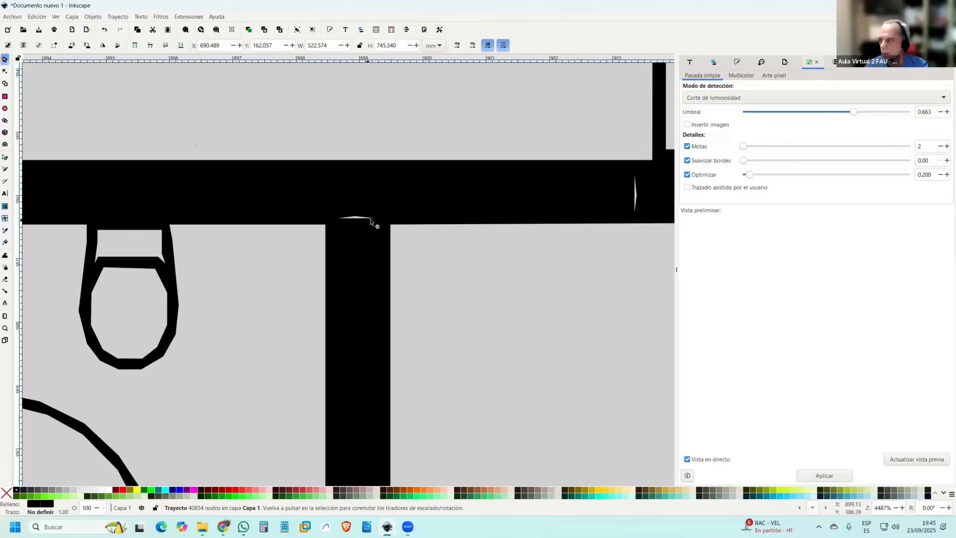
Delete the bitmap plan and move the traced path onto the page.
scroll(551, 218, "down", 18)
left_click_drag(527, 226, 515, 197)
scroll(516, 206, "up", 3)
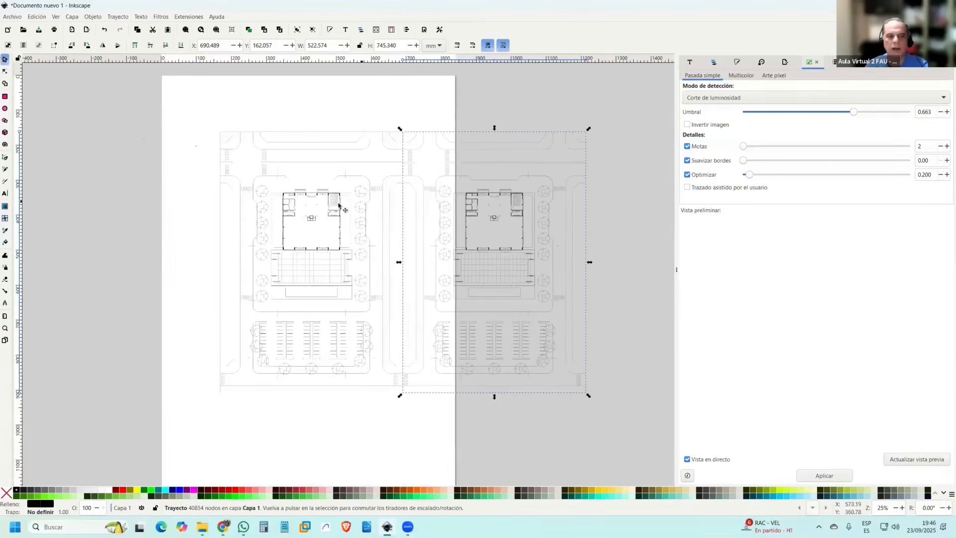
left_click(340, 203)
key("Delete")
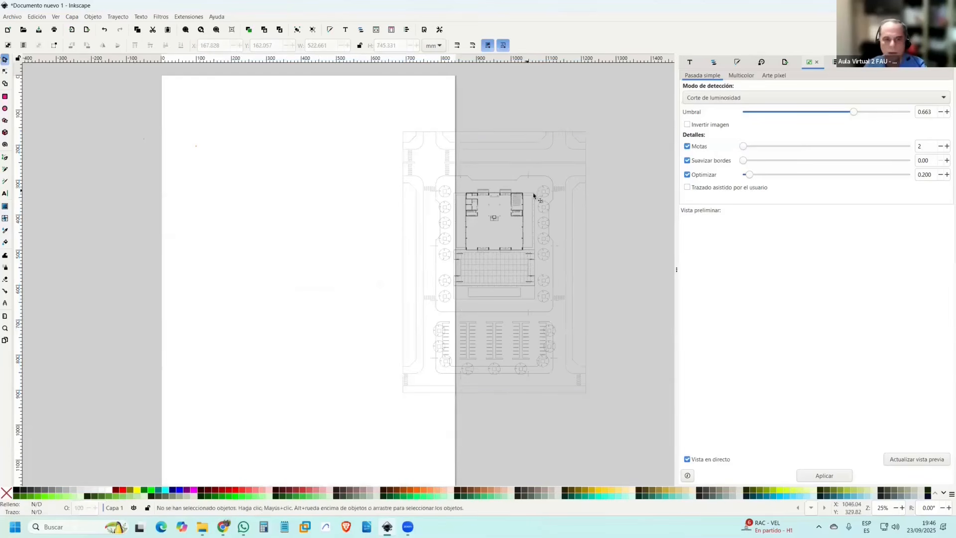
left_click(523, 198)
left_click_drag(522, 198, 324, 192)
left_click(419, 222)
left_click_drag(379, 223, 551, 221)
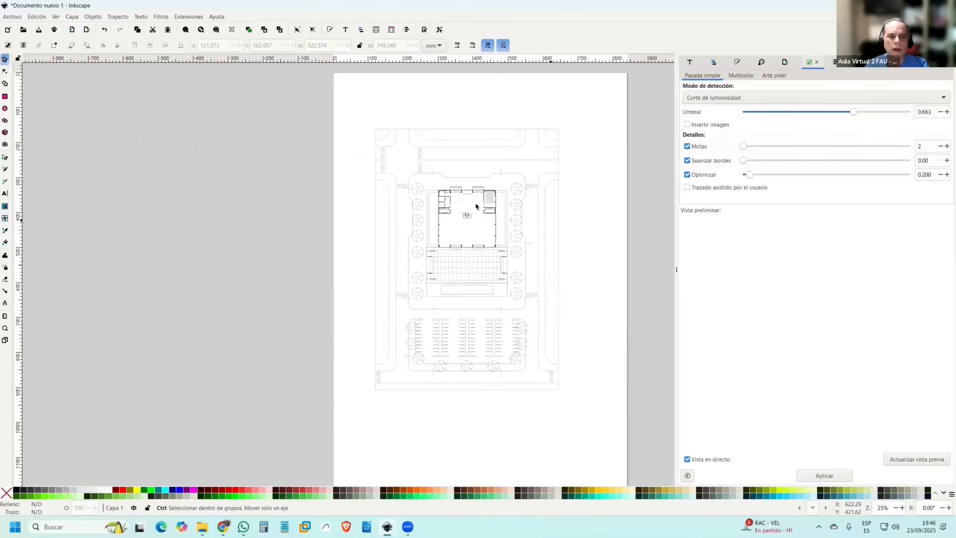
Select the traced plan and inspect its entry under Capa 1 in the object list.
scroll(476, 205, "up", 2)
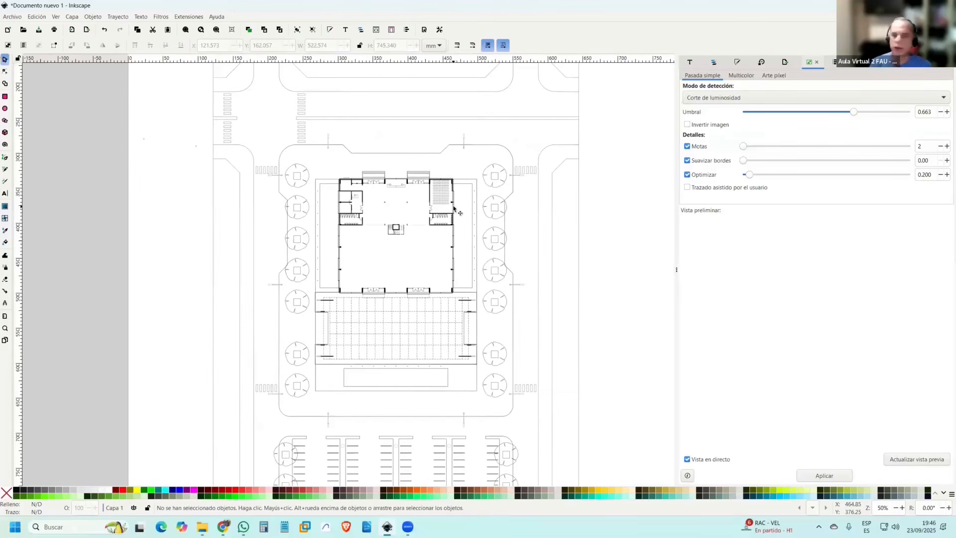
scroll(475, 187, "down", 1)
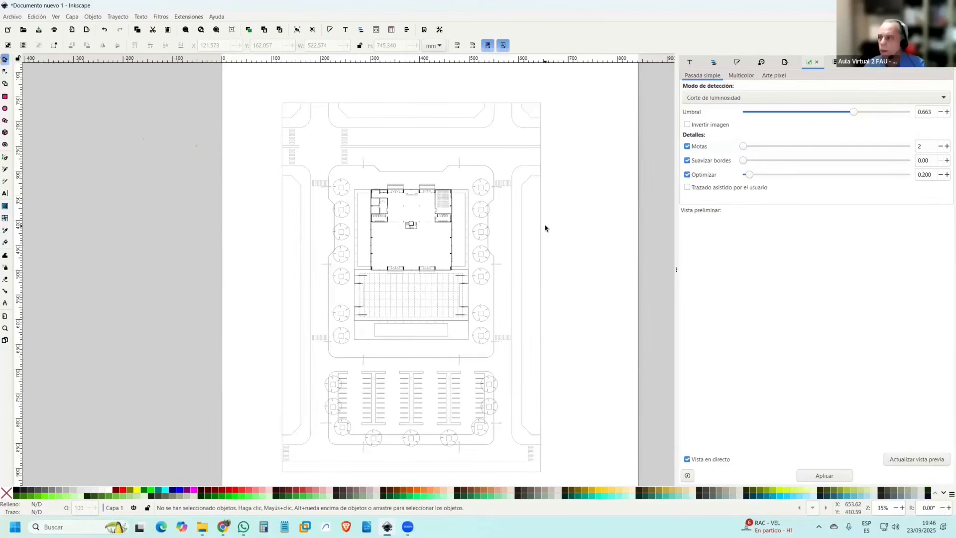
left_click(446, 197)
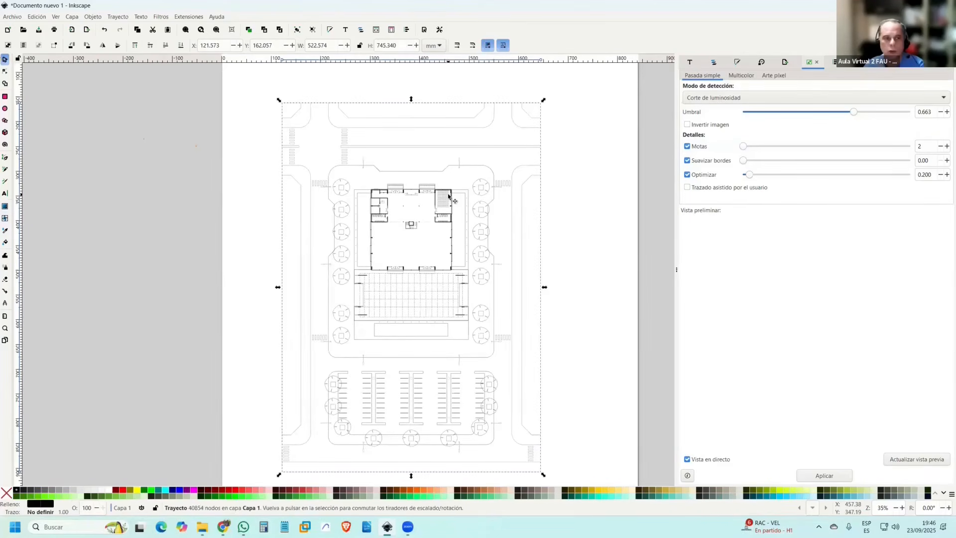
left_click(713, 64)
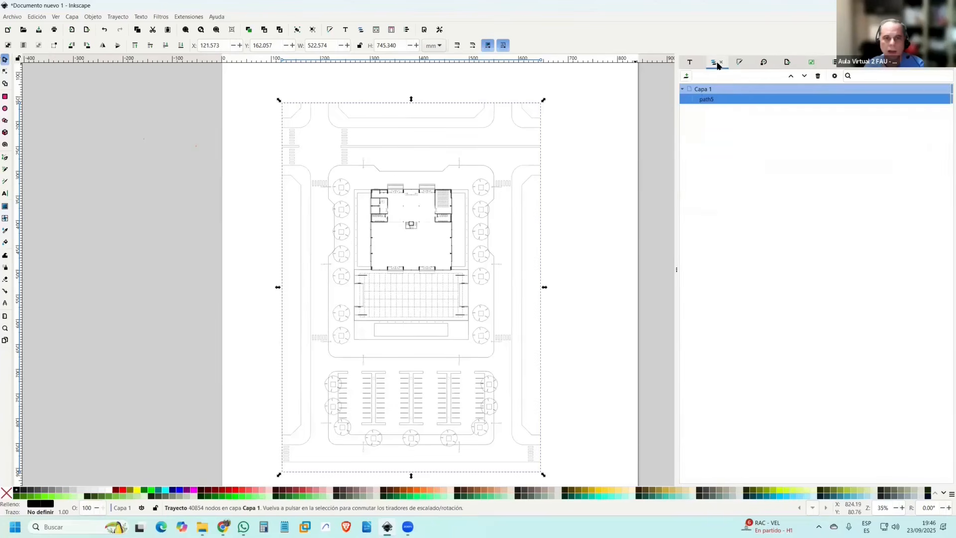
left_click(707, 100)
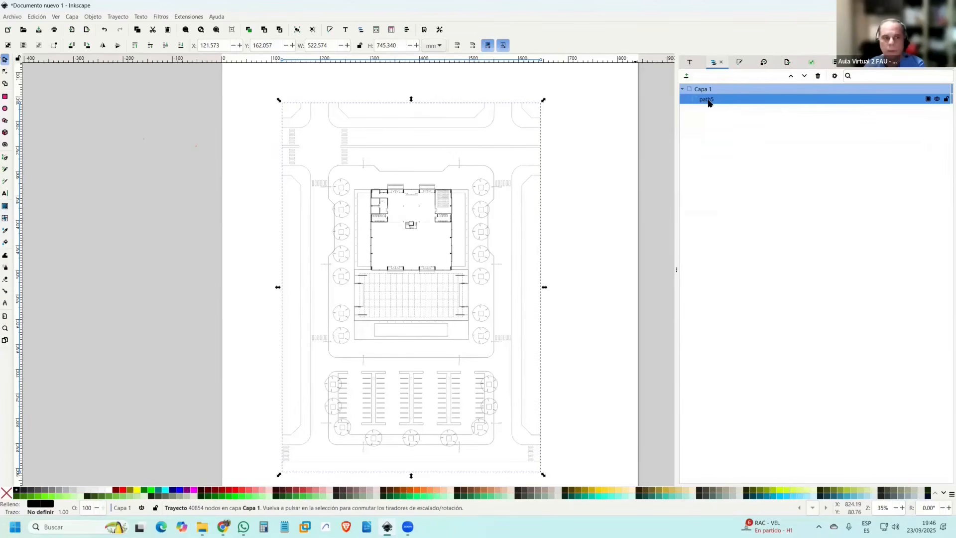
Display the traced path's nodes and examine them around the seating, doors and restrooms.
left_click(5, 72)
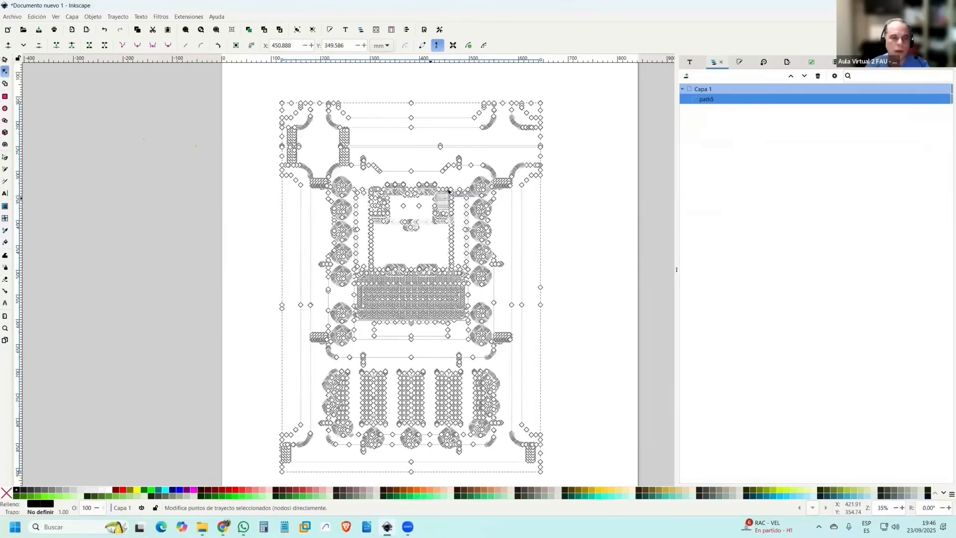
scroll(448, 197, "up", 3)
scroll(456, 185, "up", 7)
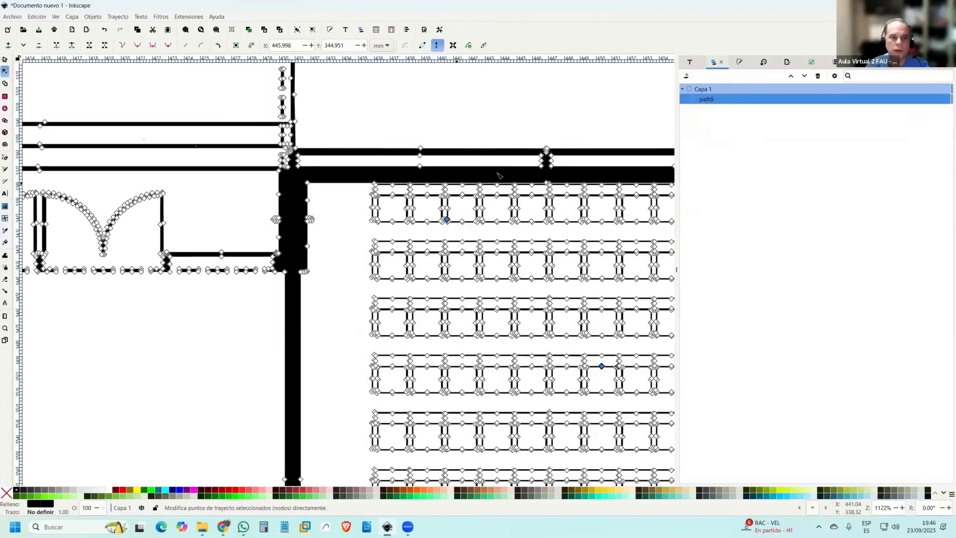
scroll(506, 170, "up", 2)
scroll(507, 172, "down", 6)
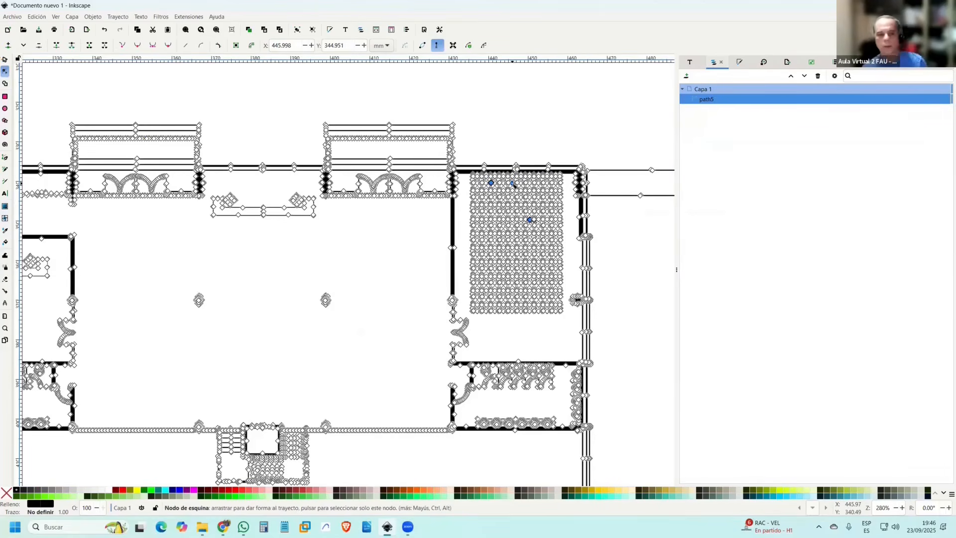
scroll(513, 184, "down", 5)
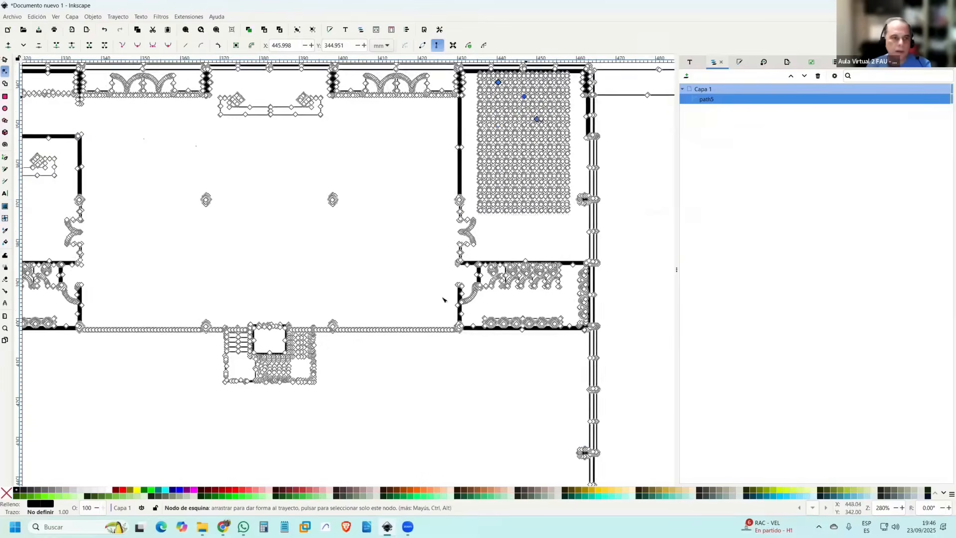
scroll(431, 262, "up", 2)
left_click_drag(432, 262, 376, 311)
scroll(376, 311, "up", 1)
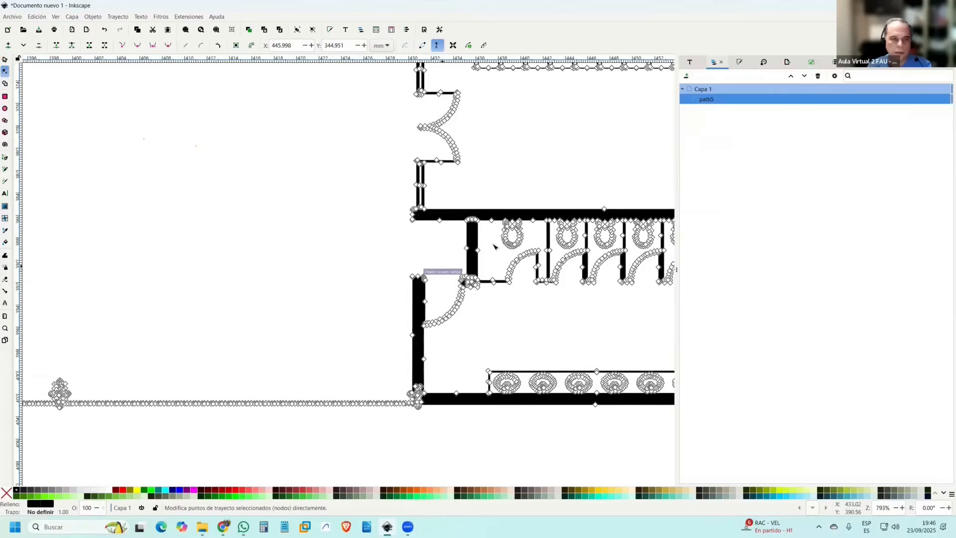
Delete all nodes of one dash in the dashed line below the double doors of the right-hand entrance.
scroll(495, 246, "down", 2)
scroll(495, 257, "up", 3)
scroll(482, 259, "down", 3)
scroll(482, 259, "up", 6)
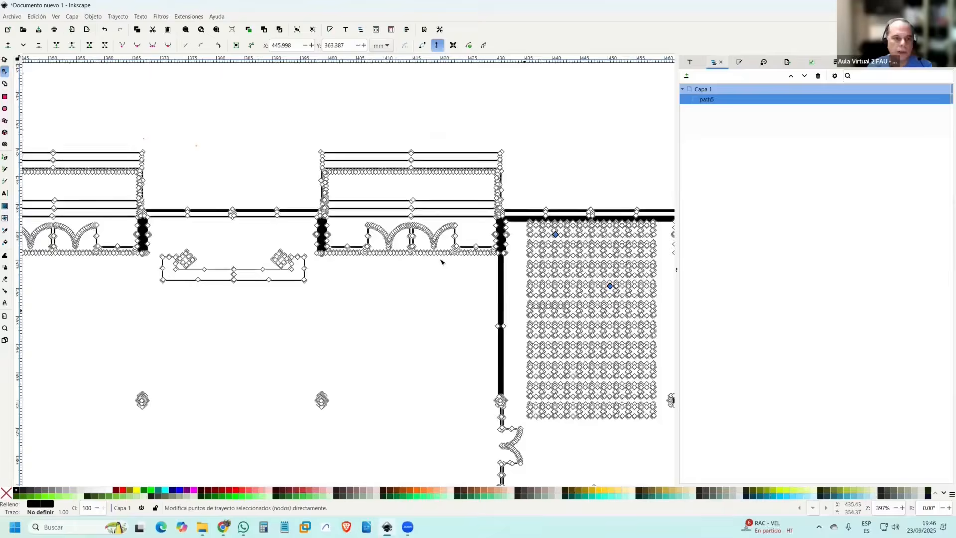
left_click_drag(439, 258, 467, 306)
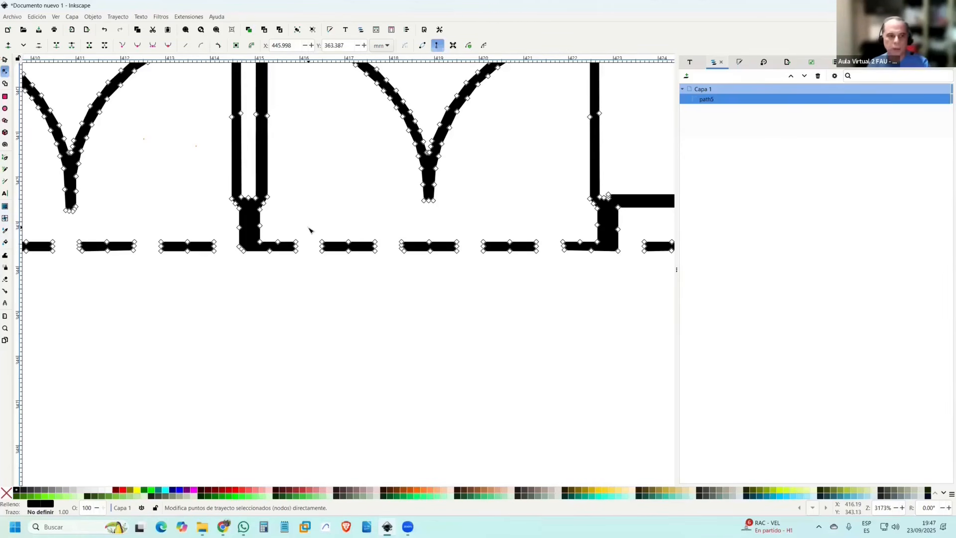
left_click_drag(312, 218, 390, 272)
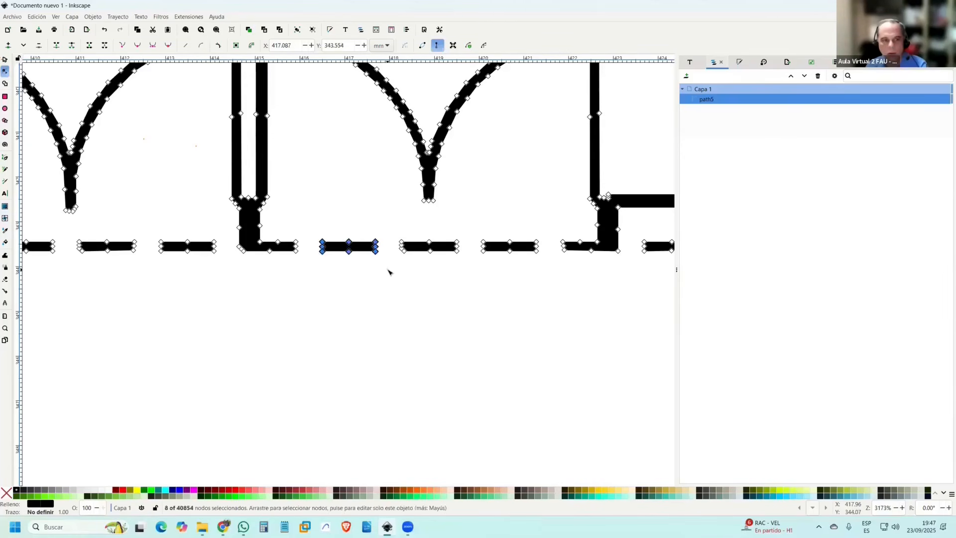
key("Delete")
Delete the neighbouring dash to its right, removing its left-end nodes and then the remaining nodes individually.
left_click_drag(386, 226, 413, 287)
key("Delete")
left_click(430, 251)
key("Delete")
left_click(430, 243)
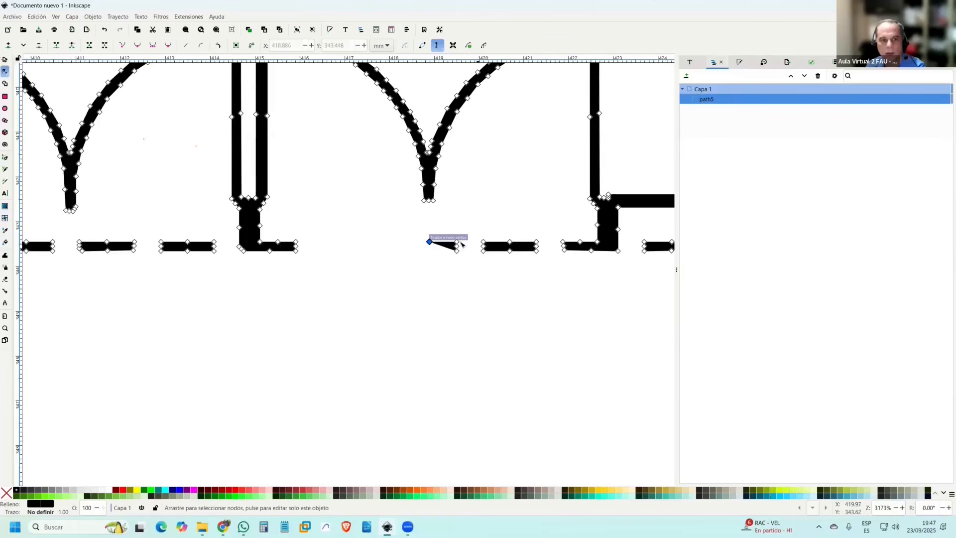
key("Delete")
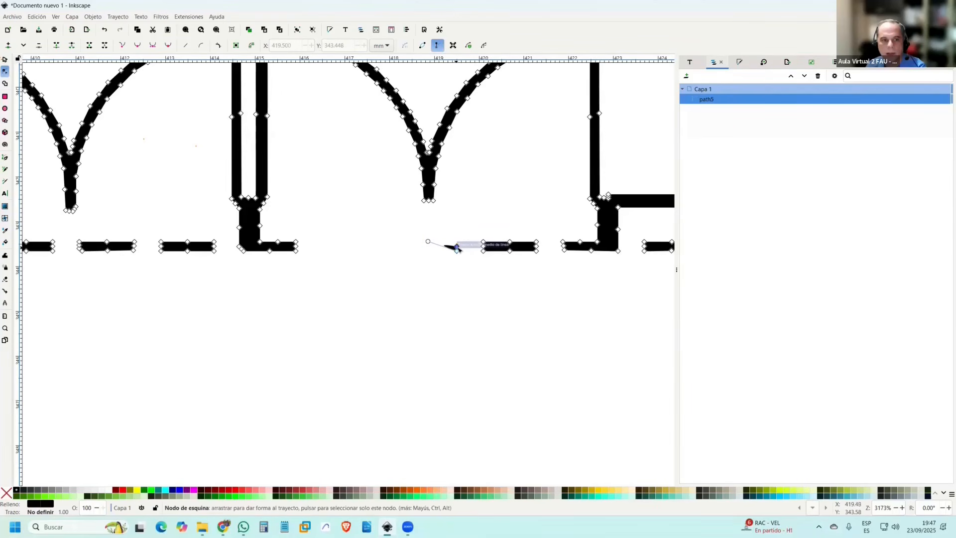
key("Delete")
left_click(457, 252)
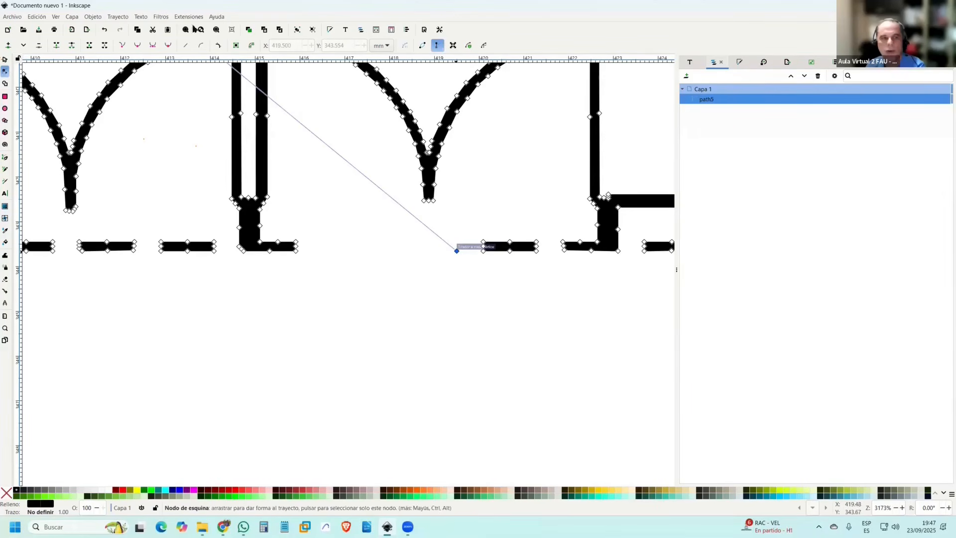
left_click(456, 251)
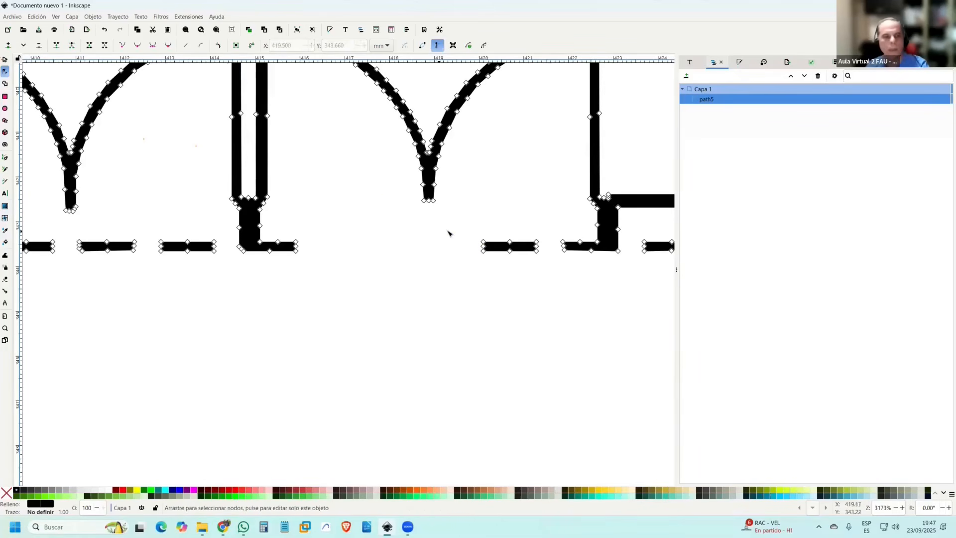
Delete the nodes of the seats in the lower-right corner of the seating block.
scroll(439, 235, "down", 7)
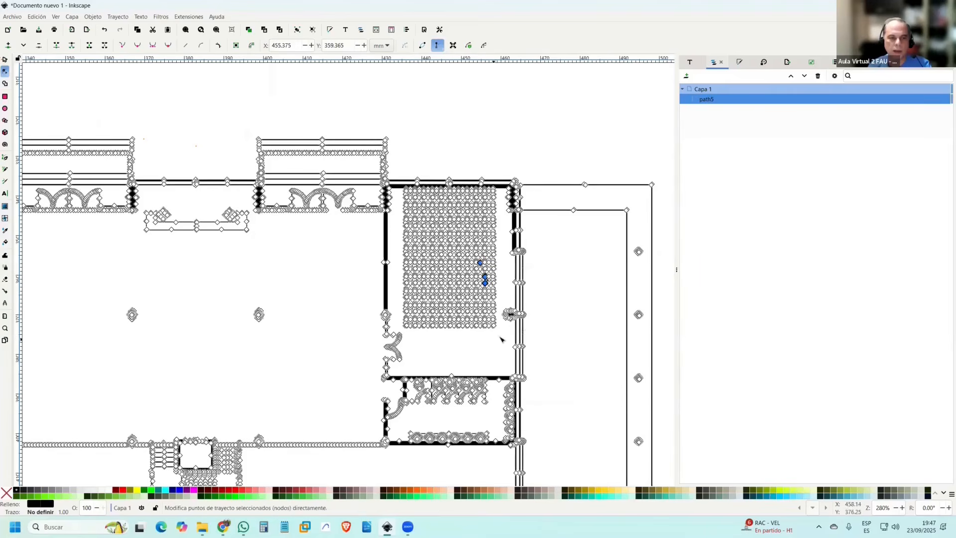
left_click_drag(500, 337, 466, 297)
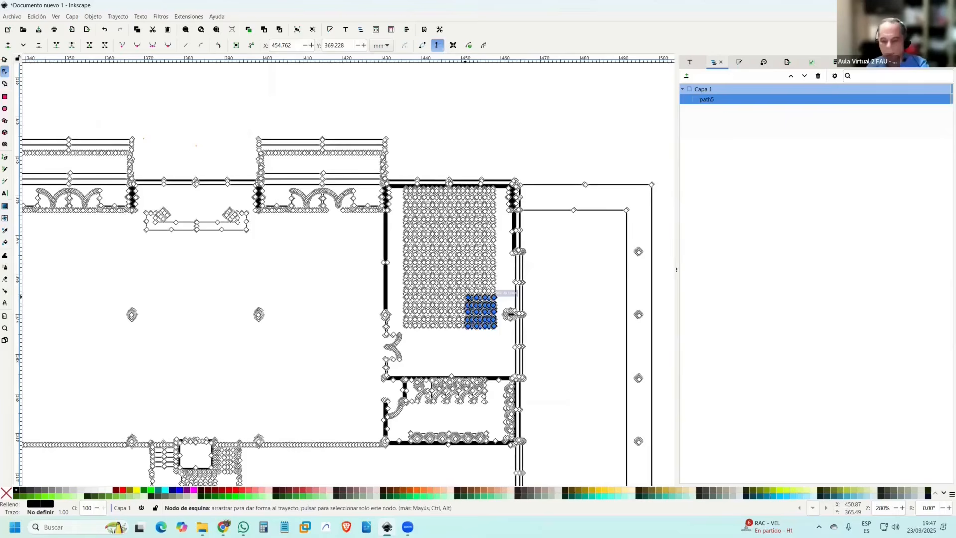
key("Delete")
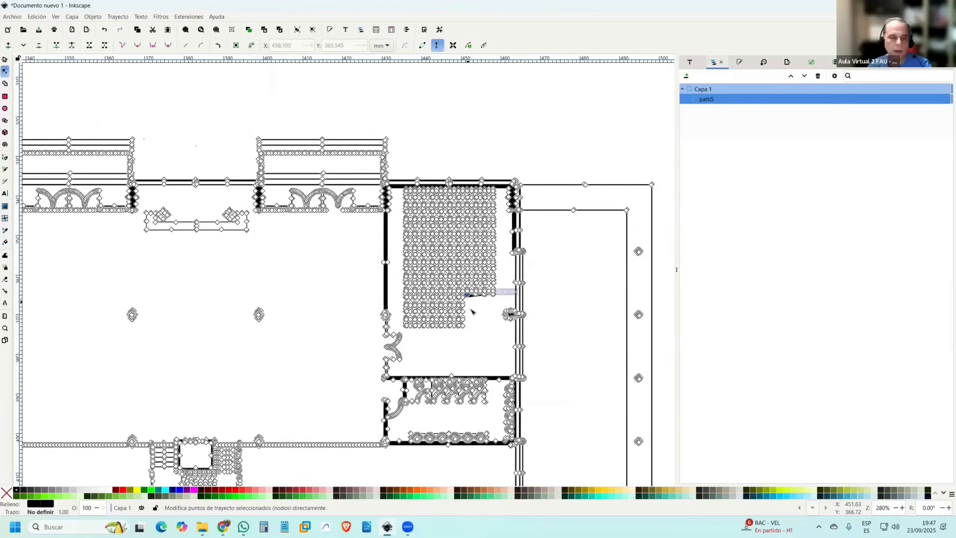
scroll(472, 311, "up", 3)
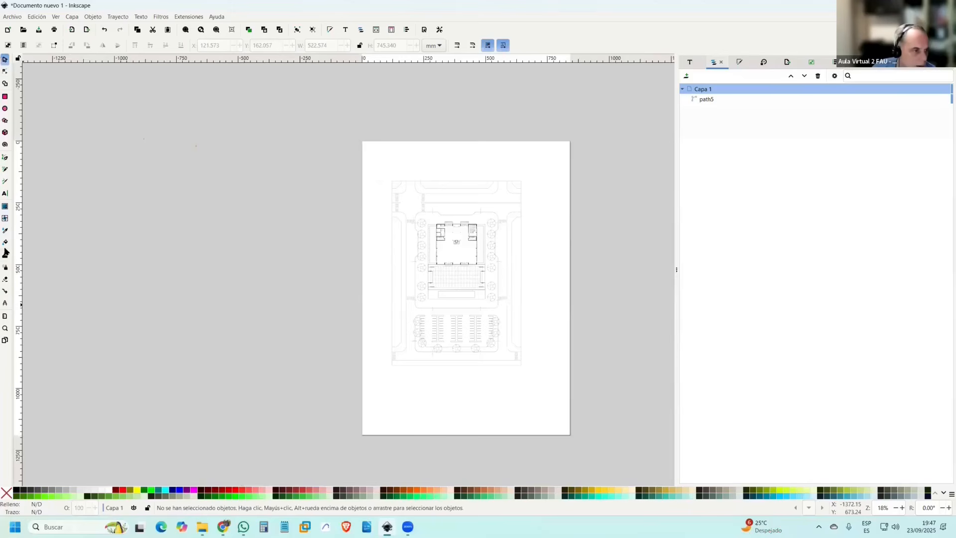
Erase the upper and right-hand outline of the uppermost tree right of the building with the Eraser tool at width 44.
left_click(4, 280)
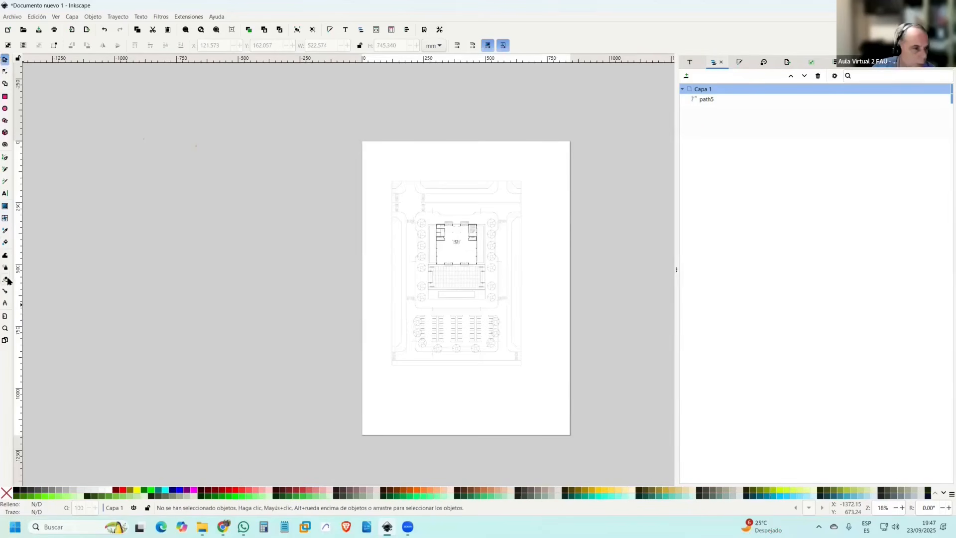
scroll(486, 234, "up", 6)
scroll(441, 202, "up", 4)
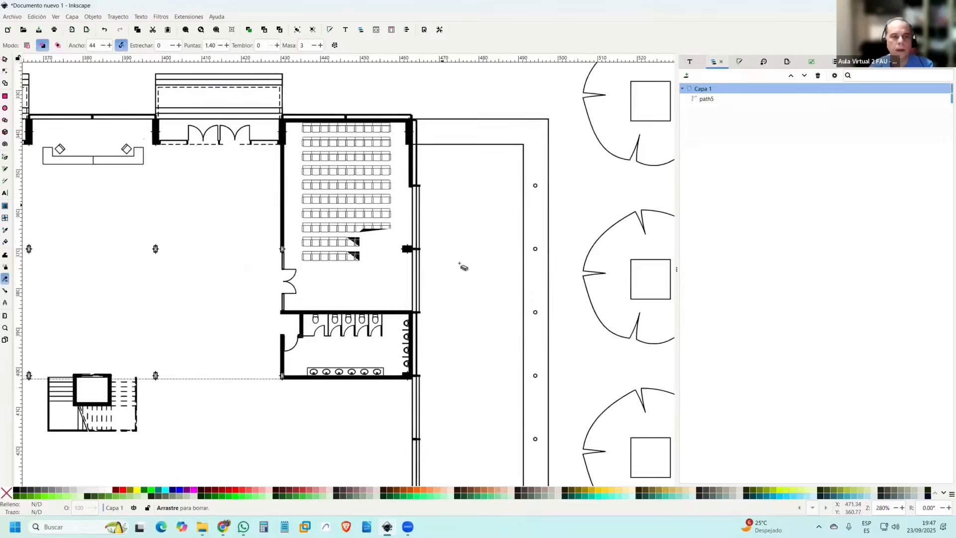
scroll(403, 203, "up", 2)
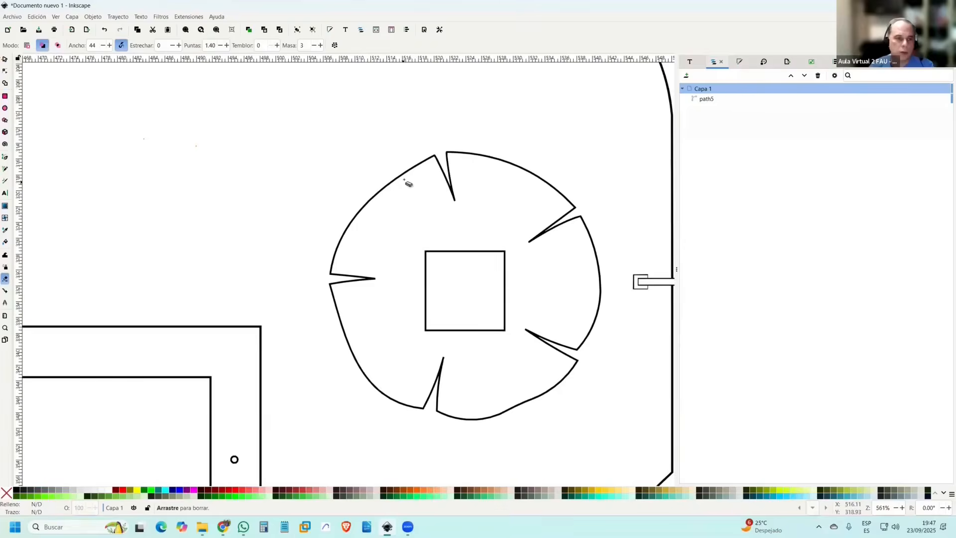
mouse_move(416, 163)
left_mouse_down()
mouse_move(353, 211)
mouse_move(293, 316)
left_mouse_up()
mouse_move(428, 157)
left_mouse_down()
mouse_move(441, 149)
mouse_move(479, 214)
mouse_move(462, 134)
mouse_move(466, 145)
left_mouse_up()
left_click_drag(75, 54, 124, 53)
mouse_move(451, 152)
left_mouse_down()
mouse_move(461, 174)
mouse_move(467, 140)
mouse_move(540, 149)
mouse_move(646, 224)
left_mouse_up()
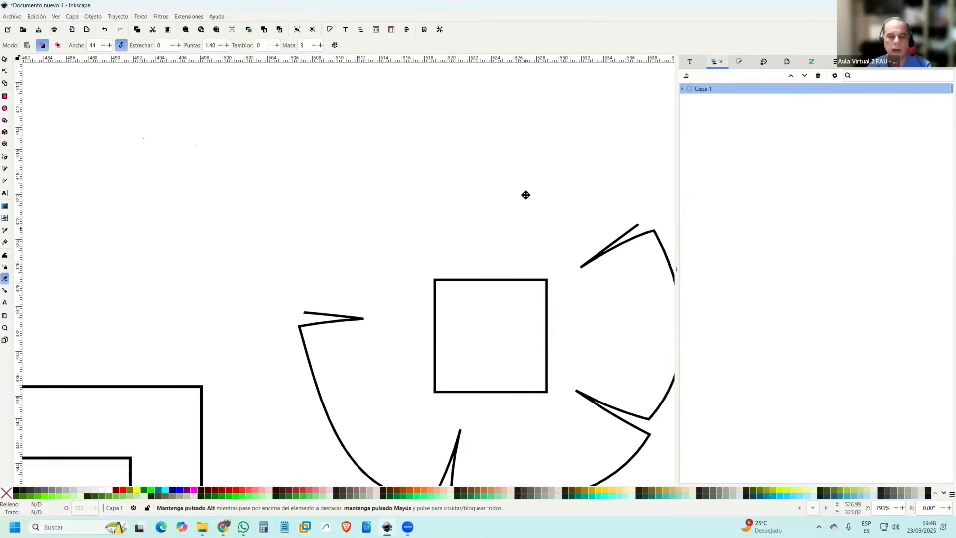
left_click_drag(525, 195, 431, 99)
mouse_move(500, 164)
left_mouse_down()
mouse_move(479, 169)
mouse_move(569, 137)
mouse_move(589, 269)
mouse_move(566, 311)
mouse_move(554, 324)
mouse_move(476, 294)
mouse_move(551, 342)
mouse_move(462, 408)
mouse_move(353, 409)
left_mouse_up()
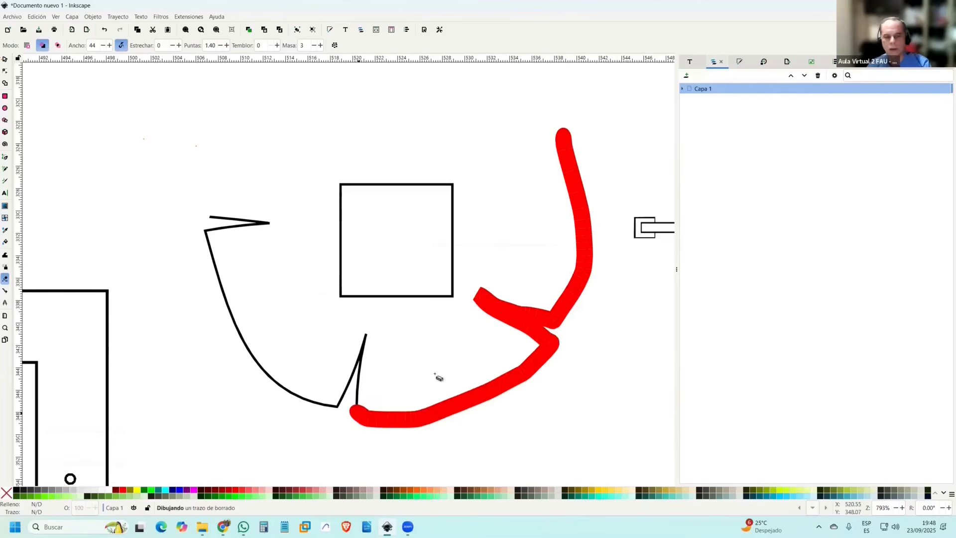
Examine the partly erased tree in relation to the surrounding trees and the whole site plan.
scroll(492, 312, "down", 9)
left_click_drag(516, 277, 563, 177)
scroll(536, 190, "up", 3)
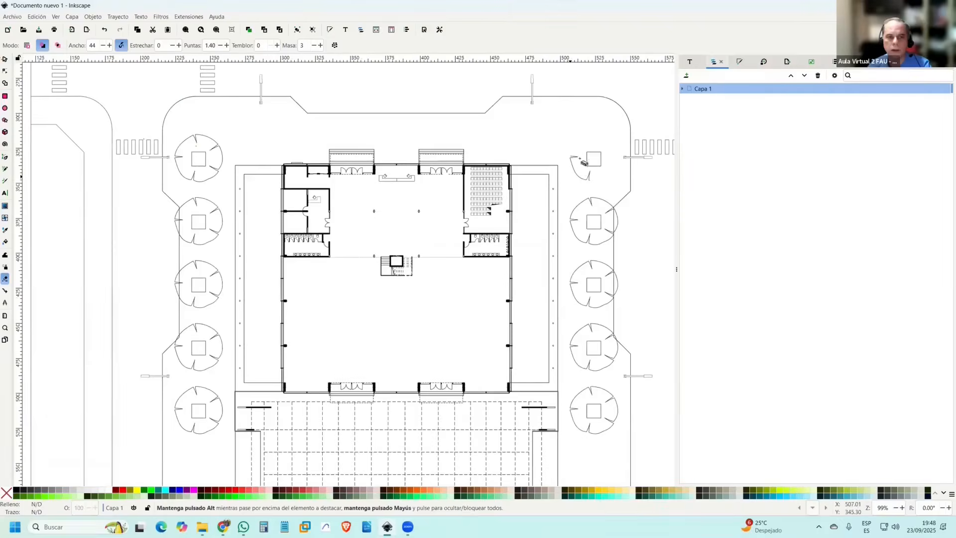
scroll(563, 187, "up", 5)
scroll(565, 186, "down", 4)
scroll(566, 186, "down", 2)
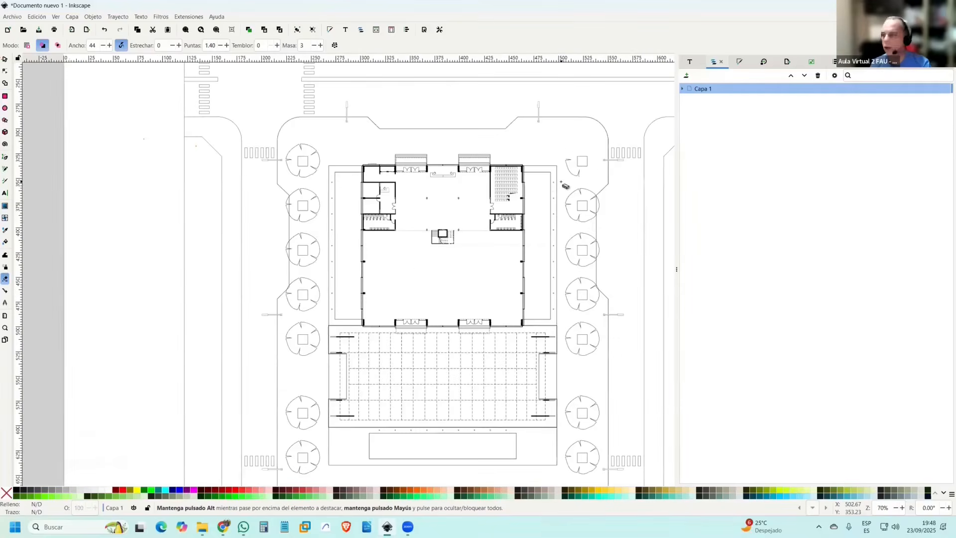
scroll(511, 205, "down", 3)
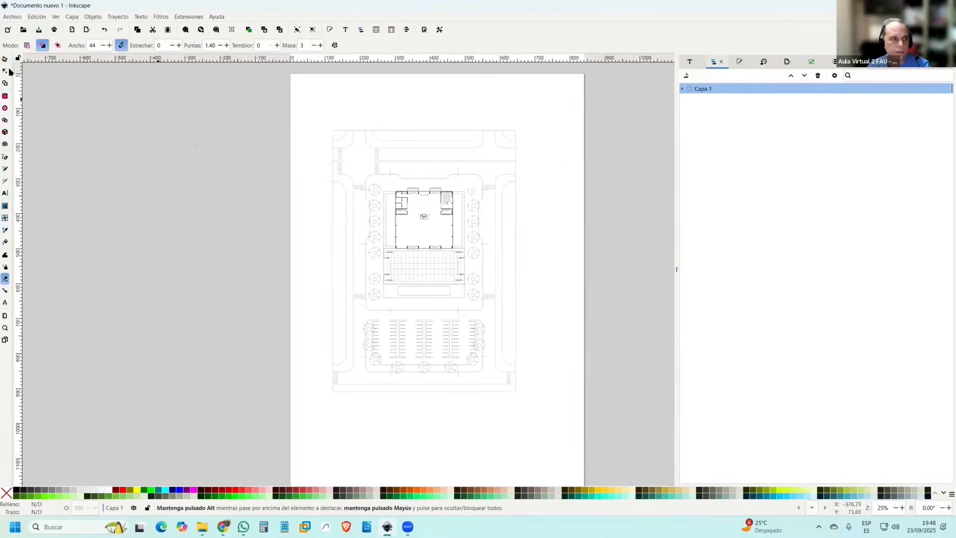
Close the traced plan document without saving and start a new blank document with a wider canvas area.
left_click(5, 59)
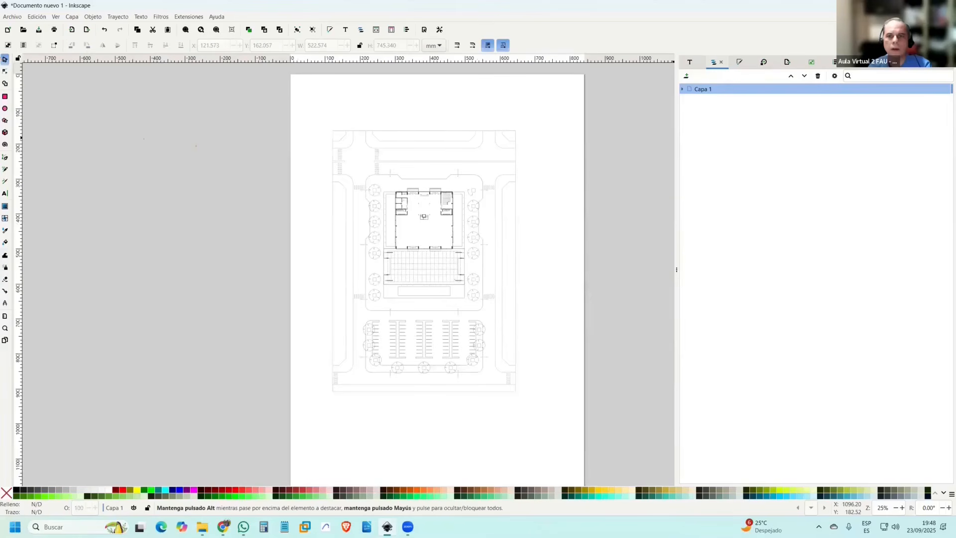
left_click(945, 5)
left_click(435, 298)
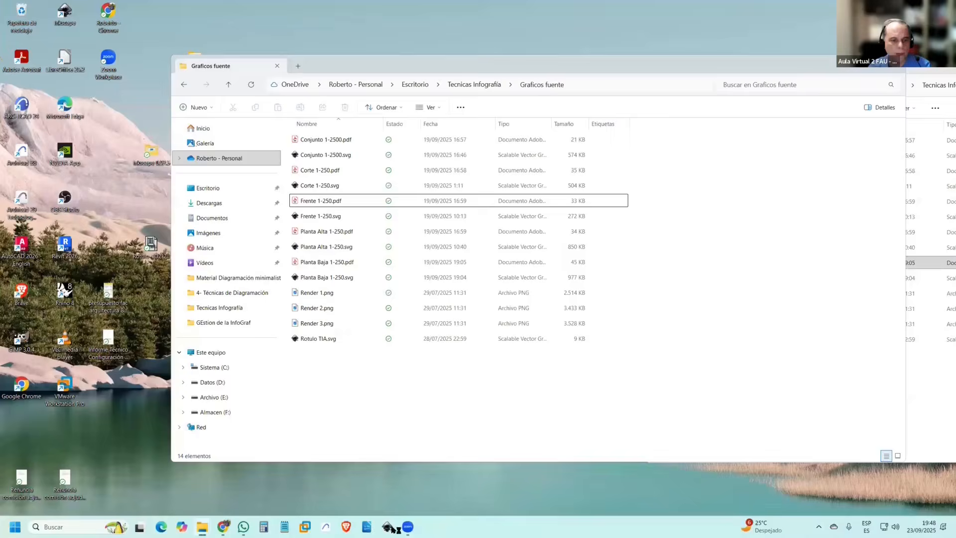
left_click(391, 527)
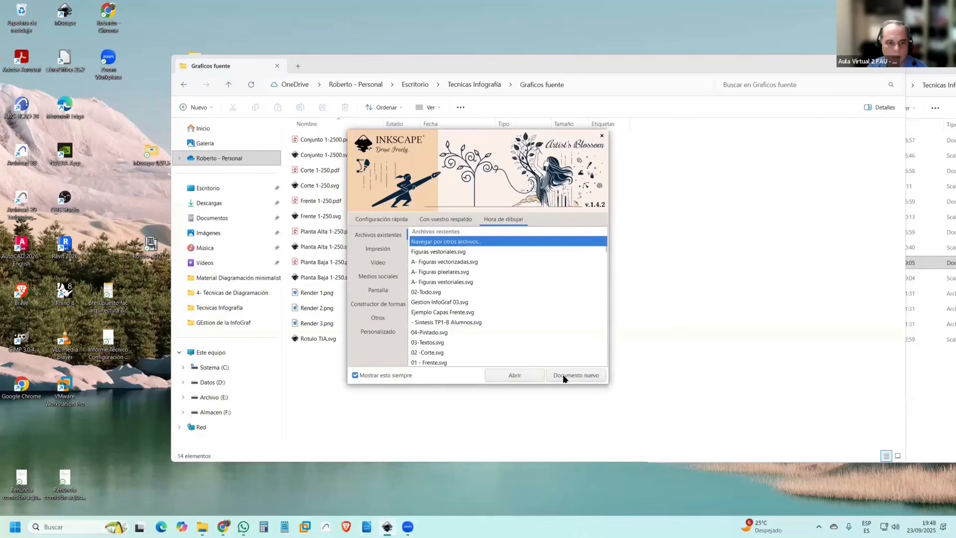
left_click(567, 377)
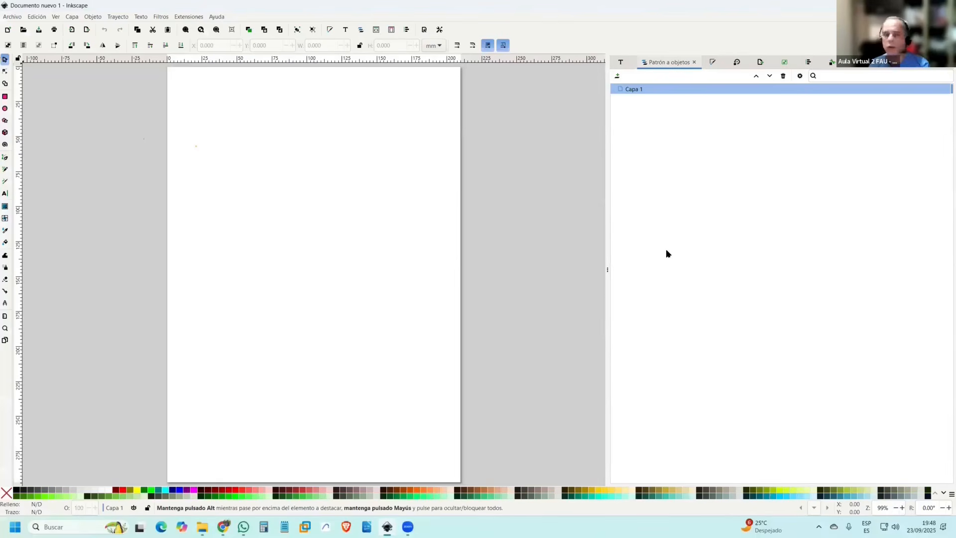
left_click_drag(608, 149, 719, 152)
Bring Frente 1-250.pdf from the Graficos fuente folder into the new document using the Cairo import.
key("alt+Tab")
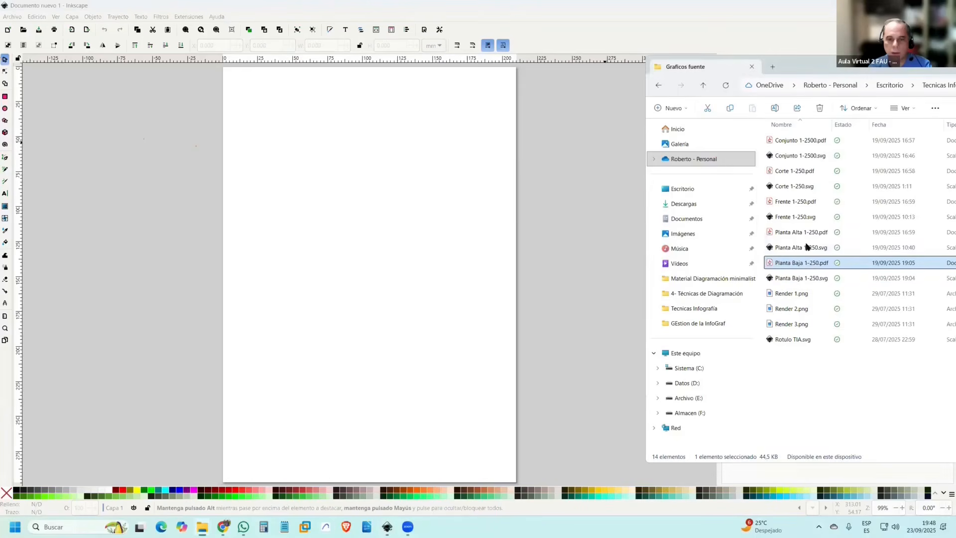
left_click_drag(796, 201, 546, 212)
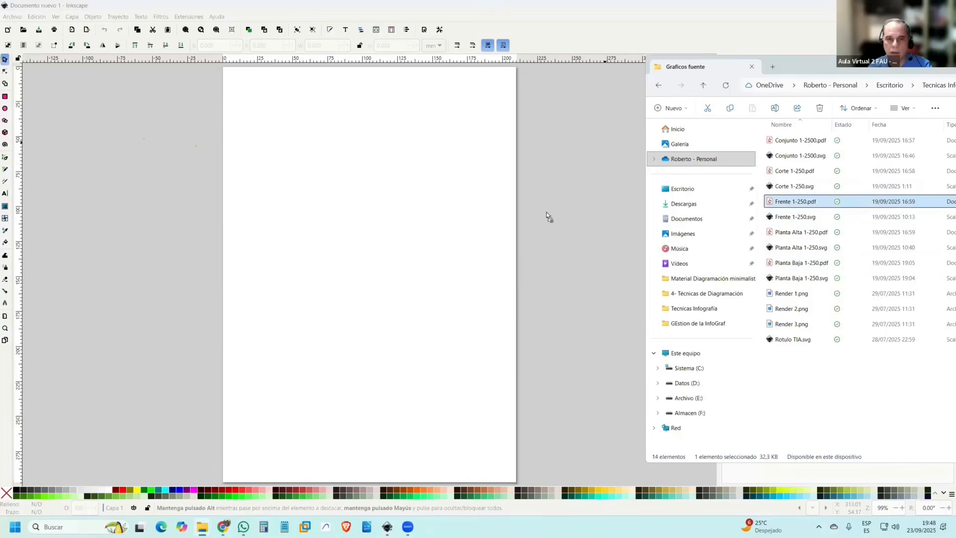
left_click(446, 179)
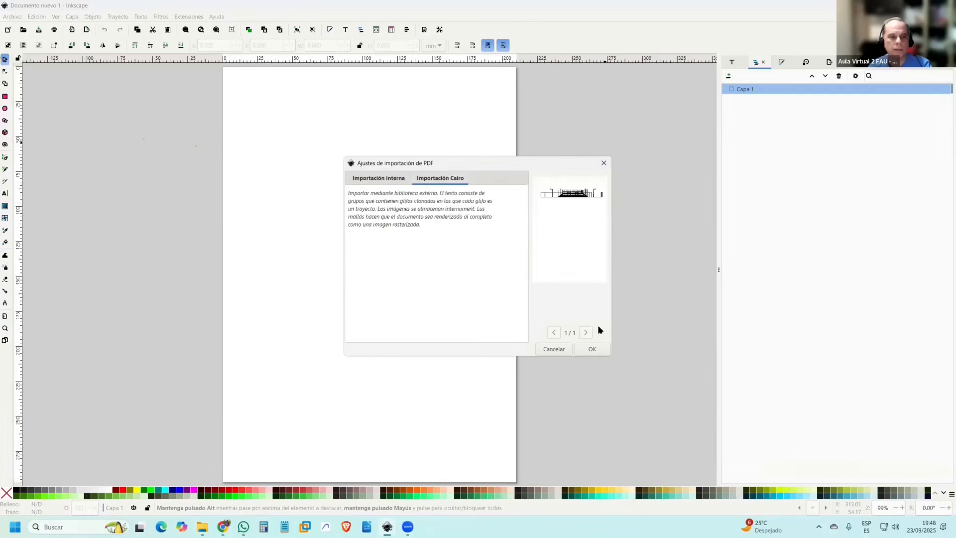
left_click(600, 348)
scroll(571, 240, "down", 4)
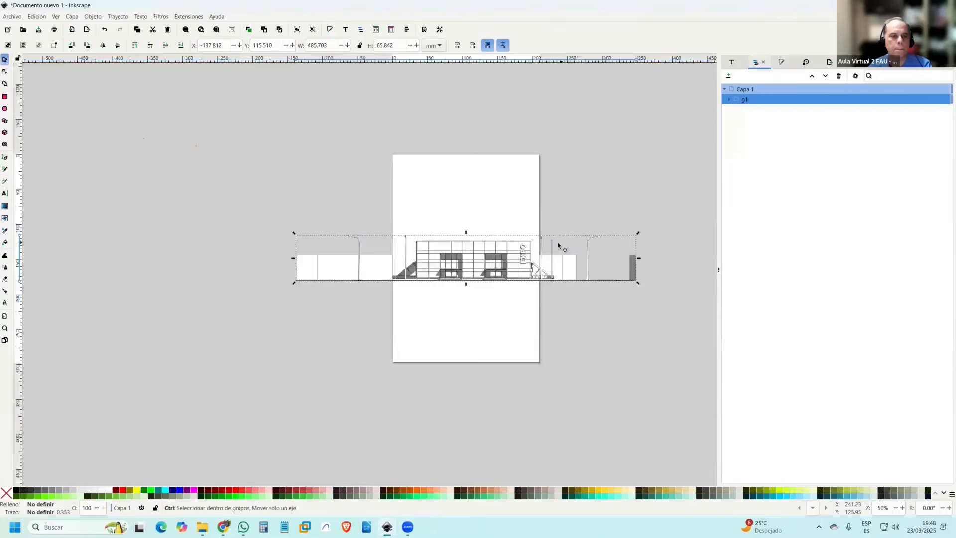
Set the document's page format to ISO A0 in portrait orientation.
left_click(424, 30)
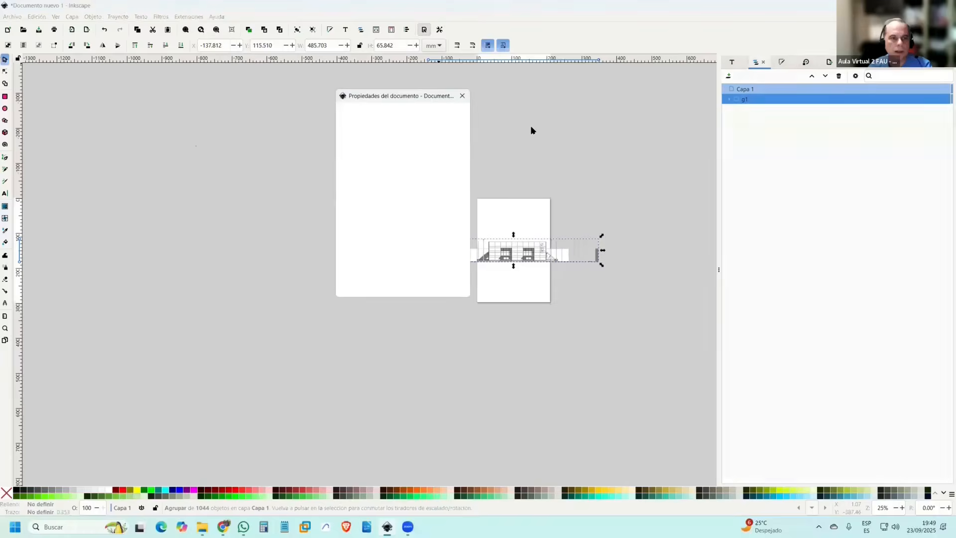
left_click(386, 151)
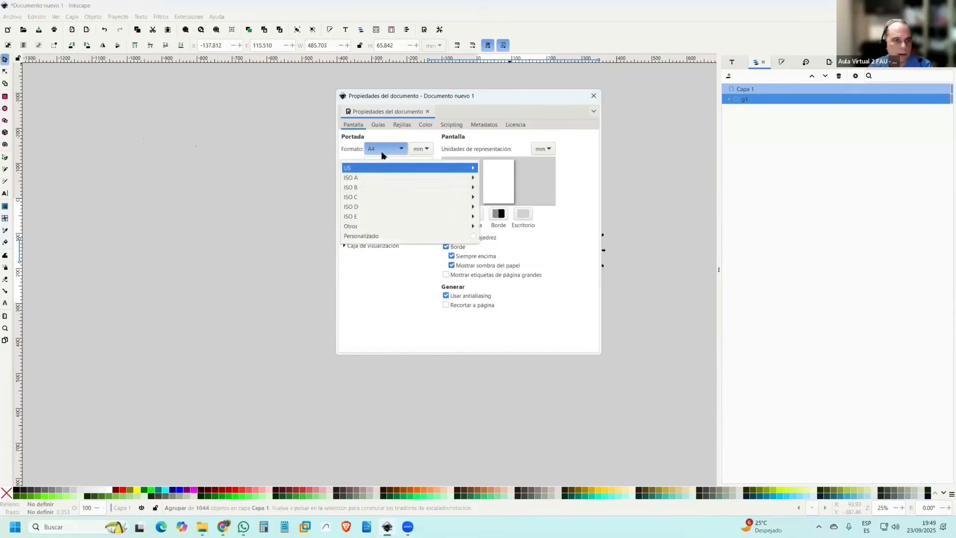
left_click(367, 179)
left_click(377, 189)
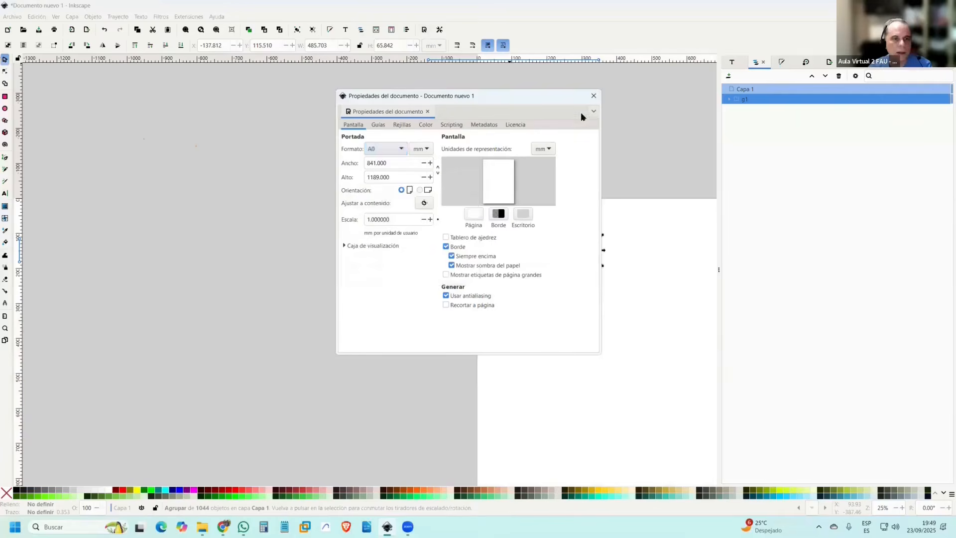
left_click(594, 95)
Move the imported front elevation onto the upper part of the page and deselect it.
scroll(543, 147, "down", 3)
mouse_move(543, 183)
left_mouse_down()
mouse_move(425, 160)
mouse_move(533, 194)
left_mouse_up()
scroll(425, 160, "up", 3)
left_click(542, 228)
scroll(533, 222, "up", 4)
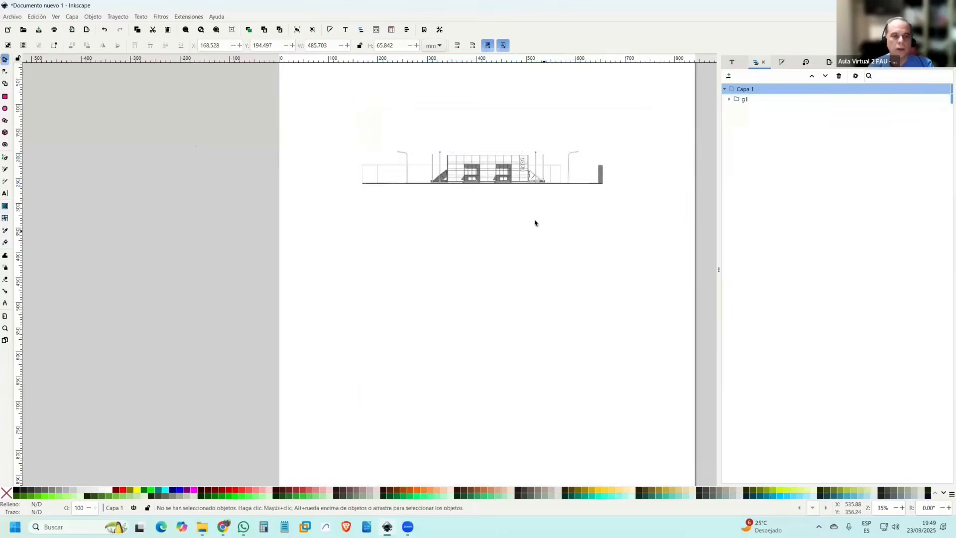
scroll(509, 236, "down", 2)
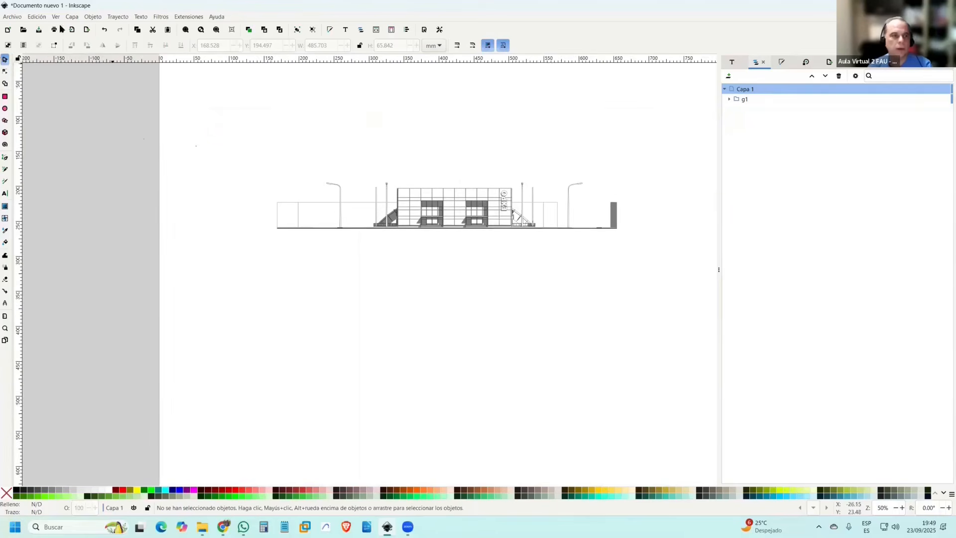
Check the bitmap copy resolution in the imported images preferences.
left_click(40, 18)
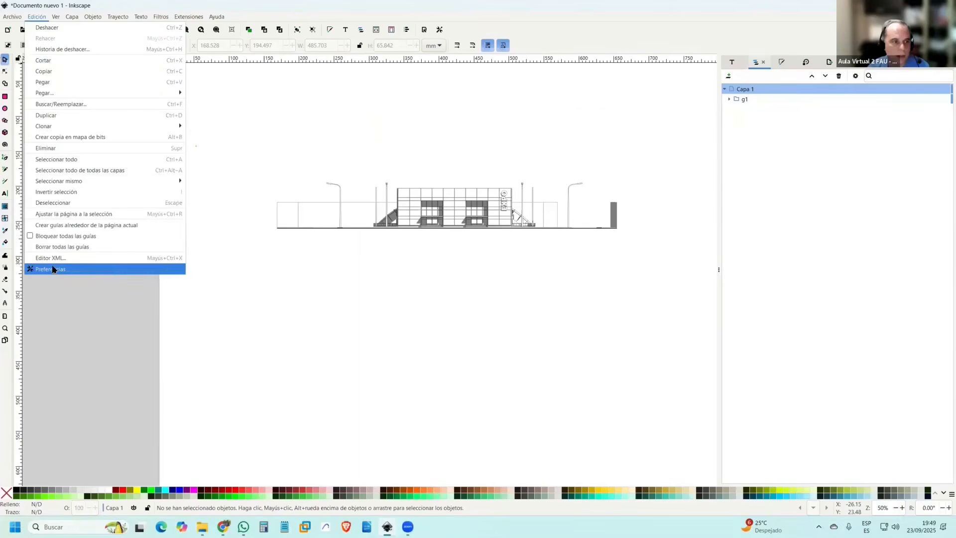
left_click(164, 270)
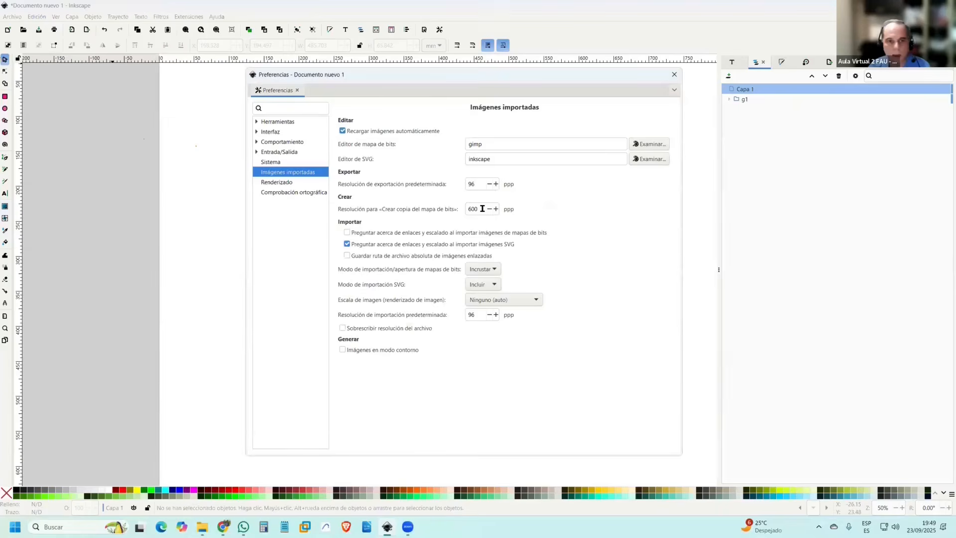
left_click(675, 74)
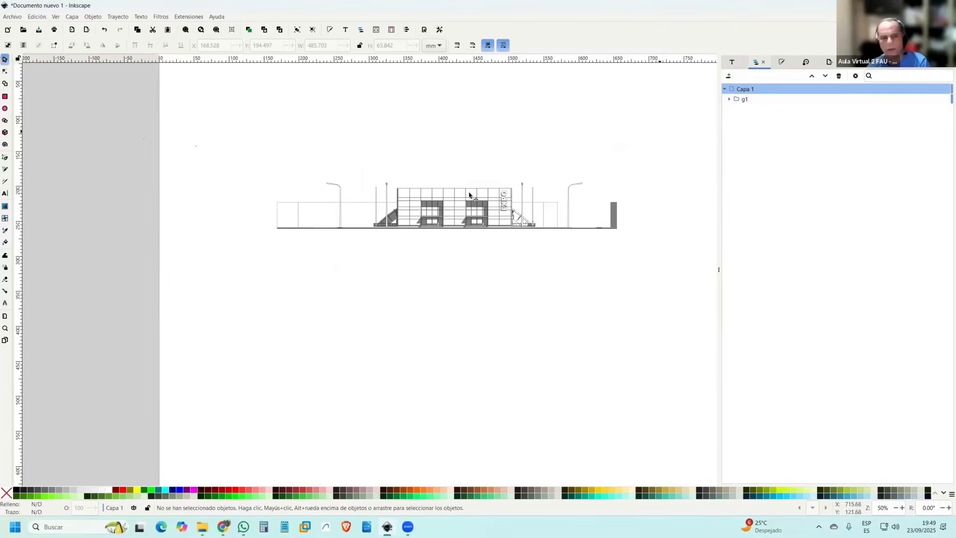
Create a bitmap copy of the imported front elevation group.
left_click(495, 210)
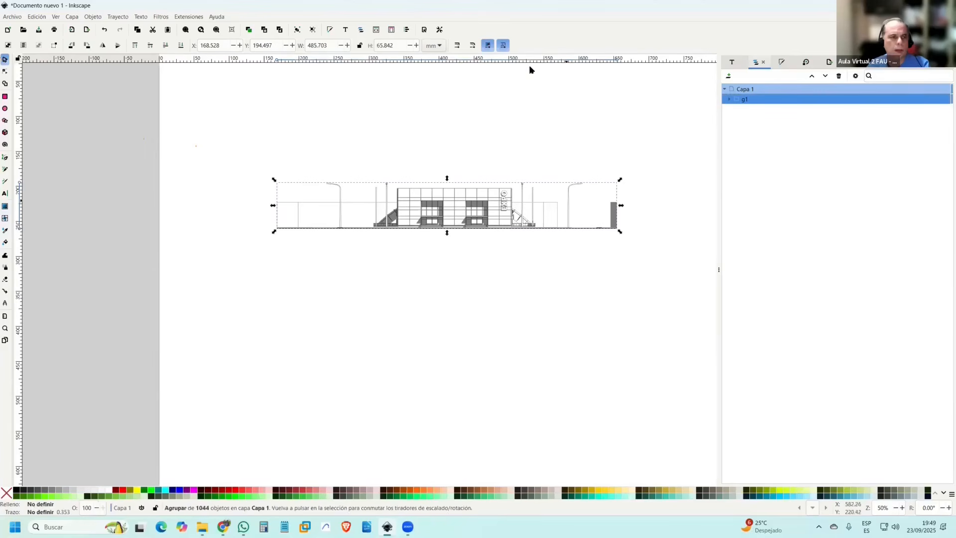
left_click(36, 18)
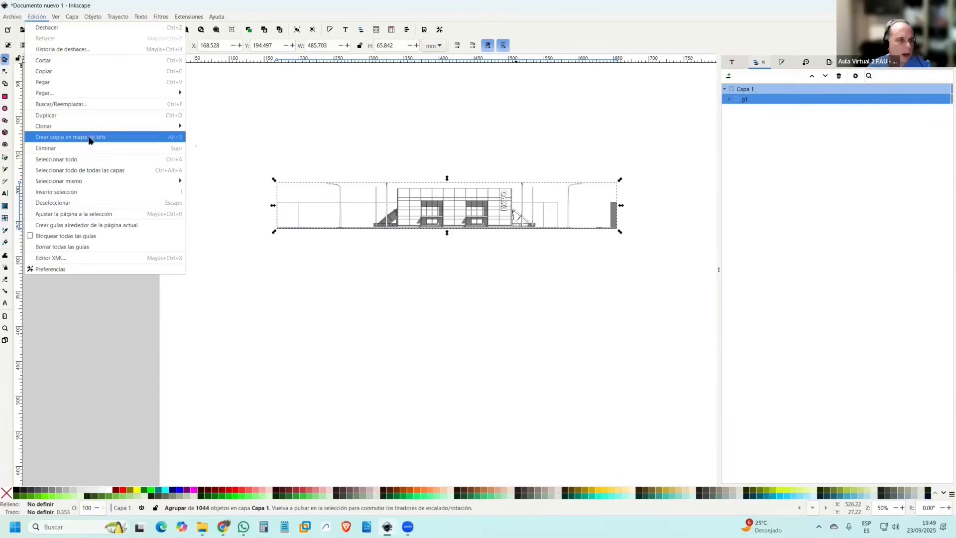
left_click(90, 137)
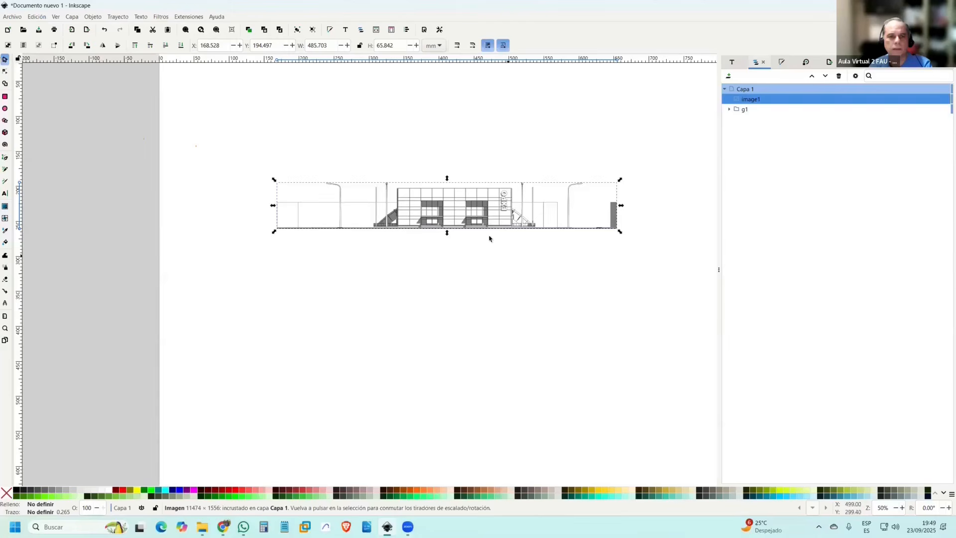
Move the bitmap copy below the original elevation and delete the original vector group.
left_click_drag(484, 221, 487, 295)
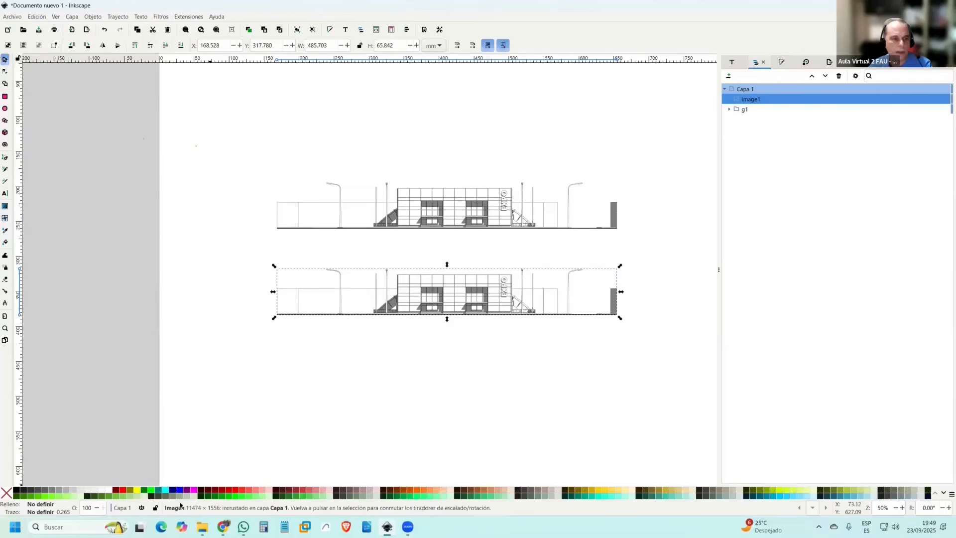
left_click(489, 210)
key("Delete")
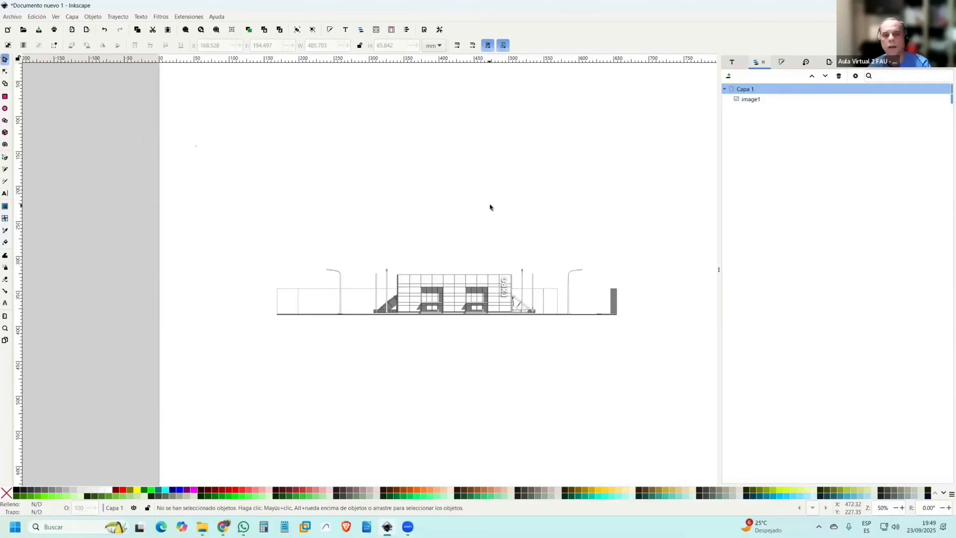
Open the bitmap vectorizing options for the elevation image and set the edge smoothing to 0.00.
left_click(488, 298)
right_click(487, 296)
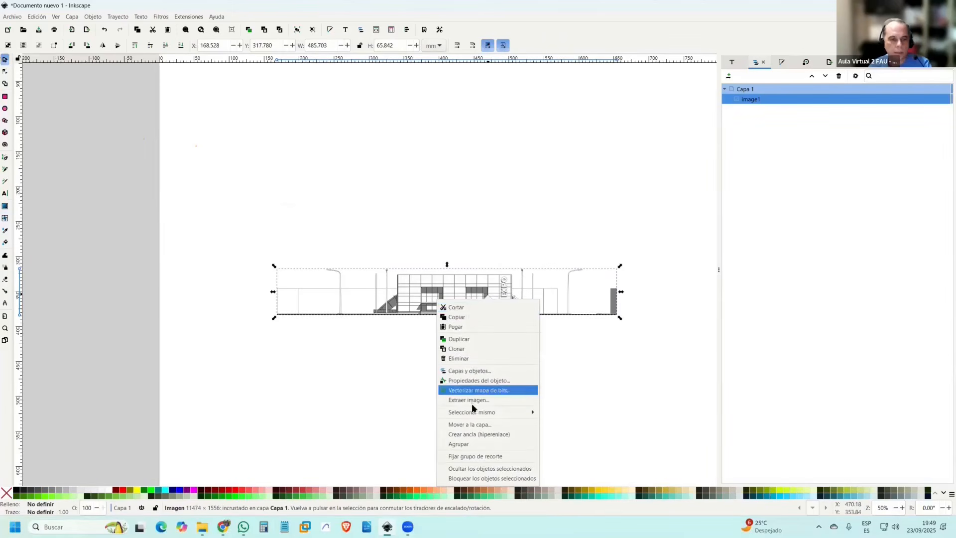
left_click(480, 391)
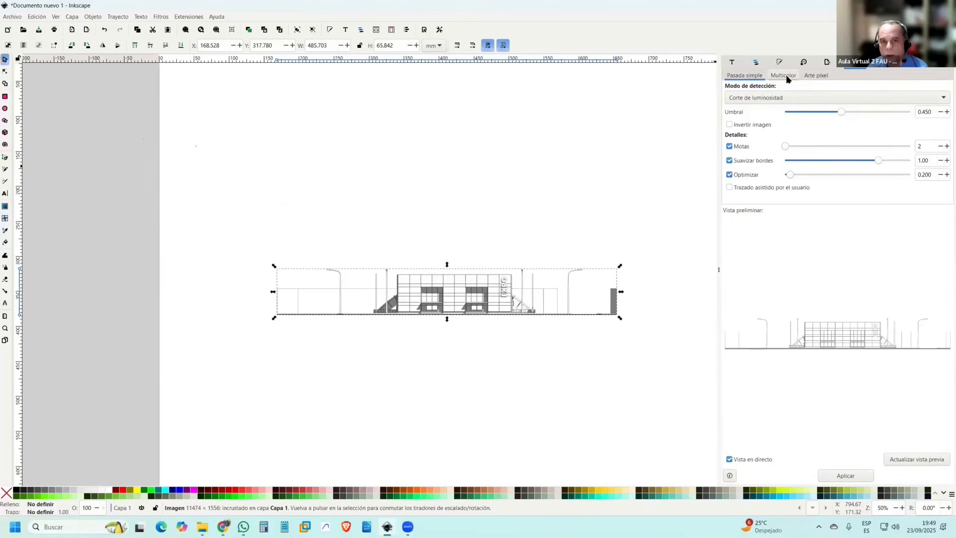
left_click_drag(802, 161, 770, 160)
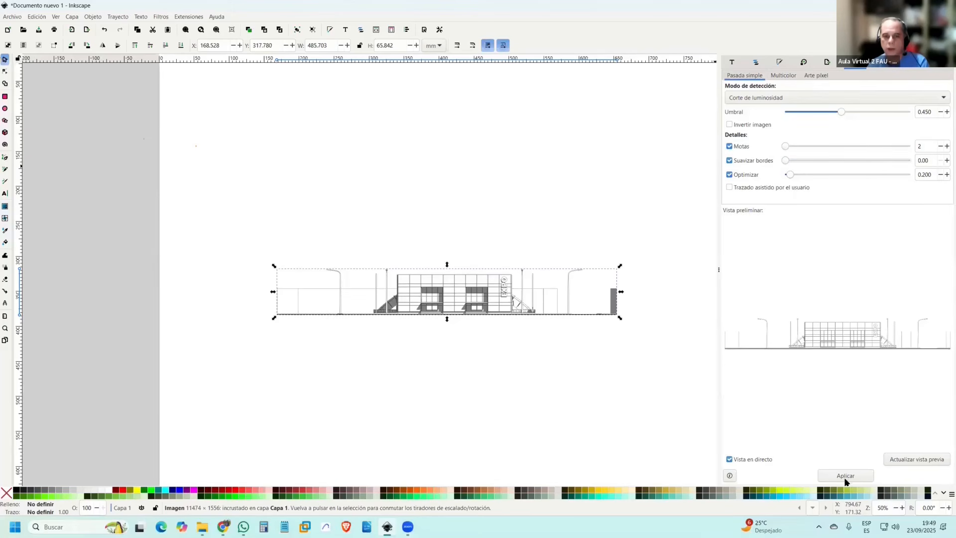
Try a single-pass brightness cutoff trace of the elevation image with the threshold at 0.572.
left_click_drag(841, 111, 856, 108)
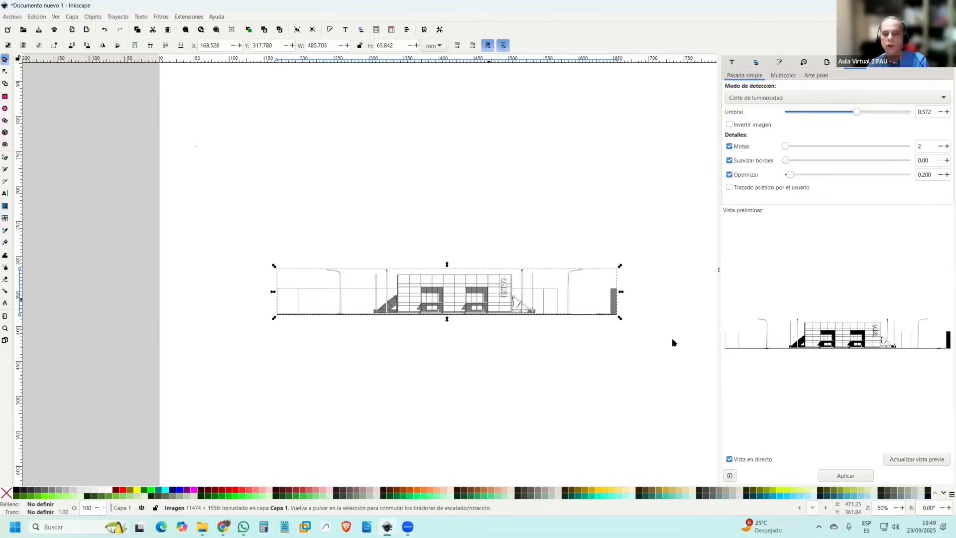
left_click(846, 471)
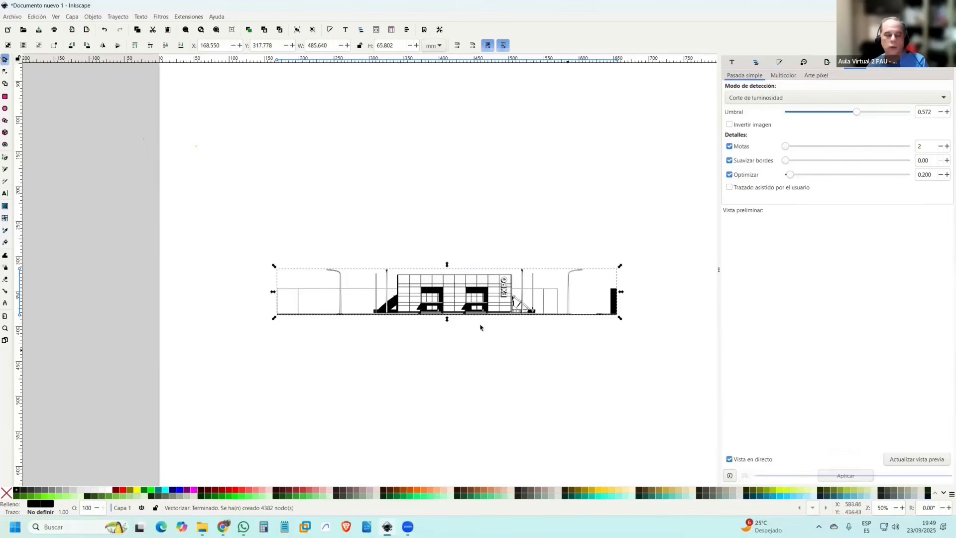
scroll(481, 312, "up", 3)
scroll(523, 303, "down", 3)
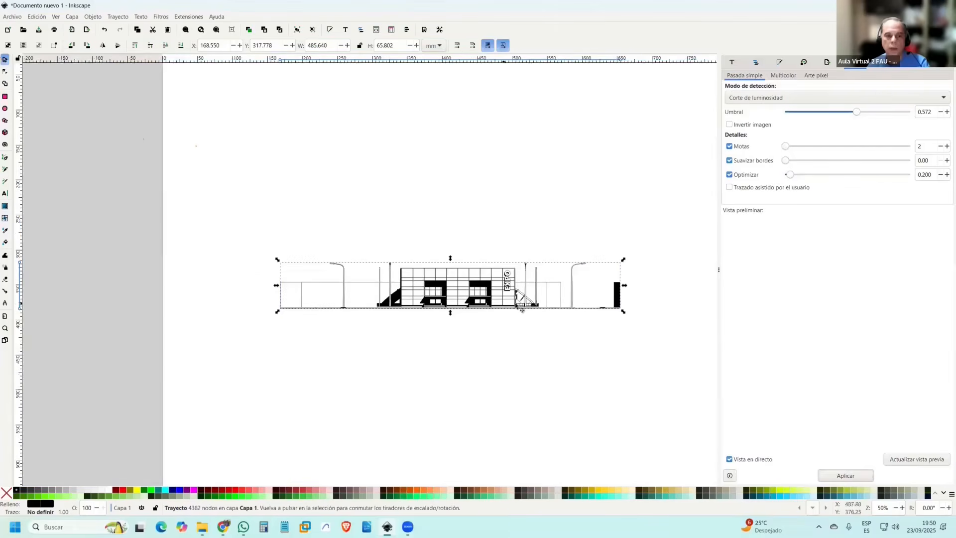
key("ctrl+z")
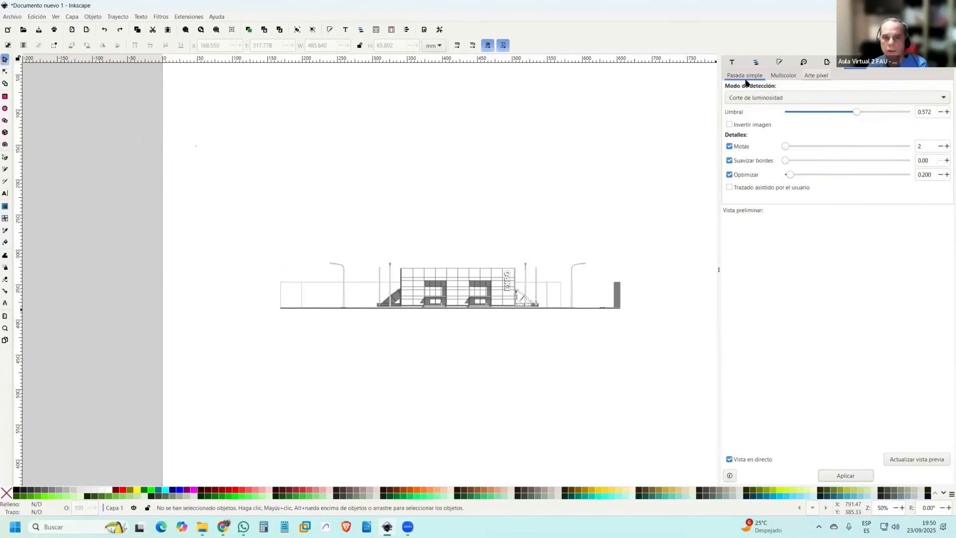
Trace the elevation image in multicolor mode using brightness steps with 2 passes.
left_click(788, 75)
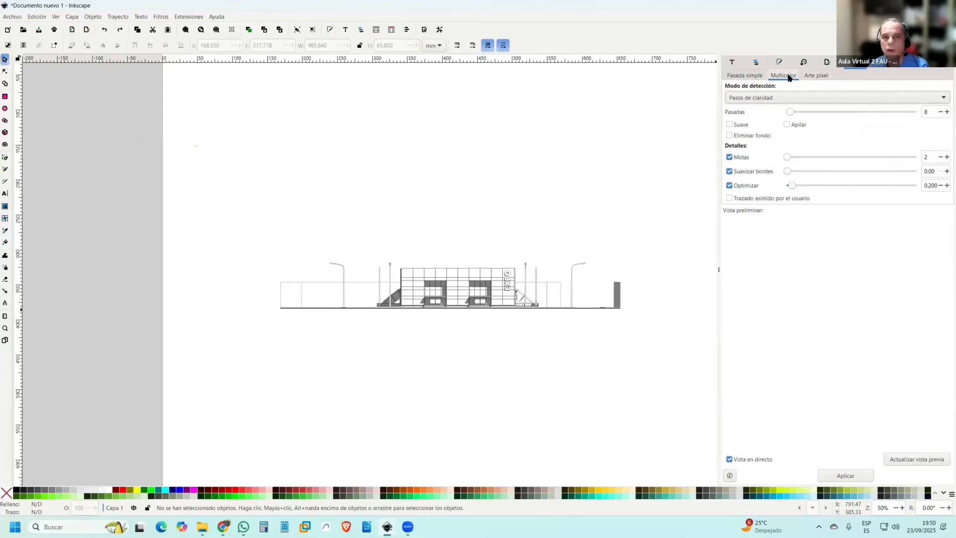
double_click(930, 113)
type("2")
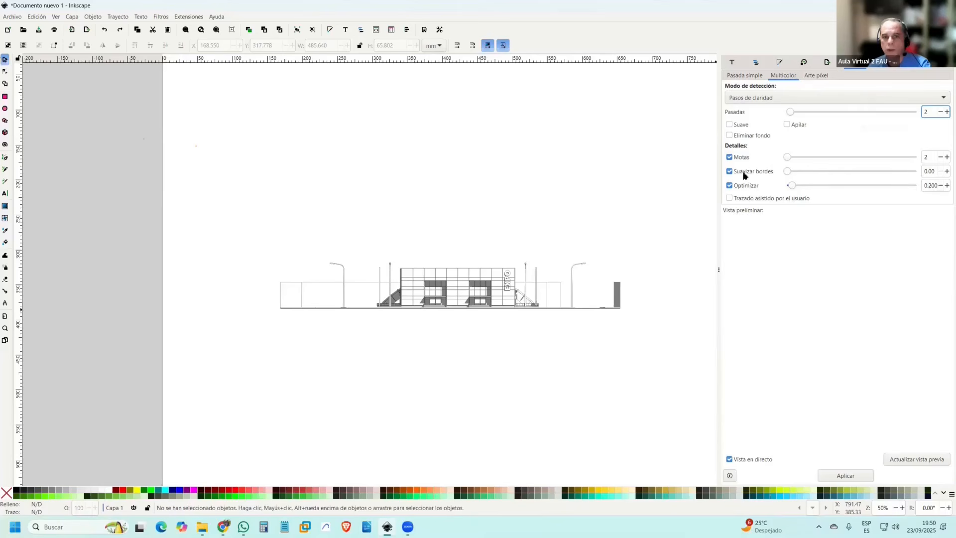
left_click(489, 286)
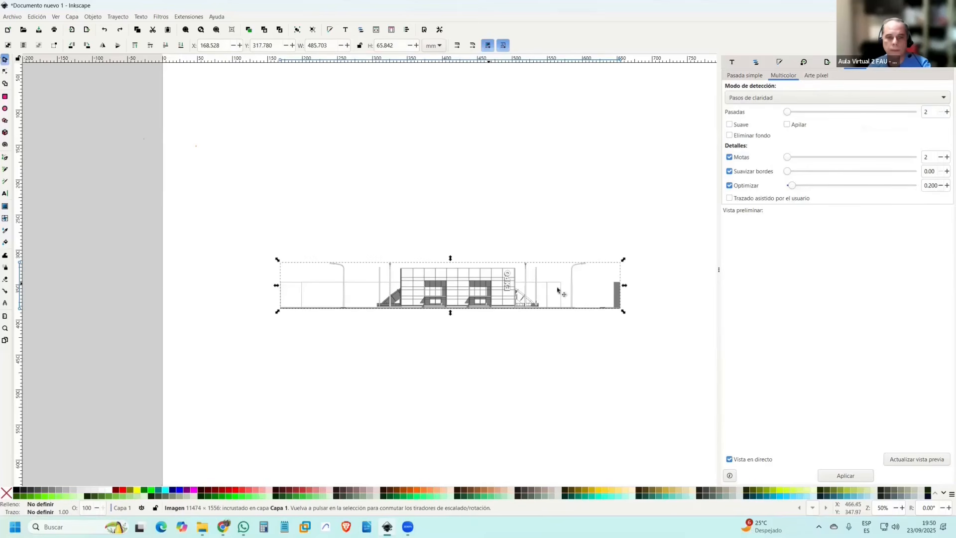
left_click(845, 476)
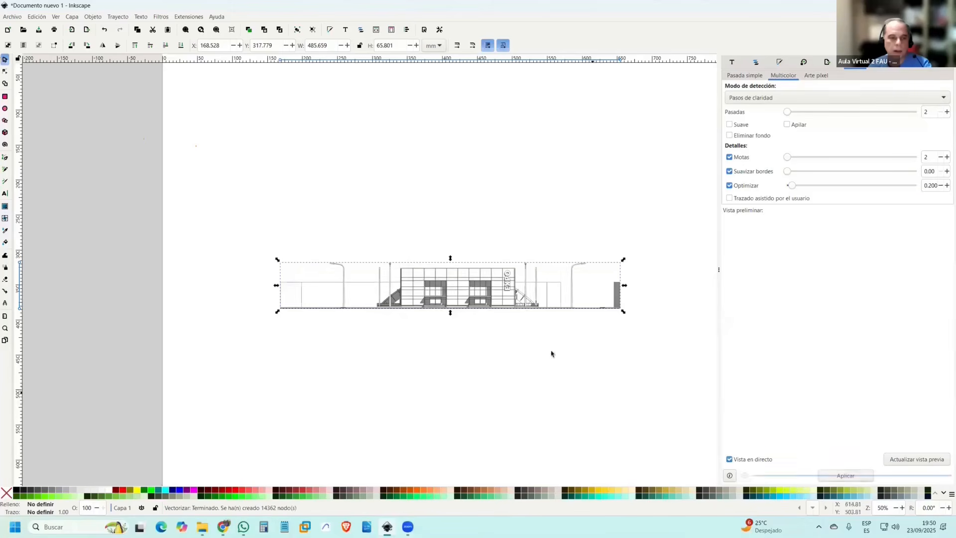
Move the traced group below the source bitmap.
scroll(543, 209, "down", 5)
left_click_drag(500, 164, 500, 277)
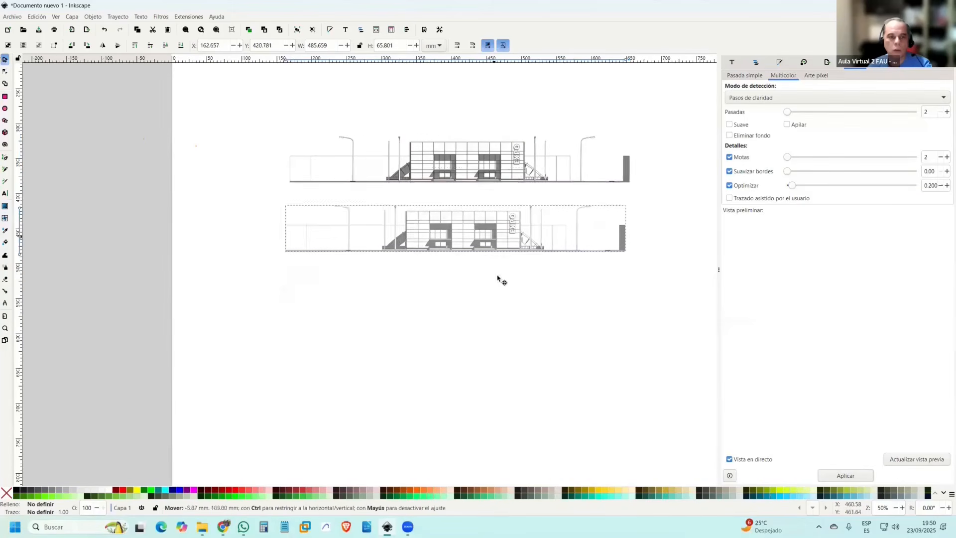
scroll(543, 306, "right", 3)
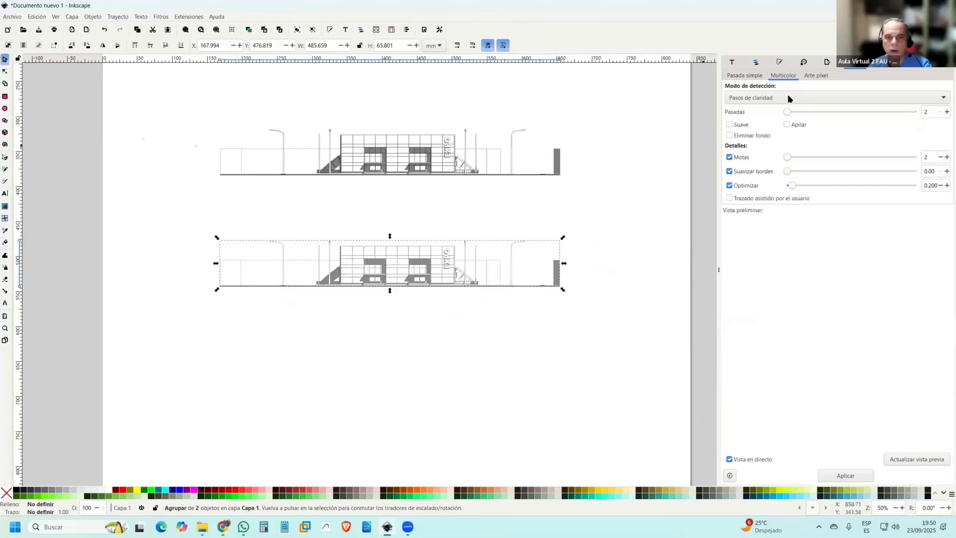
Expand the traced group g3 in the object list and toggle the visibility of path3 and path4 to examine each tone.
left_click(756, 64)
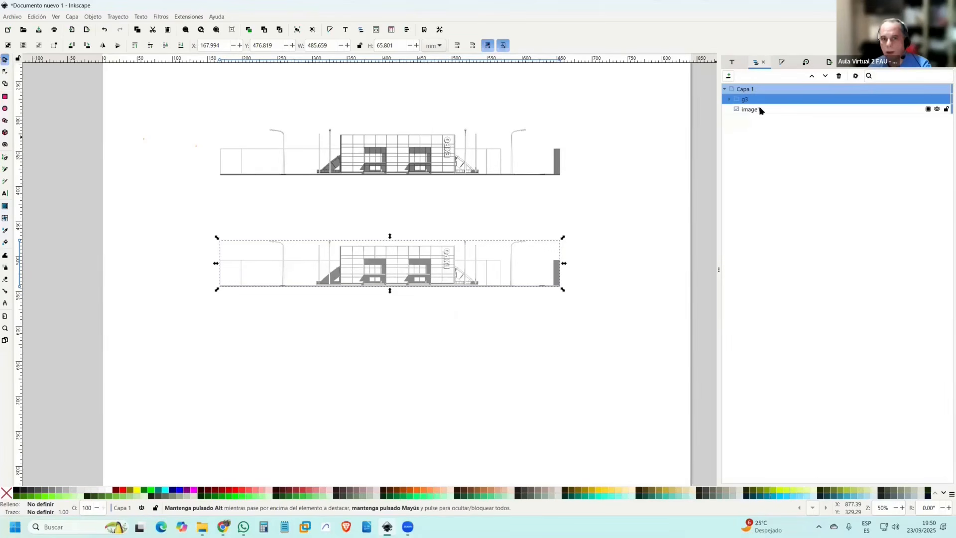
left_click(730, 99)
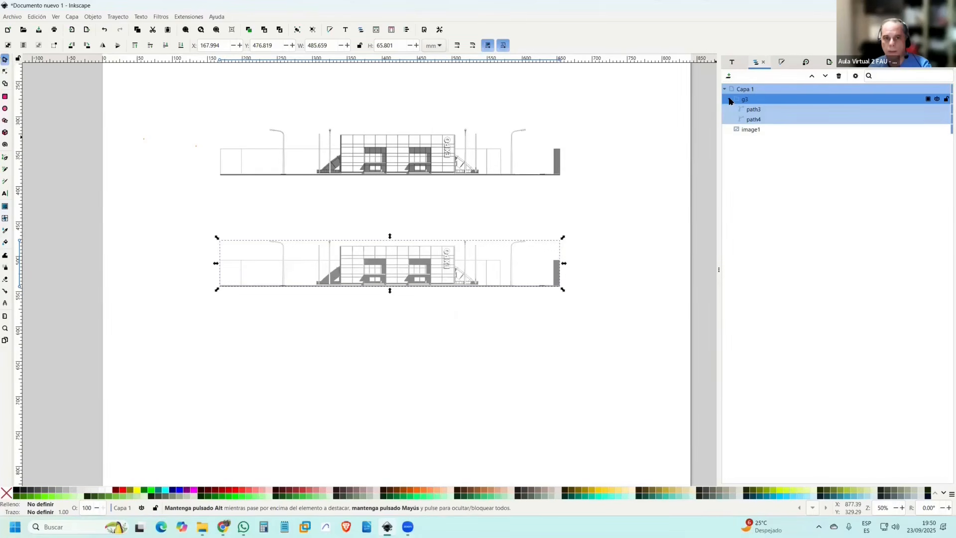
left_click(750, 131)
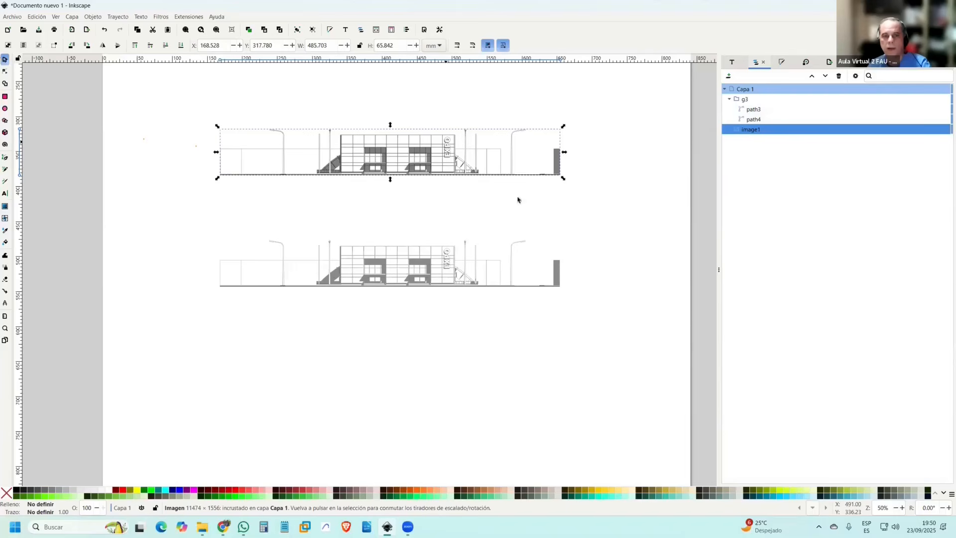
left_click(747, 100)
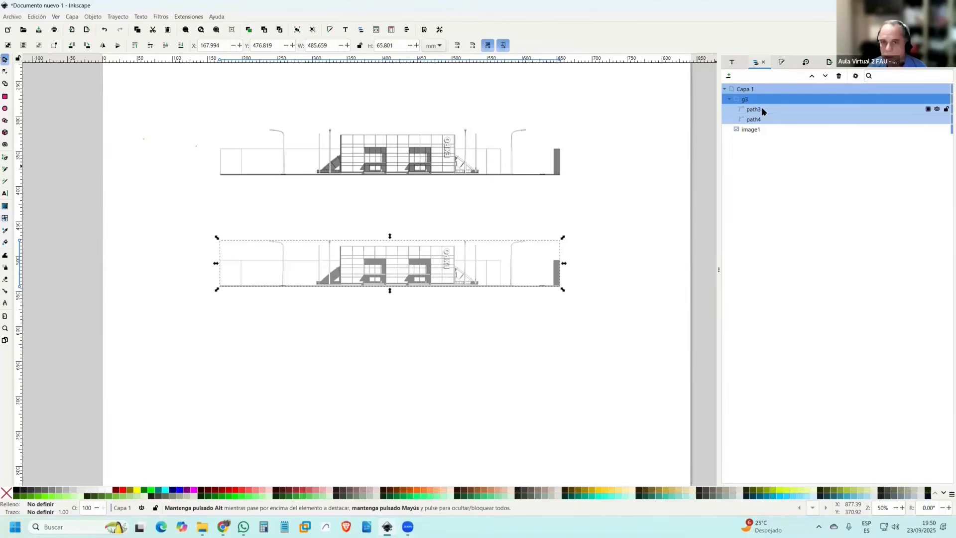
left_click(936, 109)
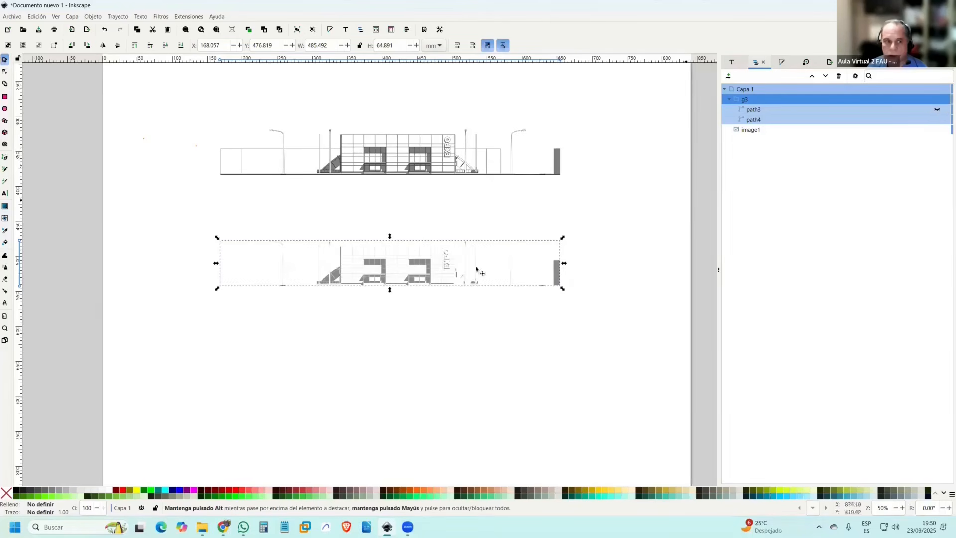
left_click(937, 109)
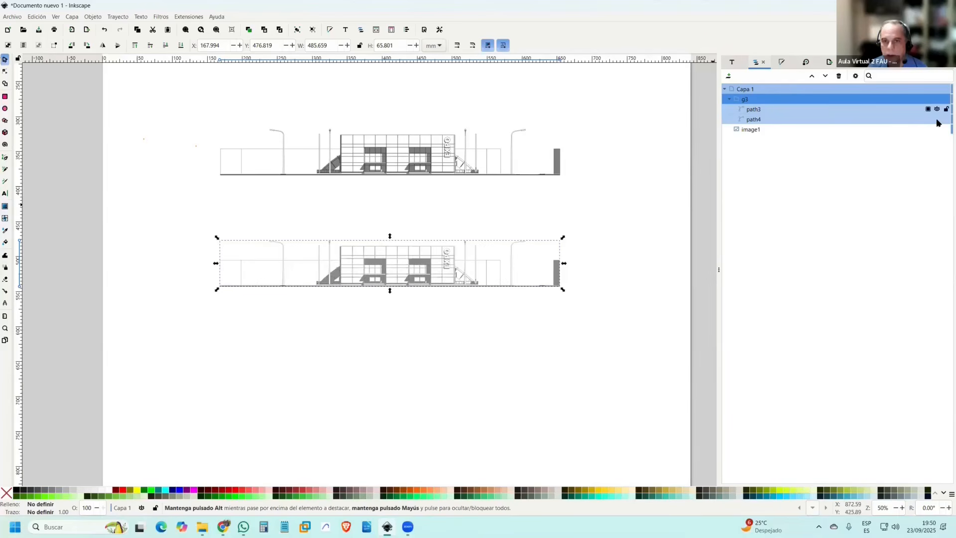
left_click(937, 119)
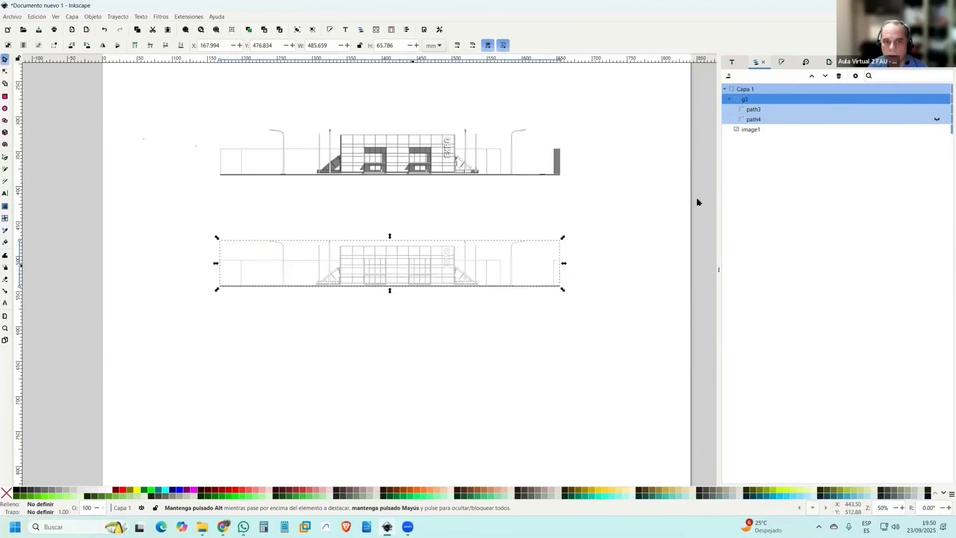
left_click(940, 118)
Hide path3 and rename it "- sombra".
left_click(937, 109)
double_click(774, 107)
type("- sombra")
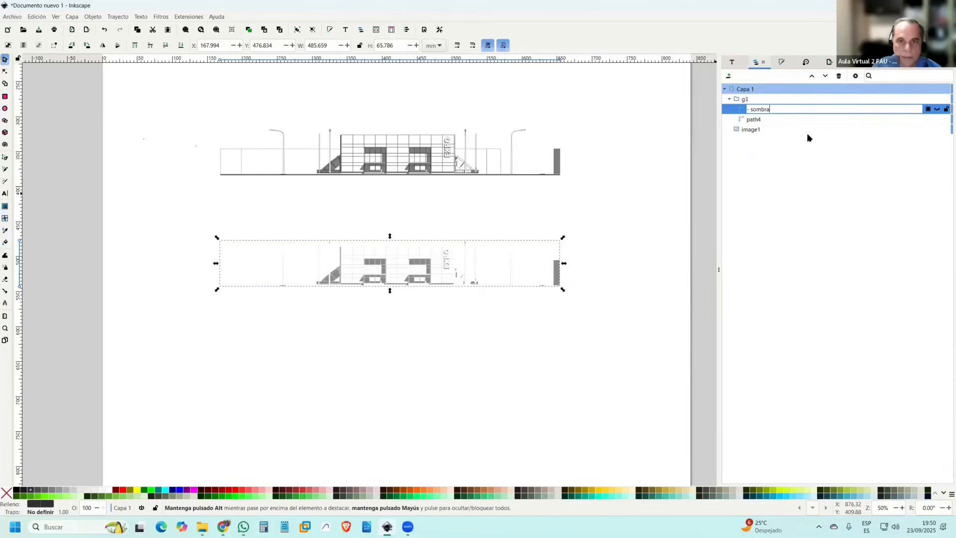
key("Return")
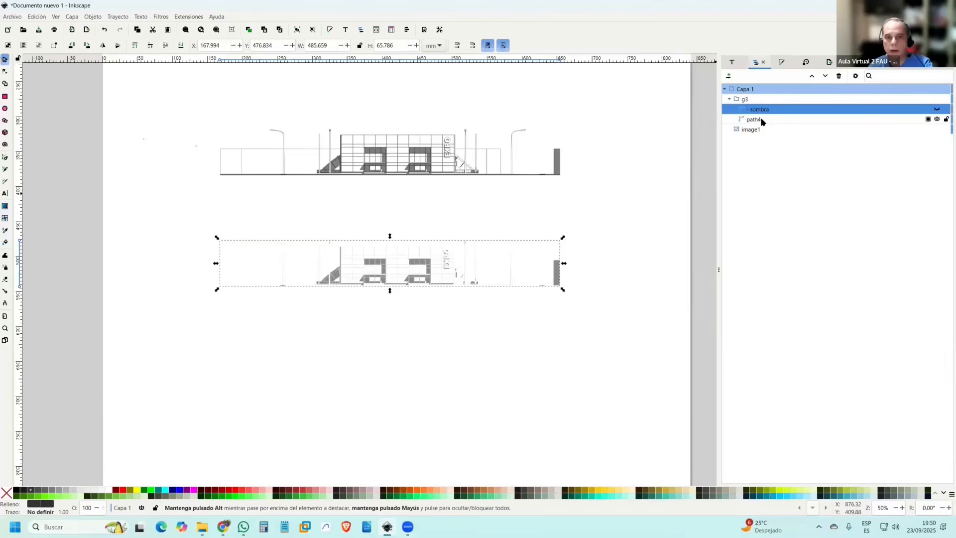
Rename path4 in the traced group as "- VIsta Corte".
double_click(761, 119)
left_click(818, 121)
key("ctrl+a")
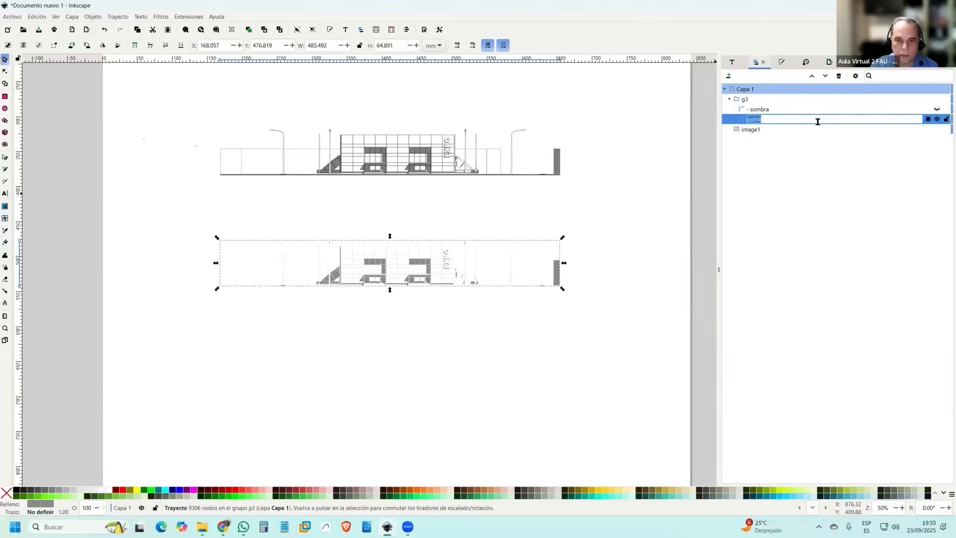
type("- Vista ")
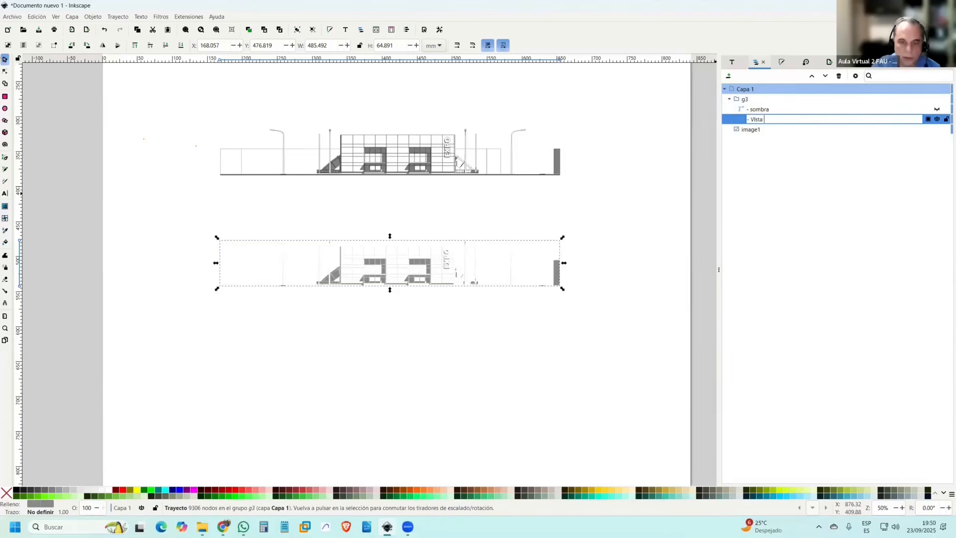
type("Corte")
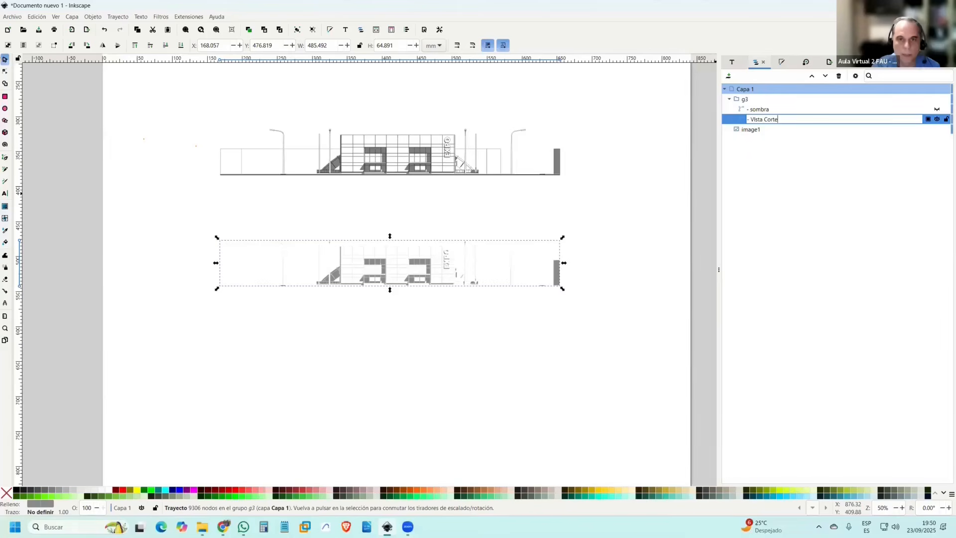
key("Return")
Deselect everything and make the "- sombra" path visible again.
left_click(646, 246)
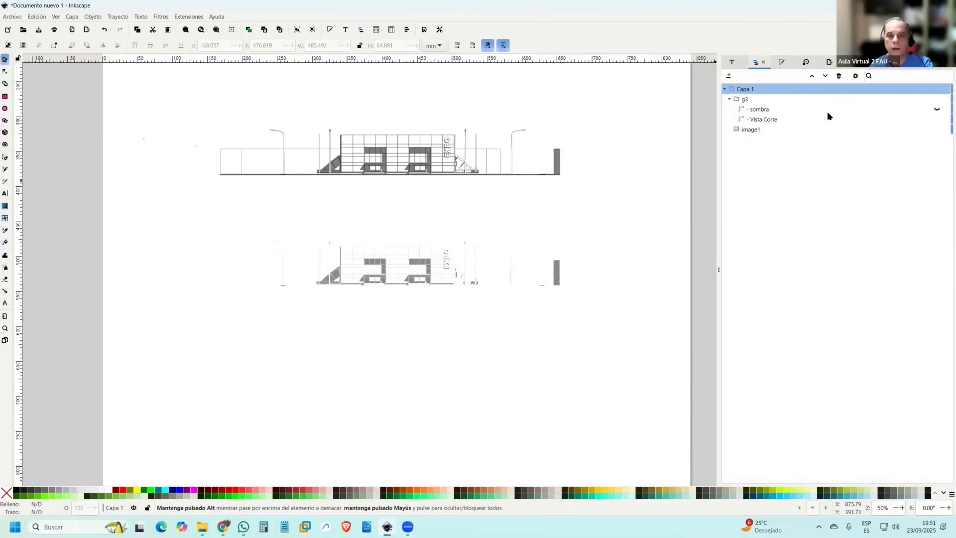
scroll(440, 257, "up", 4)
scroll(448, 257, "down", 3)
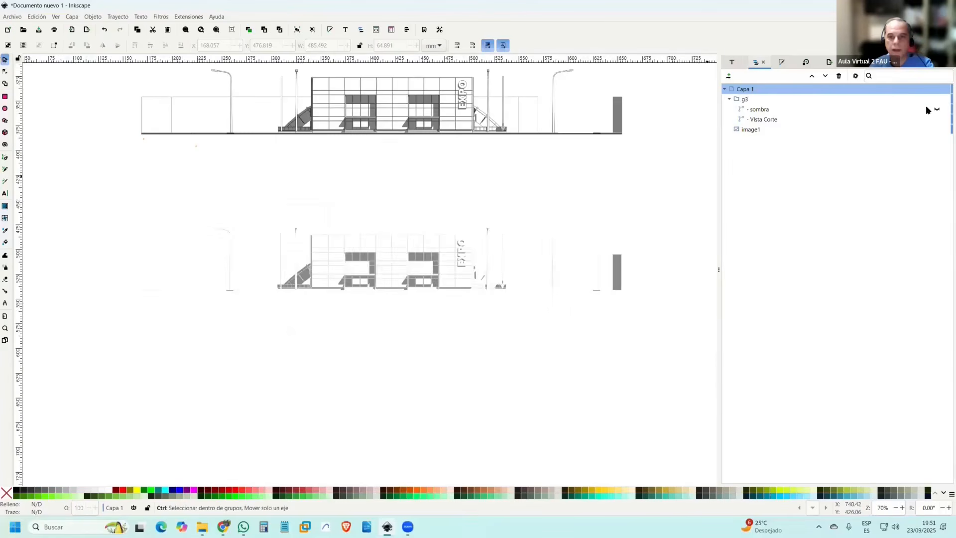
left_click(937, 109)
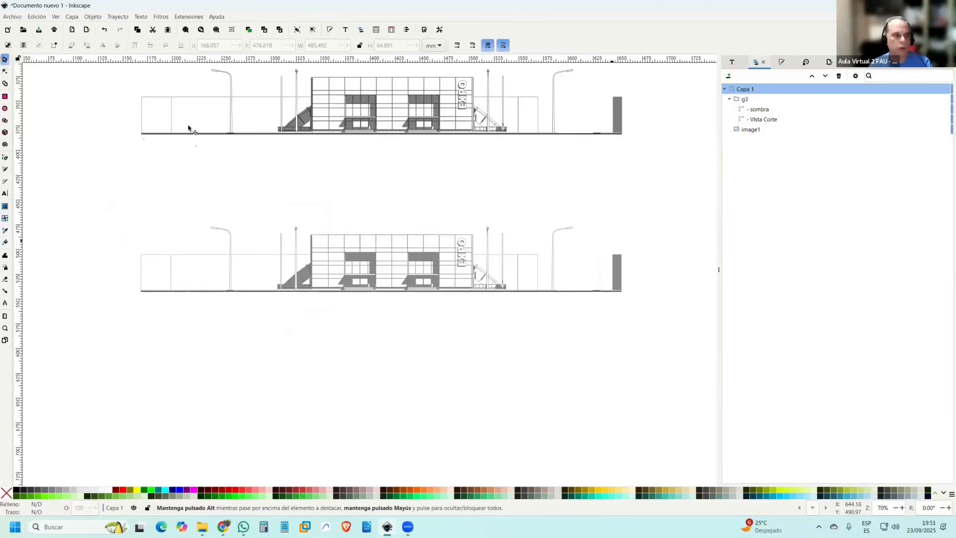
Draw a rectangle about 135 × 179 mm across the traced elevation, and select the layer Capa 1.
left_click(5, 96)
mouse_move(342, 180)
left_mouse_down()
mouse_move(483, 348)
mouse_move(476, 357)
left_mouse_up()
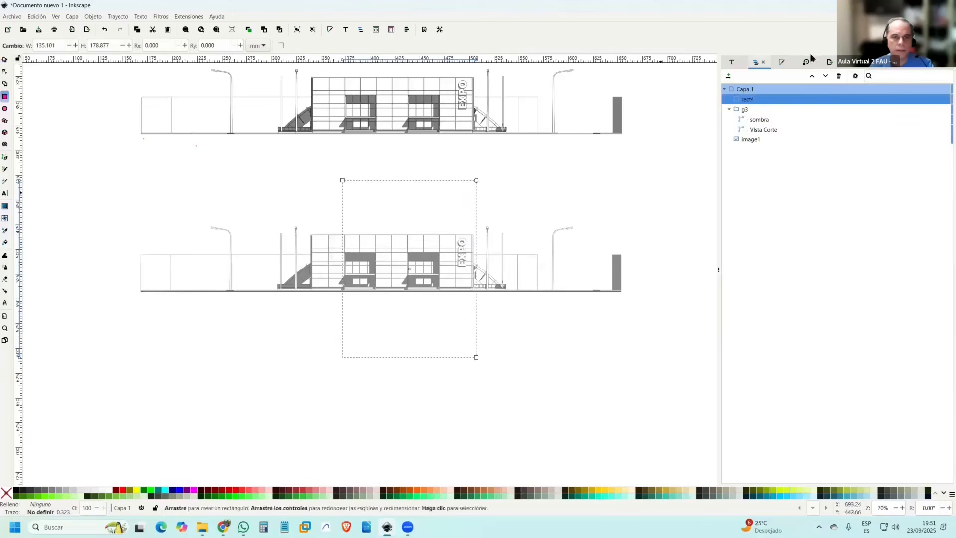
left_click(753, 89)
left_click(5, 59)
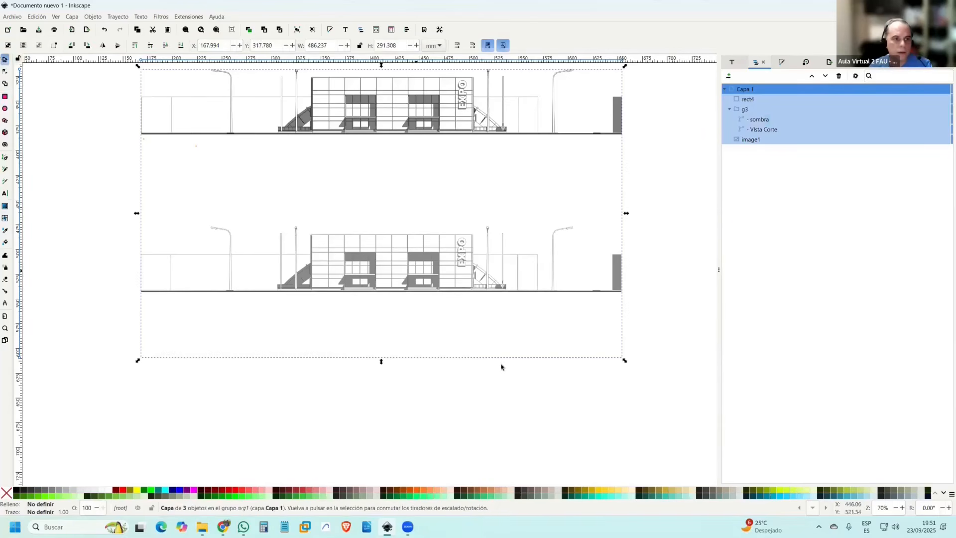
Draw a yellow rectangle about 128 × 186 mm in Capa 1, covering the middle of the traced elevation.
left_click(520, 389)
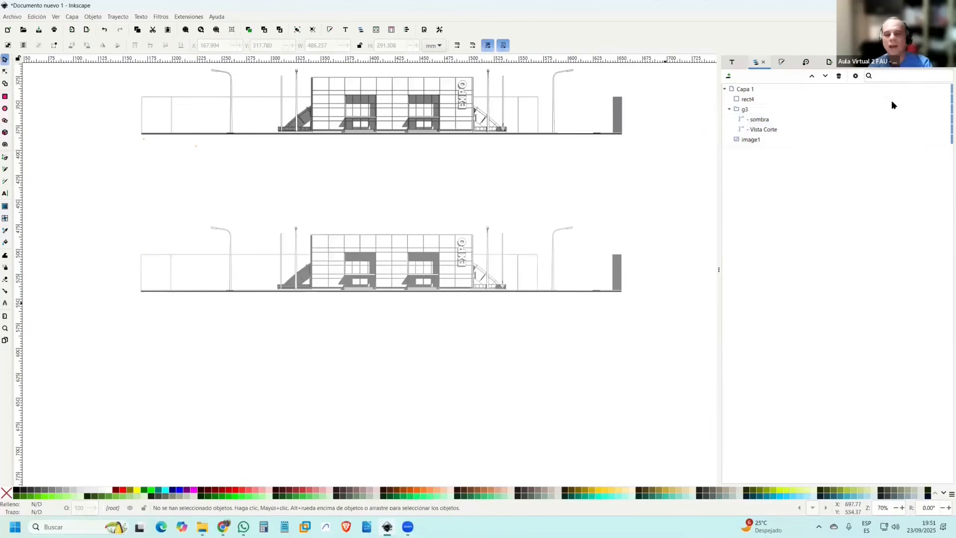
left_click(762, 120)
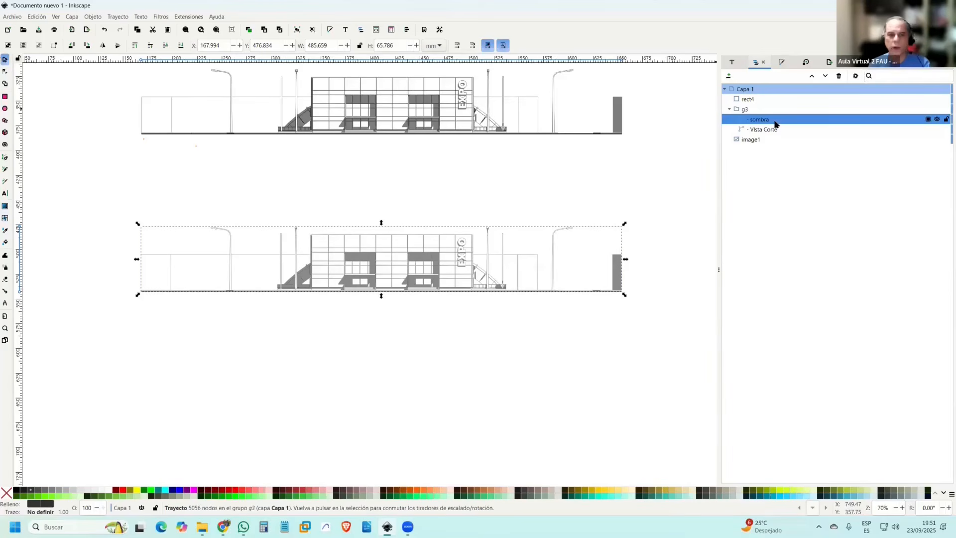
left_click(583, 358)
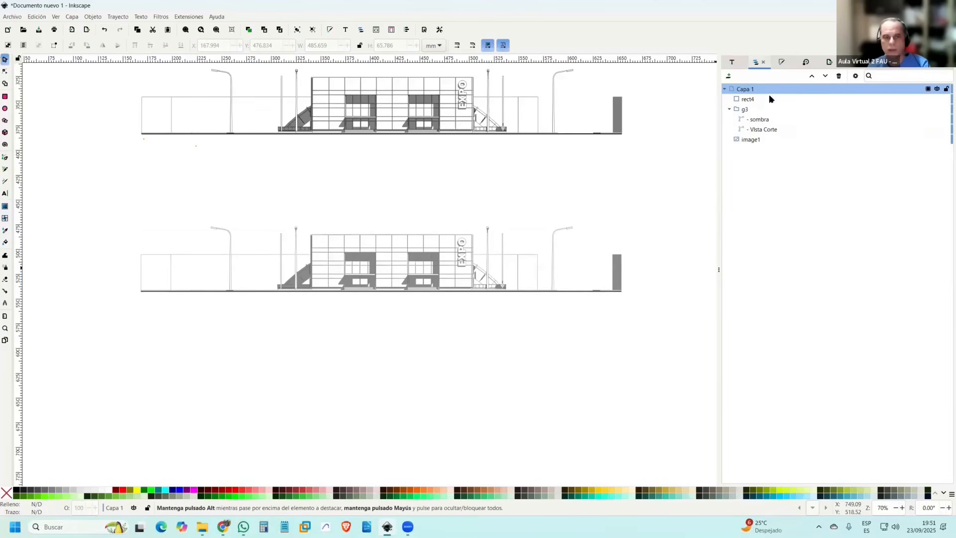
left_click(5, 97)
left_click_drag(419, 329, 453, 367)
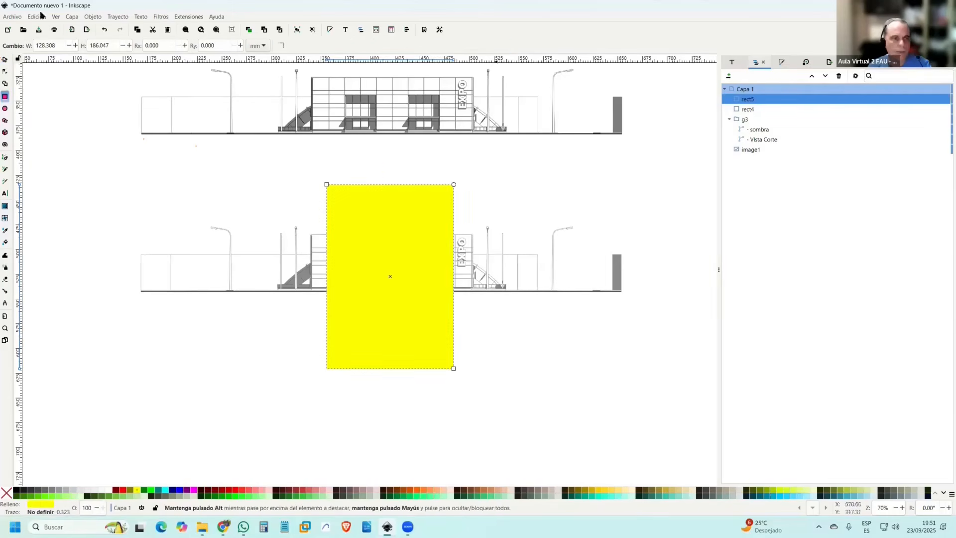
Lower the yellow rectangle to the bottom of the stacking order, behind the traced elevation paths and image1.
key("s")
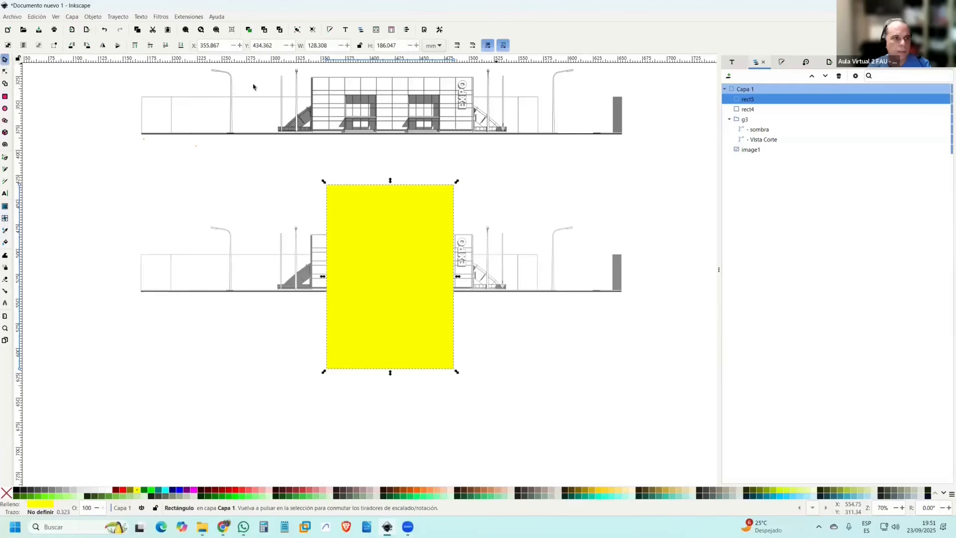
left_click(180, 45)
scroll(378, 251, "up", 2)
scroll(563, 230, "left", 2)
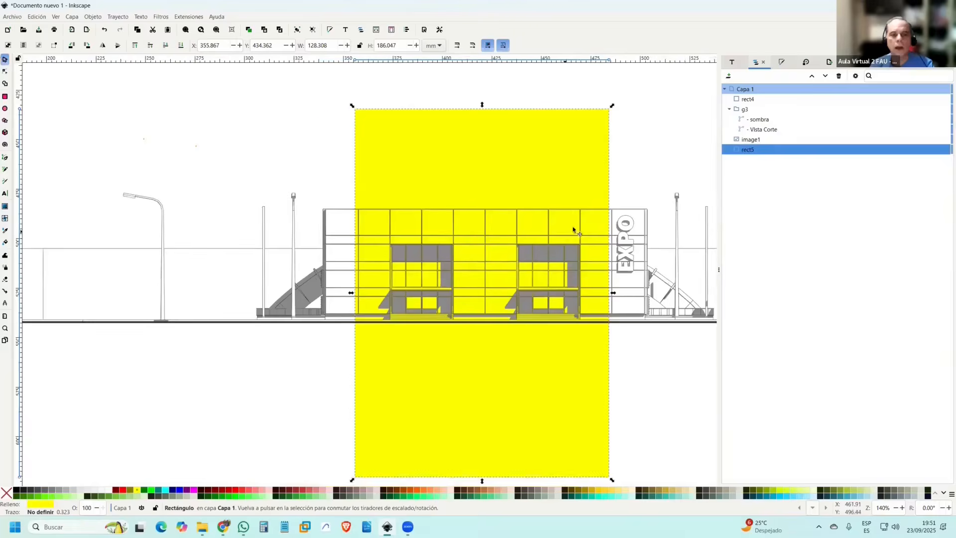
scroll(573, 229, "up", 2)
scroll(523, 217, "right", 2)
scroll(524, 219, "down", 2)
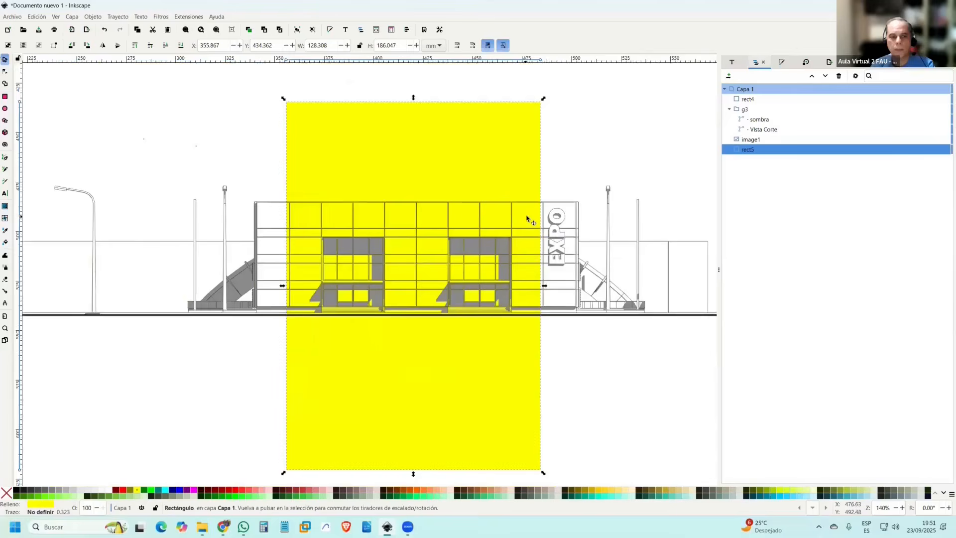
Delete the yellow rectangle behind the traced elevation.
scroll(529, 217, "up", 1)
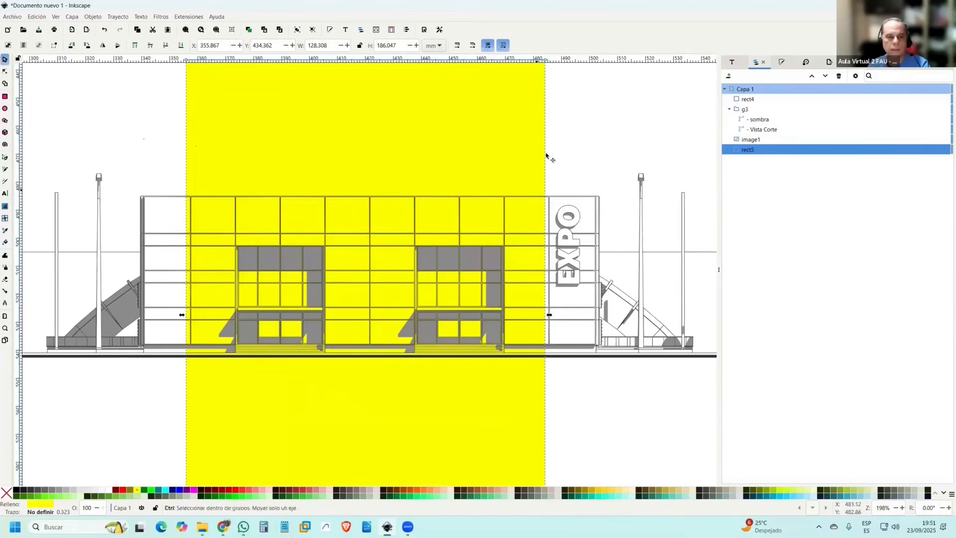
scroll(546, 152, "down", 1)
key("Delete")
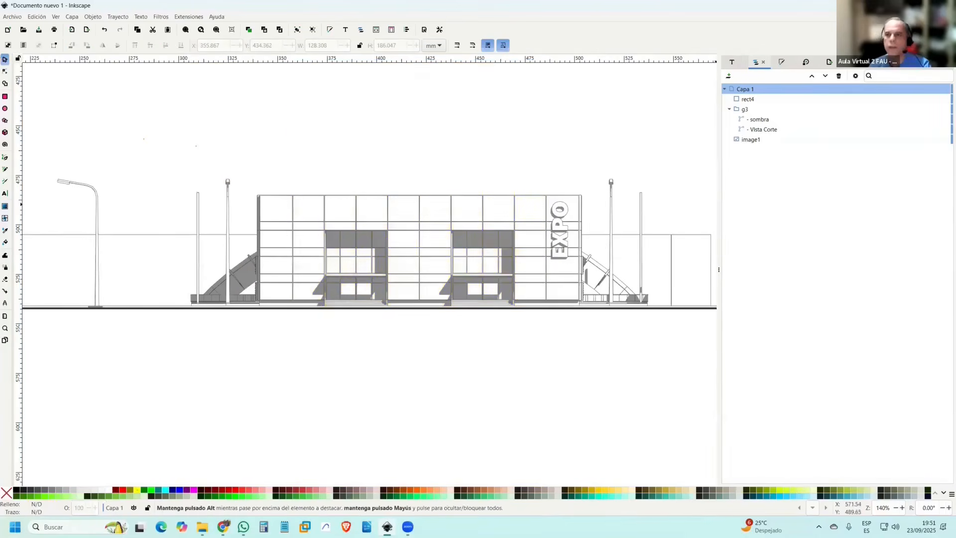
key("alt+Tab")
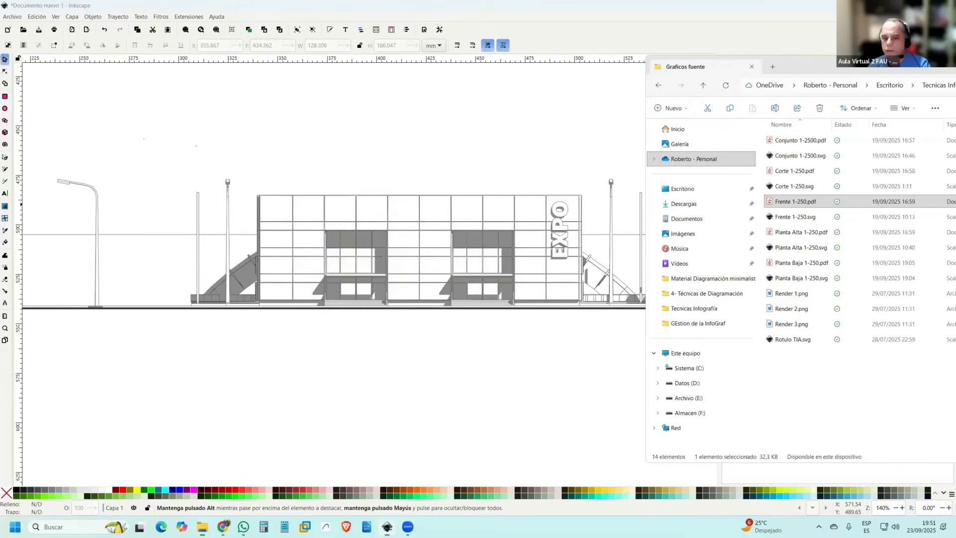
key("alt+Tab")
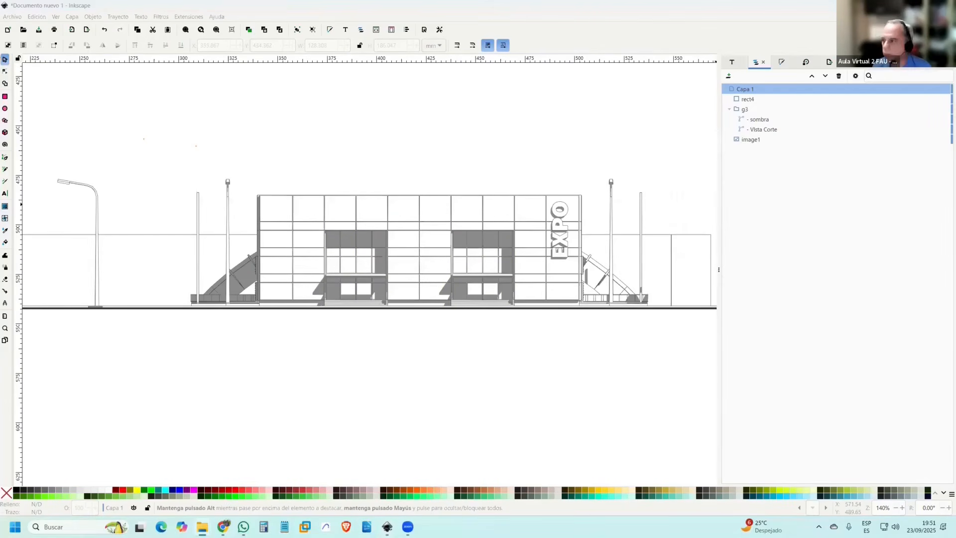